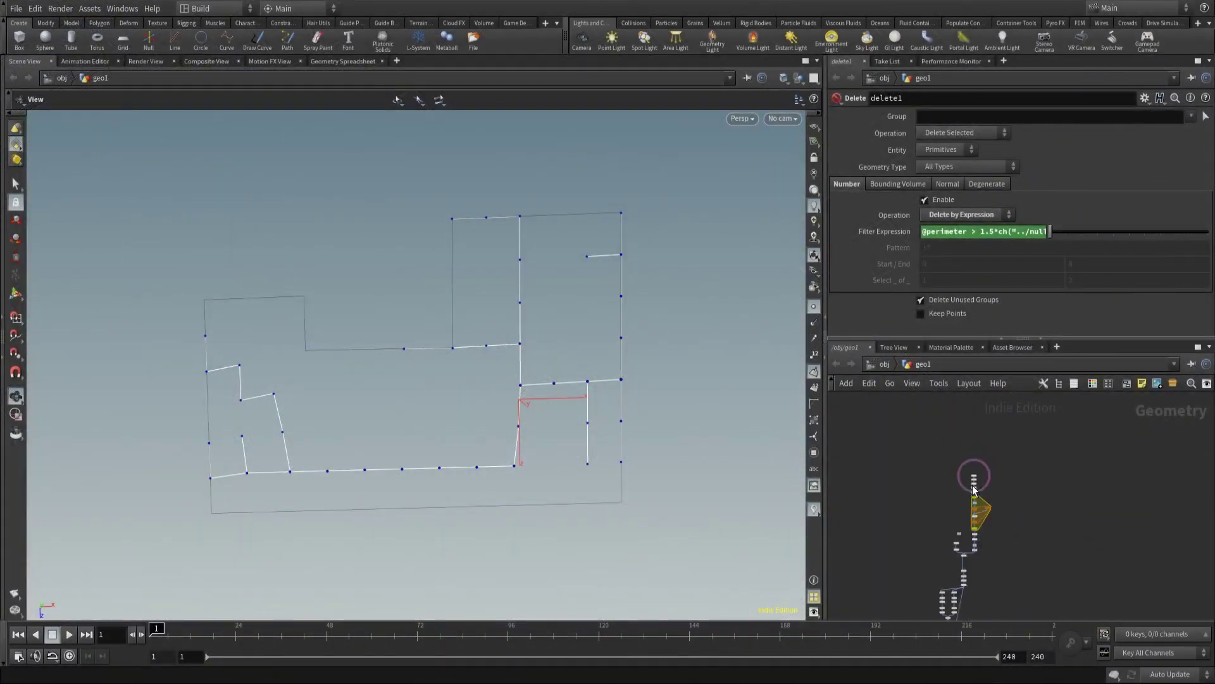
Collapse all the network nodes downstream of sort1 into a single subnetwork
drag(918, 423, 1111, 592)
scroll(1111, 519, down, 3)
drag(982, 420, 1070, 545)
scroll(1092, 495, up, 4)
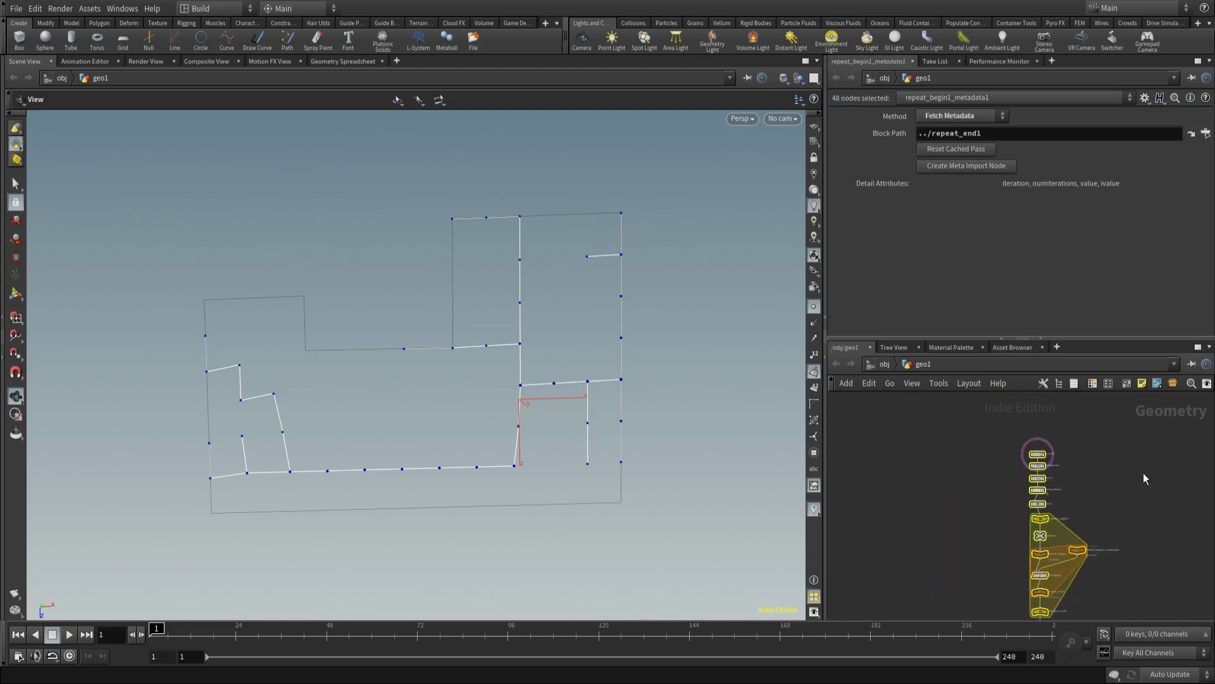
ctrl+drag(941, 412, 1028, 498)
scroll(1124, 491, down, 5)
middle_drag(1147, 506, 1086, 489)
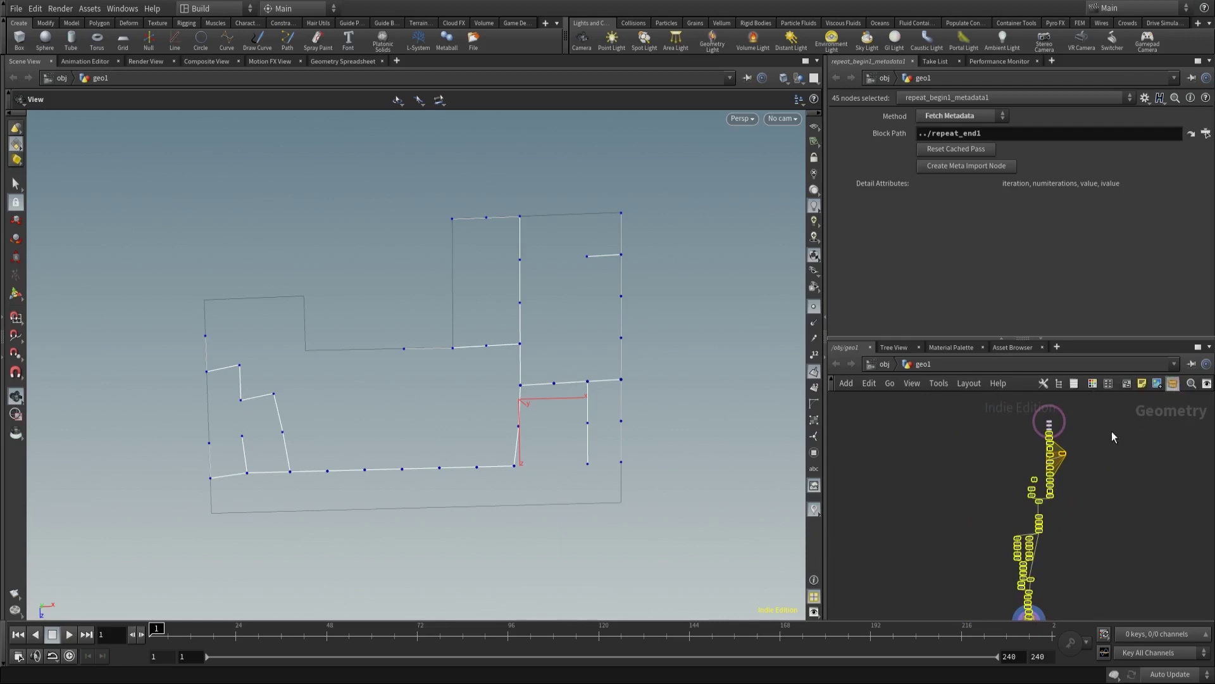
key(shift+c)
Rename the new subnetwork to walkgen and place it beneath the sort1 node
drag(1038, 455, 1048, 520)
key(c)
click(1143, 565)
key(c)
double_click(1076, 518)
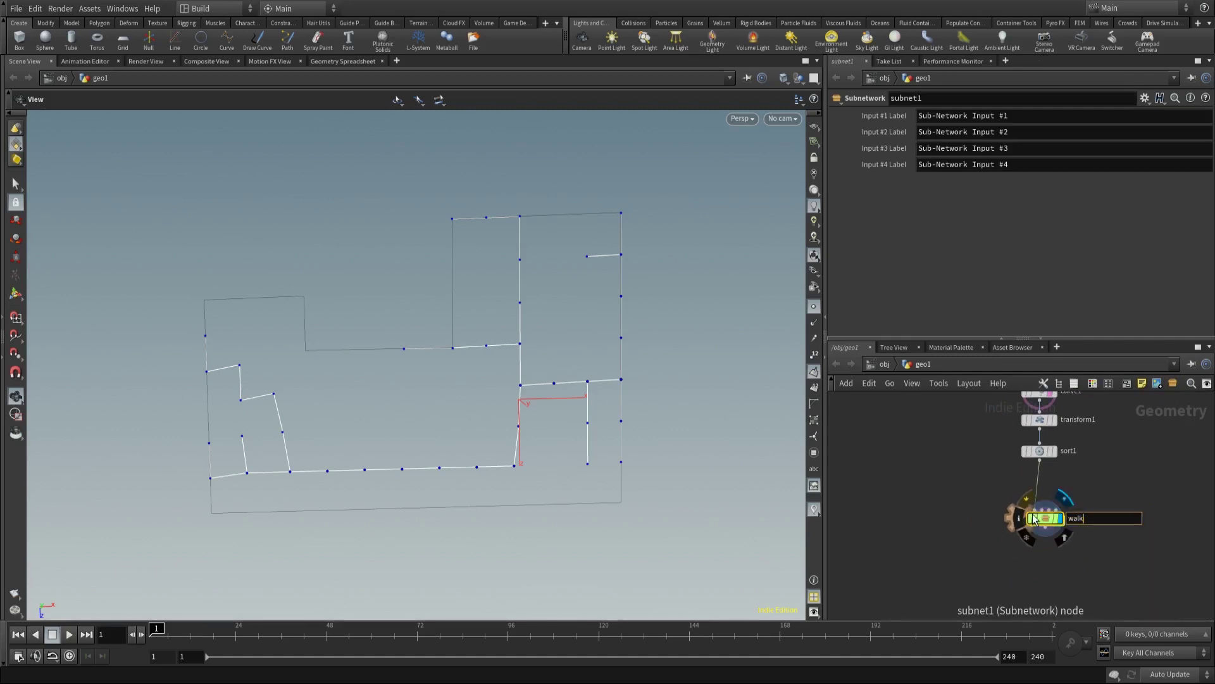
key(Return)
drag(1045, 527, 1041, 539)
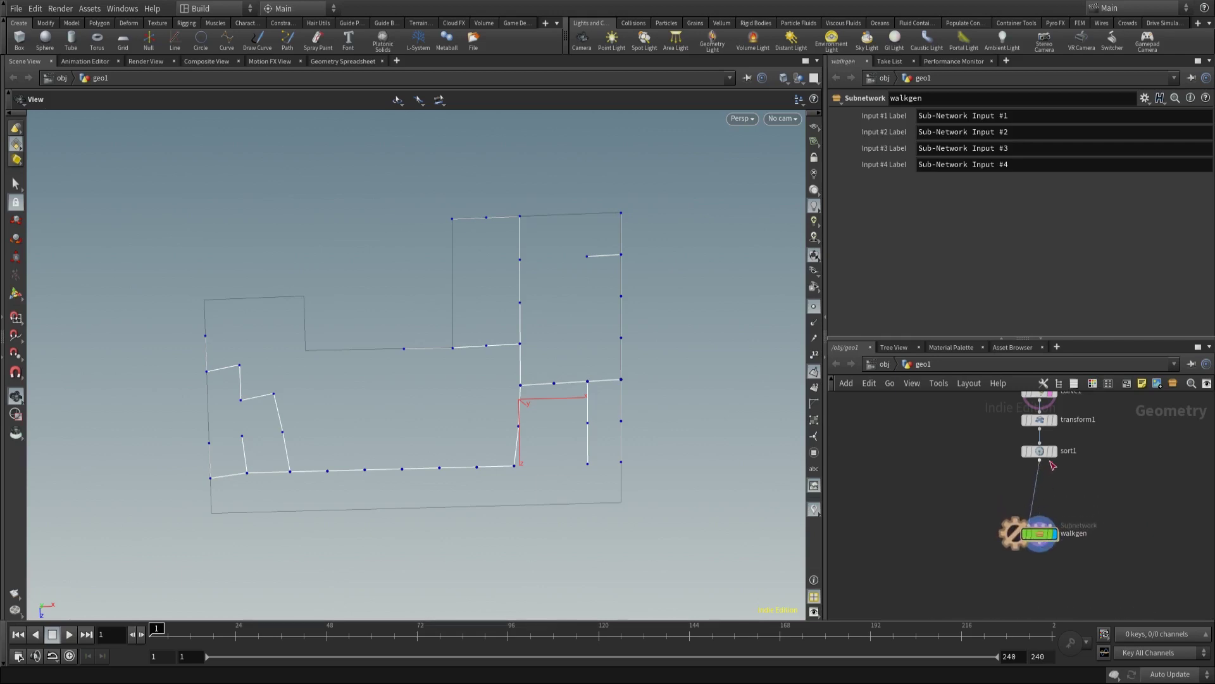
Add a Carve node beside walkgen, wire sort1 into it and display its result
click(1053, 451)
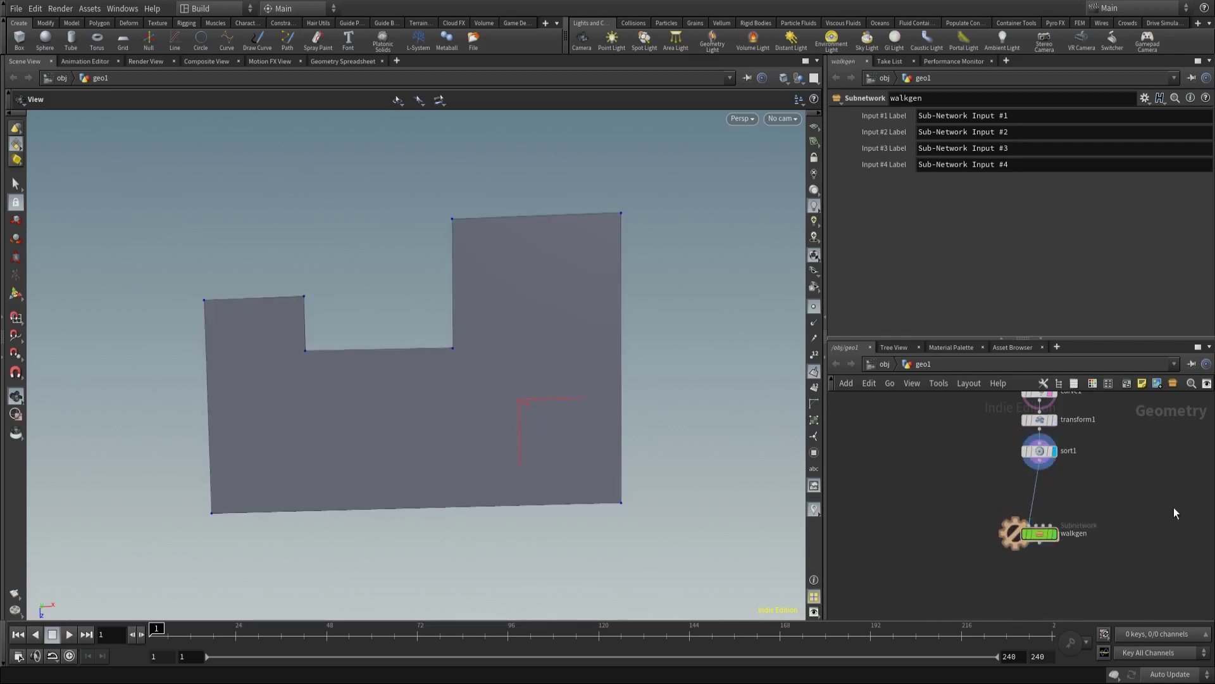
key(h)
key(Tab)
text(car)
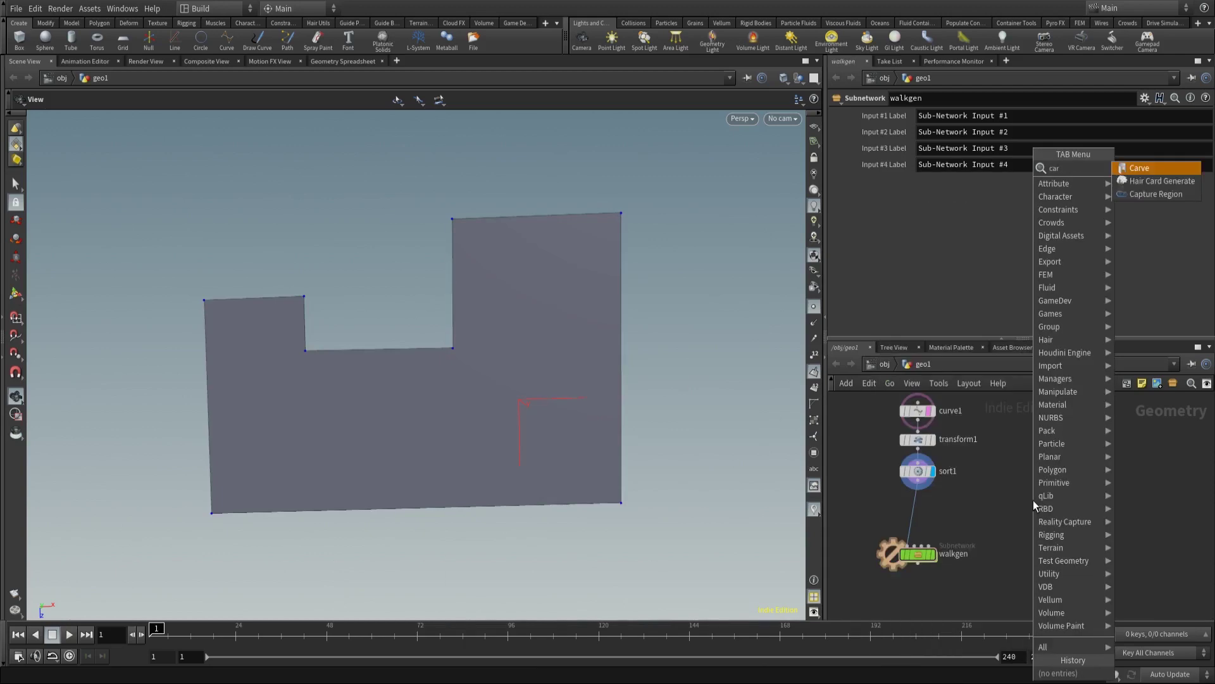
click(1139, 168)
click(1013, 527)
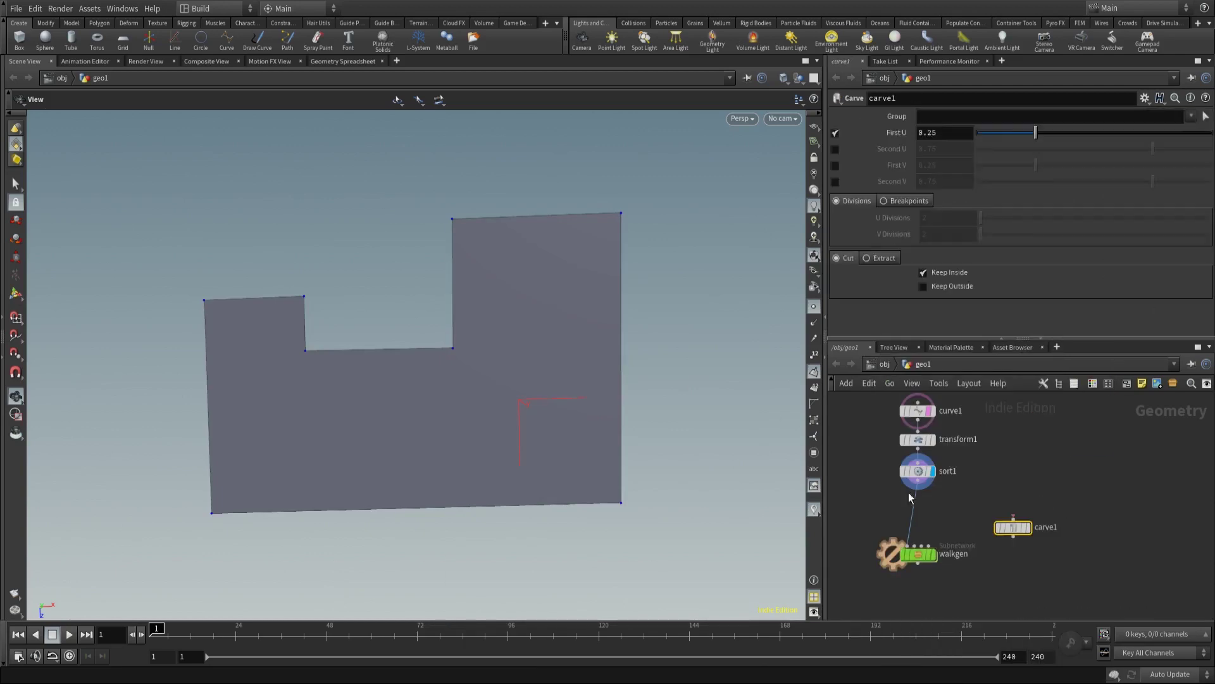
click(1027, 527)
drag(1013, 525, 995, 521)
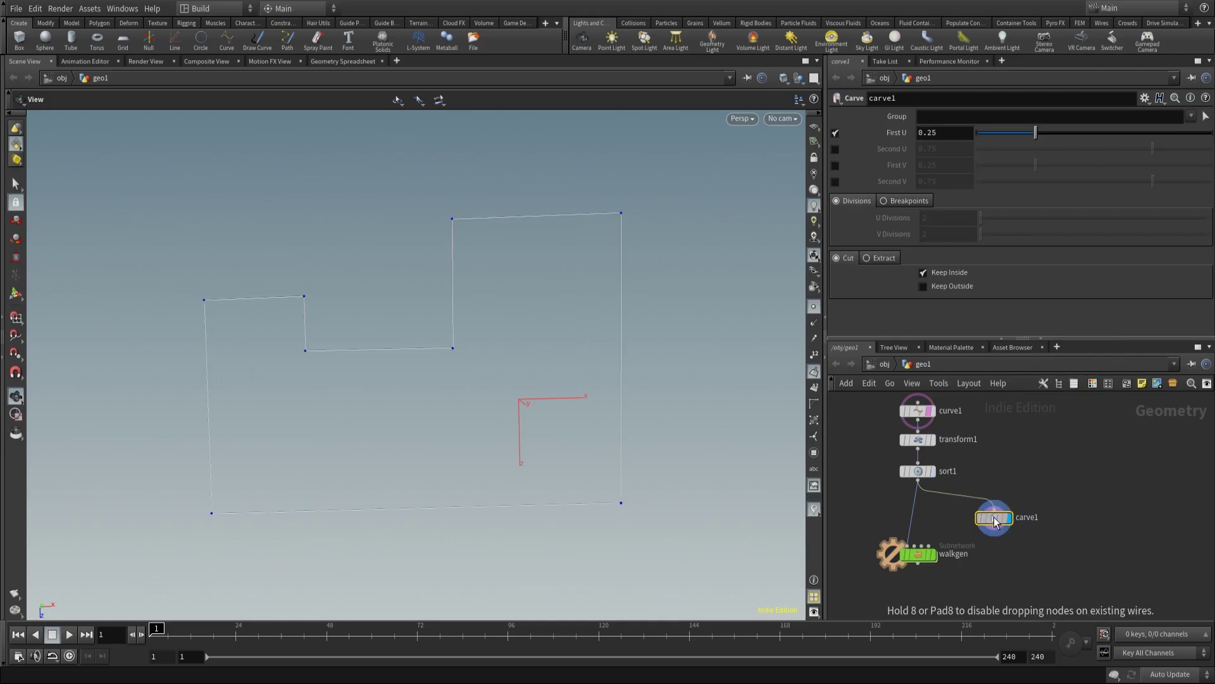
Connect the Carve node's output to the second input of the walkgen subnetwork
middle_drag(1020, 547, 1081, 502)
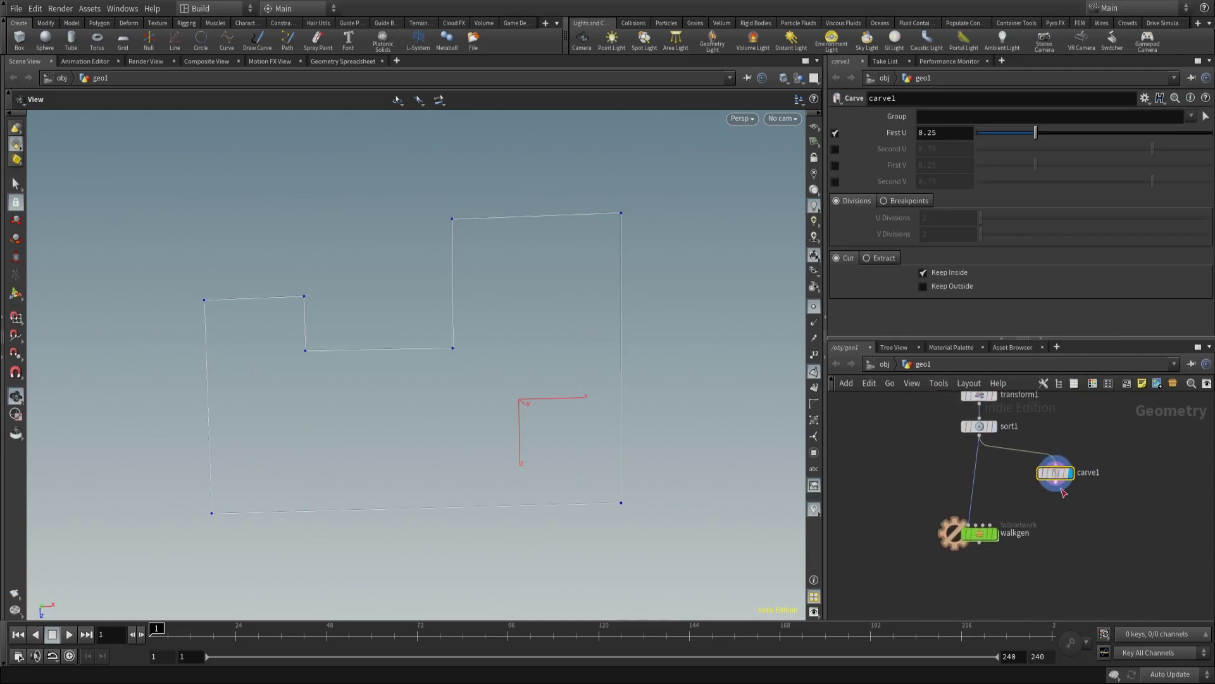
click(1055, 483)
click(979, 524)
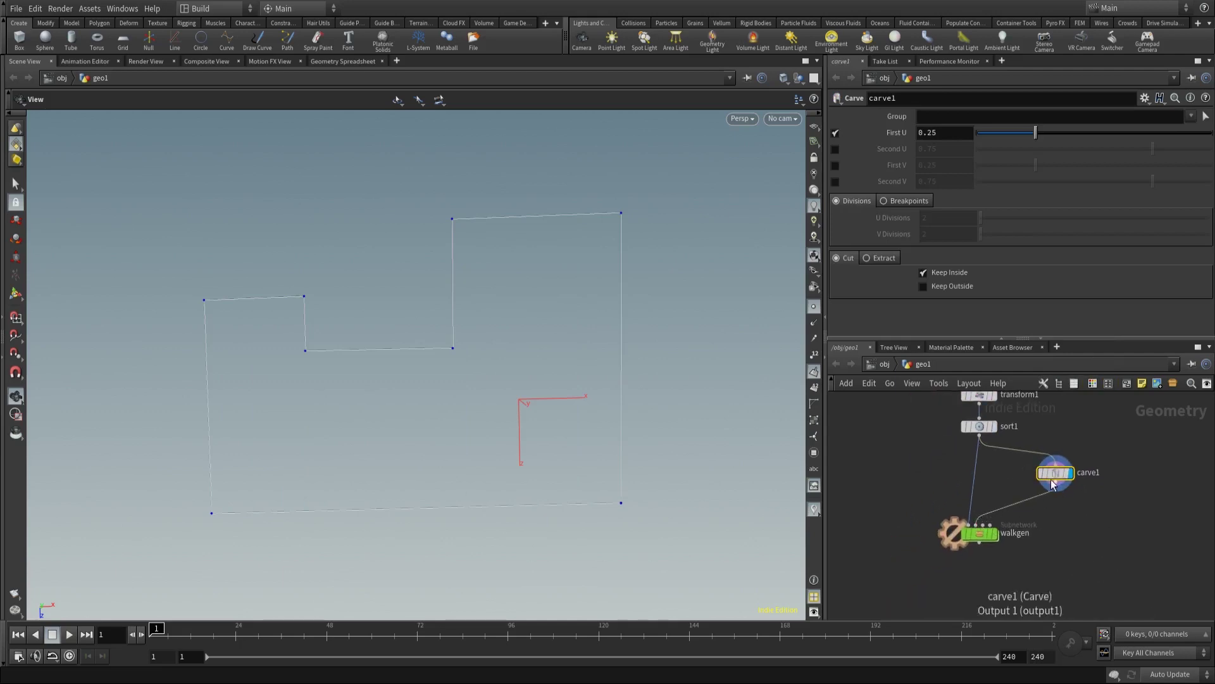
Switch the Carve node from Cut to Extract with First U at 0.696, and display the walkgen subnetwork
click(885, 258)
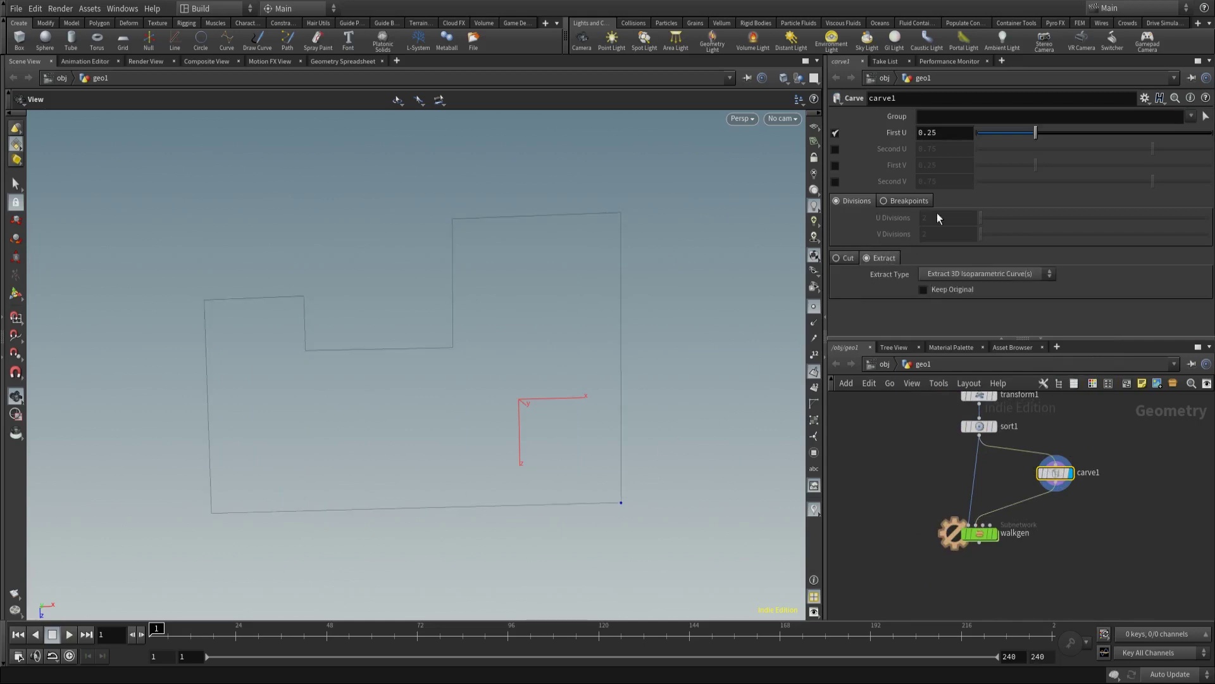
drag(1036, 132, 1026, 129)
drag(995, 537, 995, 548)
click(995, 546)
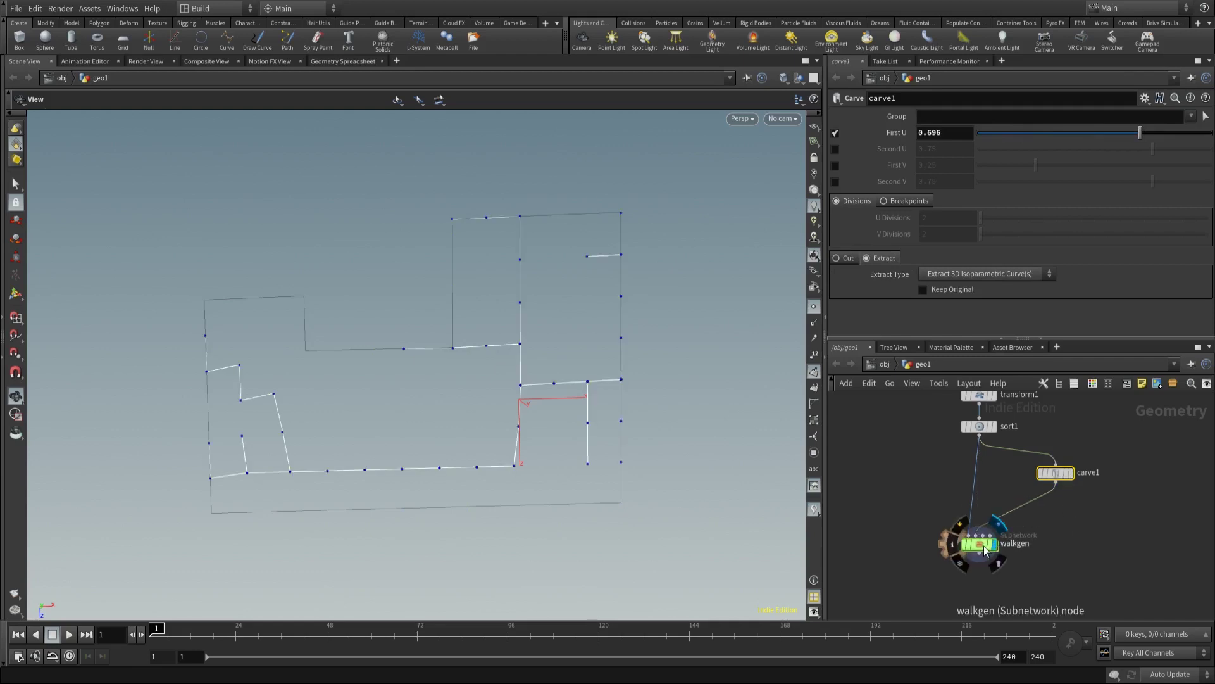
Open the walkgen network and move its second sub-network input down beside the sort2 and grouprange1 nodes
double_click(984, 546)
middle_drag(1063, 501, 1051, 503)
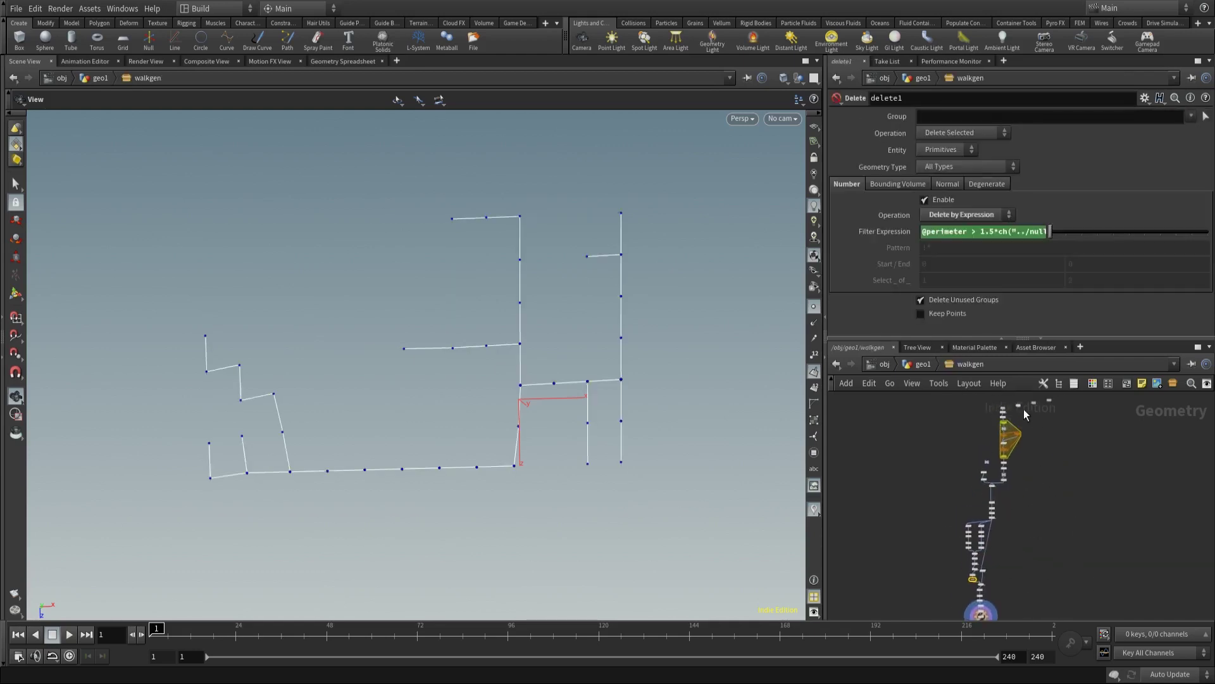
drag(1018, 405, 1037, 486)
scroll(1072, 469, up, 5)
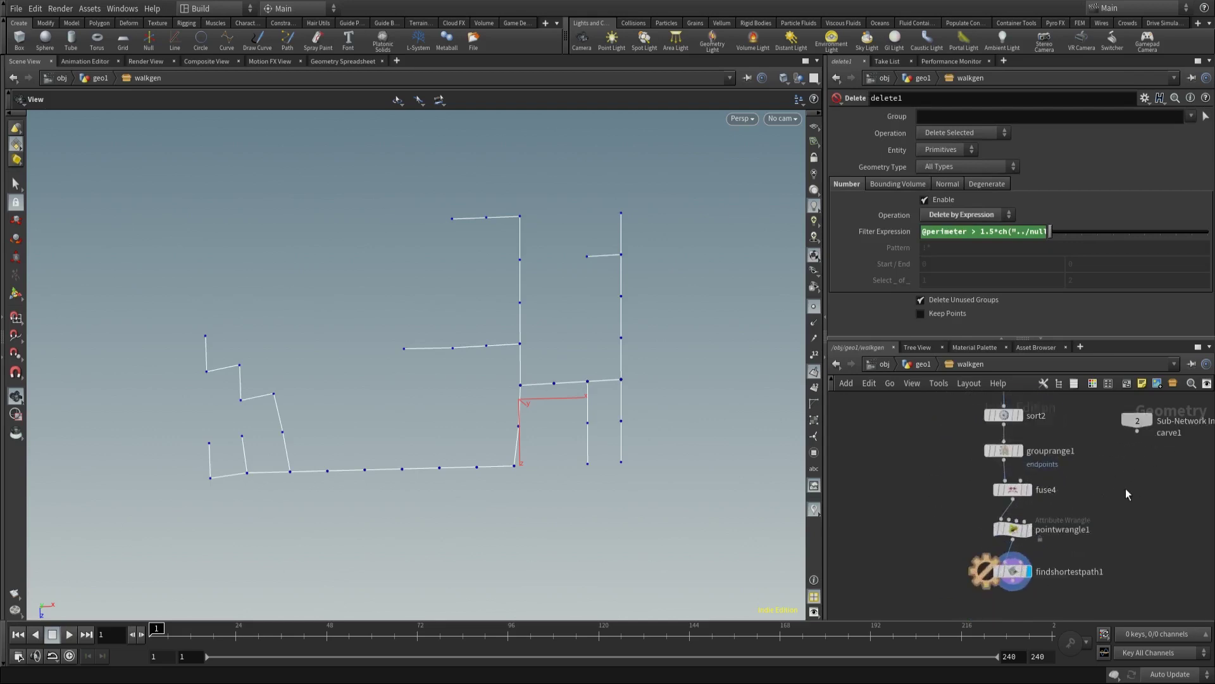
scroll(1098, 487, up, 4)
Delete the group2 node that defines doorpoint, and move sort2, grouprange1 and fuse4 up beneath merge2
click(975, 441)
click(907, 487)
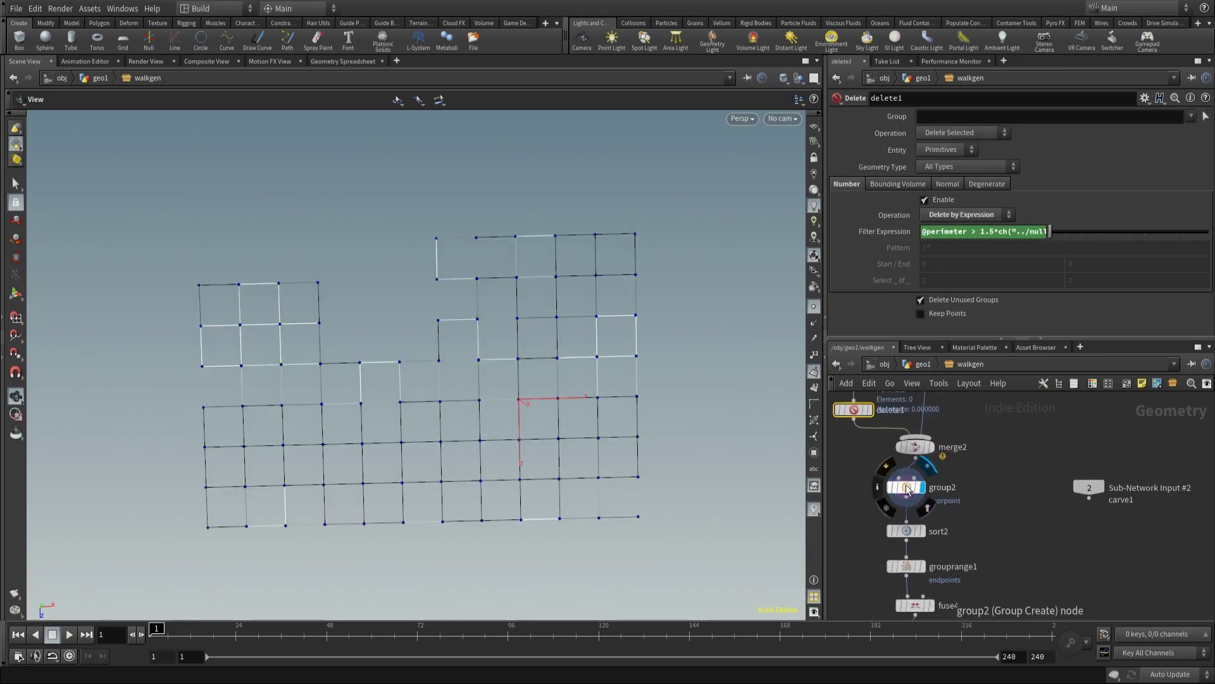
scroll(961, 501, down, 5)
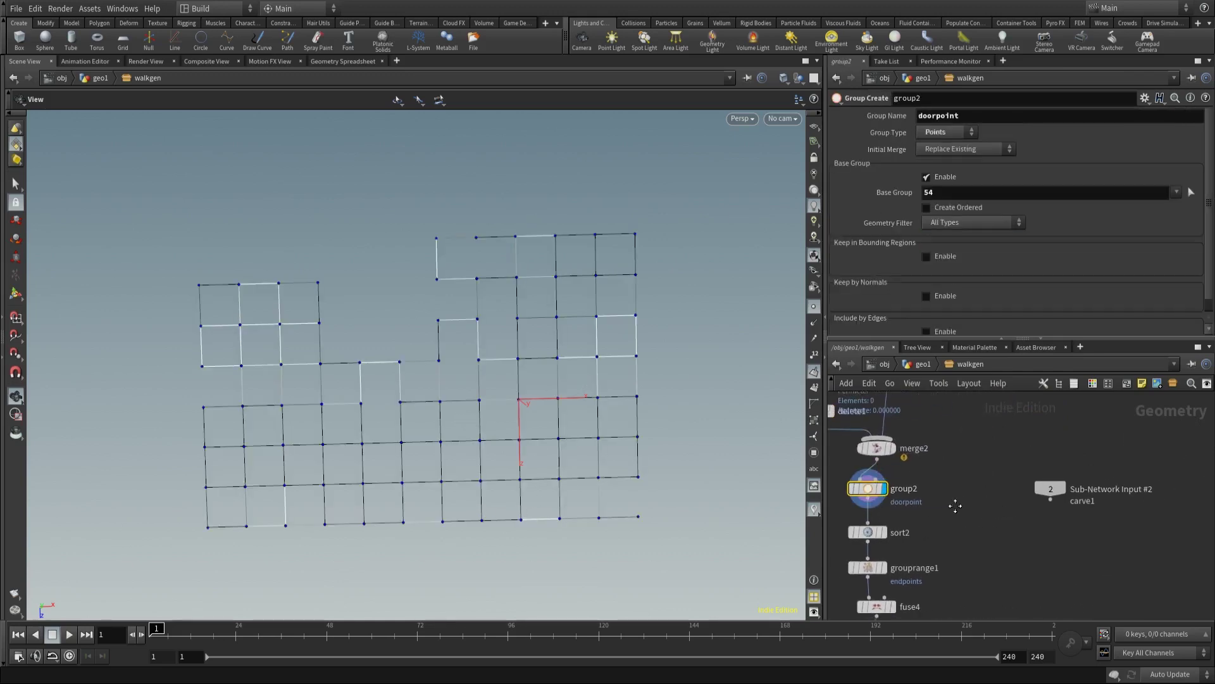
scroll(915, 506, up, 2)
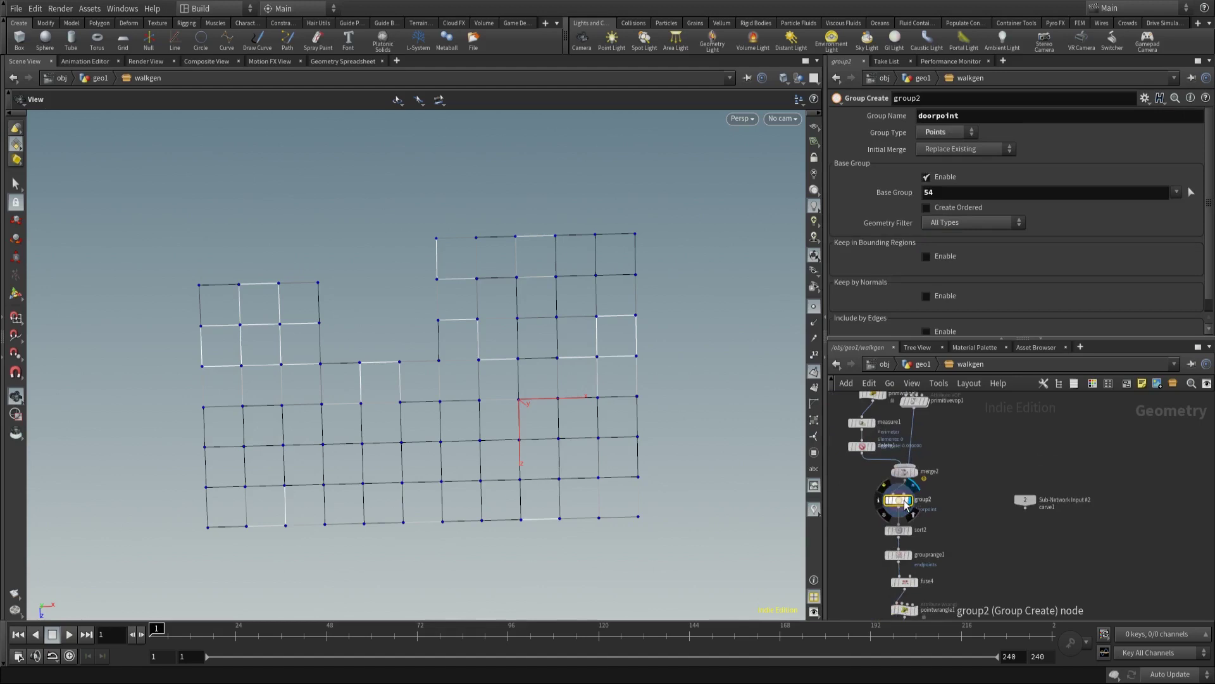
key(Delete)
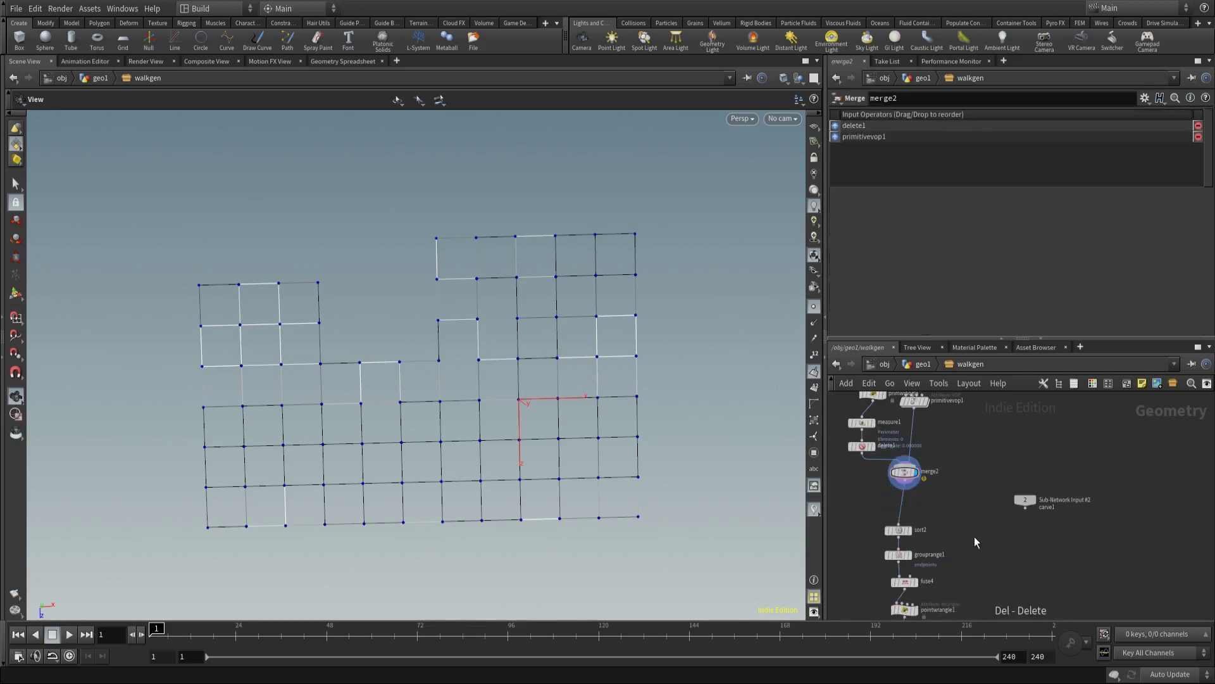
drag(878, 489, 936, 558)
drag(907, 519, 913, 487)
Insert a Point VOP between fuse4 and pointwrangle1, and wire Sub-Network Input #2 into its second input
key(Tab)
text(carve)
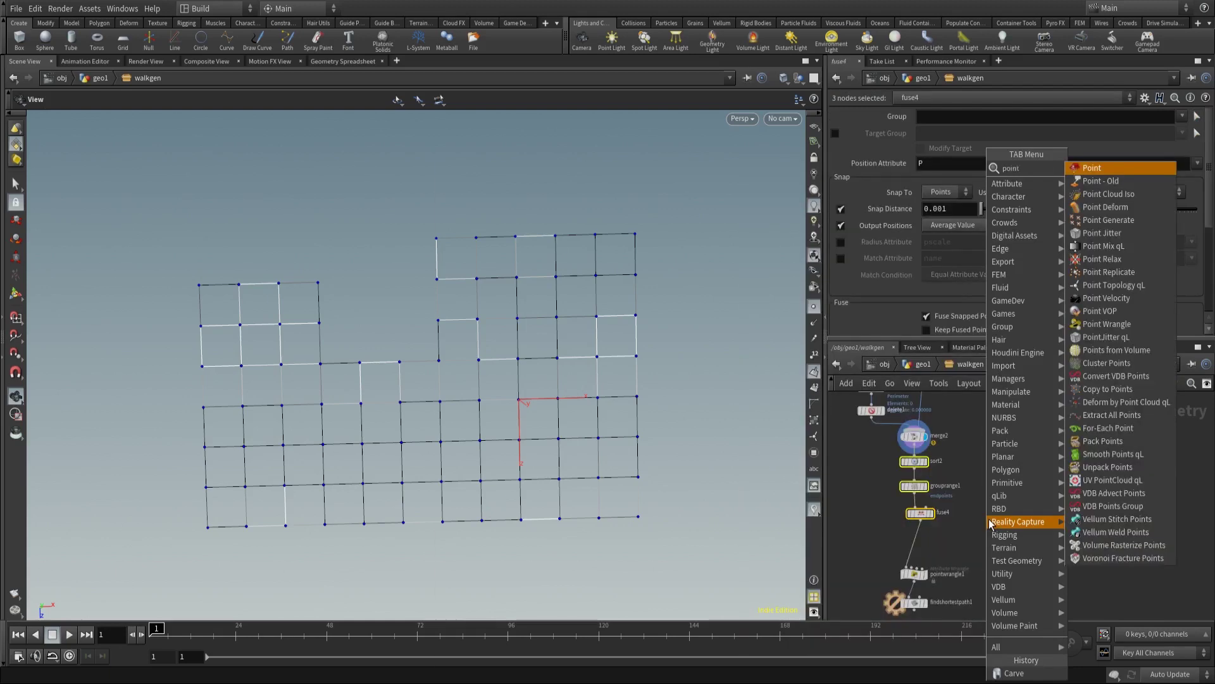
key(Return)
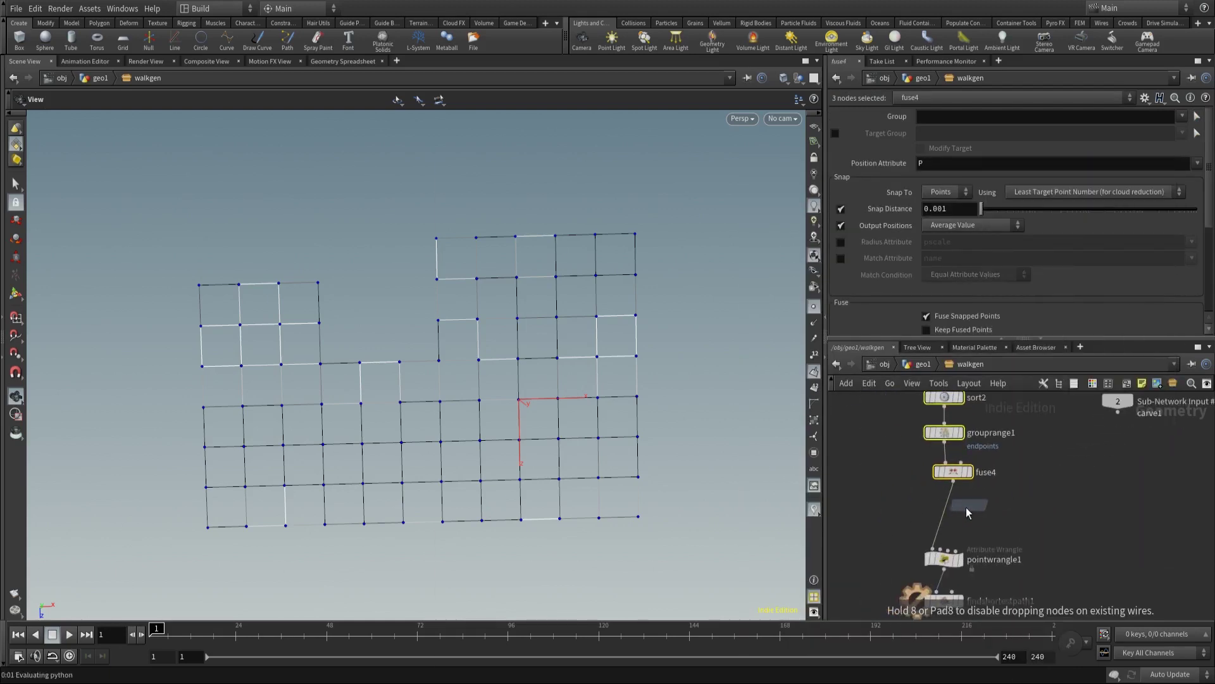
click(946, 518)
drag(948, 520, 968, 528)
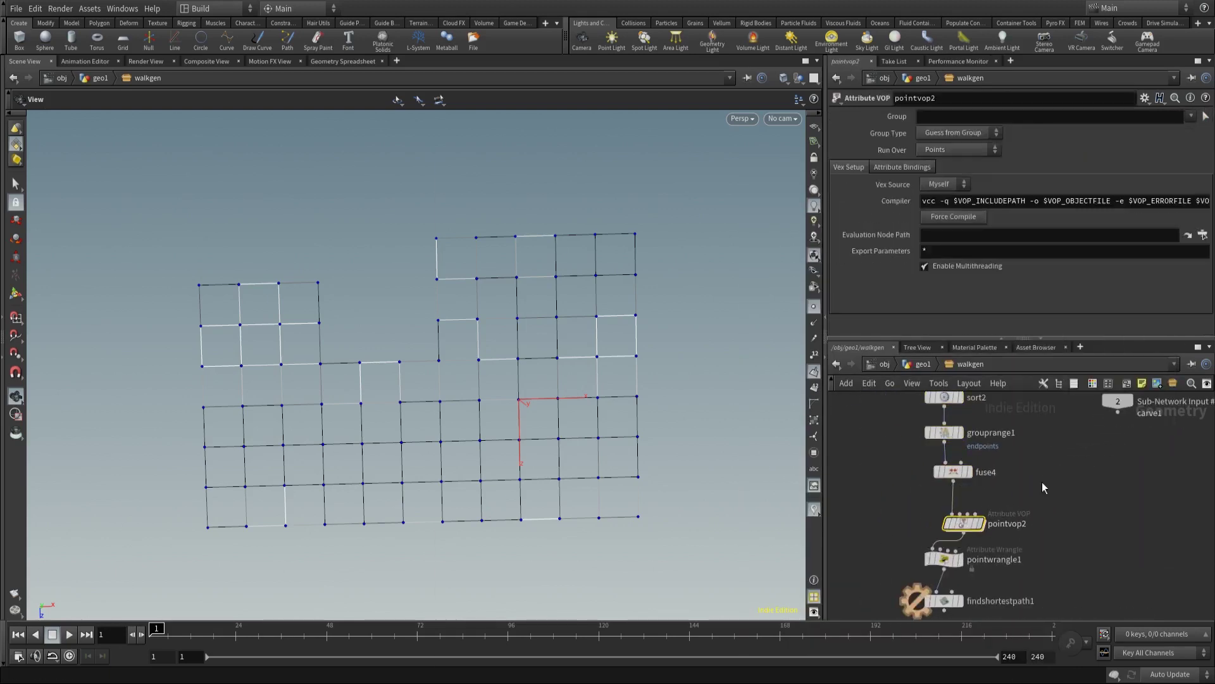
click(1118, 412)
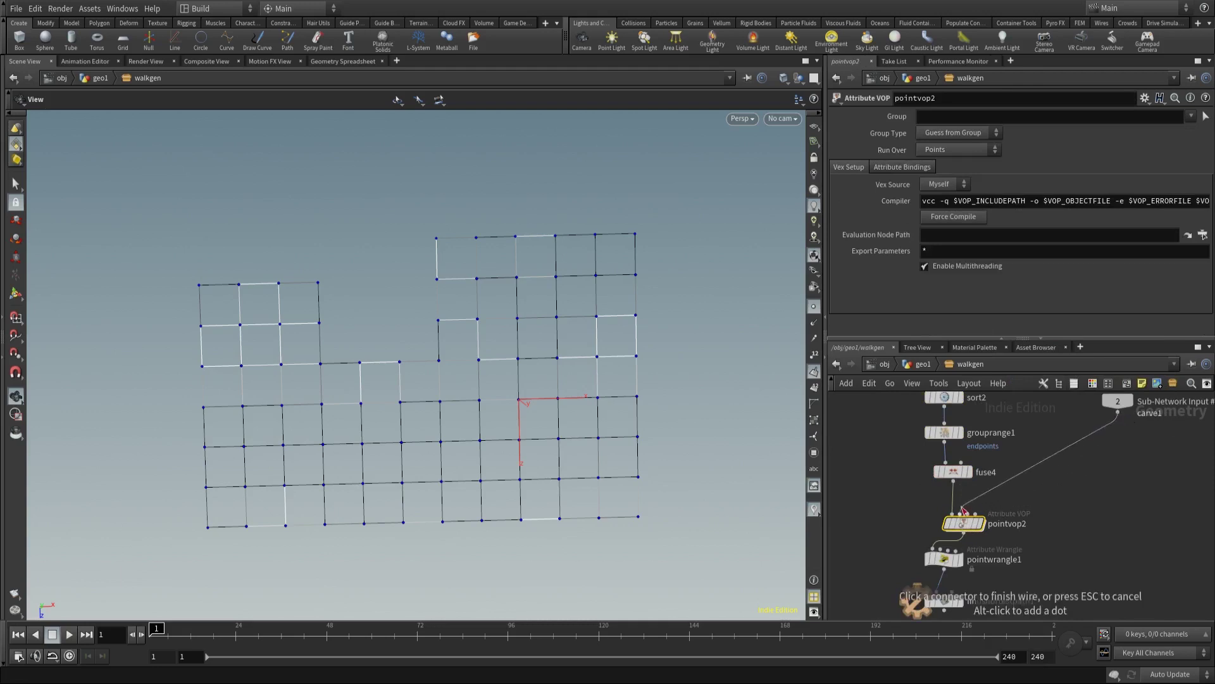
click(960, 514)
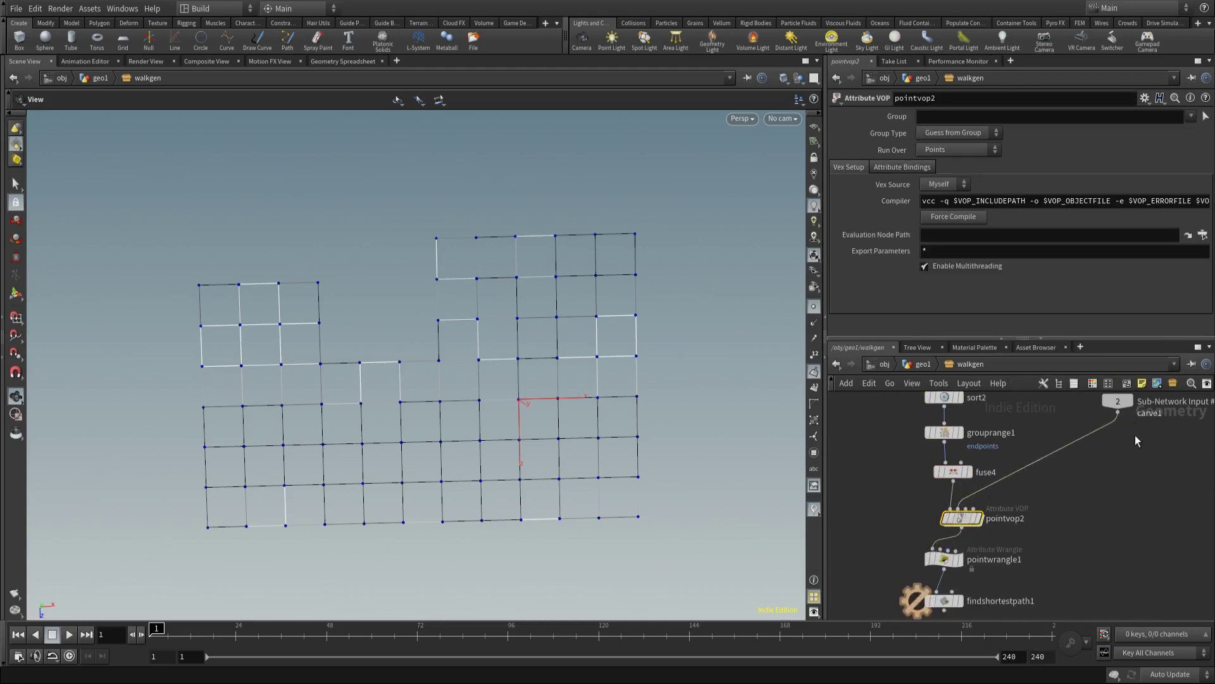
middle_drag(1103, 468, 1123, 434)
Open the new Point VOP and add a Near Point node between the global parameters and the output
mouse_move(984, 488)
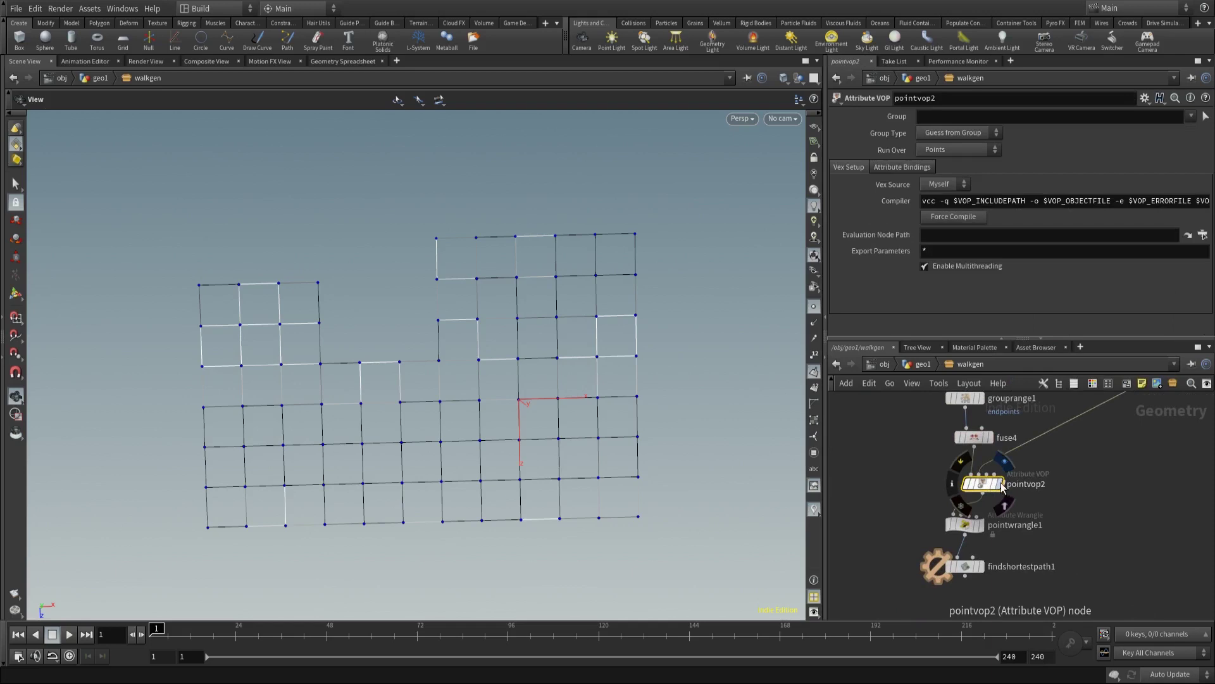
double_click(984, 488)
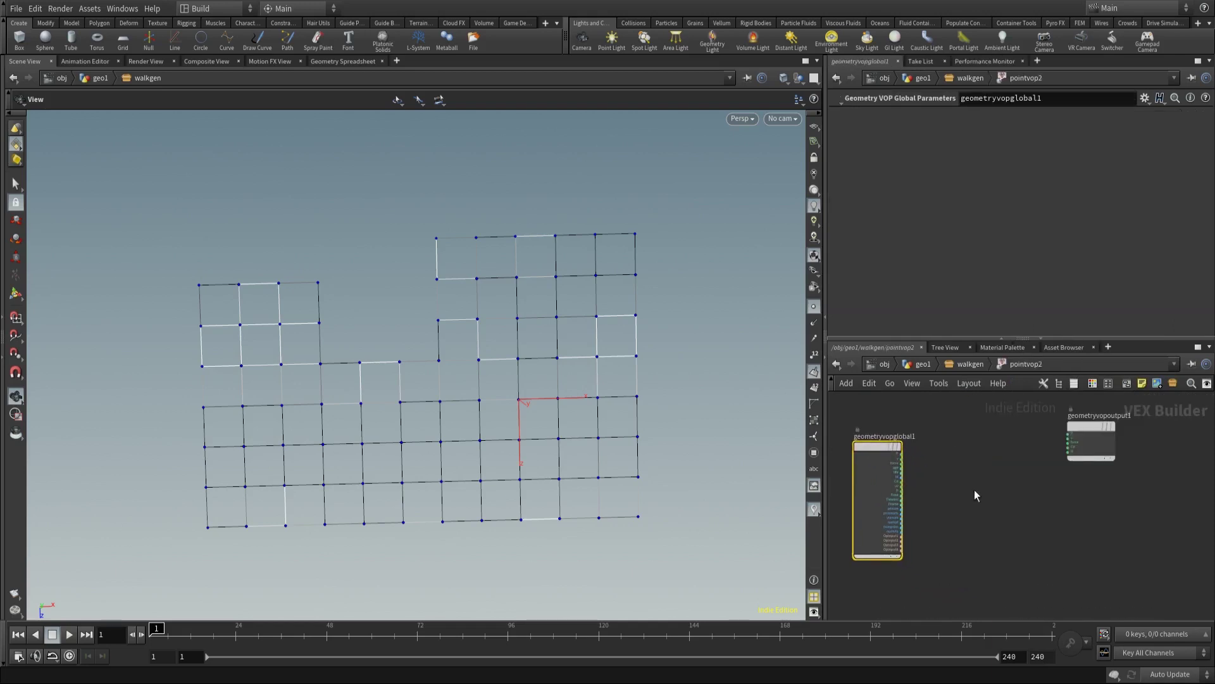
key(Tab)
text(bind)
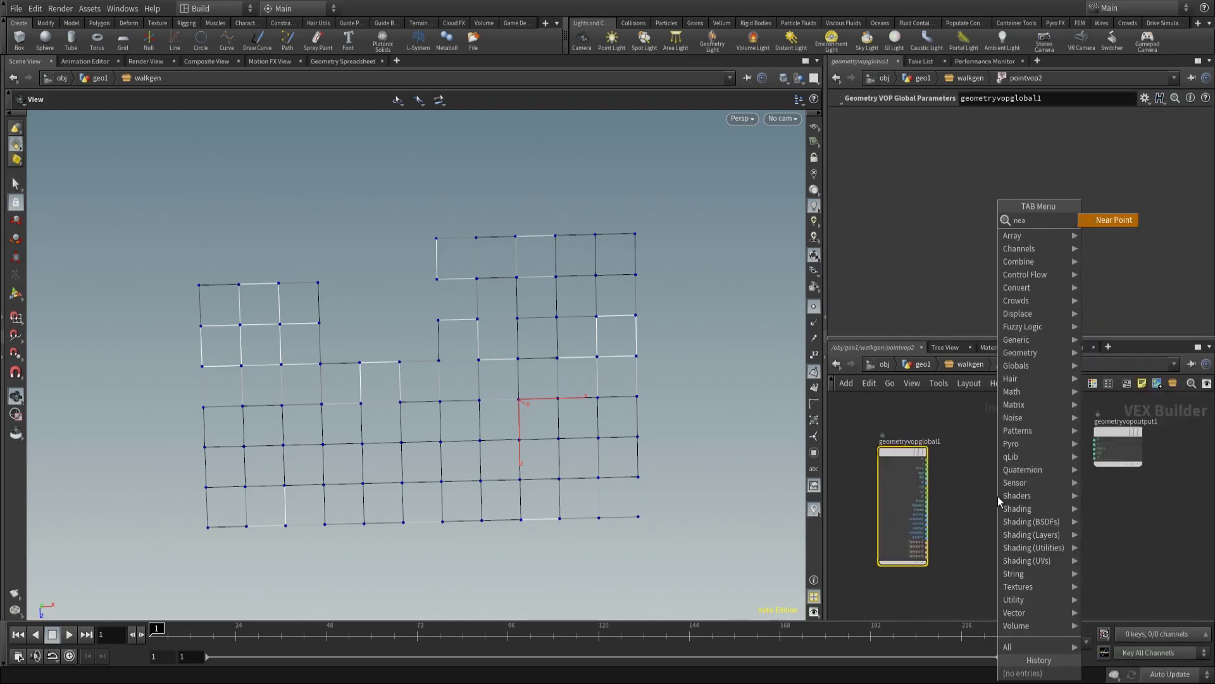
key(Return)
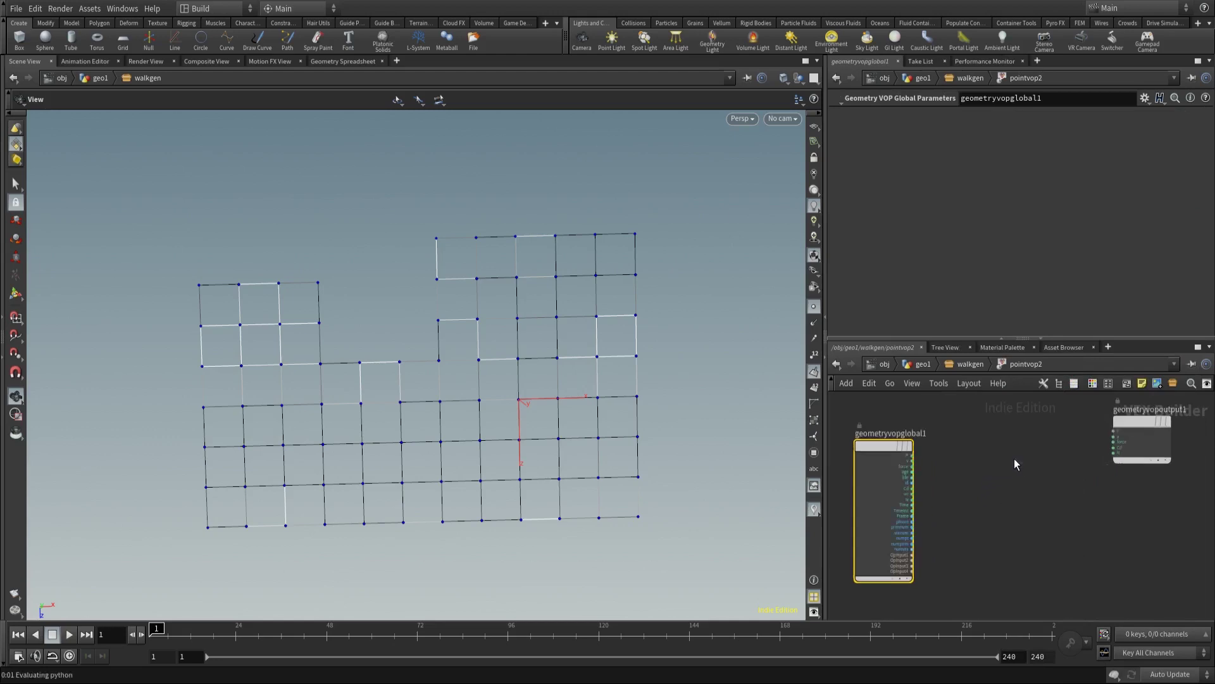
click(1013, 462)
scroll(995, 486, up, 3)
key(l)
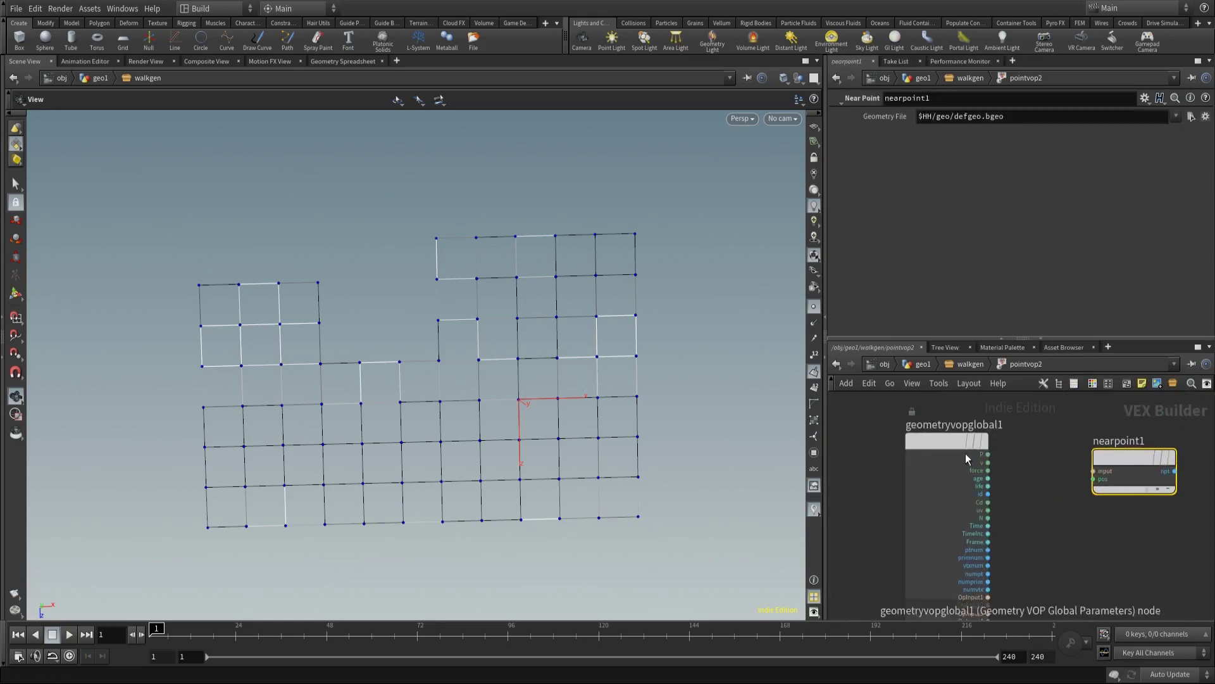
Add a Get Attribute node that reads the point attribute P from the Second Input
key(Tab)
text(import point)
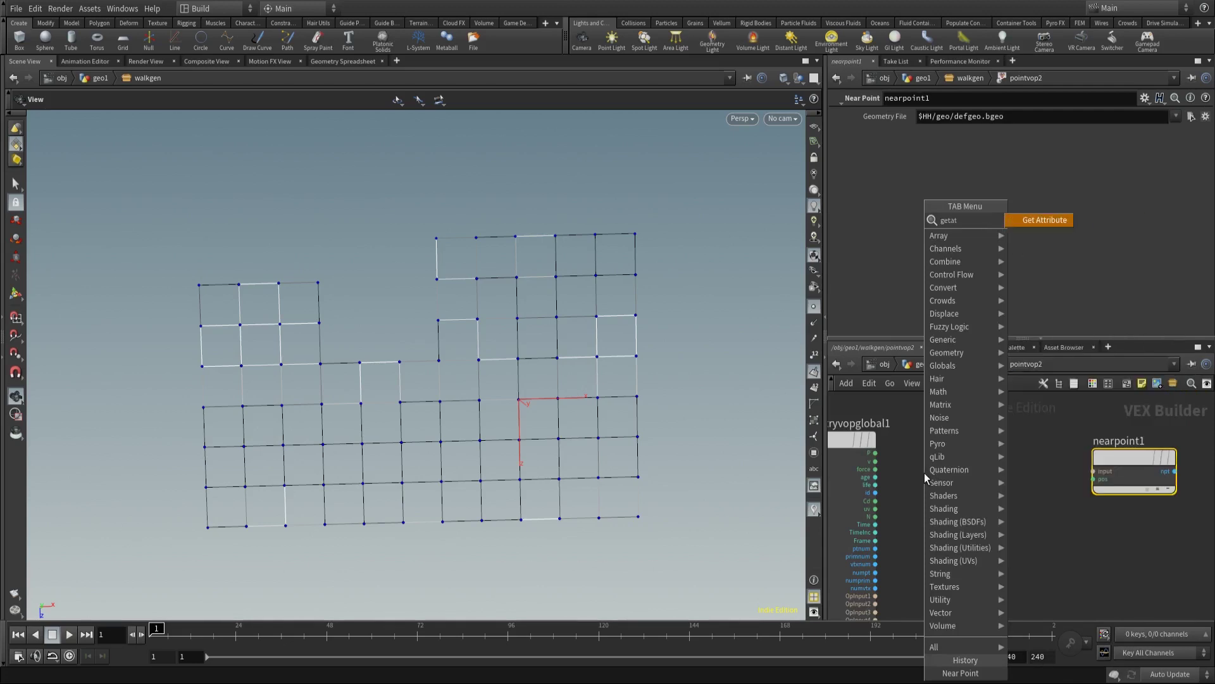
key(Return)
click(943, 469)
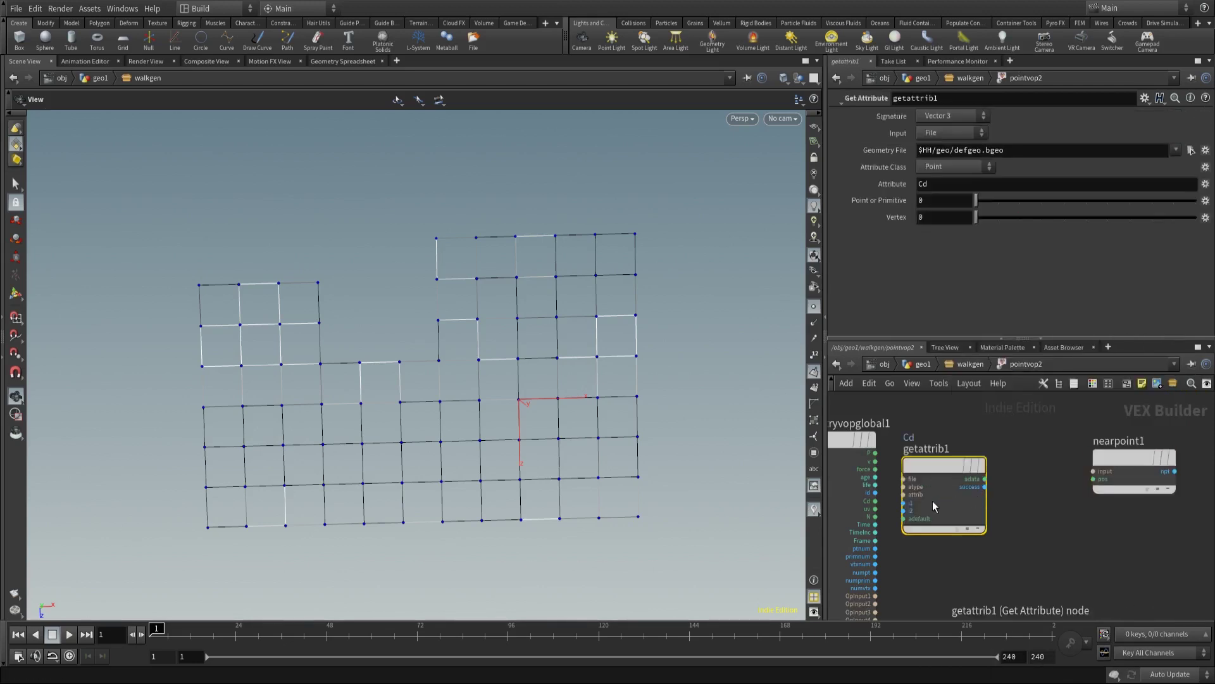
click(943, 134)
click(944, 171)
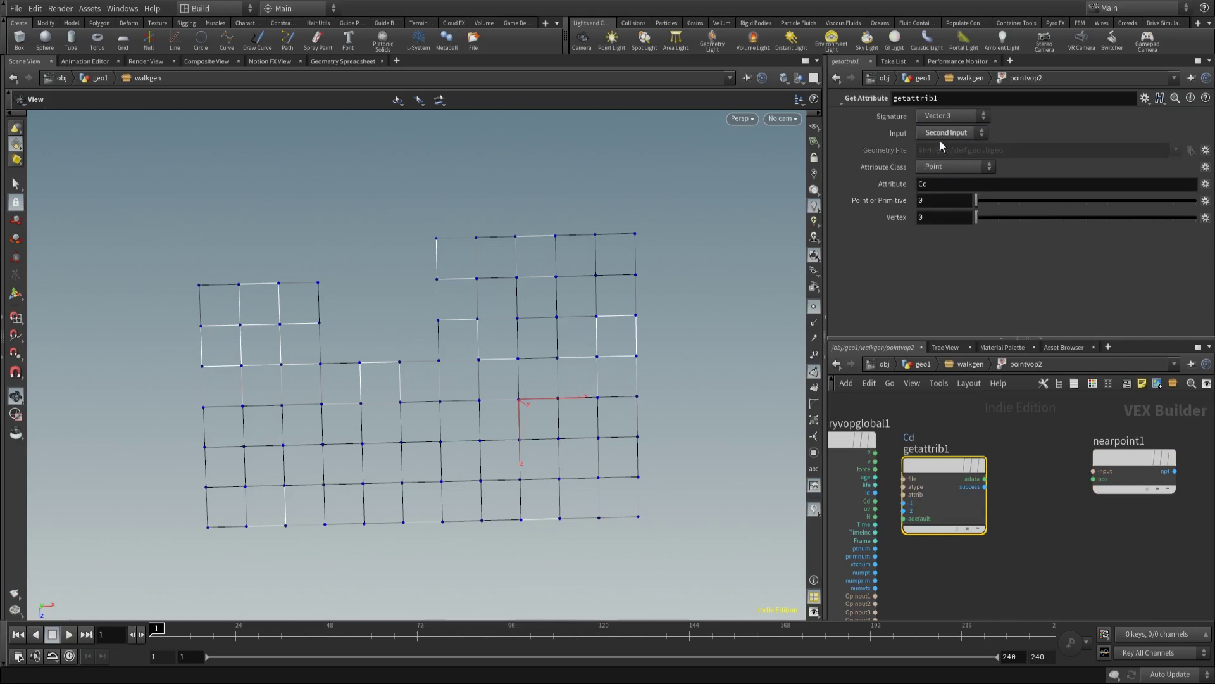
click(942, 183)
text(P)
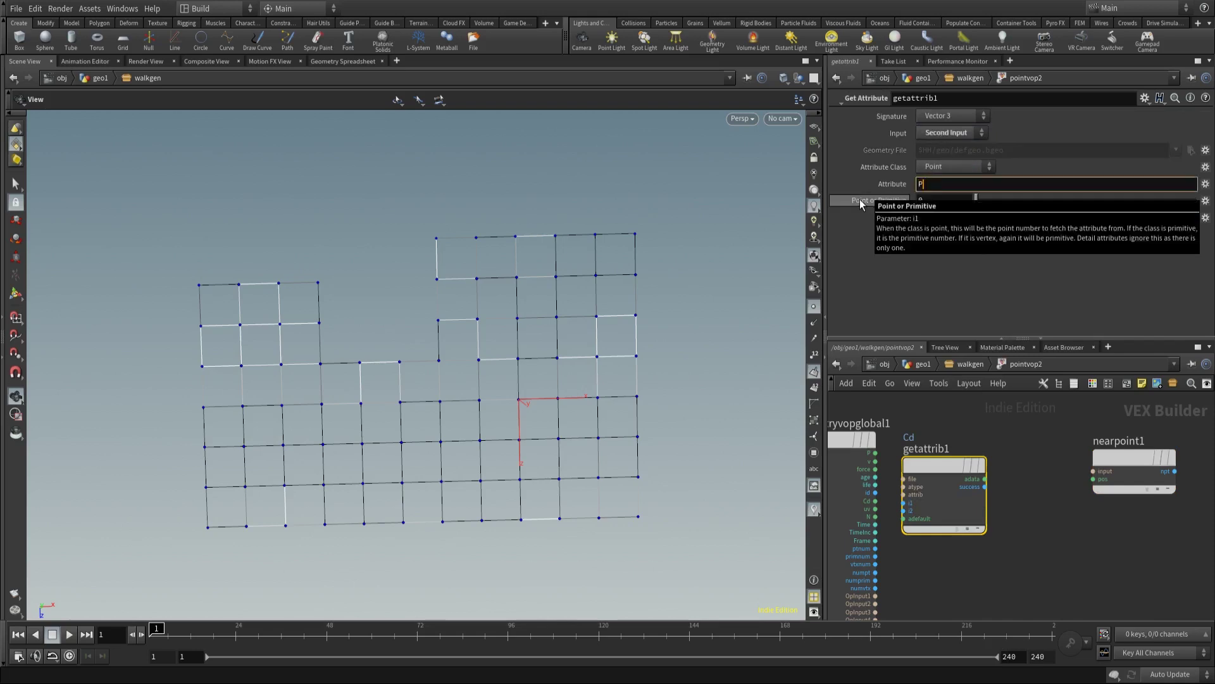
key(Return)
Wire the Get Attribute data output into Near Point's pos, and OpInput1 from the global parameters into its input
drag(940, 470, 959, 462)
middle_drag(944, 514, 877, 514)
scroll(877, 514, down, 1)
drag(1026, 466, 1065, 469)
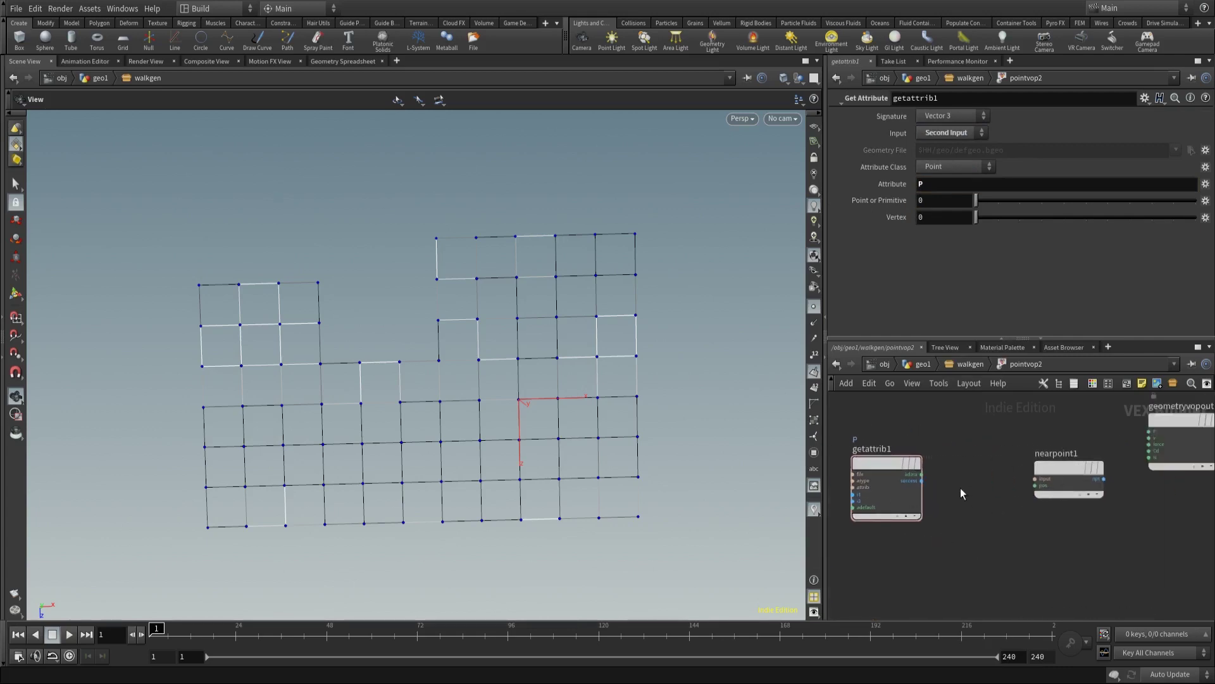
click(925, 474)
click(1042, 489)
middle_drag(1005, 519, 1051, 486)
click(1071, 453)
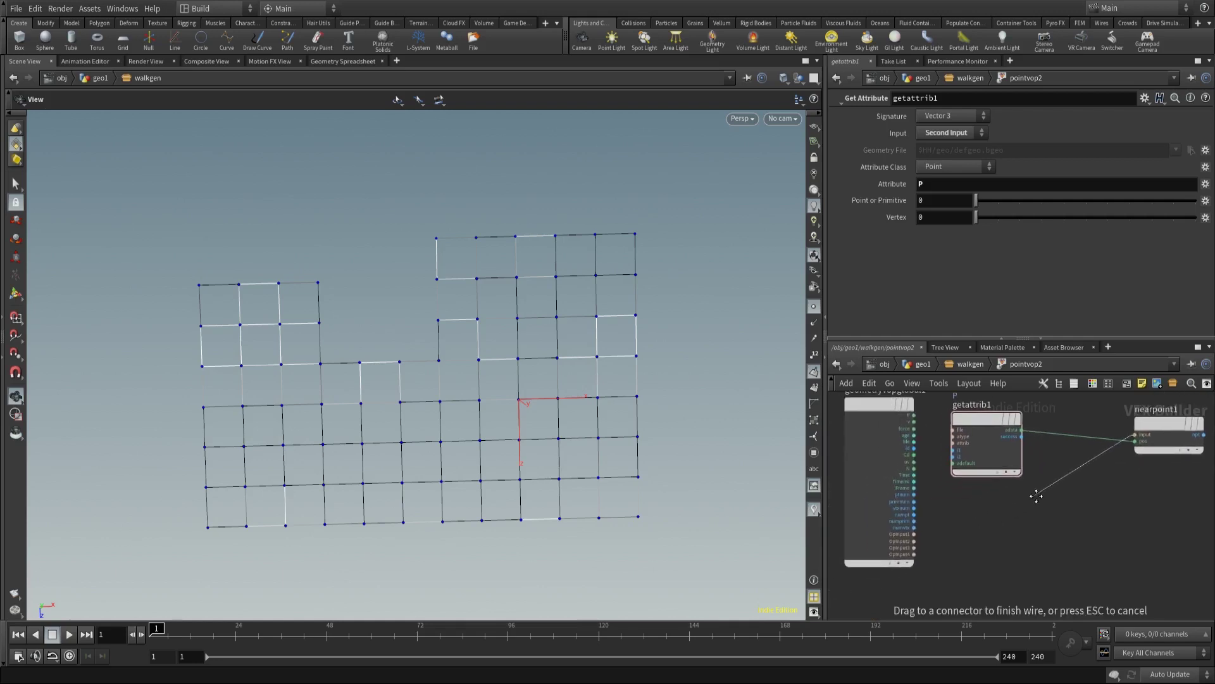
click(914, 533)
middle_drag(1114, 519, 933, 546)
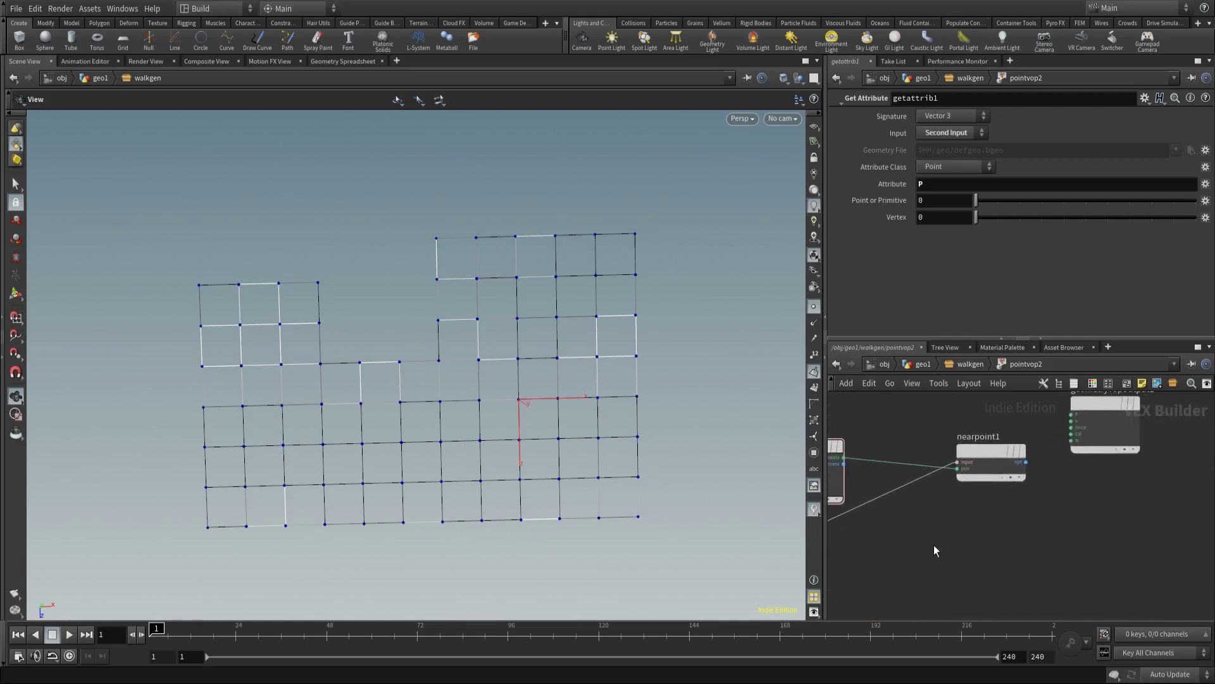
Add a Set Attribute node with Near Point's output wired into its point number input, and name the attribute nearpoint
middle_drag(1032, 500, 1070, 515)
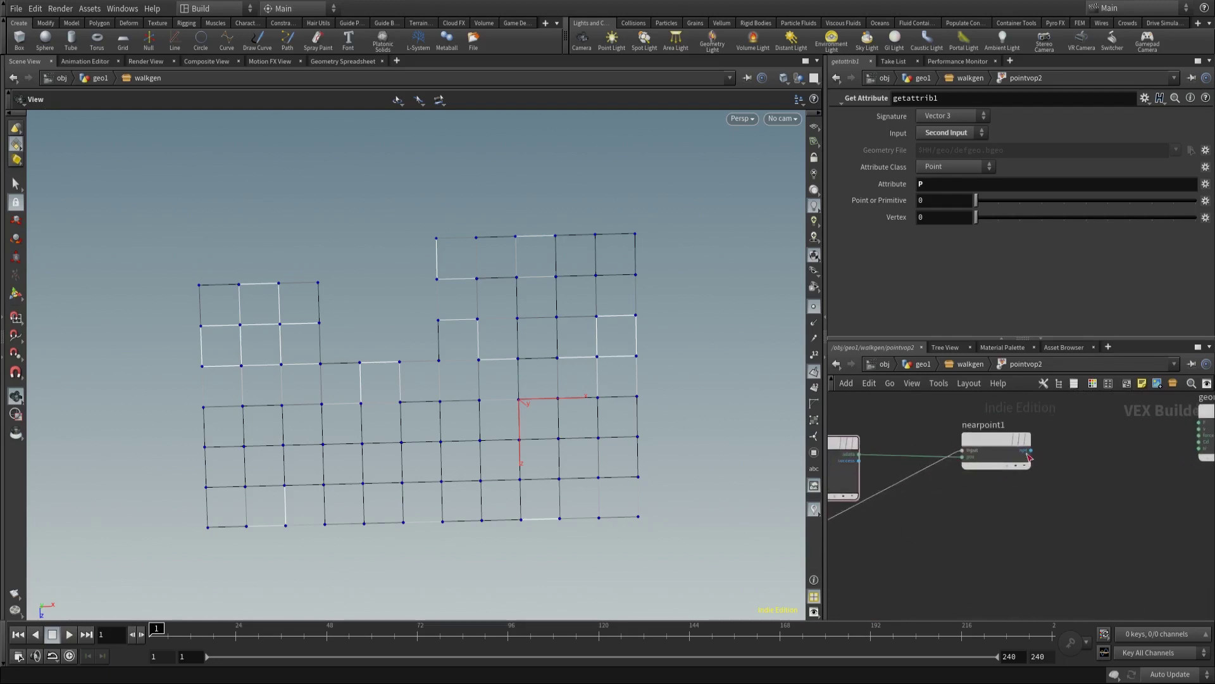
middle_drag(998, 509, 1084, 525)
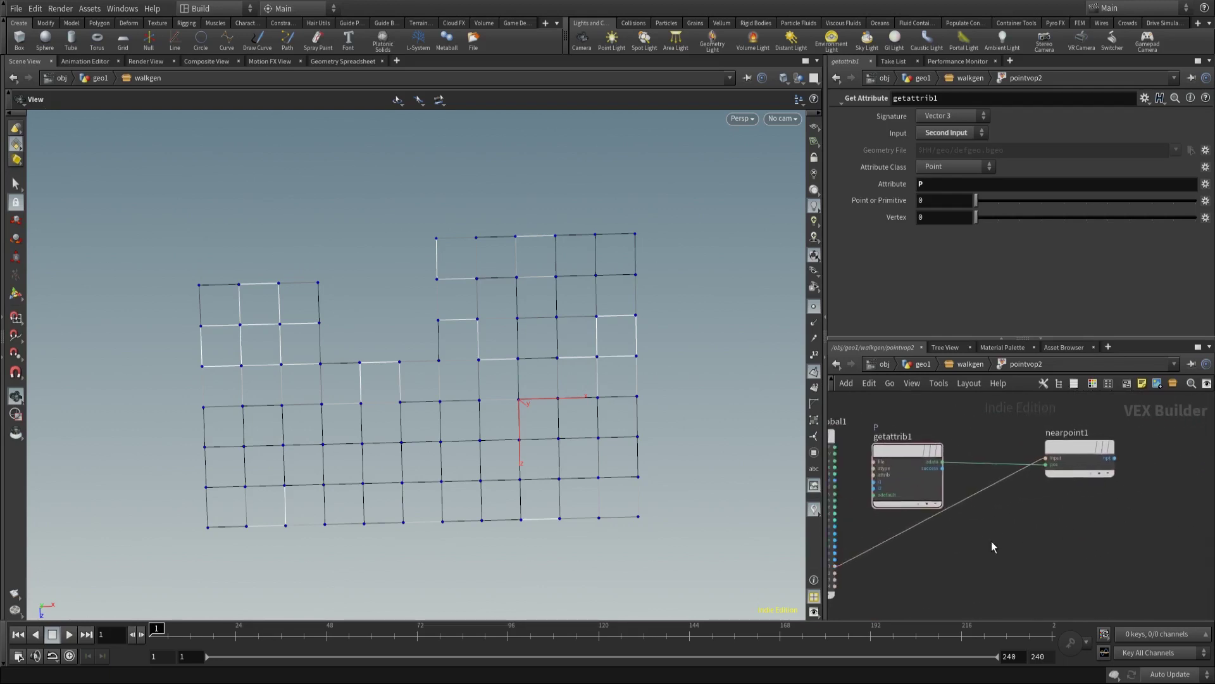
middle_drag(1087, 531, 1031, 531)
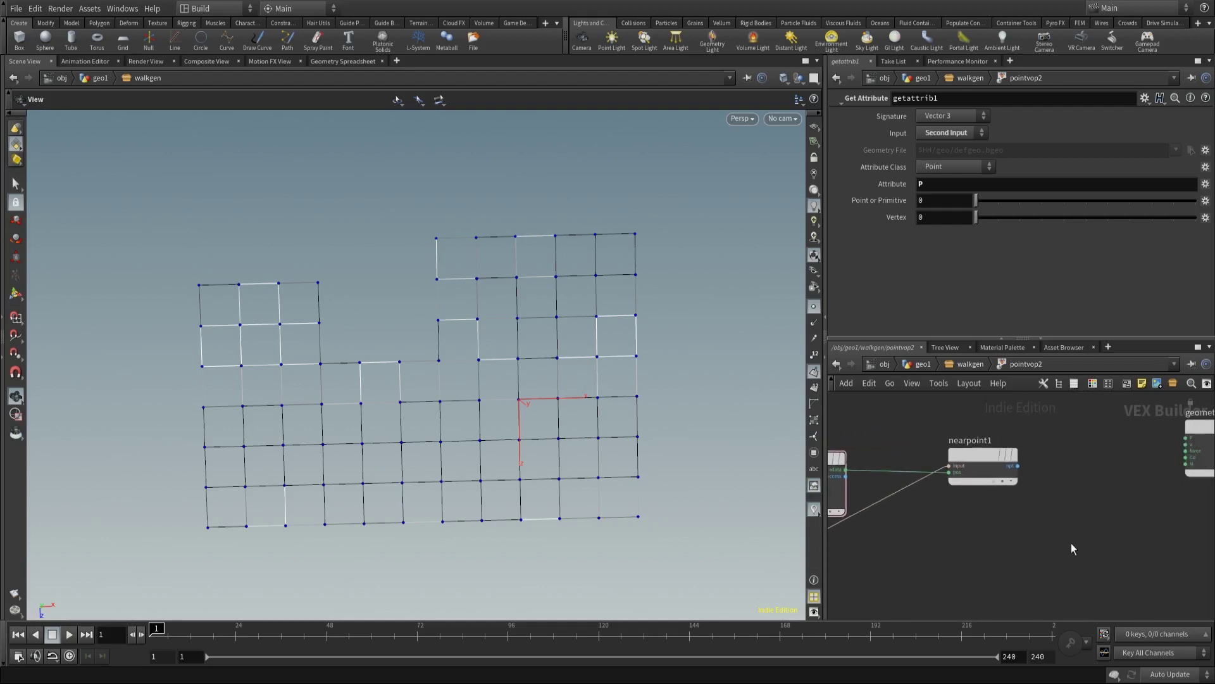
key(Tab)
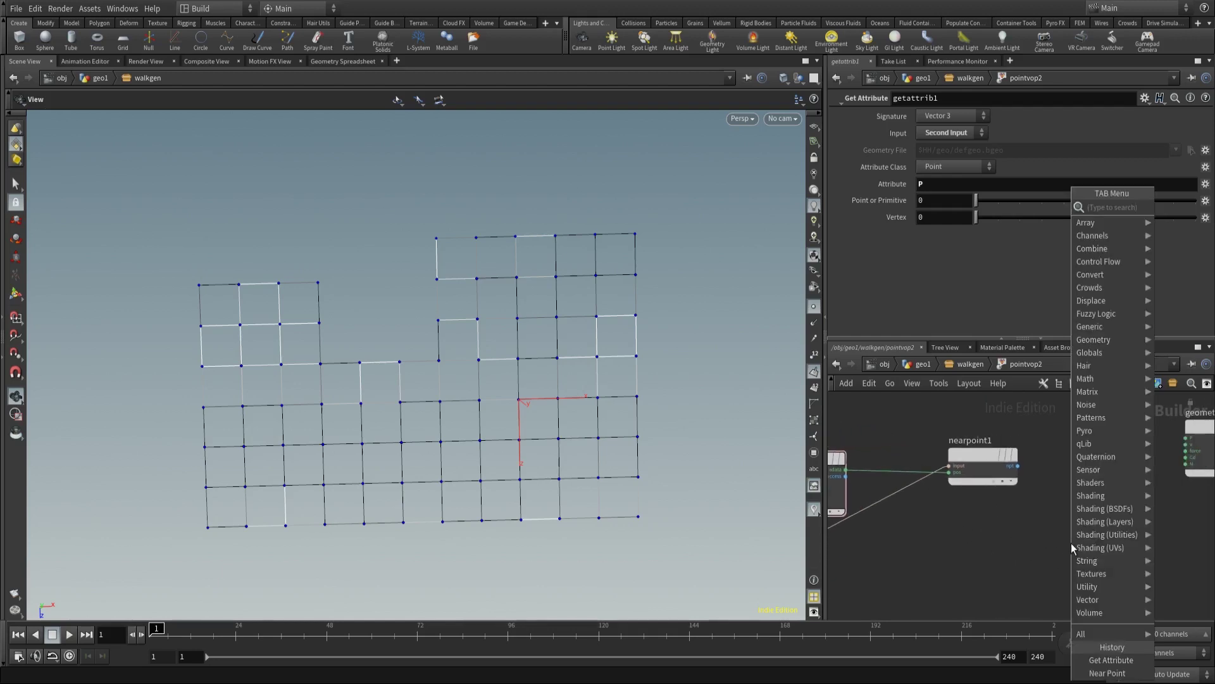
text(get att)
key(Return)
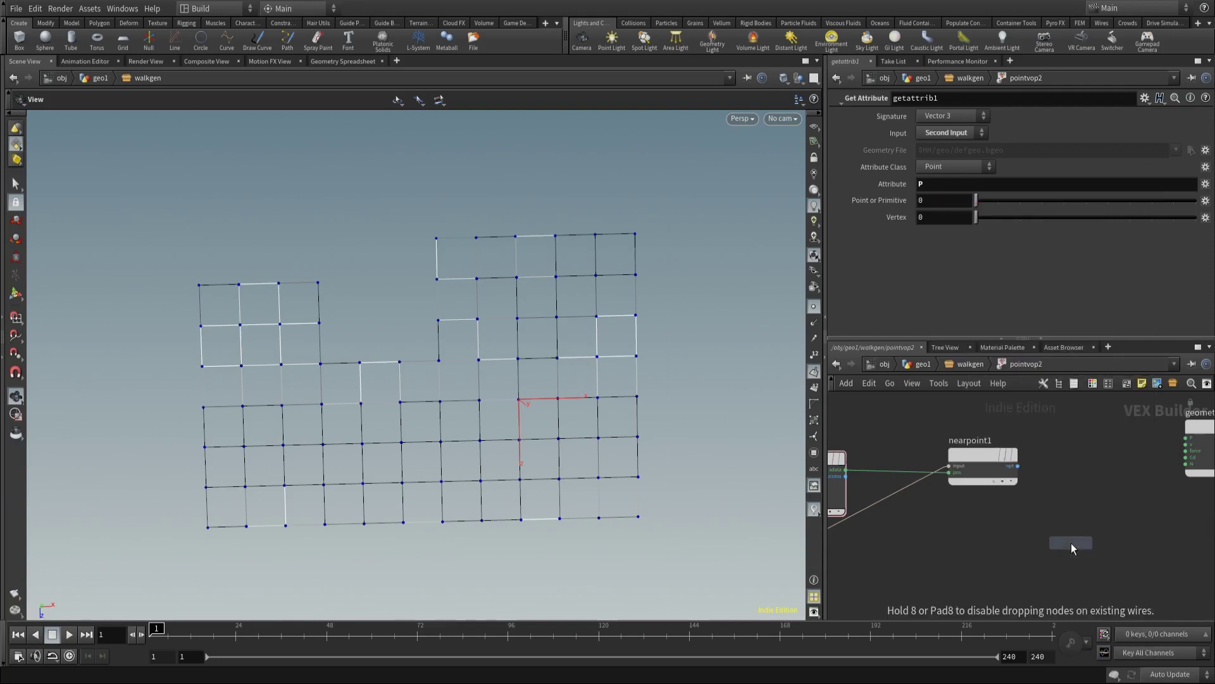
click(1123, 506)
click(1017, 466)
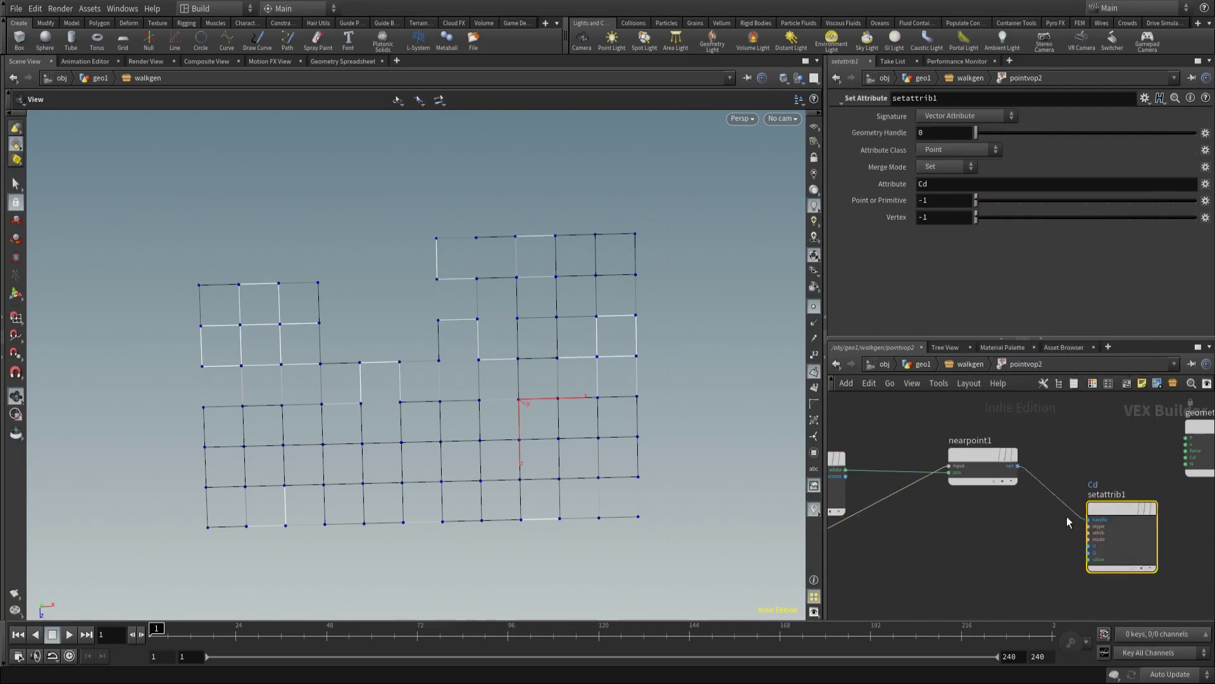
click(1089, 545)
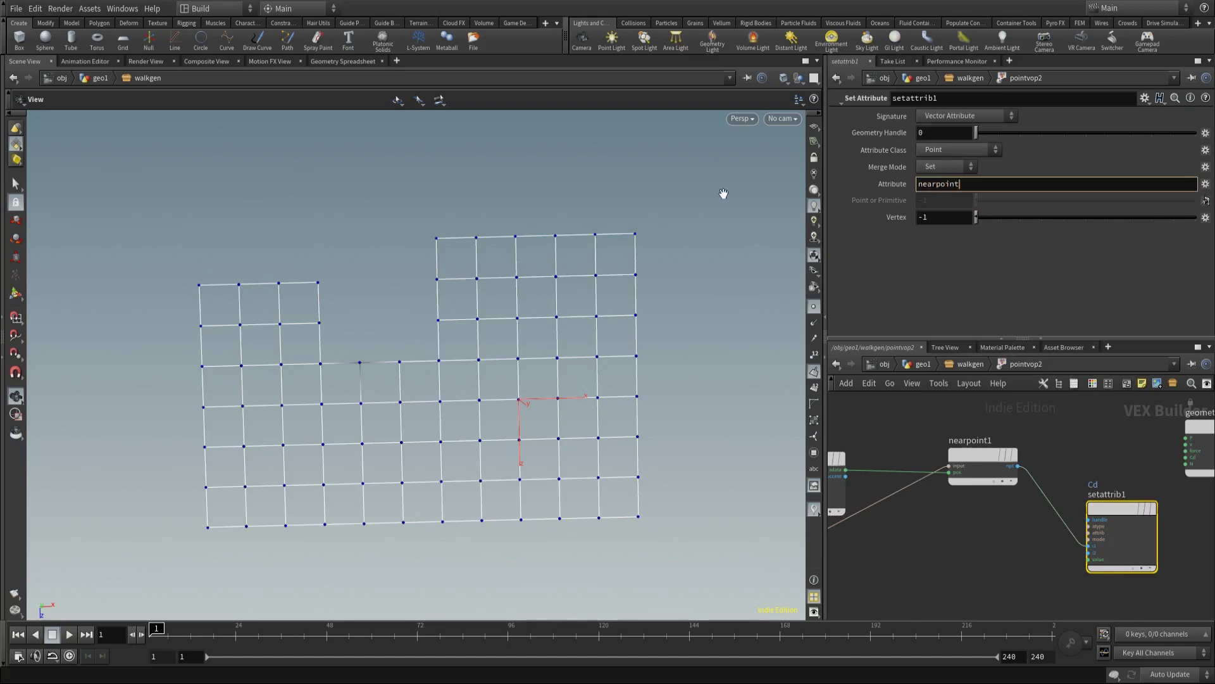
text(nearpoint)
key(Return)
Add an Integer Constant node with default 1 and wire it into the Set Attribute node's value input
key(Tab)
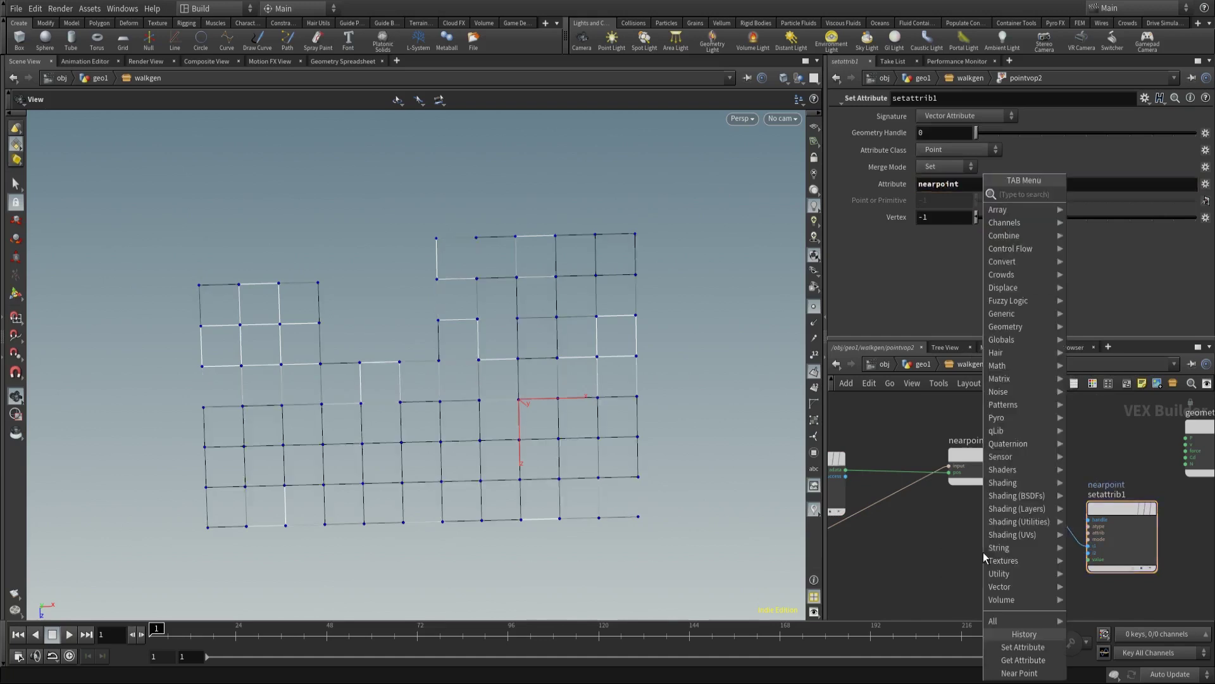
text(const)
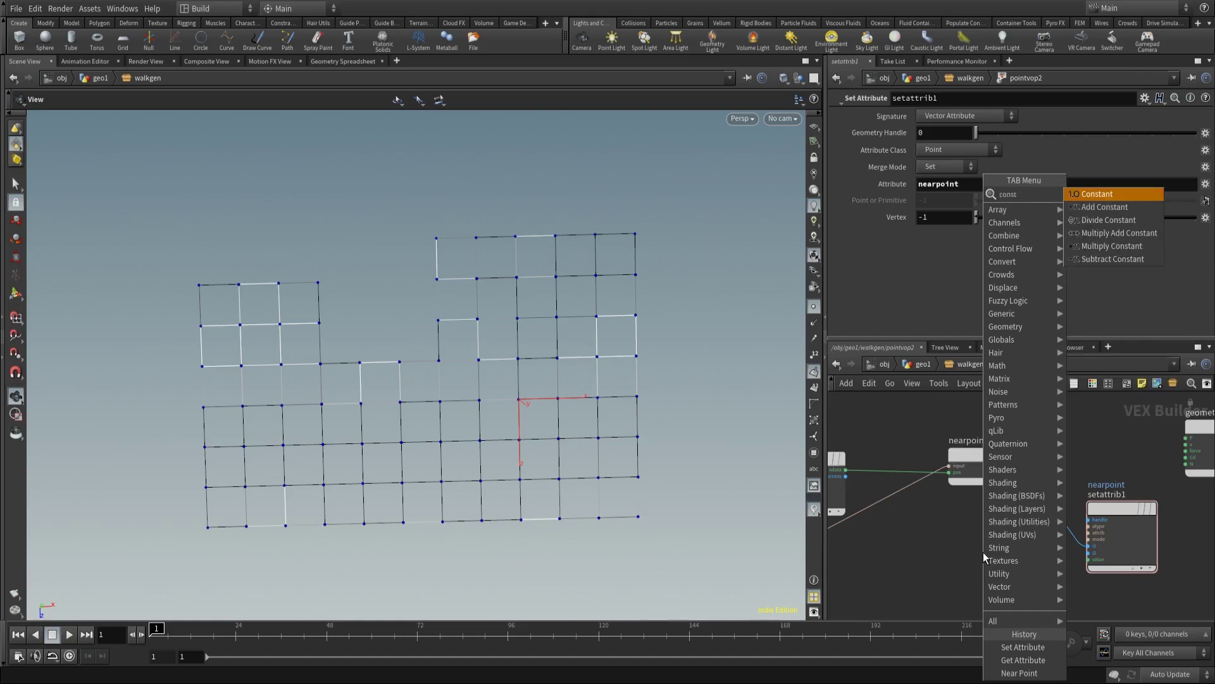
key(Return)
click(928, 552)
click(956, 116)
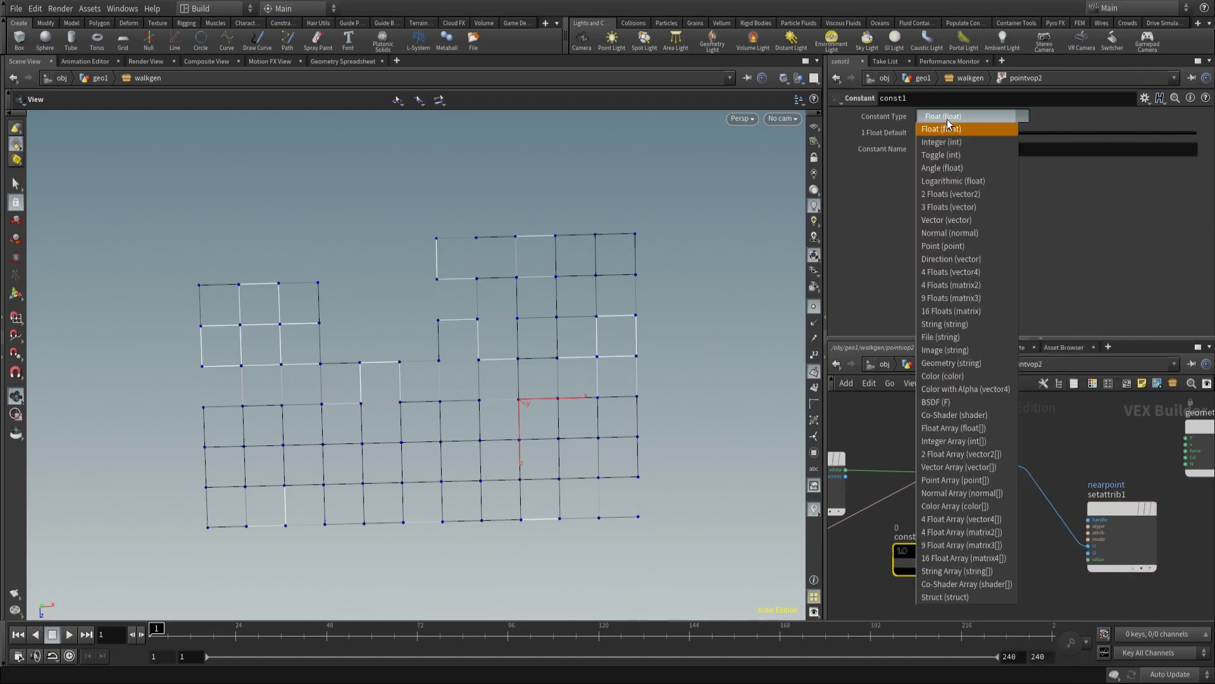
click(947, 140)
click(948, 133)
text(1)
click(963, 562)
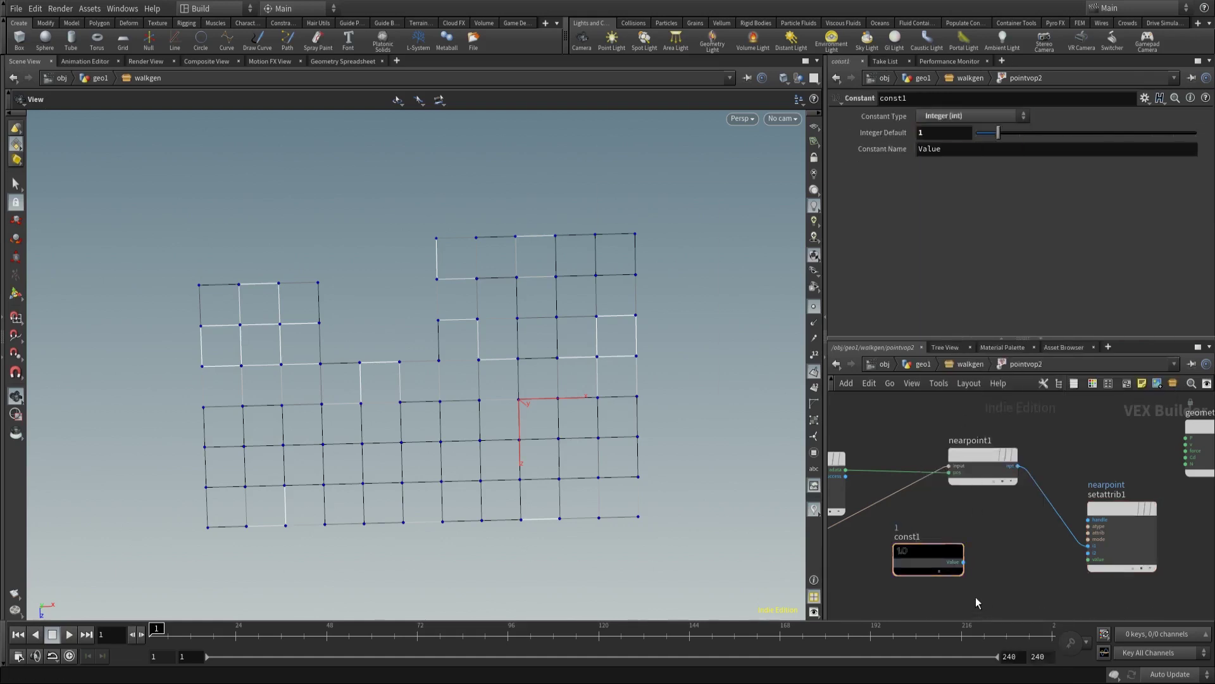
click(1089, 562)
click(1119, 510)
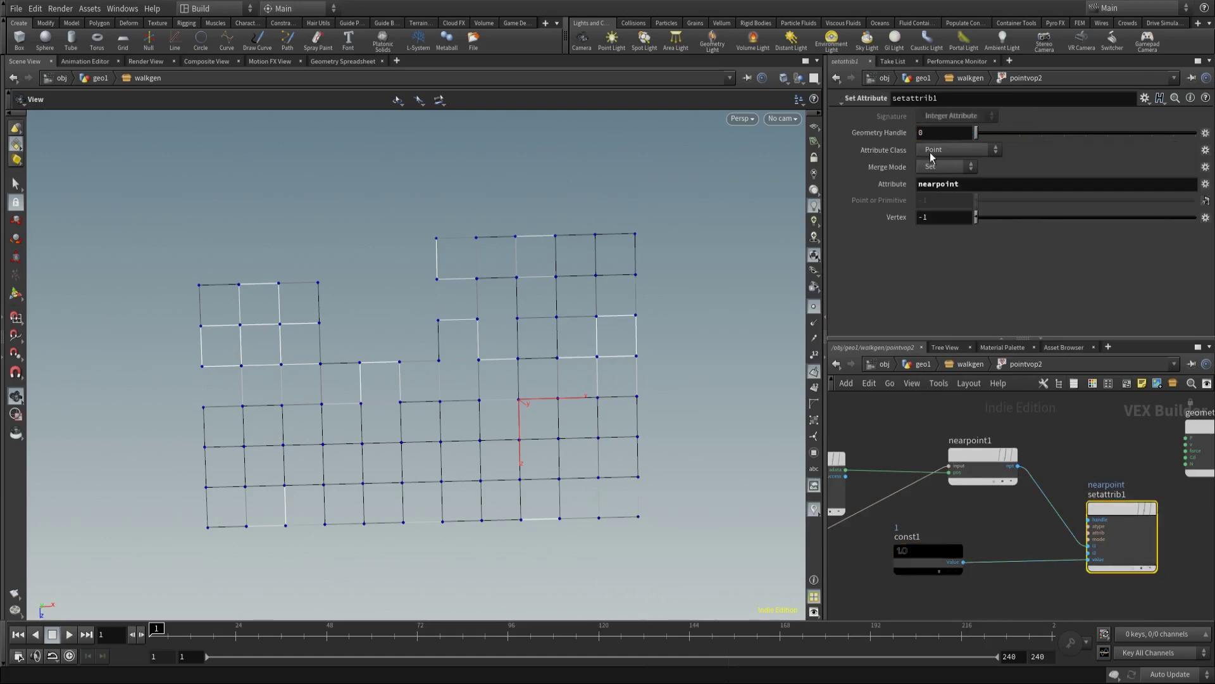
drag(913, 549, 907, 483)
Return to the walkgen network and add a Group Expression node fed by pointvop2
click(966, 362)
key(Tab)
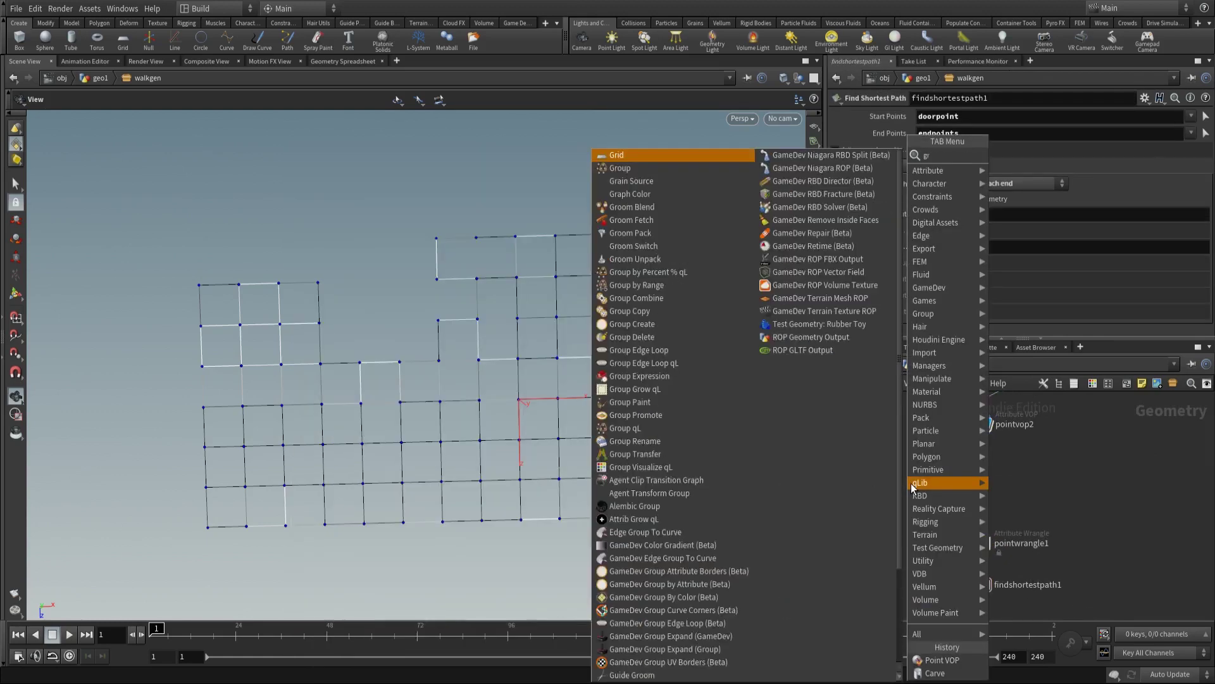
key(Return)
click(911, 484)
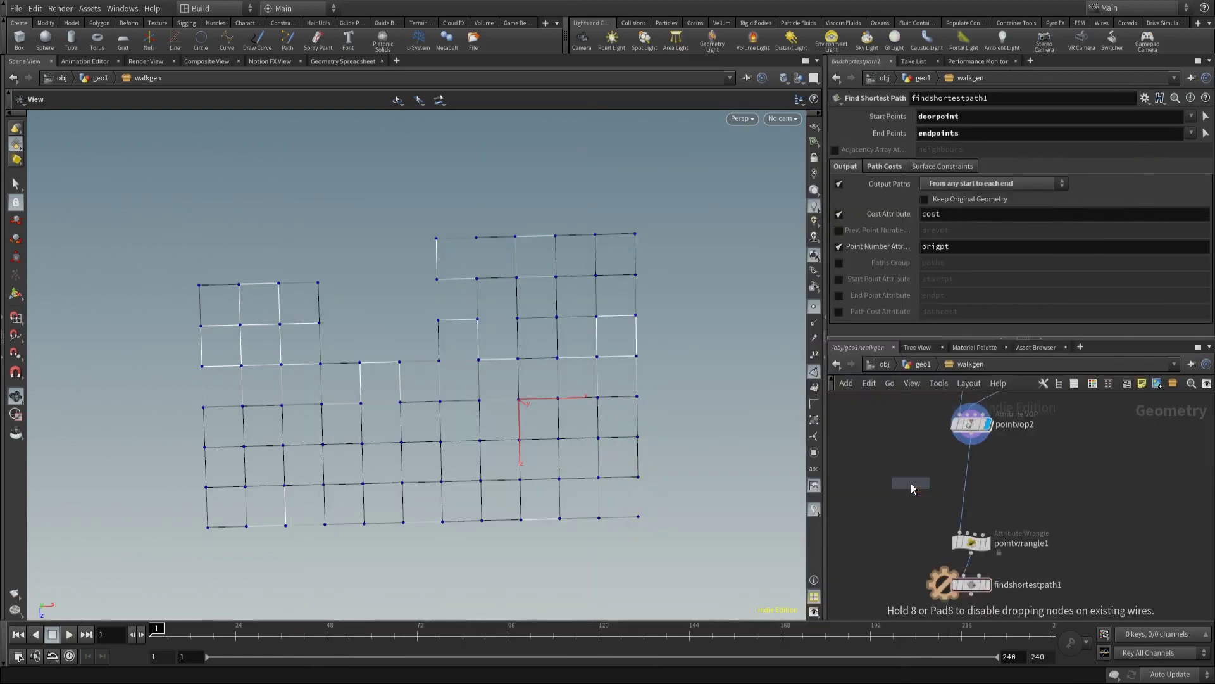
click(976, 437)
click(900, 473)
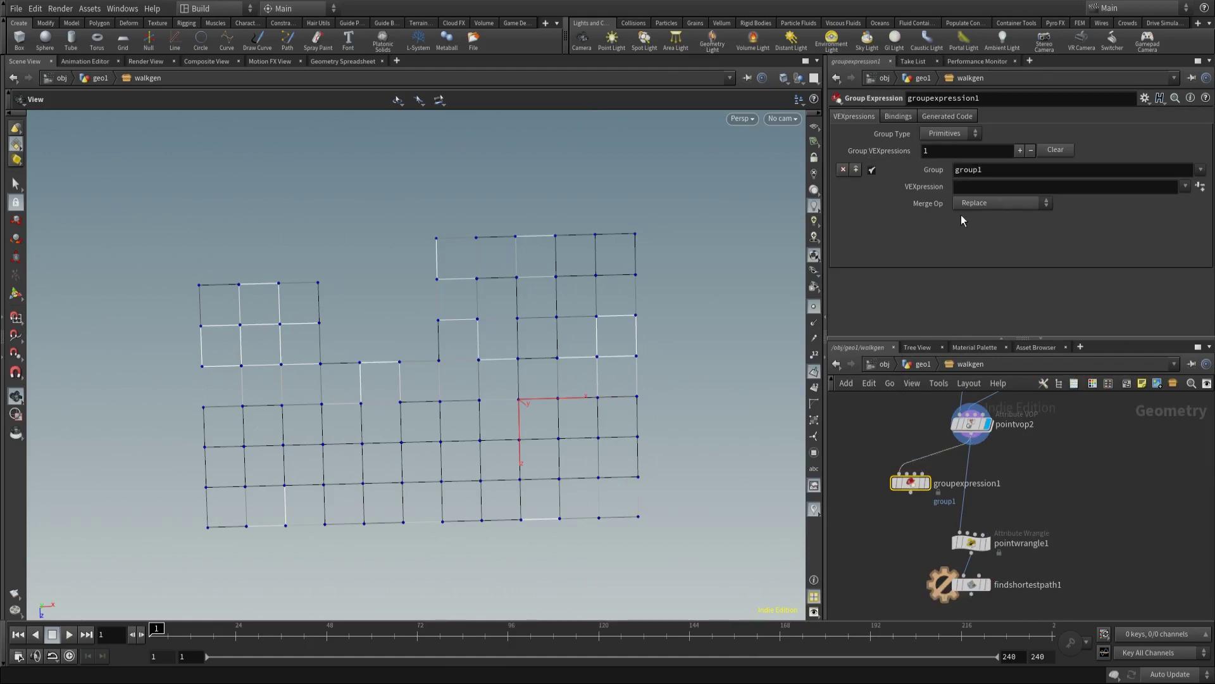
click(969, 189)
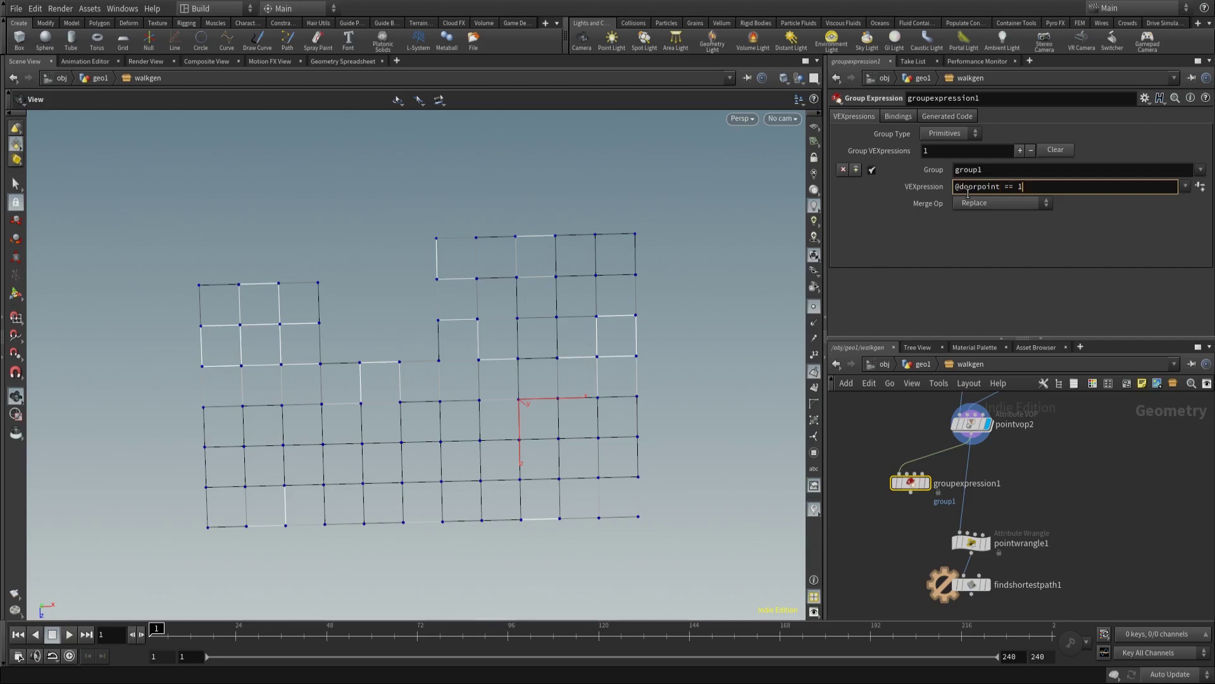
click(954, 133)
click(949, 160)
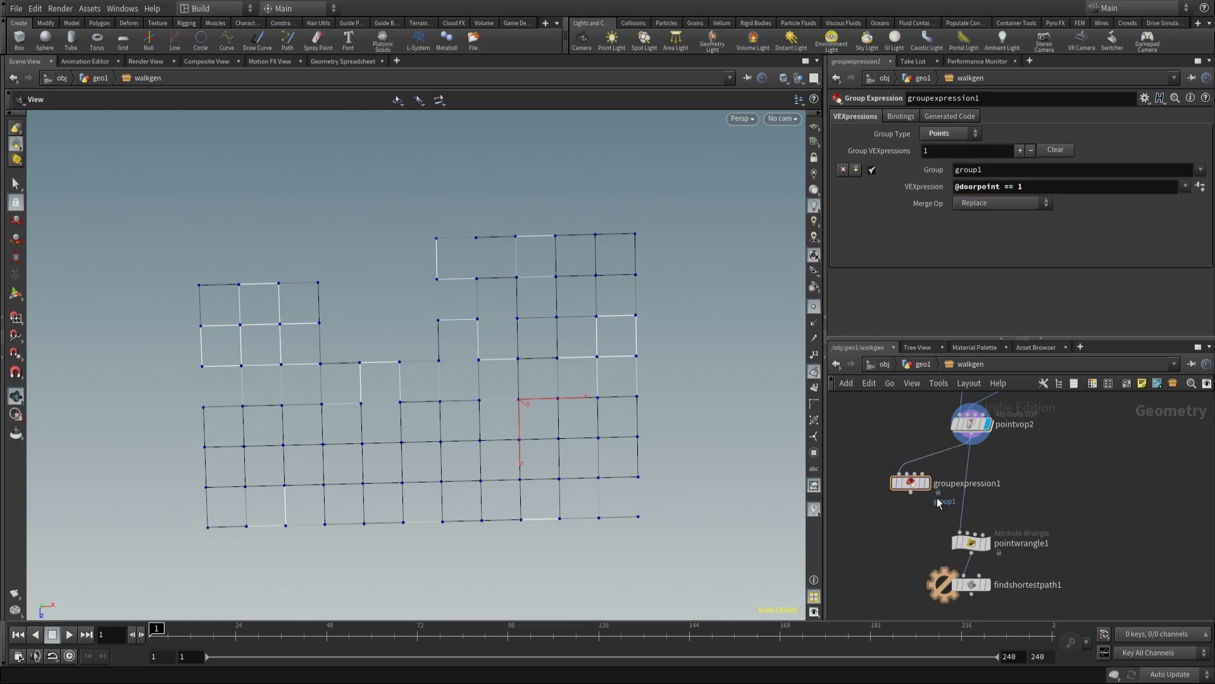
click(926, 482)
drag(583, 412, 782, 316)
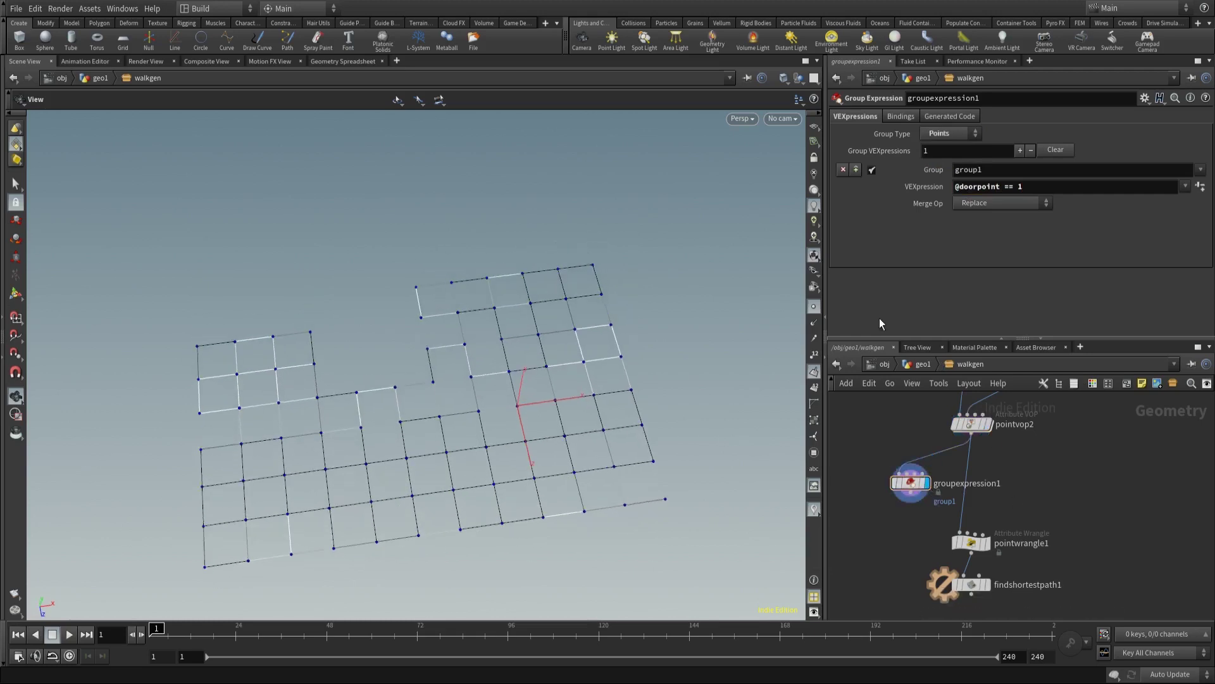
Display pointvop2, open a Geometry Spreadsheet in a split of the scene pane, and sort its points by nearpoint
click(988, 424)
click(970, 423)
drag(461, 355, 457, 340)
key(alt+bracketright)
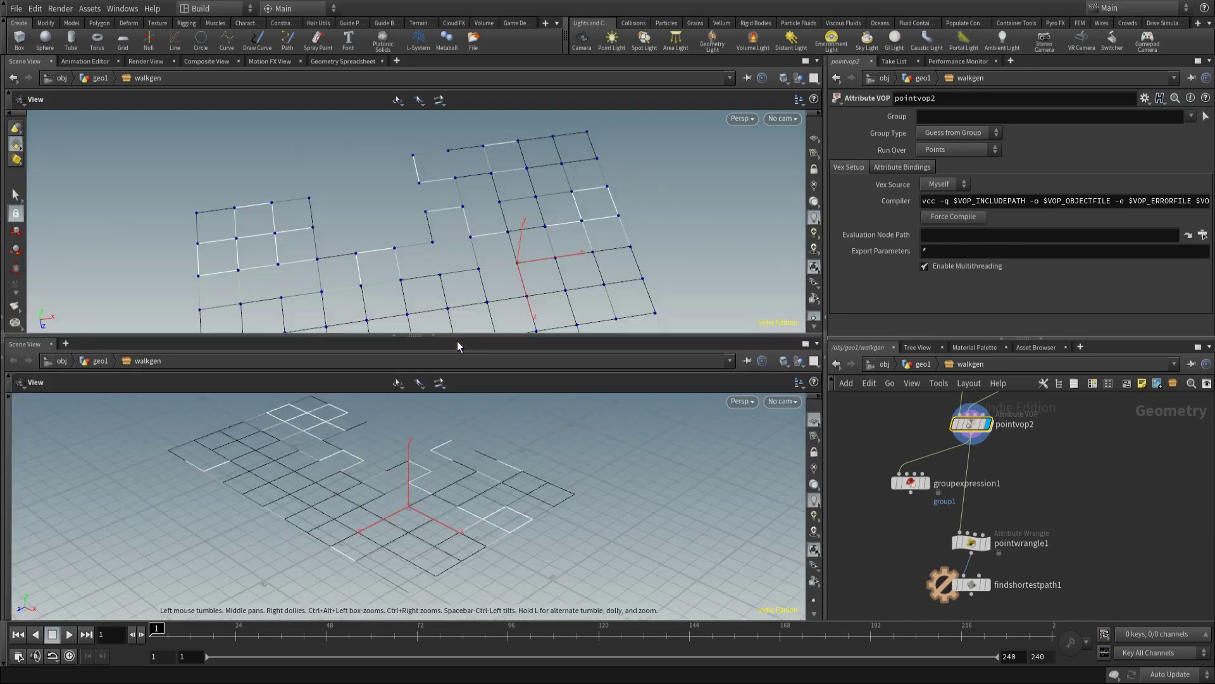
click(66, 343)
mouse_move(118, 357)
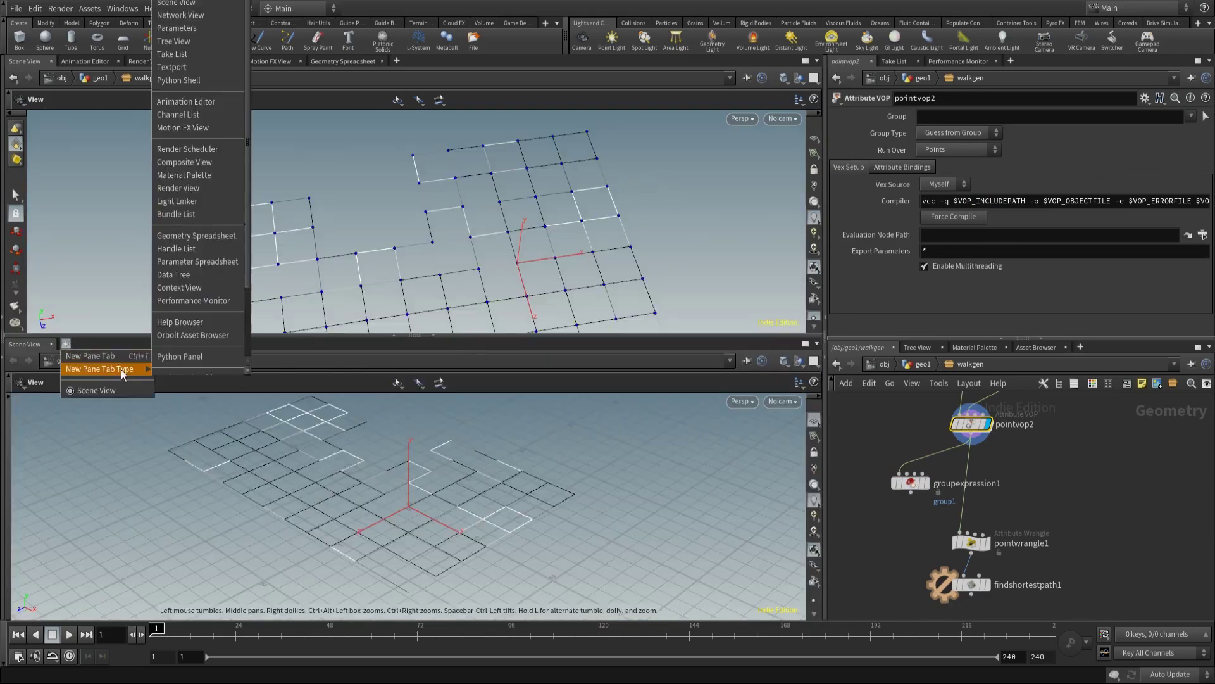
click(202, 238)
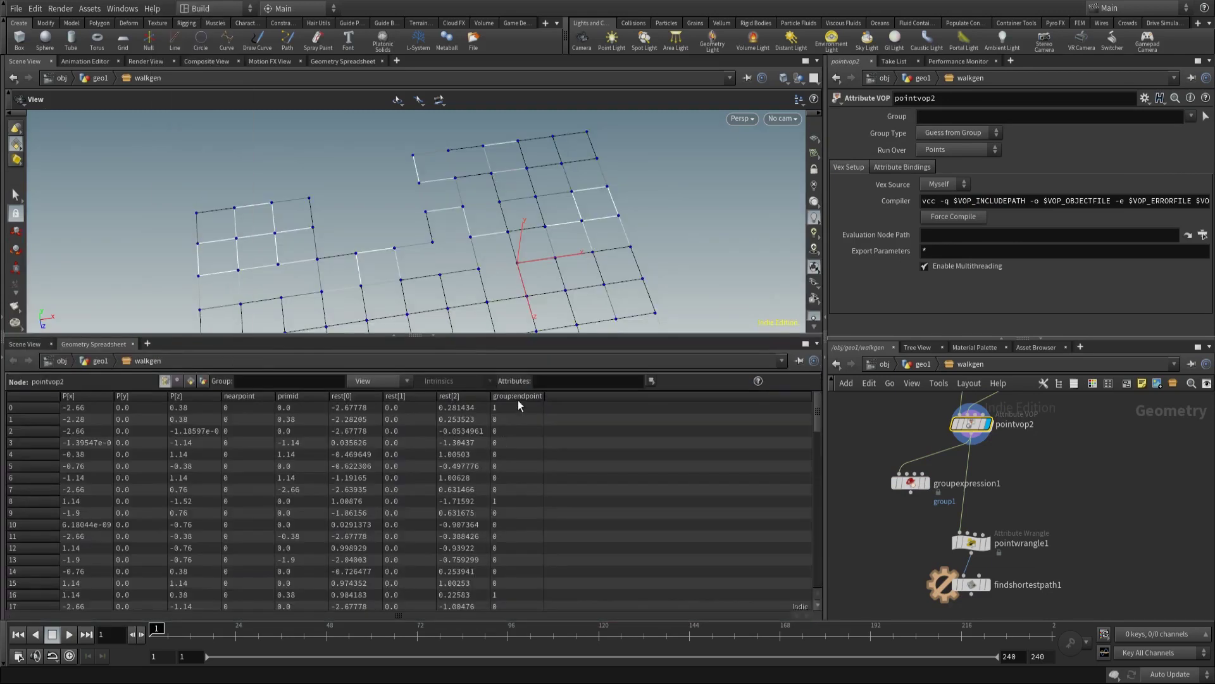
click(269, 408)
scroll(257, 410, down, 7)
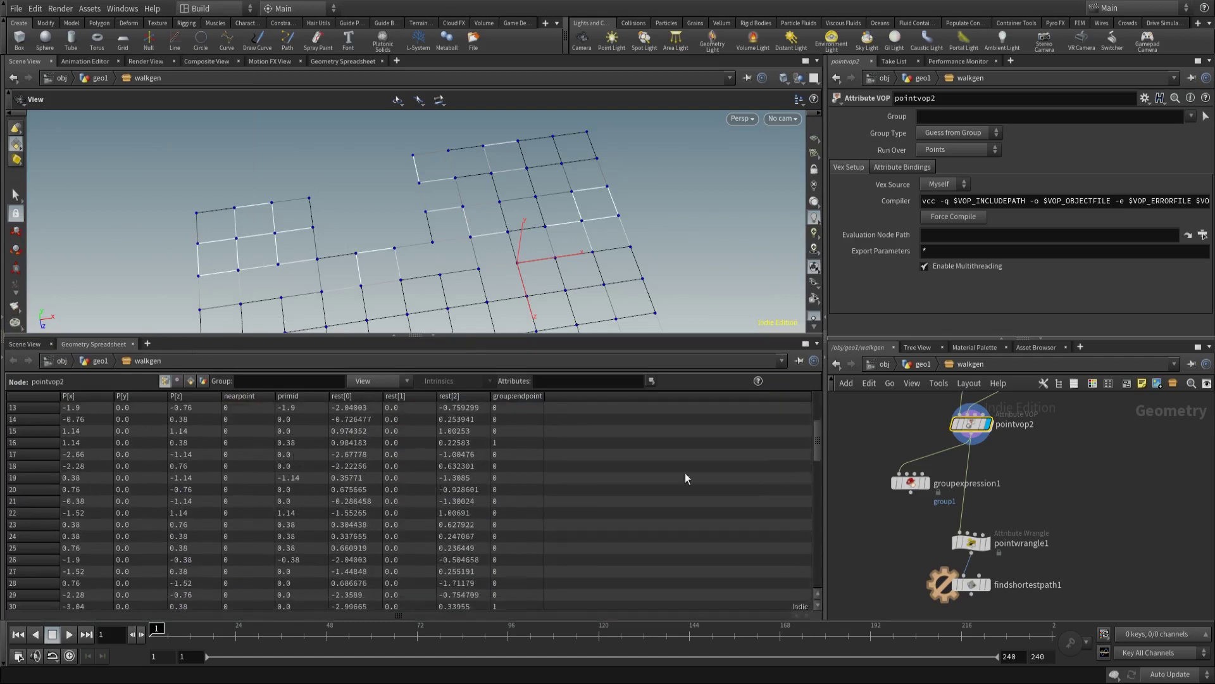
scroll(809, 556, down, 8)
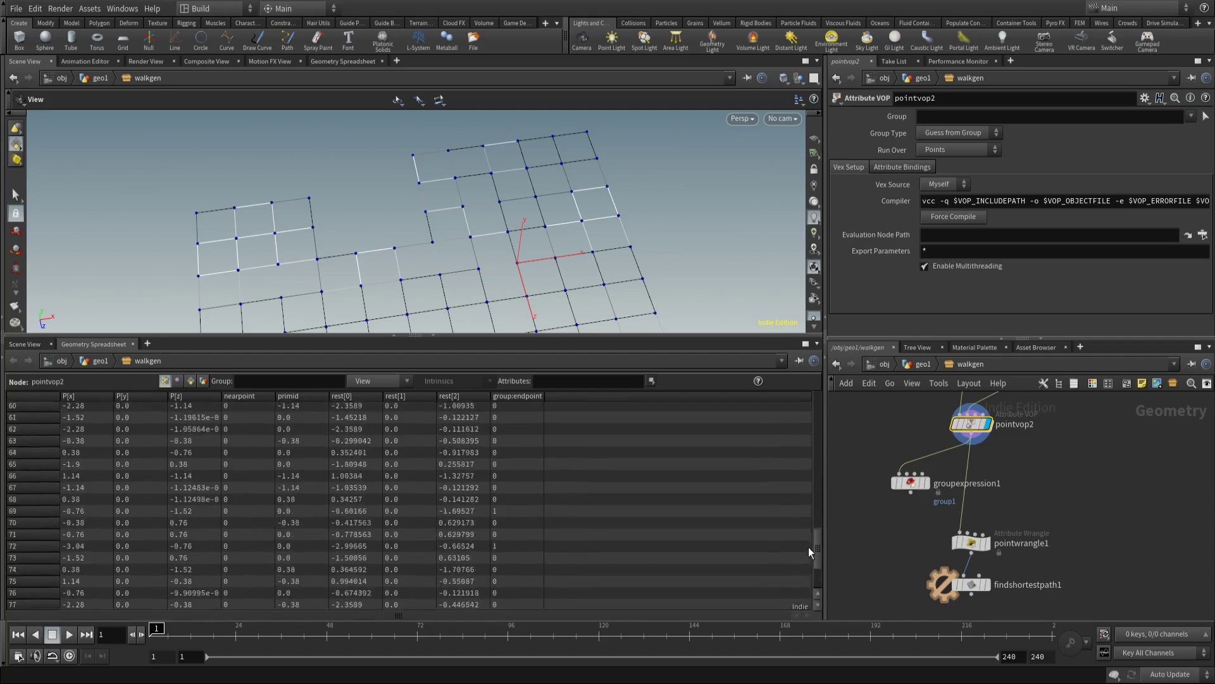
click(241, 396)
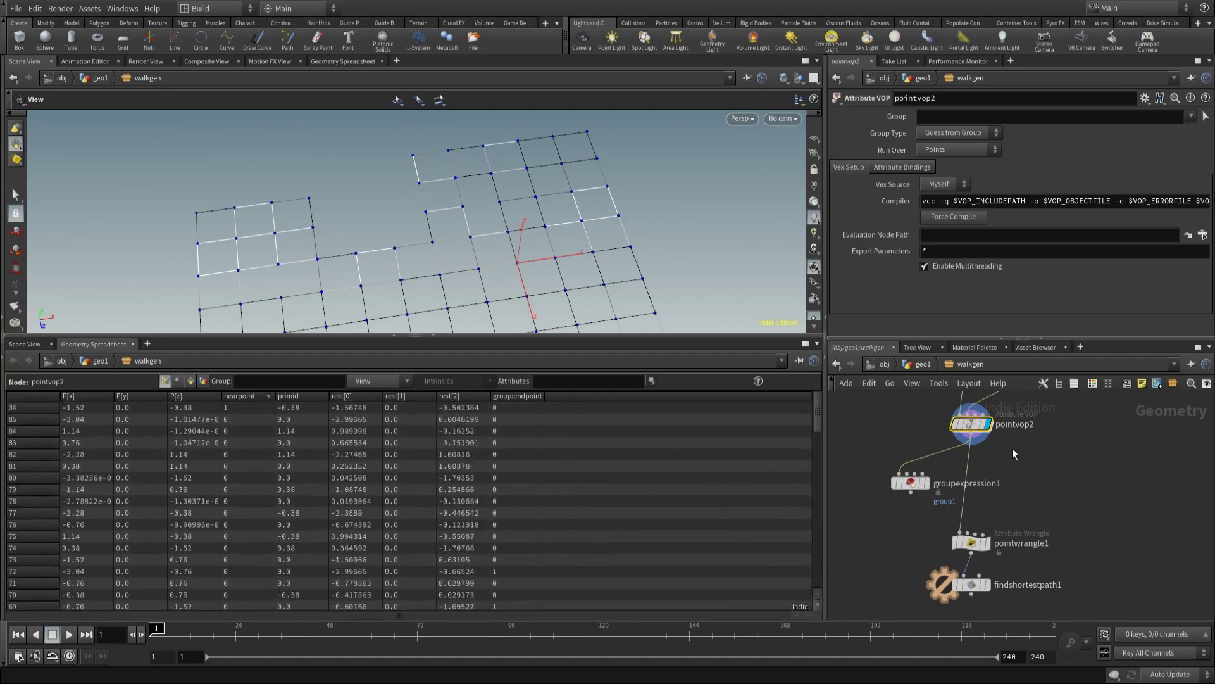
Rename the attribute written by the Set Attribute node inside pointvop2 to doorpoint and return to the walkgen network
double_click(972, 423)
double_click(970, 183)
text(doorpoint)
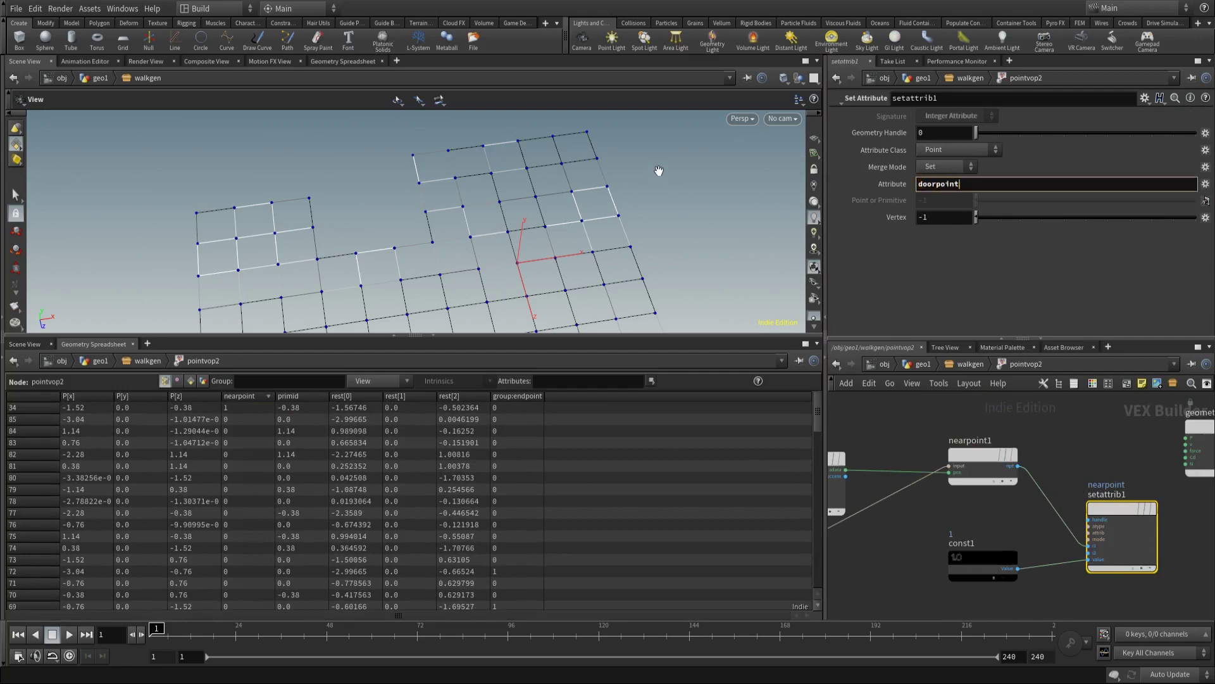
key(Return)
click(969, 364)
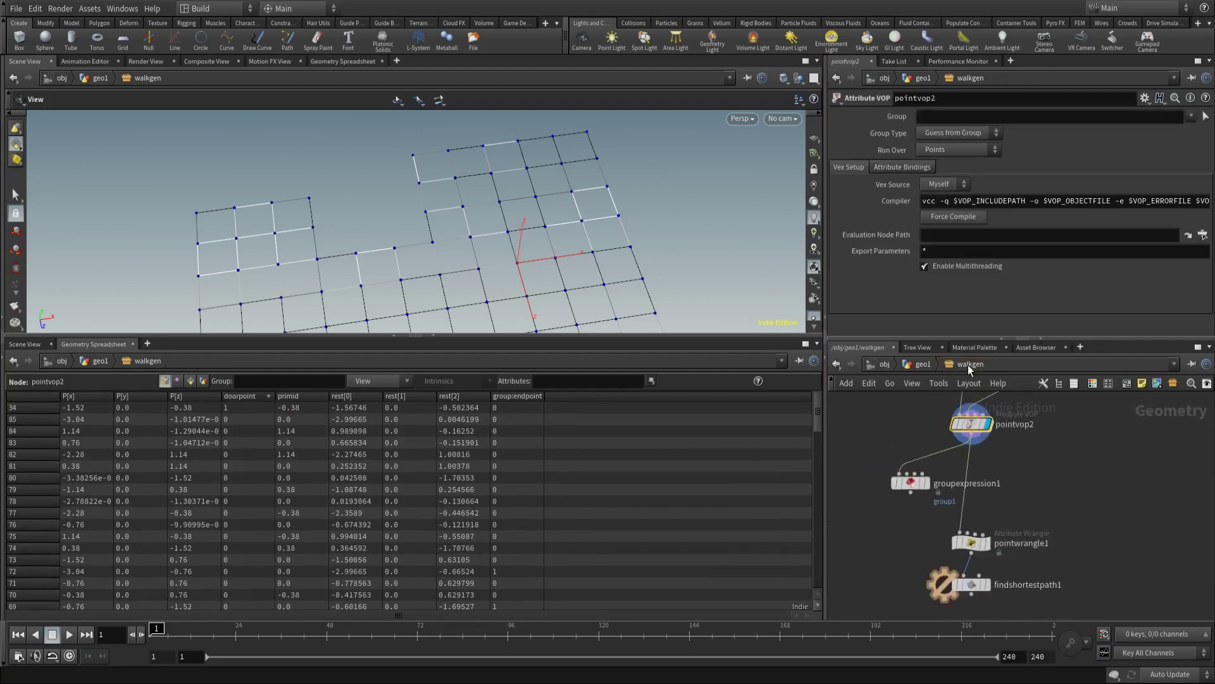
Insert groupexpression1 between pointvop2 and pointwrangle1, and display findshortestpath1
click(928, 483)
drag(405, 298, 440, 284)
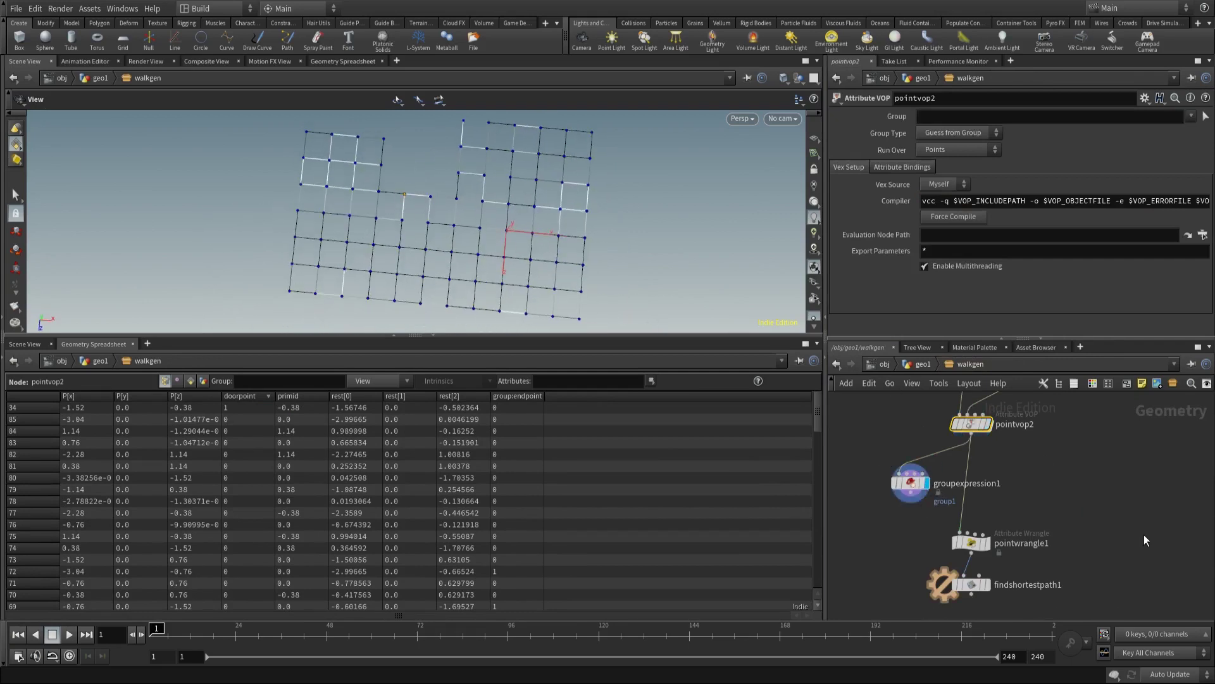
drag(915, 494, 978, 481)
middle_drag(978, 481, 962, 428)
click(973, 533)
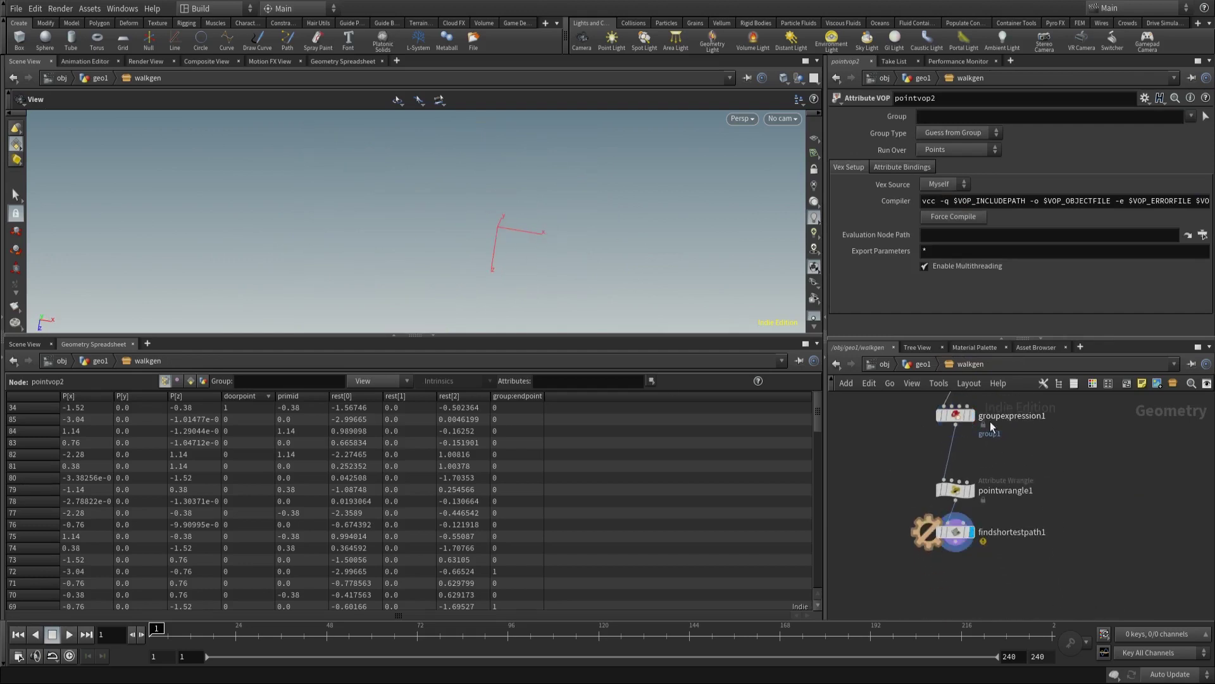
Display groupexpression1 and name its point group doorpoint
scroll(1031, 573, down, 5)
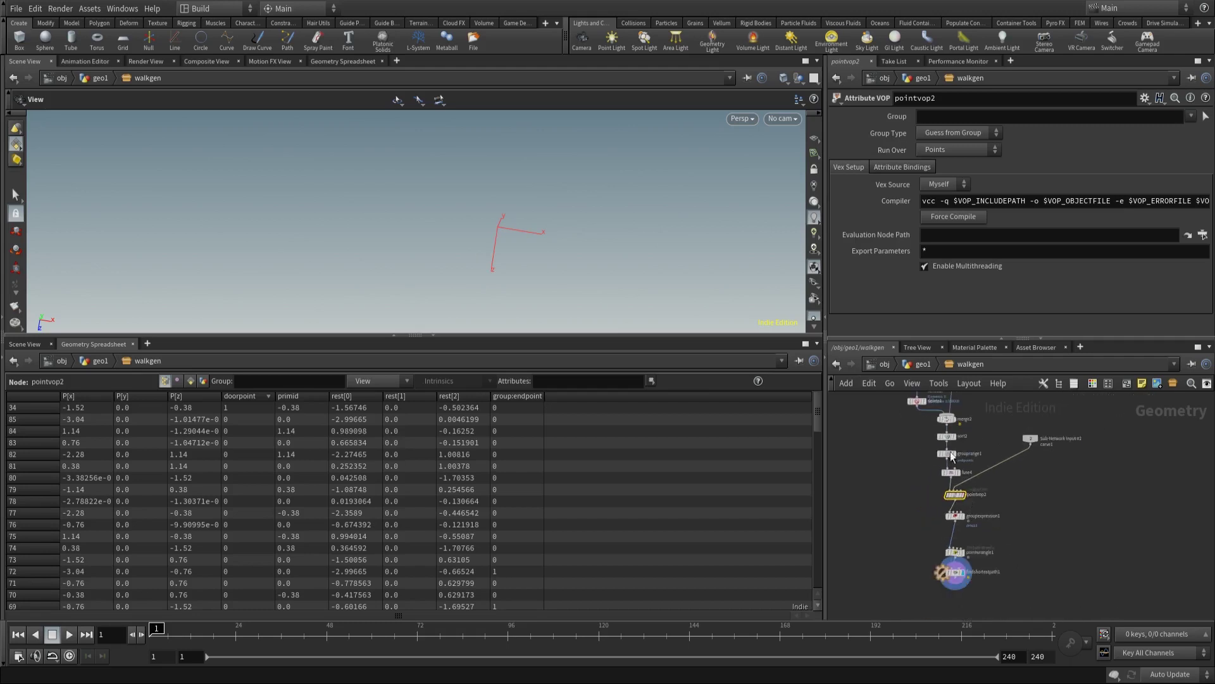
scroll(966, 503, up, 5)
click(963, 516)
middle_drag(950, 488, 927, 413)
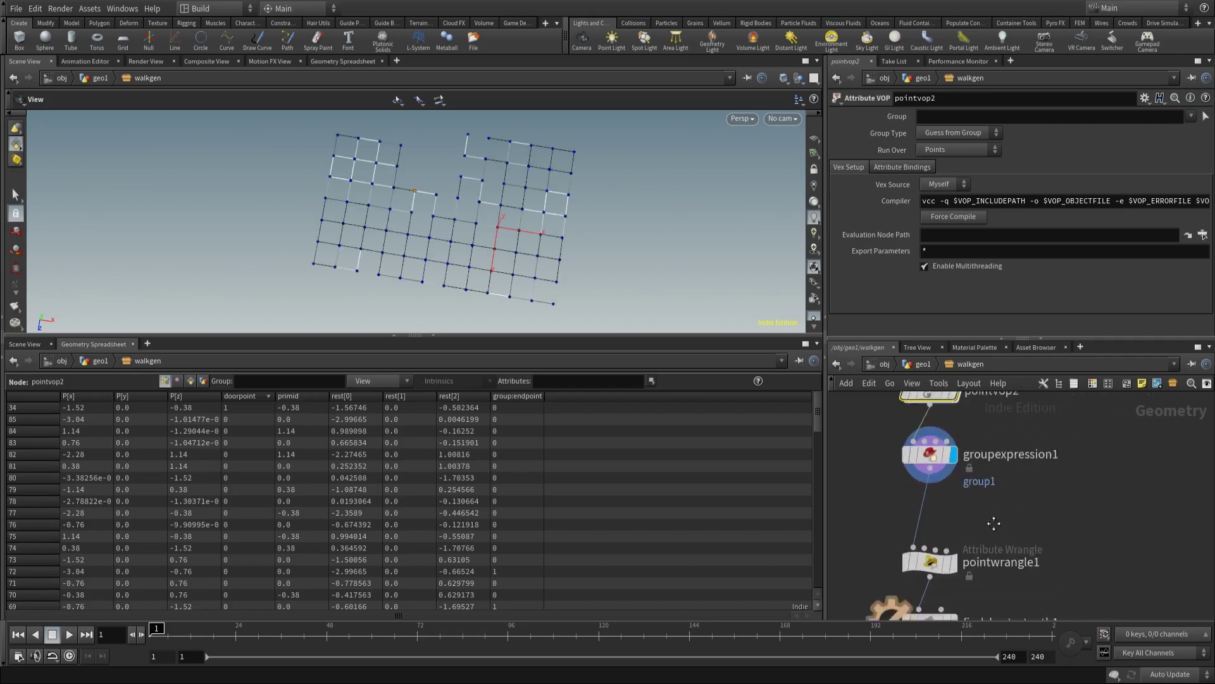
click(928, 413)
double_click(981, 170)
text(doorpoint)
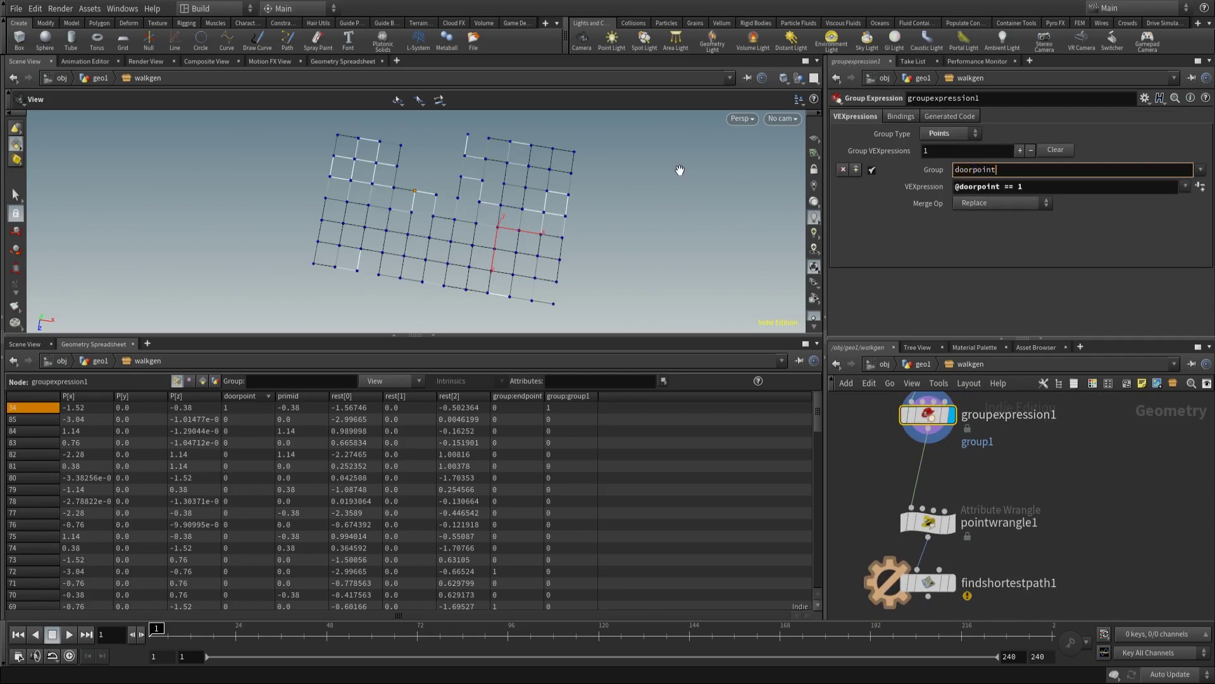
key(Return)
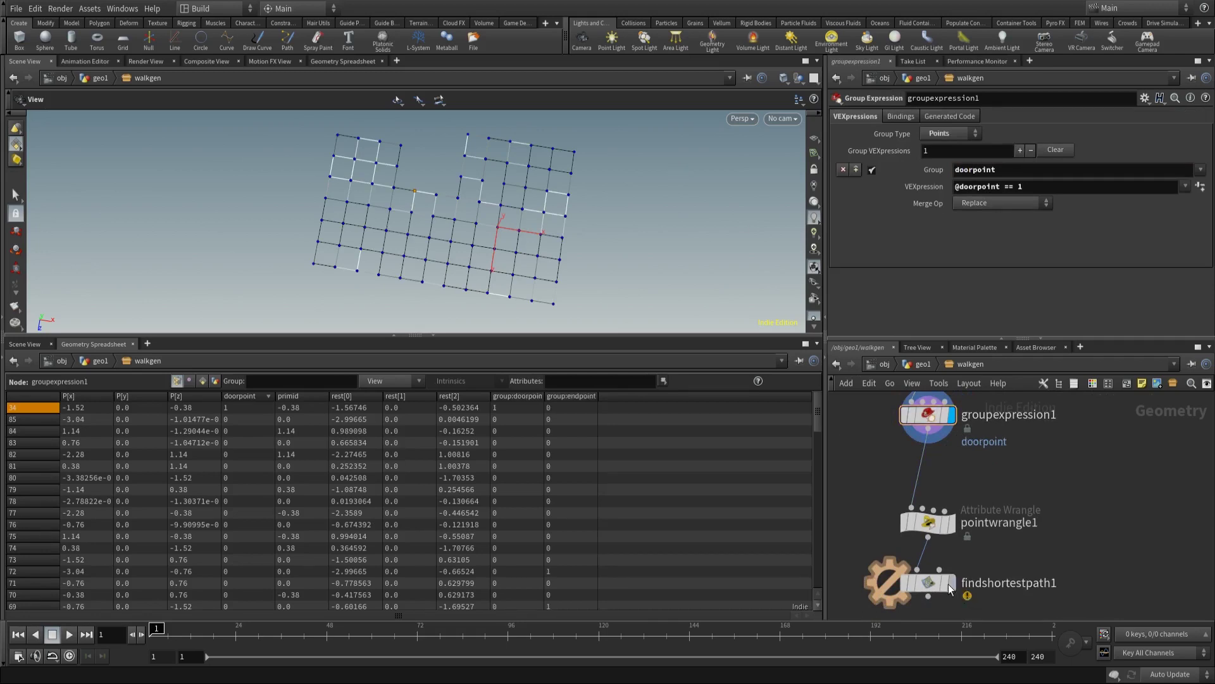
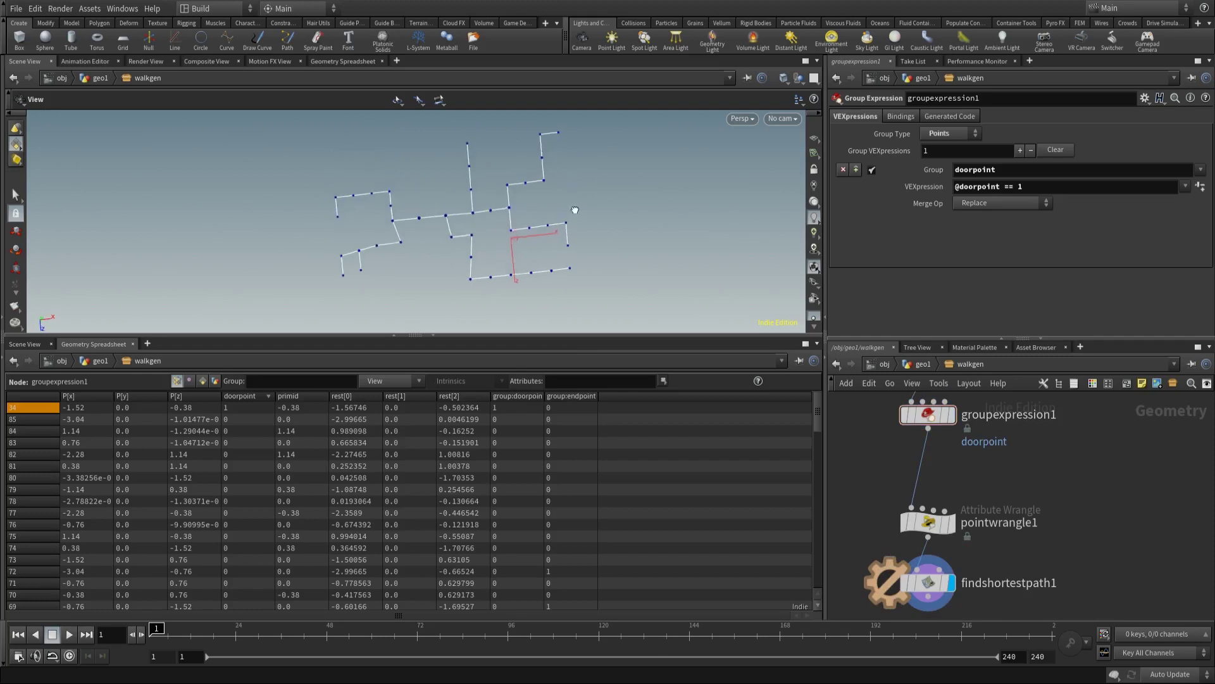
Select the unconnected null1 node higher in the walkgen network and set its gridsize to 0.623
scroll(876, 447, down, 8)
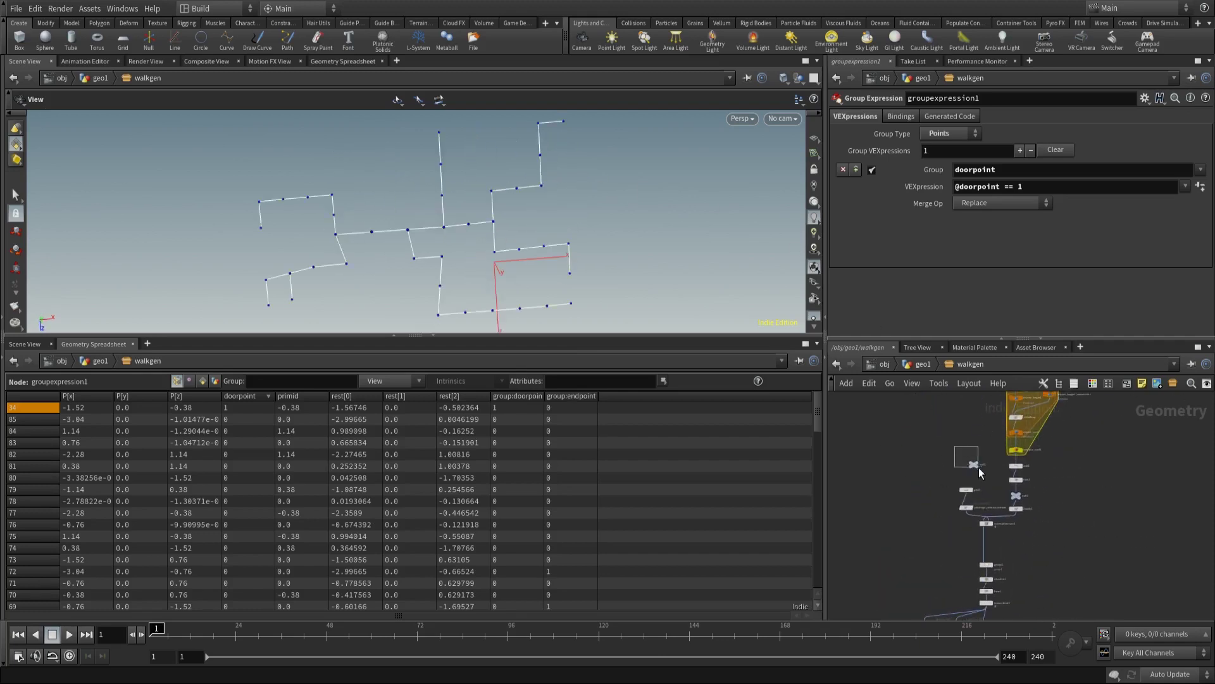
drag(955, 447, 979, 467)
mouse_move(963, 143)
middle_down()
mouse_move(957, 184)
mouse_move(1212, 176)
mouse_move(949, 158)
mouse_move(954, 143)
mouse_move(943, 144)
middle_up()
key(h)
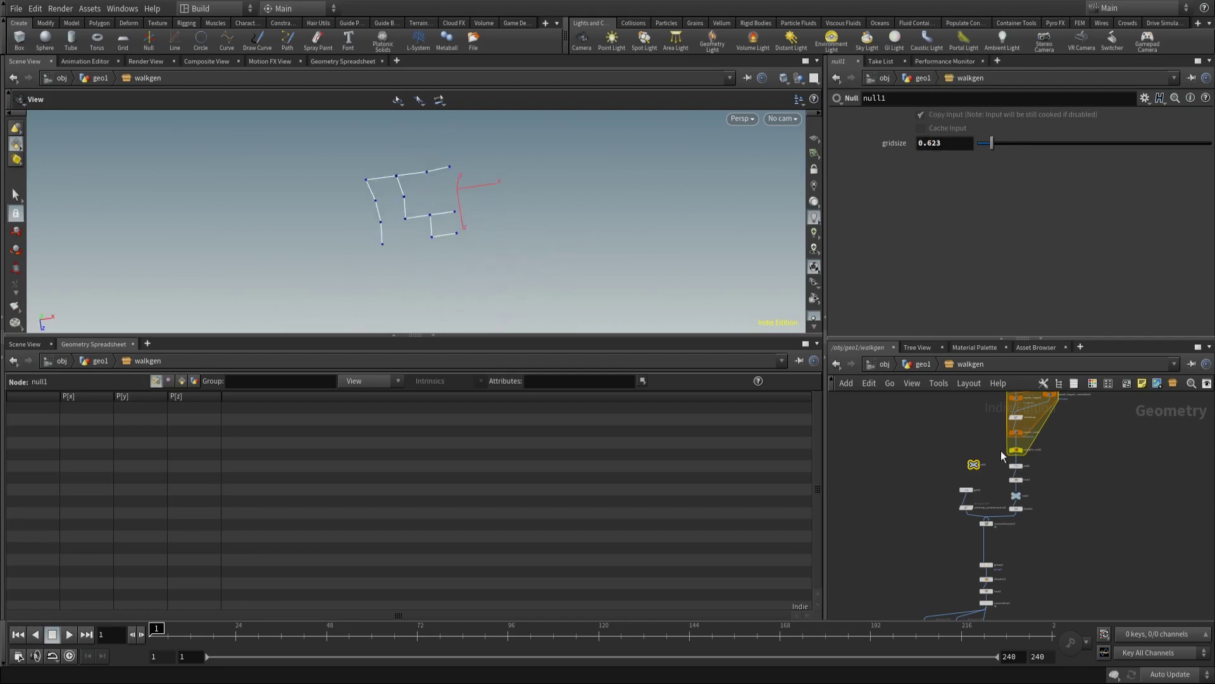
Return to the geo1 network, add a PolyExpand2D node fed by the walkgen subnetwork, and display it
key(u)
key(f)
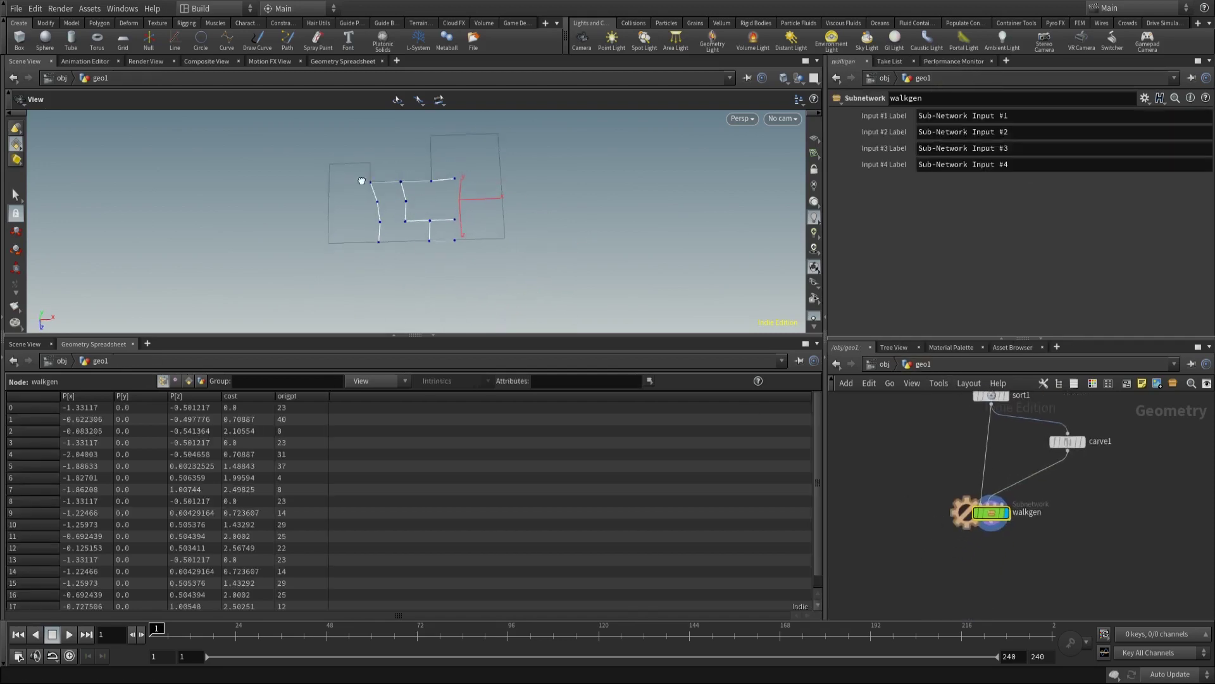
key(h)
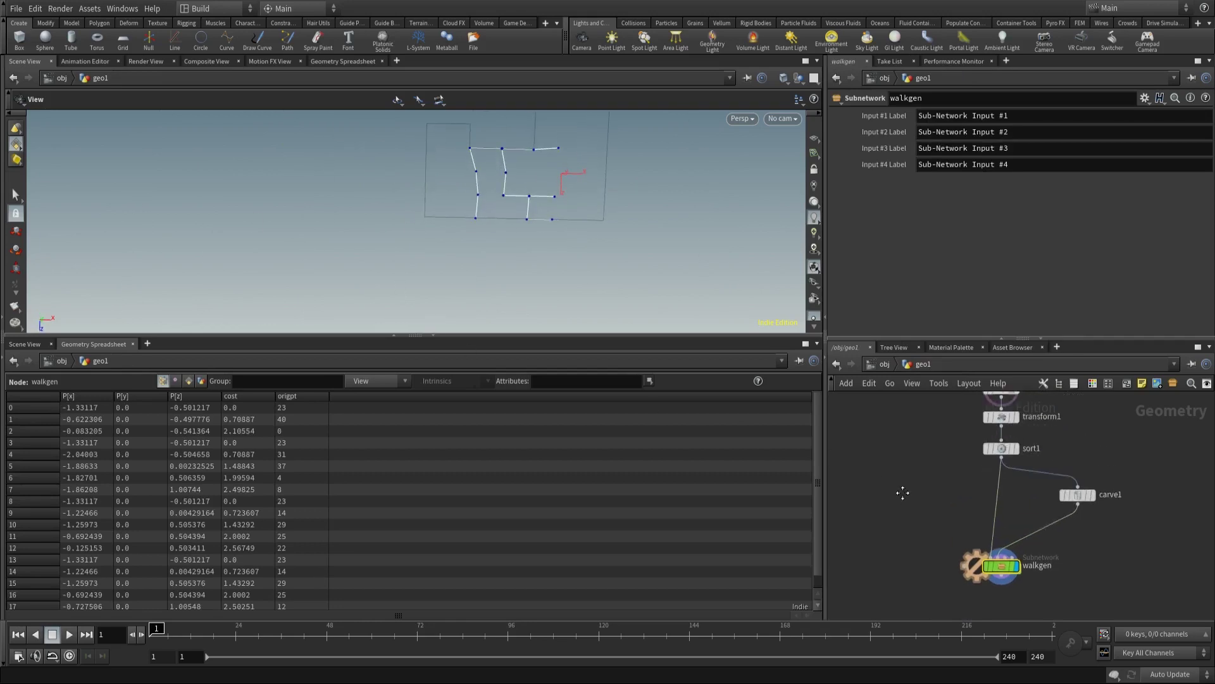
middle_drag(903, 492, 921, 514)
key(Tab)
text(polye)
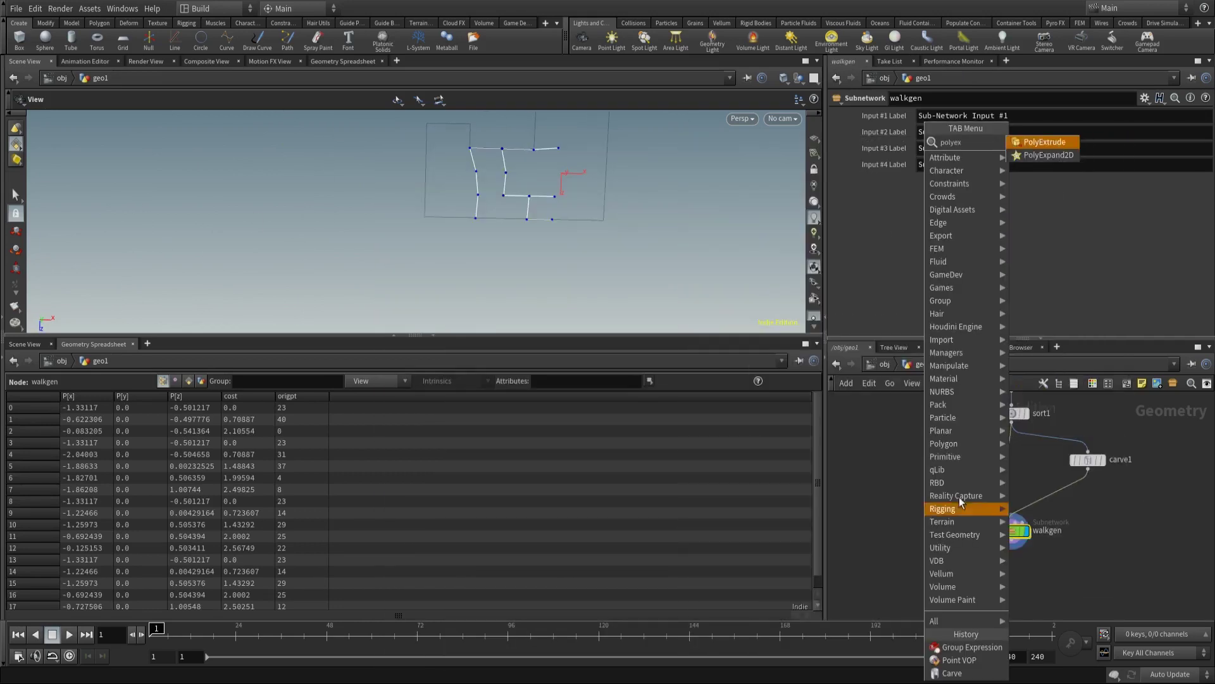
key(Return)
click(1000, 514)
scroll(1000, 514, up, 2)
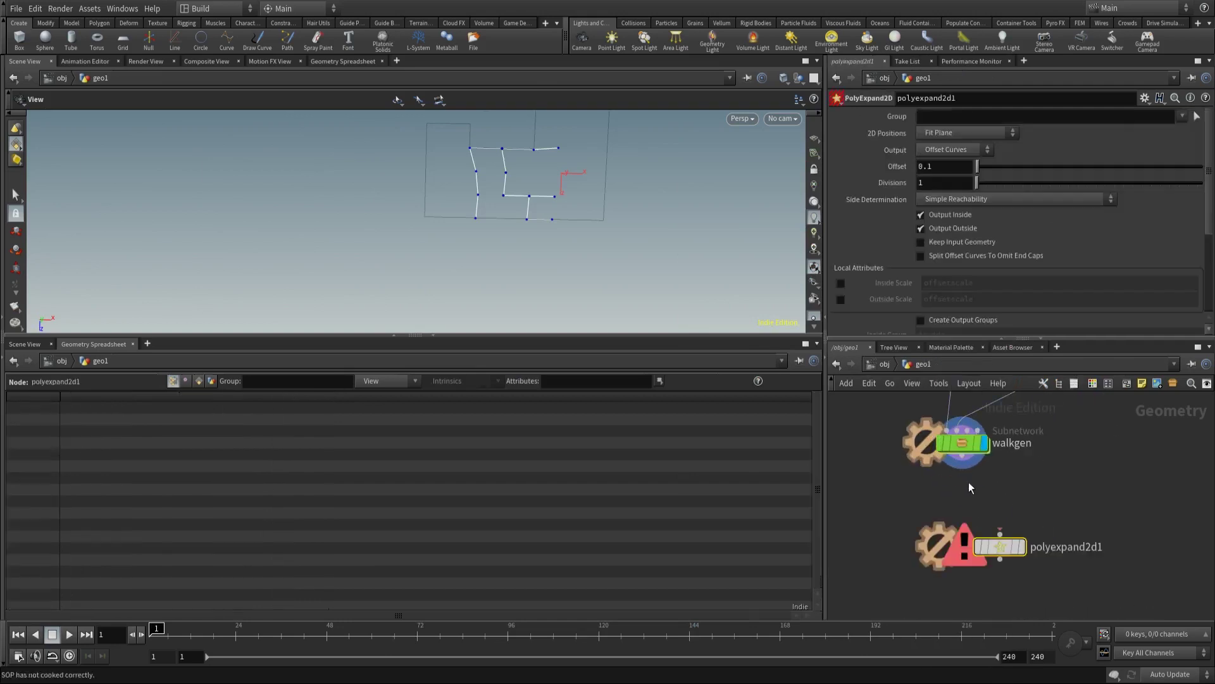
drag(1022, 548, 984, 546)
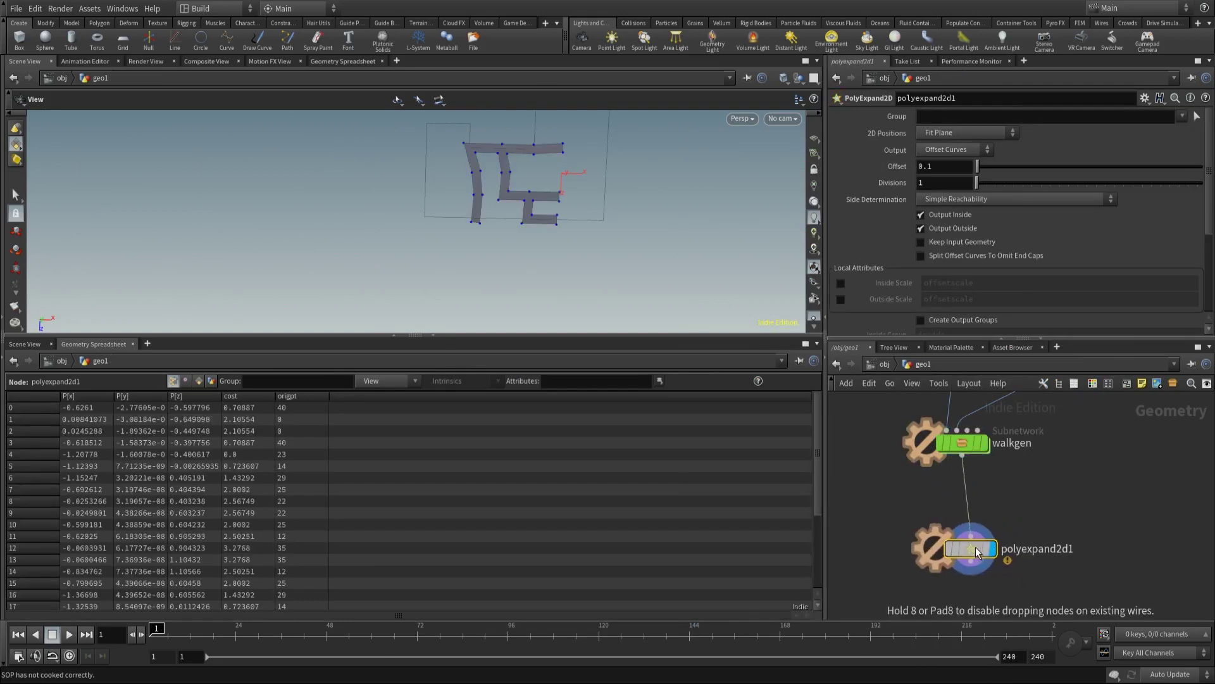
Duplicate the PolyExpand2D node, insert the copy between sort1 and the carve1 and walkgen branches, and display it
drag(526, 161, 494, 215)
scroll(946, 493, down, 4)
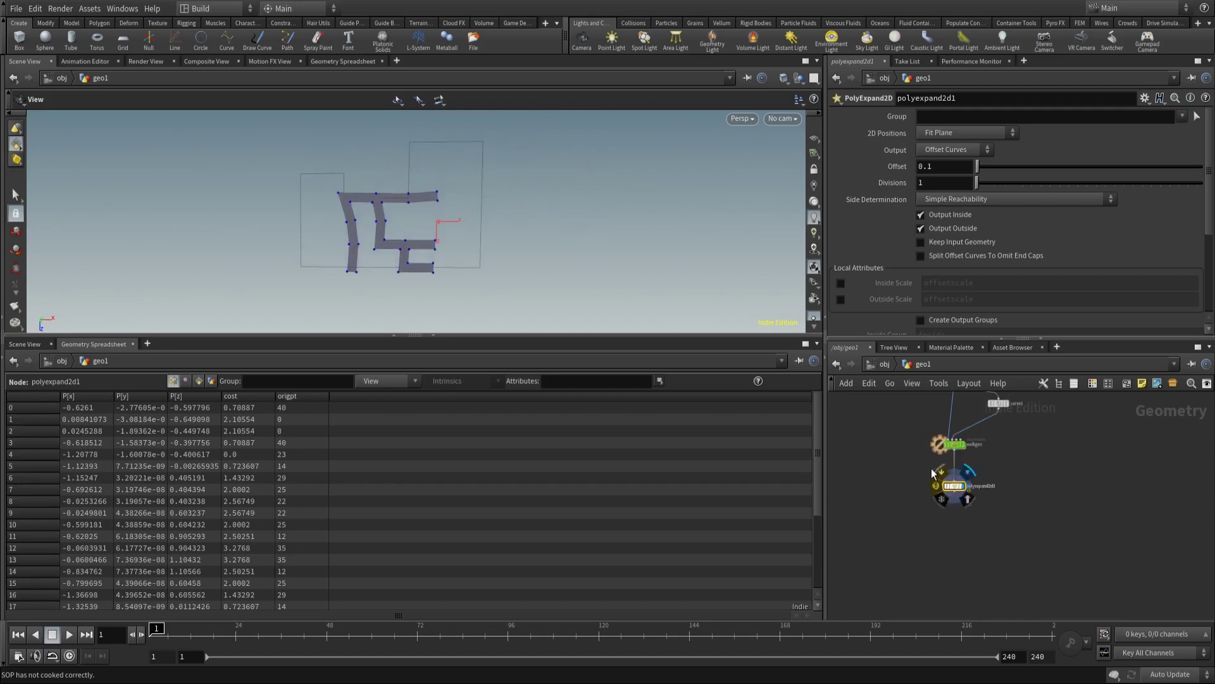
right_drag(448, 245, 582, 235)
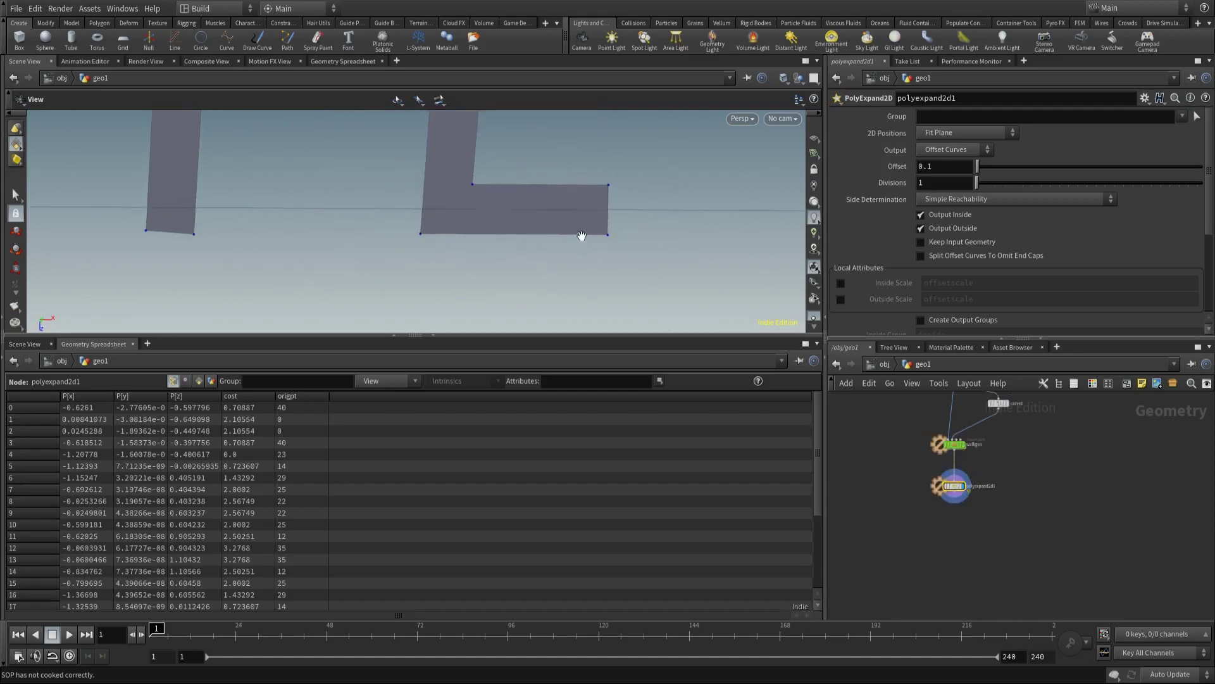
right_drag(408, 212, 328, 227)
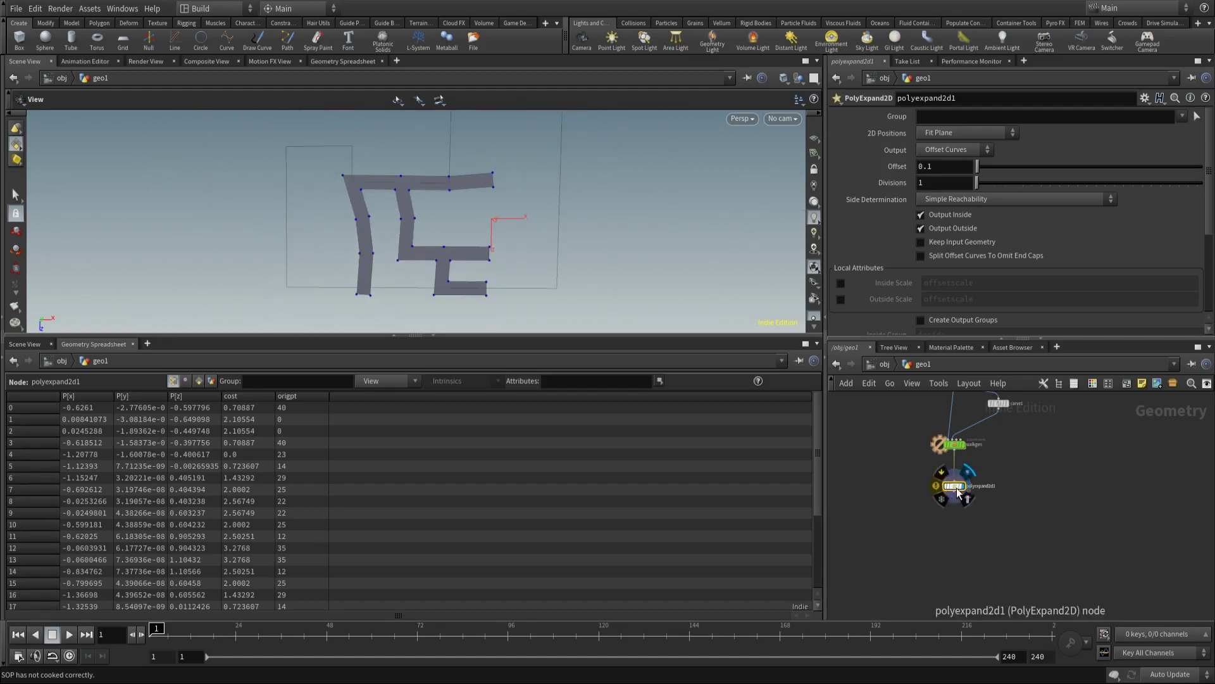
key(ctrl+v)
drag(956, 492, 984, 490)
click(980, 499)
click(968, 581)
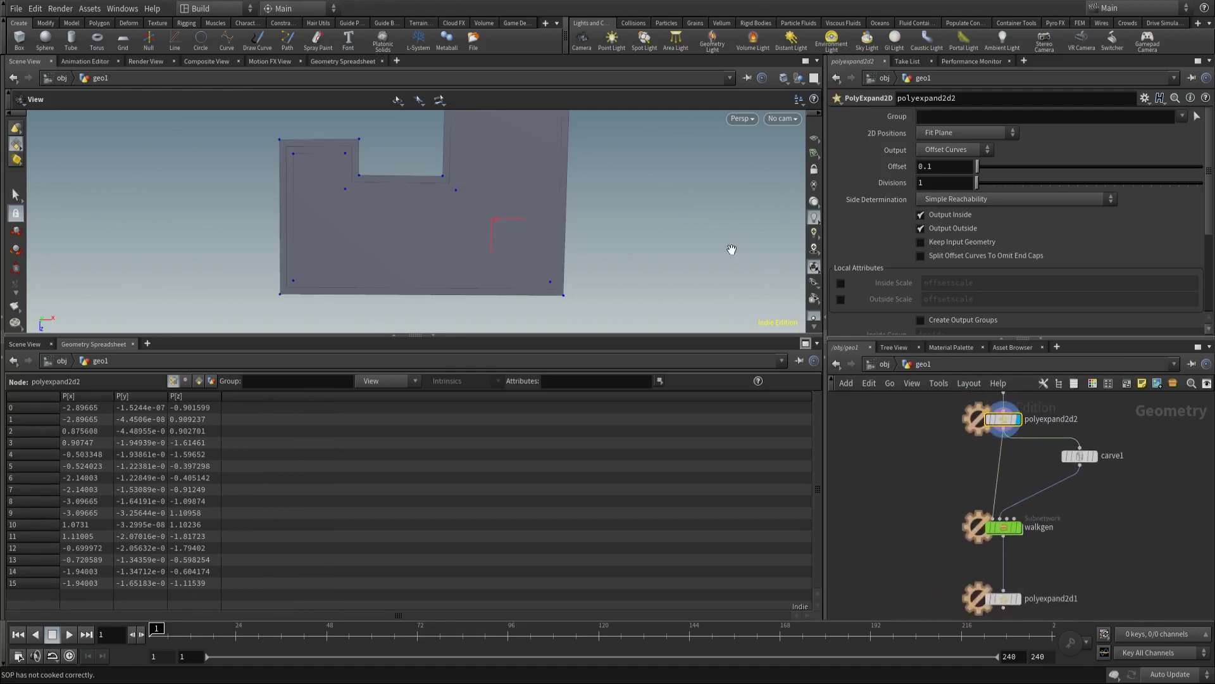
Turn off Output Outside on polyexpand2d2 so only the inward offset of the footprint is generated
click(922, 228)
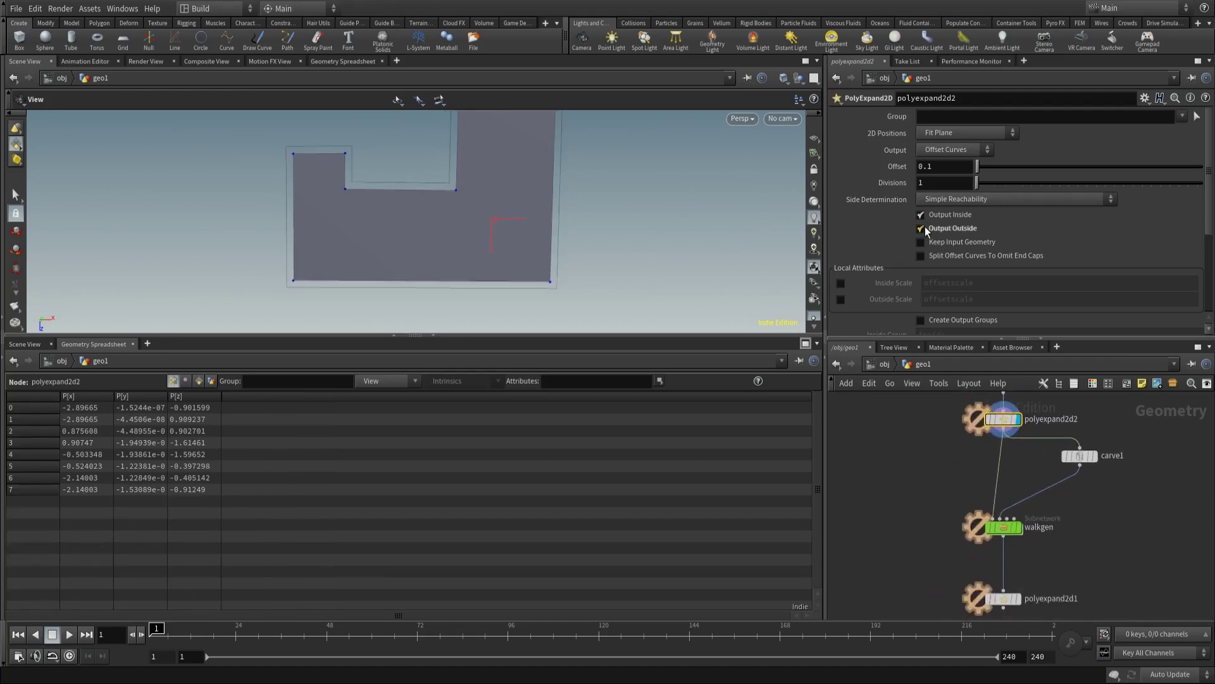
click(922, 228)
click(923, 228)
Copy the Offset parameter of polyexpand2d2 into polyexpand2d1's Offset as a relative reference, and display polyexpand2d1
right_click(937, 166)
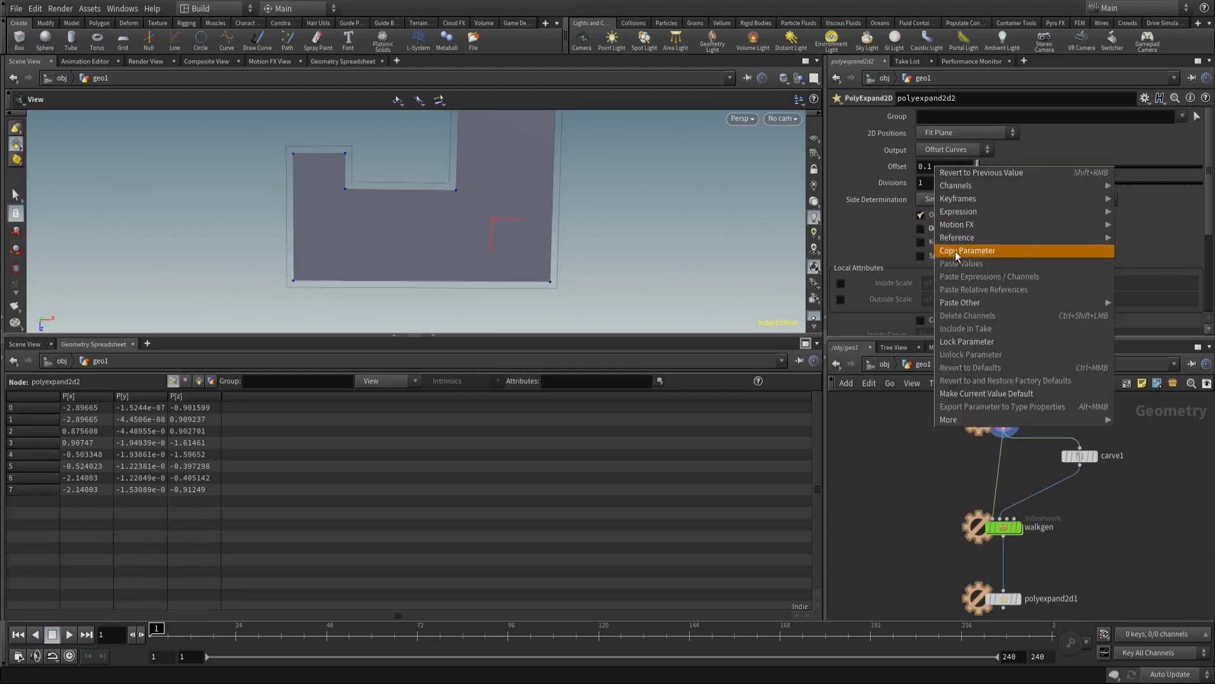
middle_drag(1025, 603, 1024, 422)
click(1023, 423)
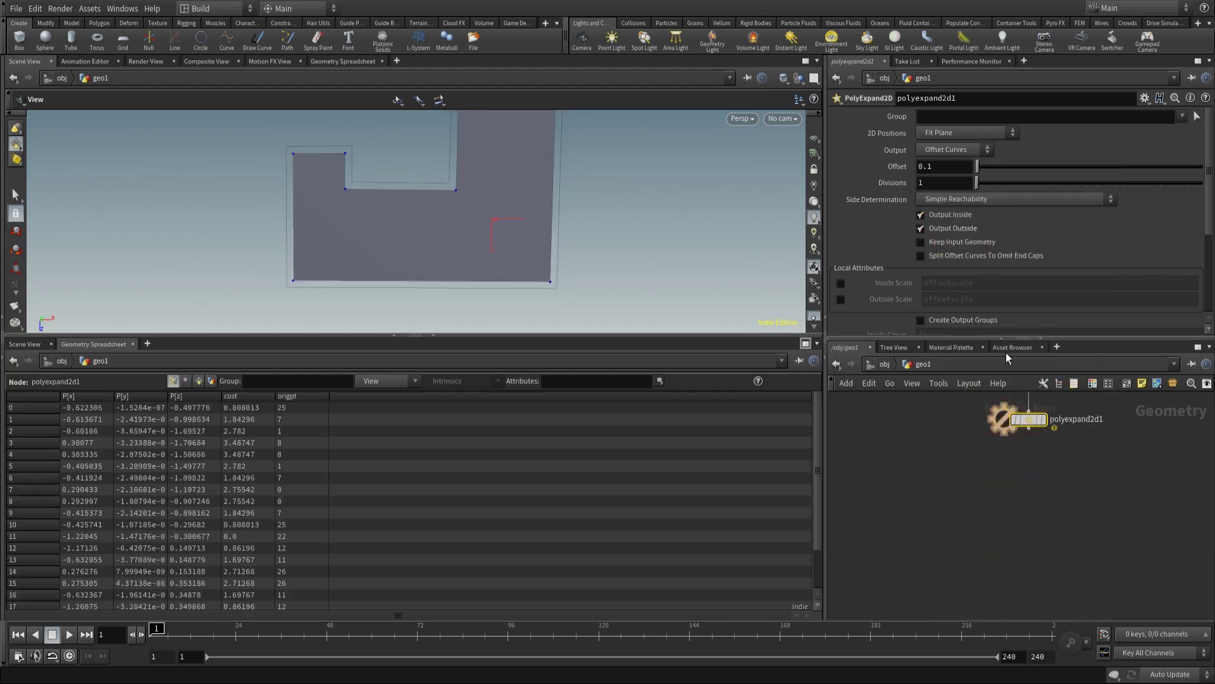
right_click(943, 164)
click(975, 284)
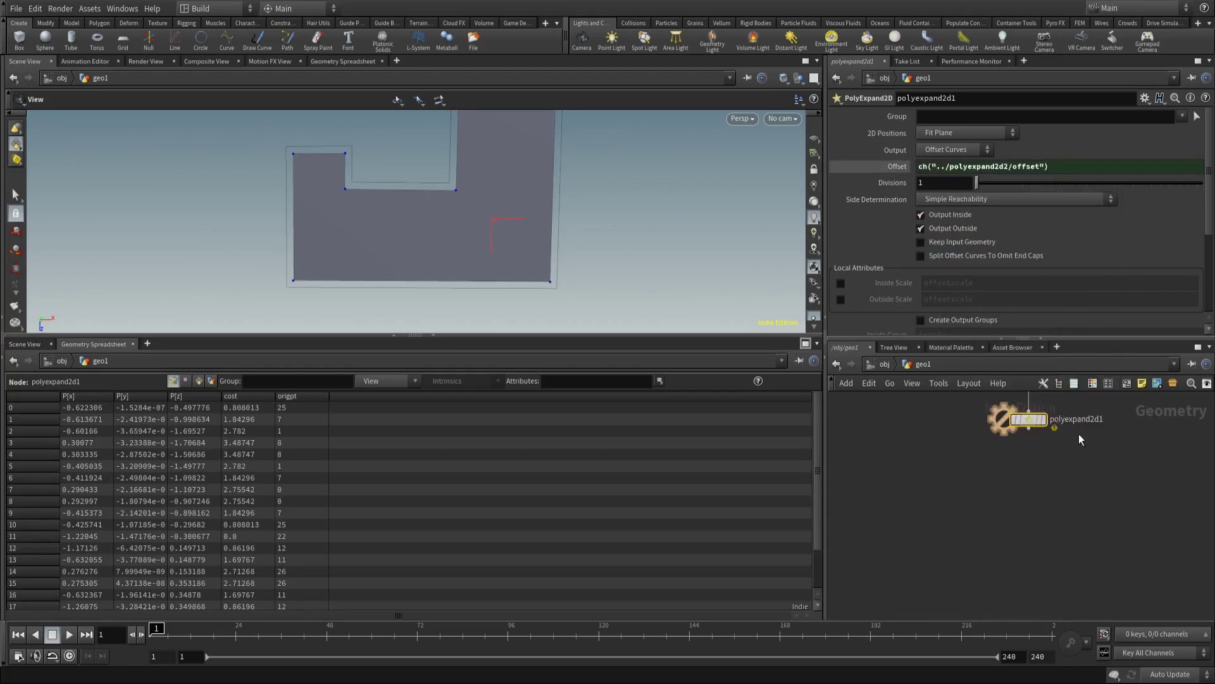
middle_drag(1078, 435, 1036, 543)
middle_drag(556, 190, 509, 188)
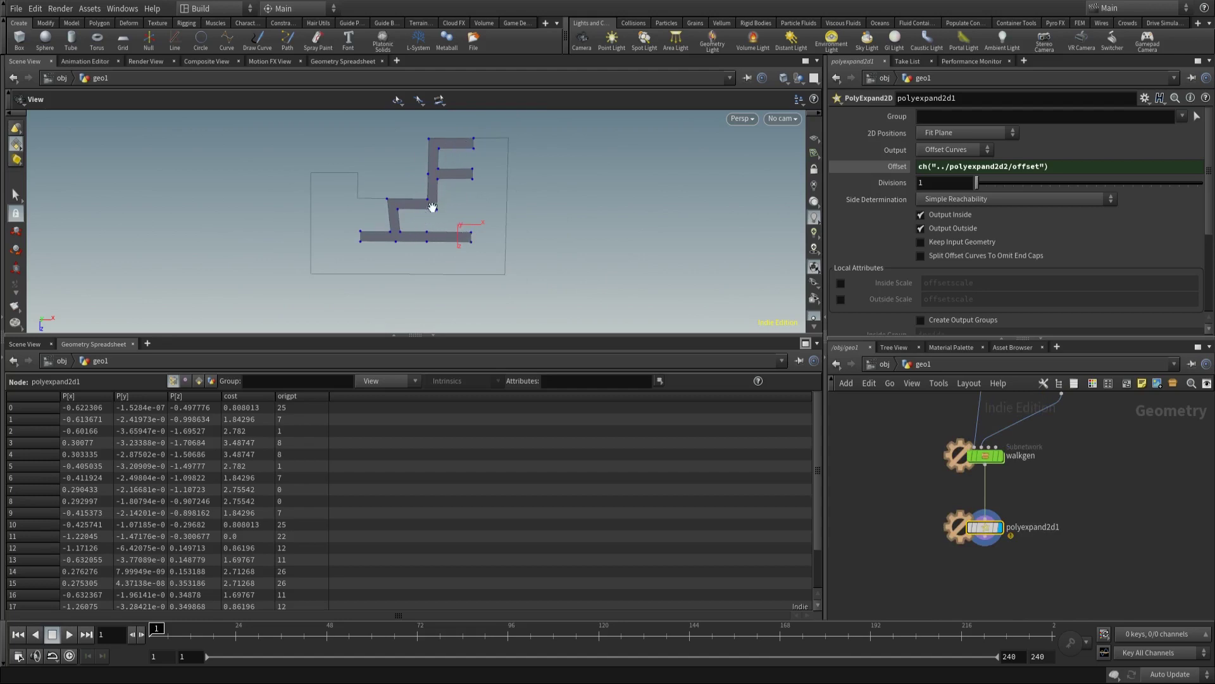
Multiply the Offset reference on polyexpand2d1 by 1.1, giving ch("../polyexpand2d2/offset")*1.1
scroll(432, 207, up, 10)
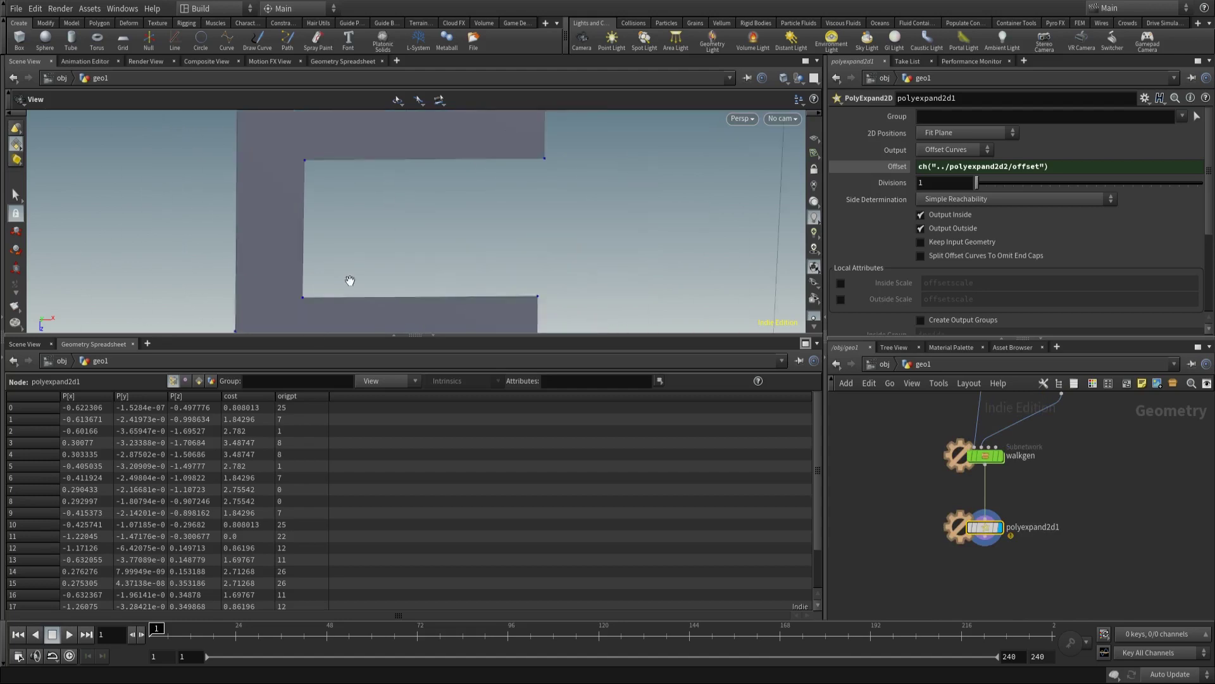
middle_drag(350, 281, 574, 135)
scroll(551, 151, down, 6)
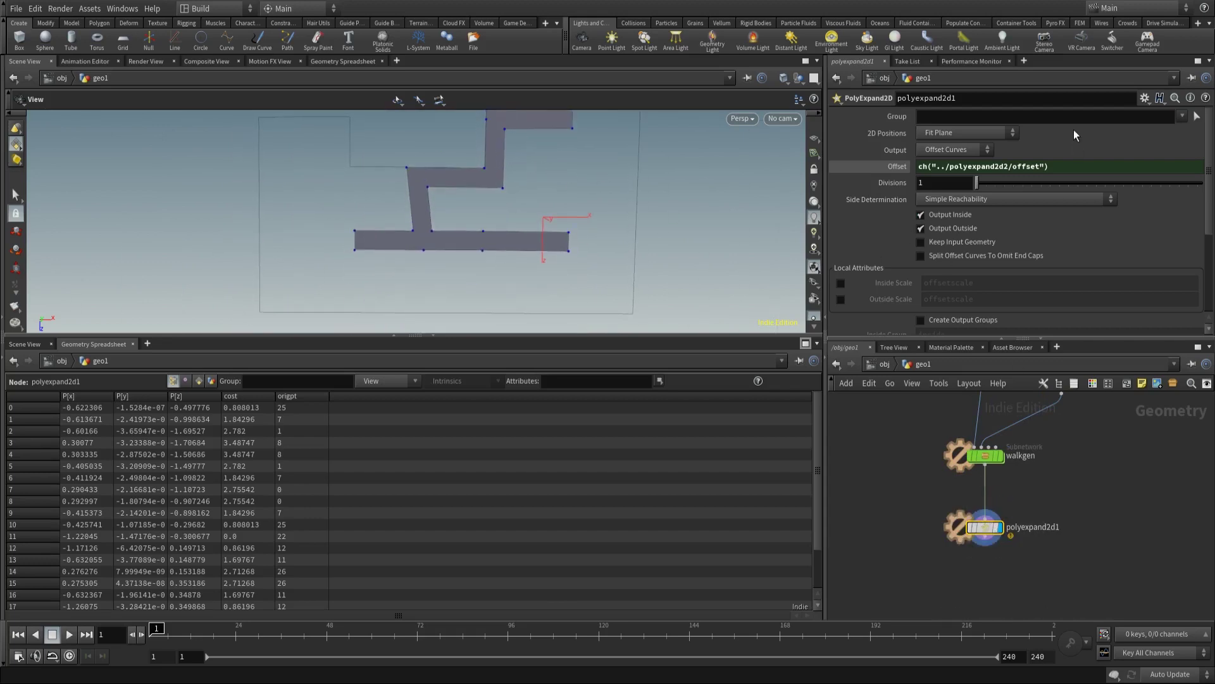
click(1061, 168)
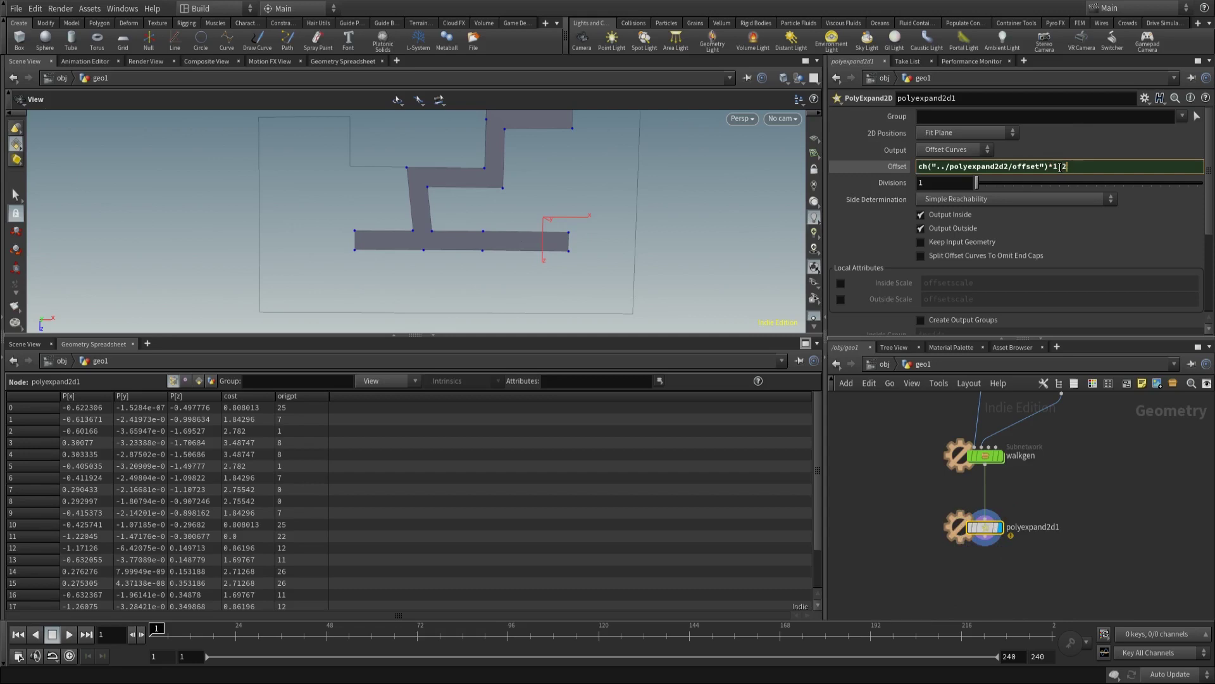
key(Return)
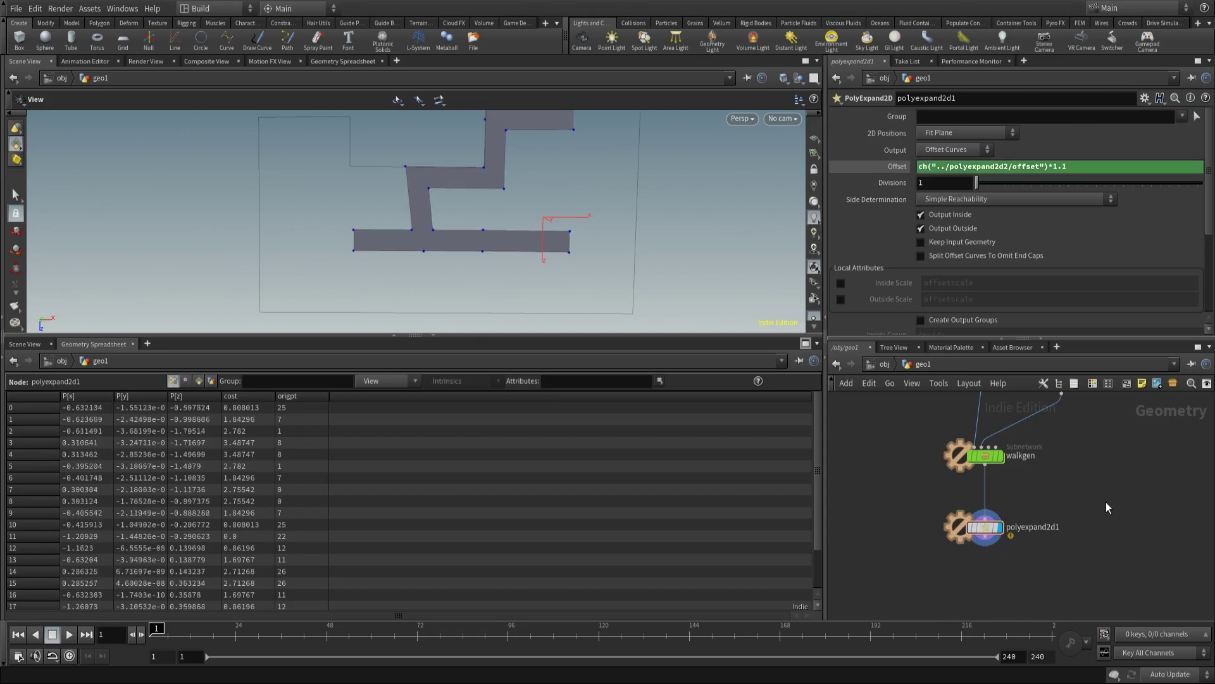
Add an unconnected Boolean node below polyexpand2d1 in the geo1 network
right_drag(539, 222, 410, 228)
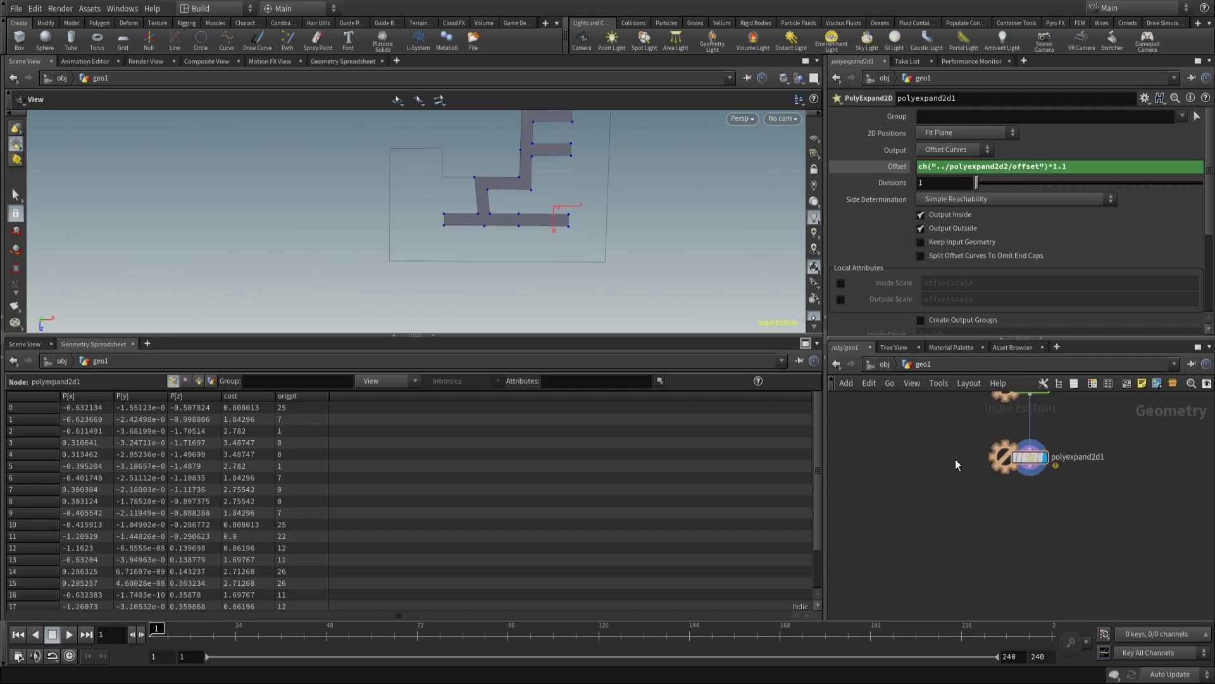
key(Tab)
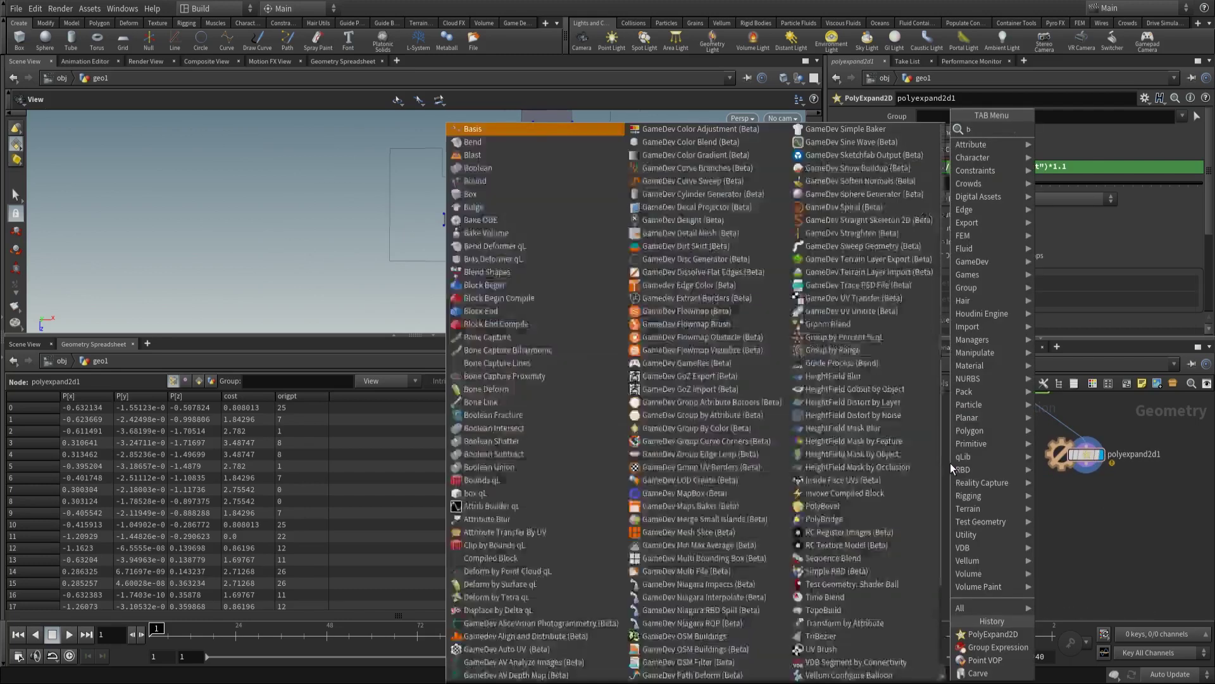
text(merge)
key(Return)
click(929, 538)
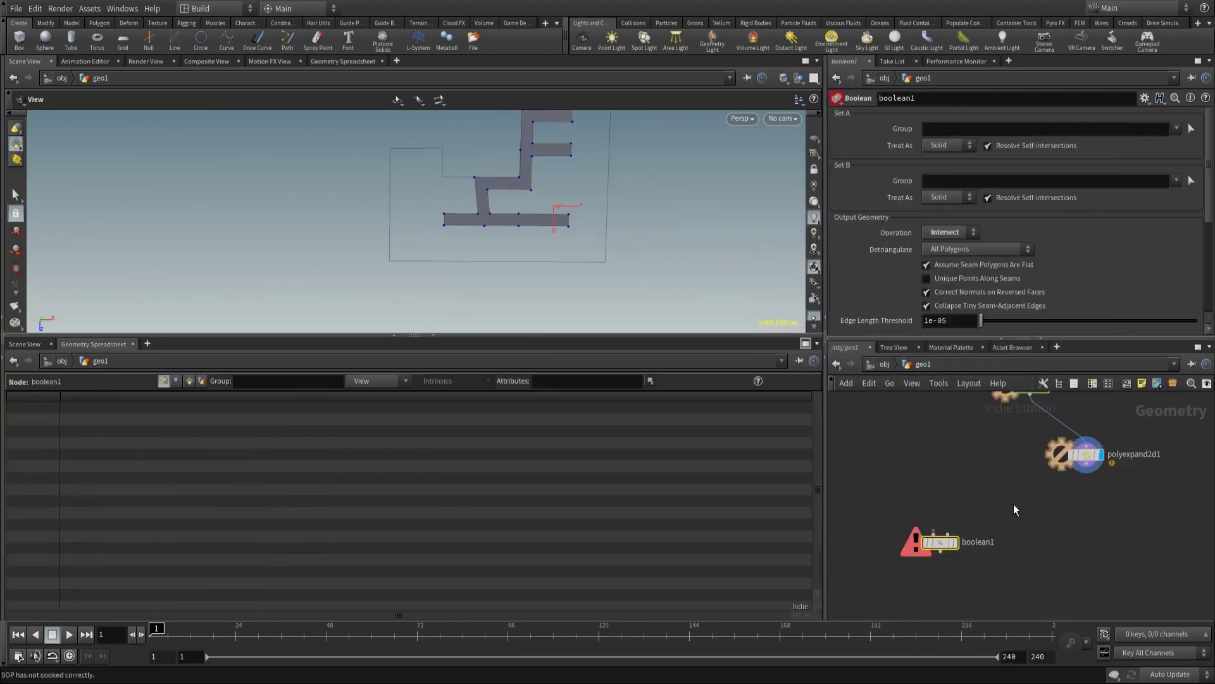
Add a PolyExtrude node fed by polyexpand2d1 and display it
key(Tab)
mouse_move(1040, 510)
text(box)
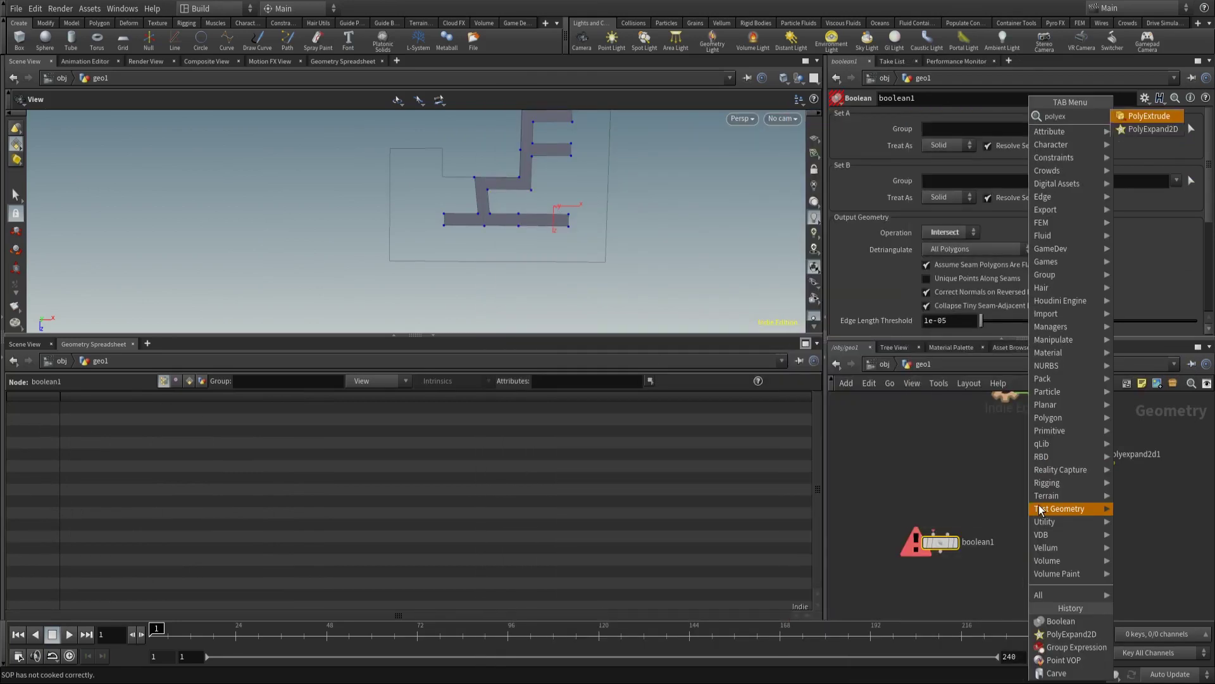
key(Return)
click(1039, 503)
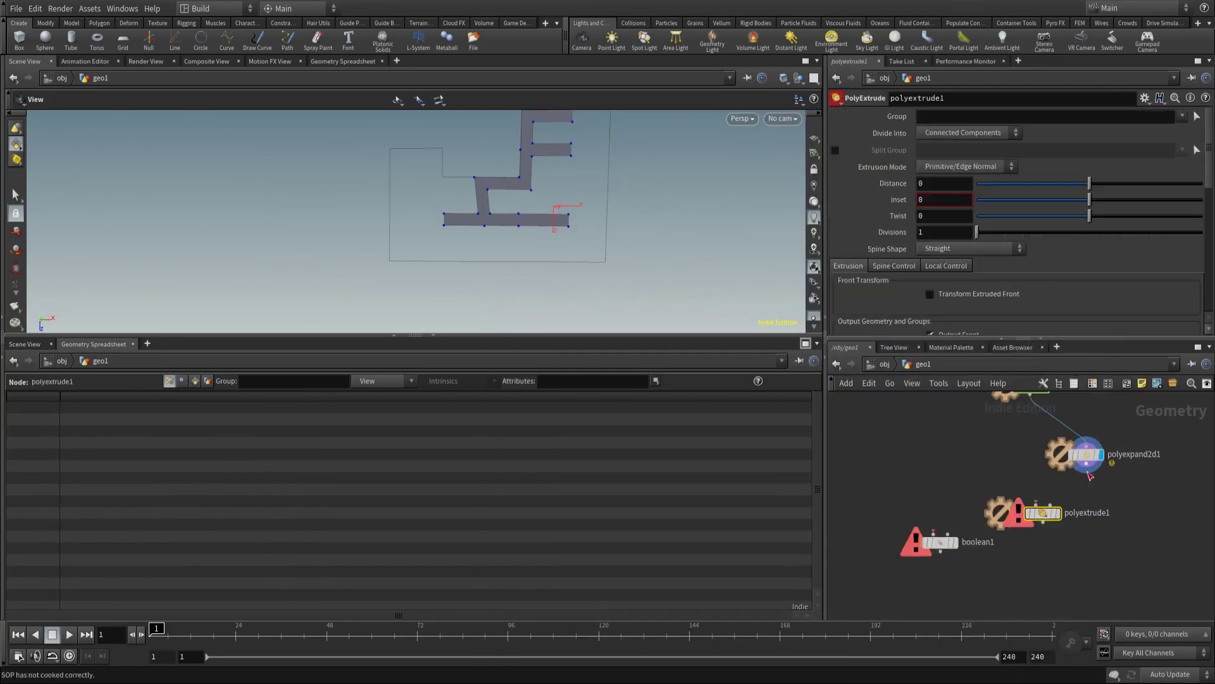
click(1086, 473)
click(1059, 516)
drag(1060, 516, 1106, 491)
alt+drag(582, 241, 560, 201)
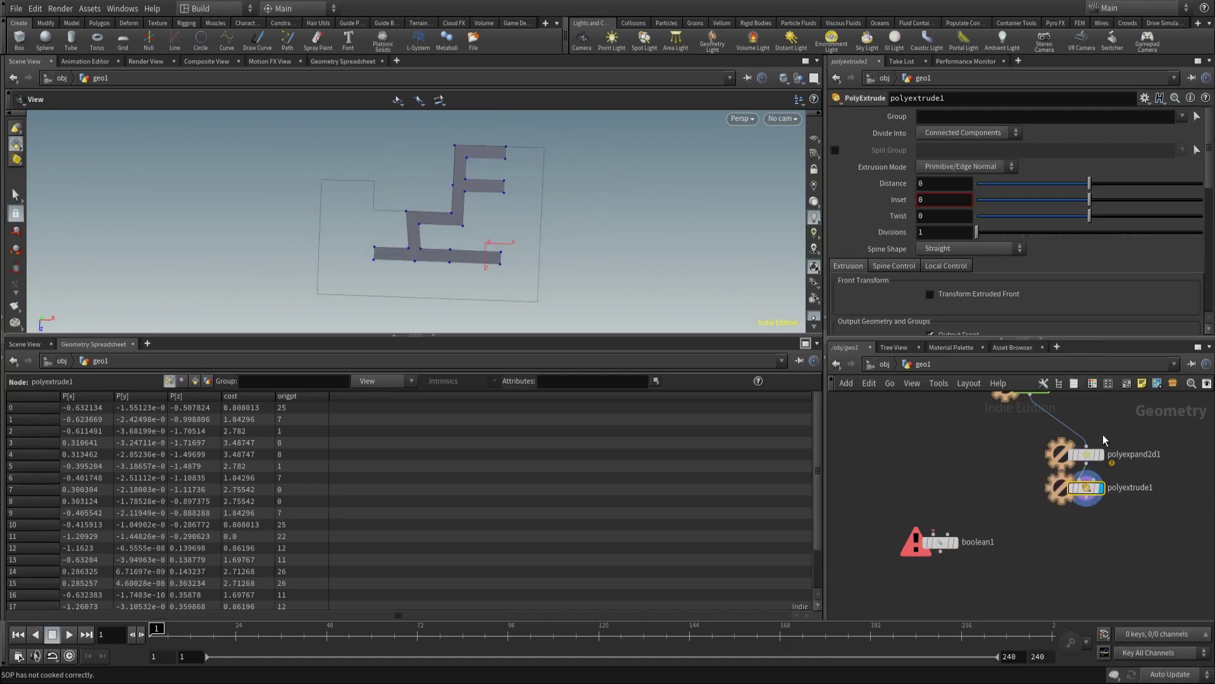
Set the Distance of polyextrude1 to .1 and turn on Output Back to close the extruded walkway
click(929, 183)
text(.1)
key(Return)
scroll(958, 197, down, 1)
scroll(940, 280, down, 1)
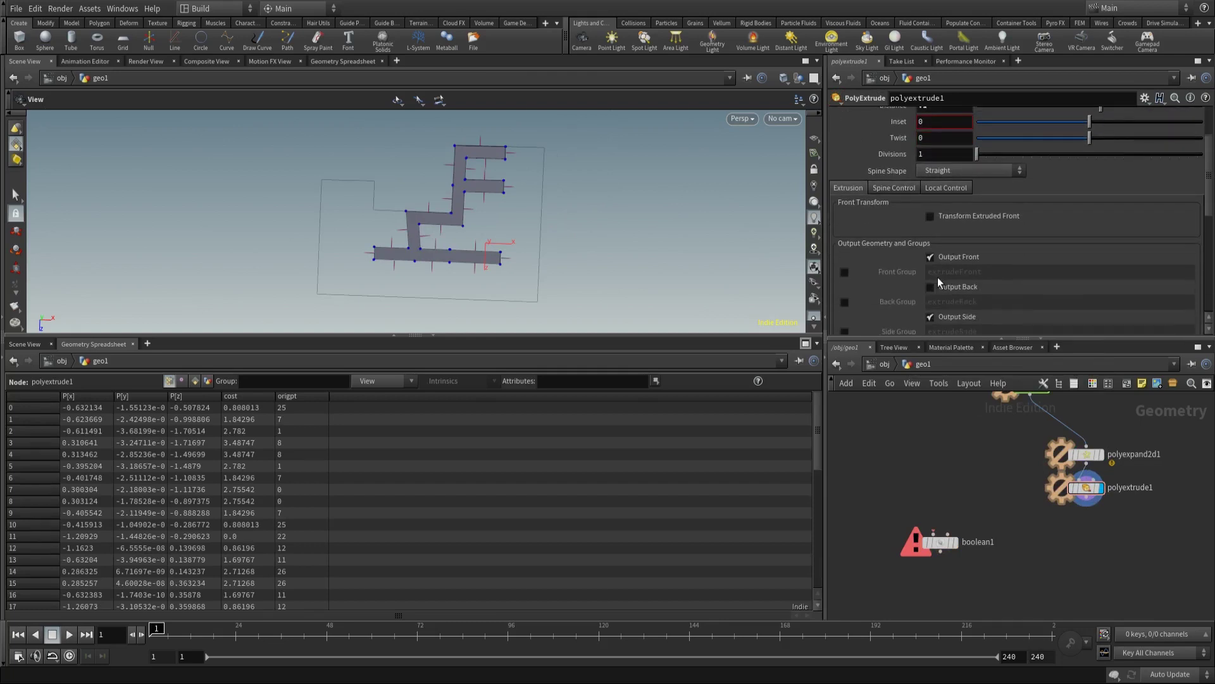
click(929, 286)
alt+drag(507, 184, 527, 163)
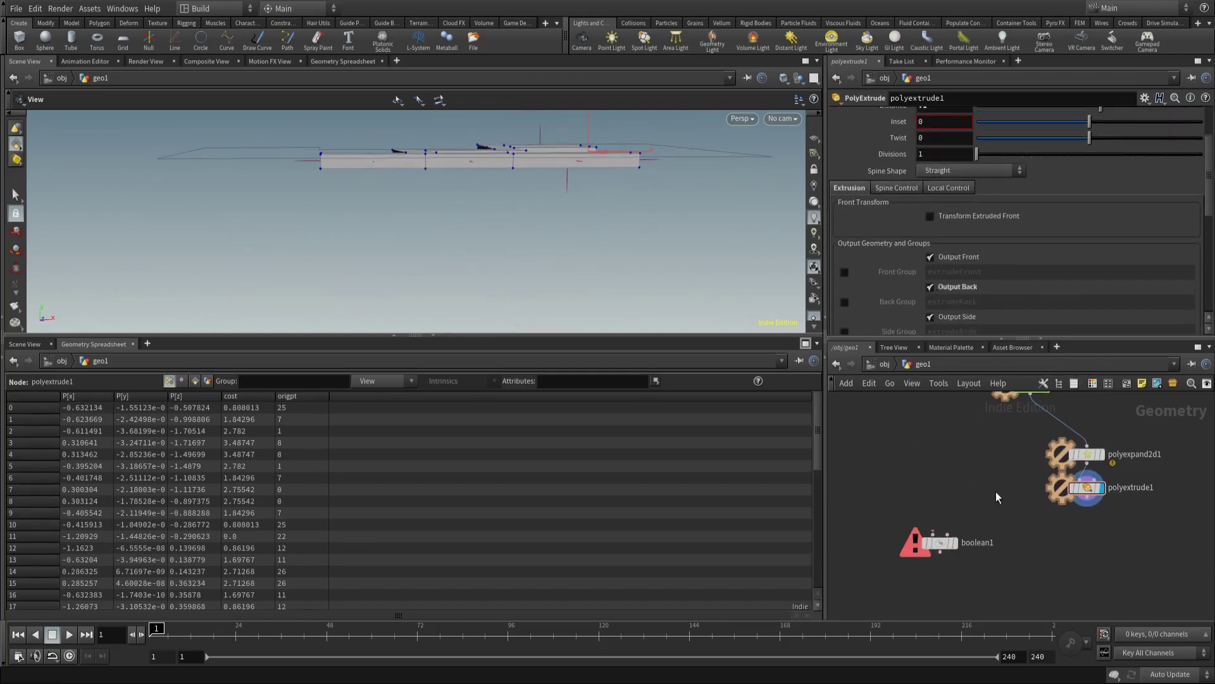
Add a Transform node after polyextrude1, set its Y translation to .05, and display it
key(Tab)
text(tra)
click(892, 129)
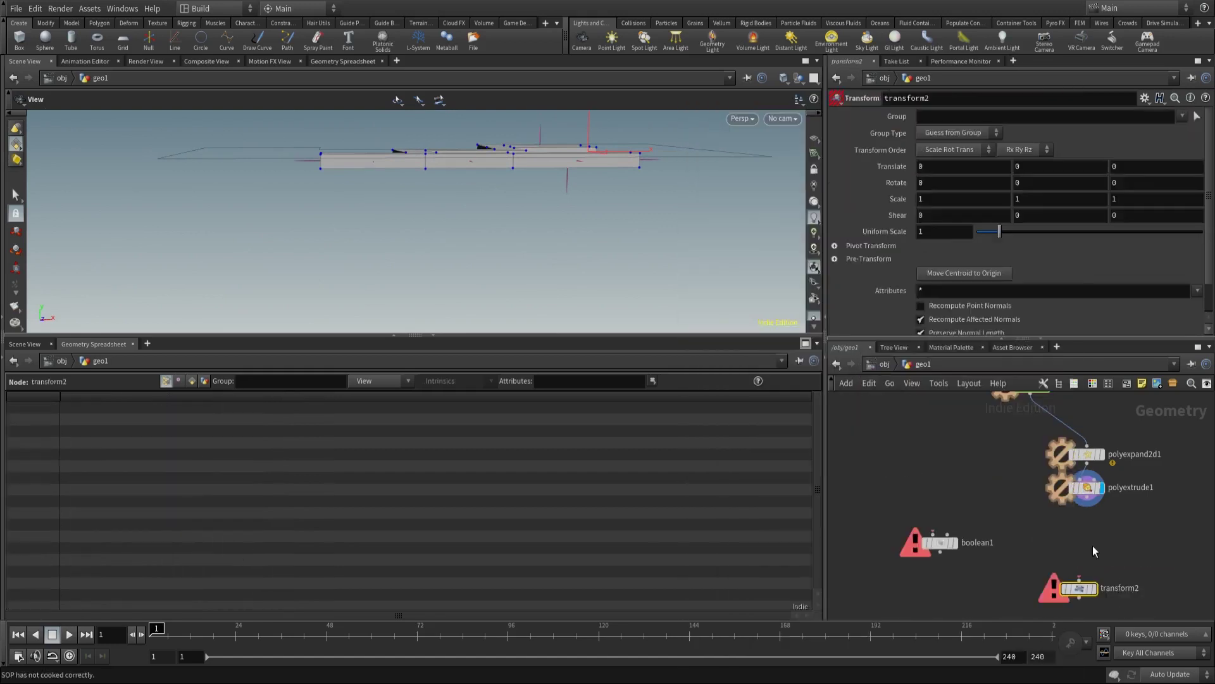
click(1079, 593)
drag(1079, 598, 1087, 529)
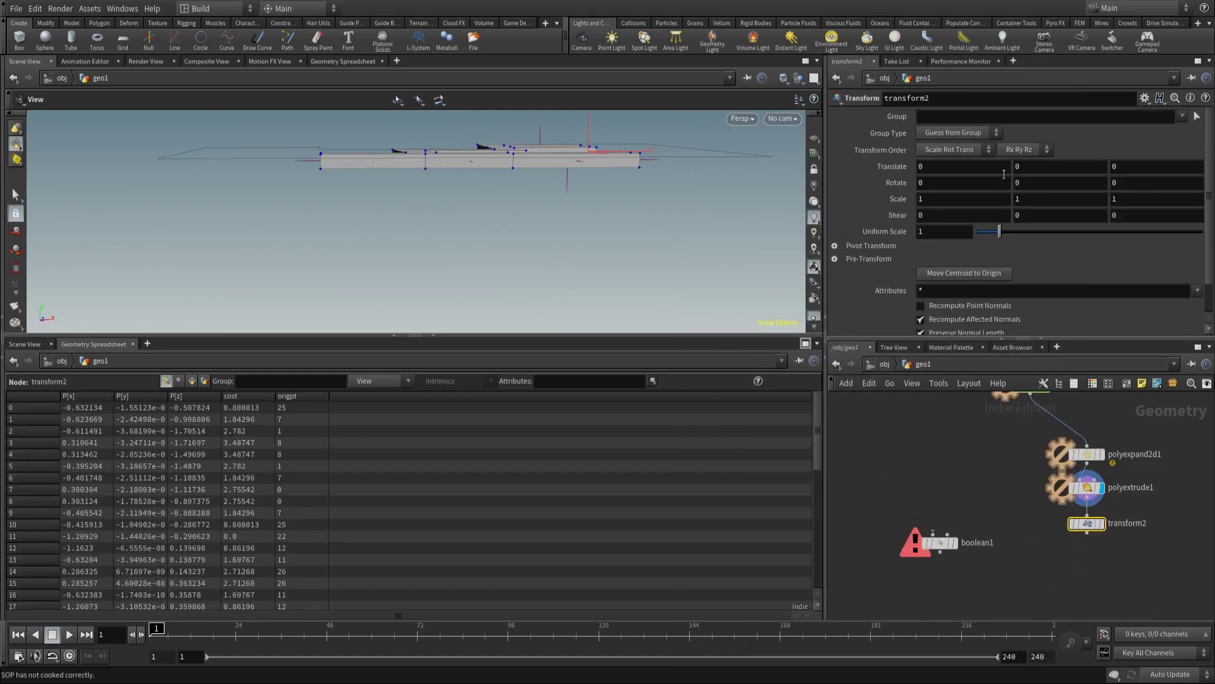
click(1038, 164)
text(.05)
key(Return)
click(1100, 523)
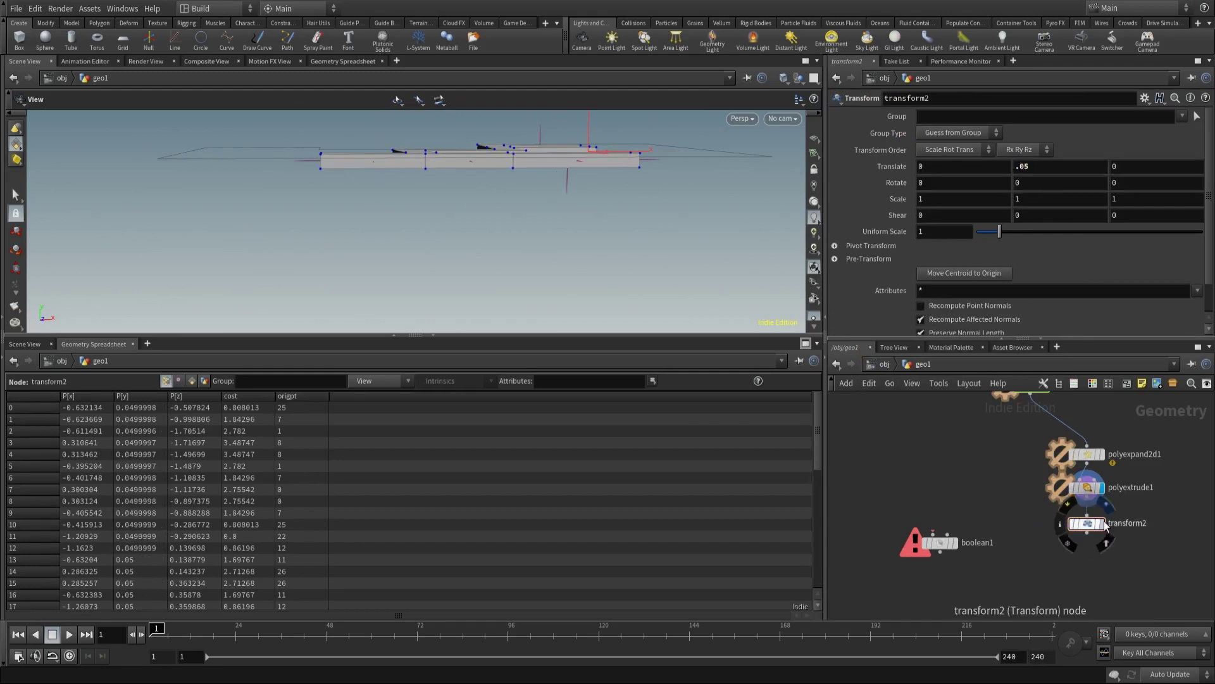
drag(589, 217, 463, 272)
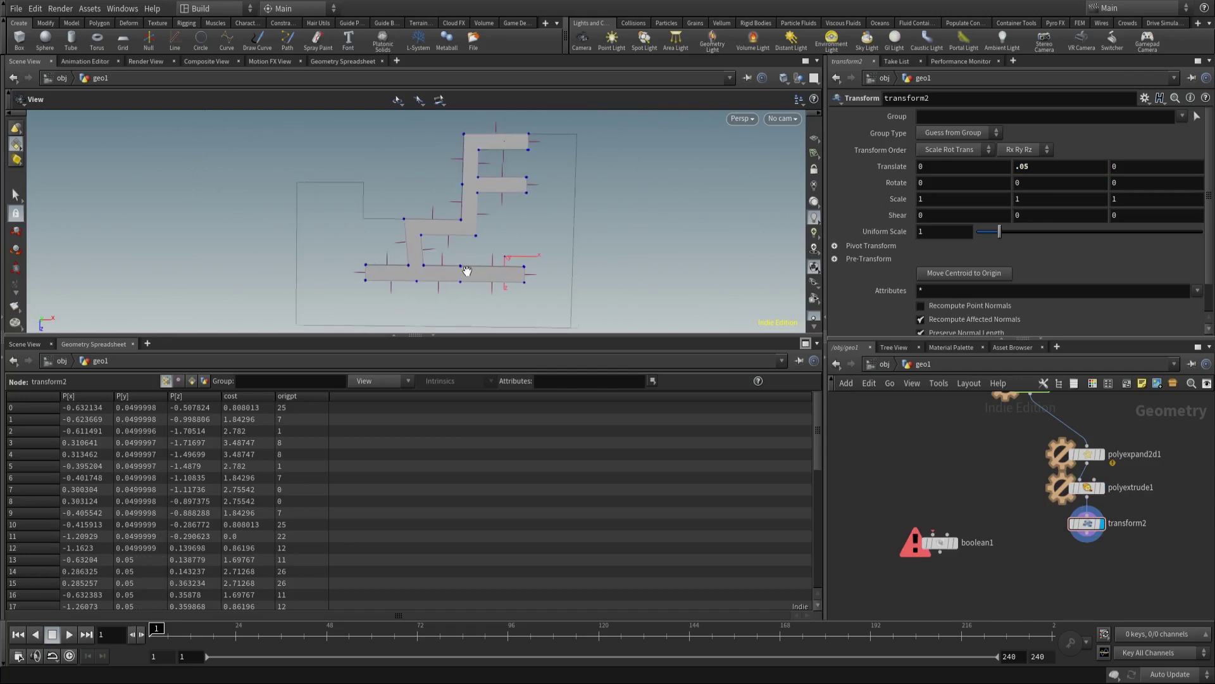
Feed boolean1 with the original footprint as Set A and transform2 as Set B, display it, and treat Set A as Surface
click(1087, 536)
middle_drag(911, 399, 900, 253)
click(963, 446)
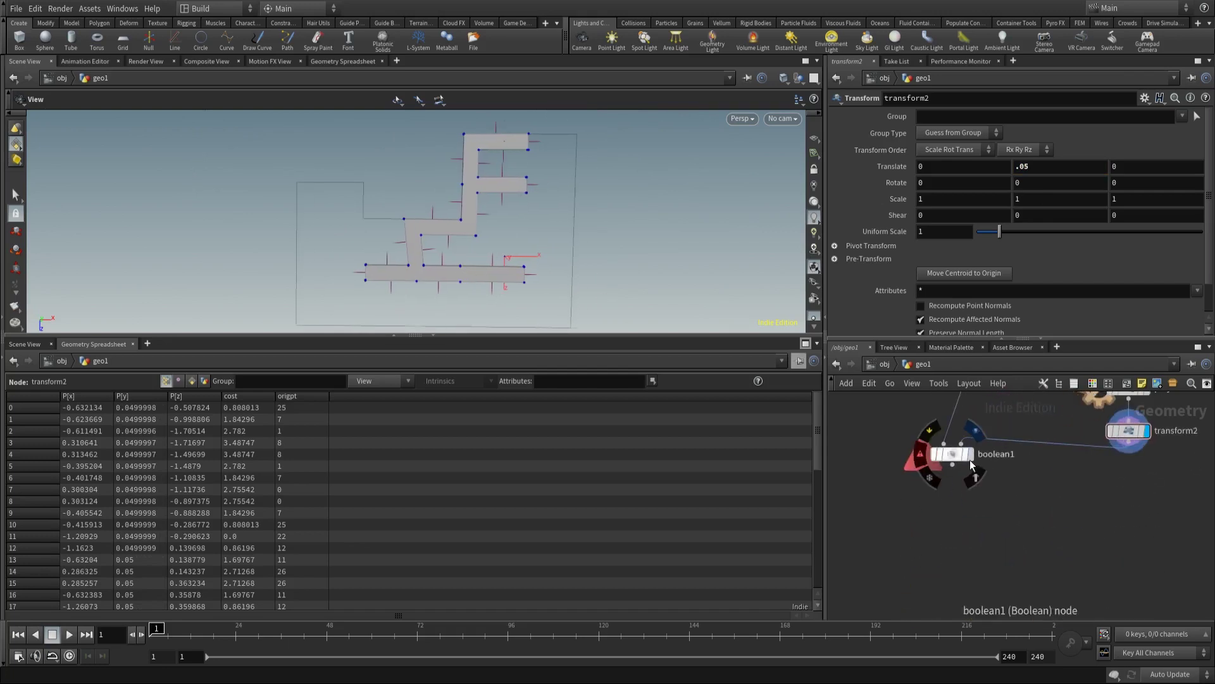
click(969, 455)
click(953, 455)
drag(559, 297, 776, 229)
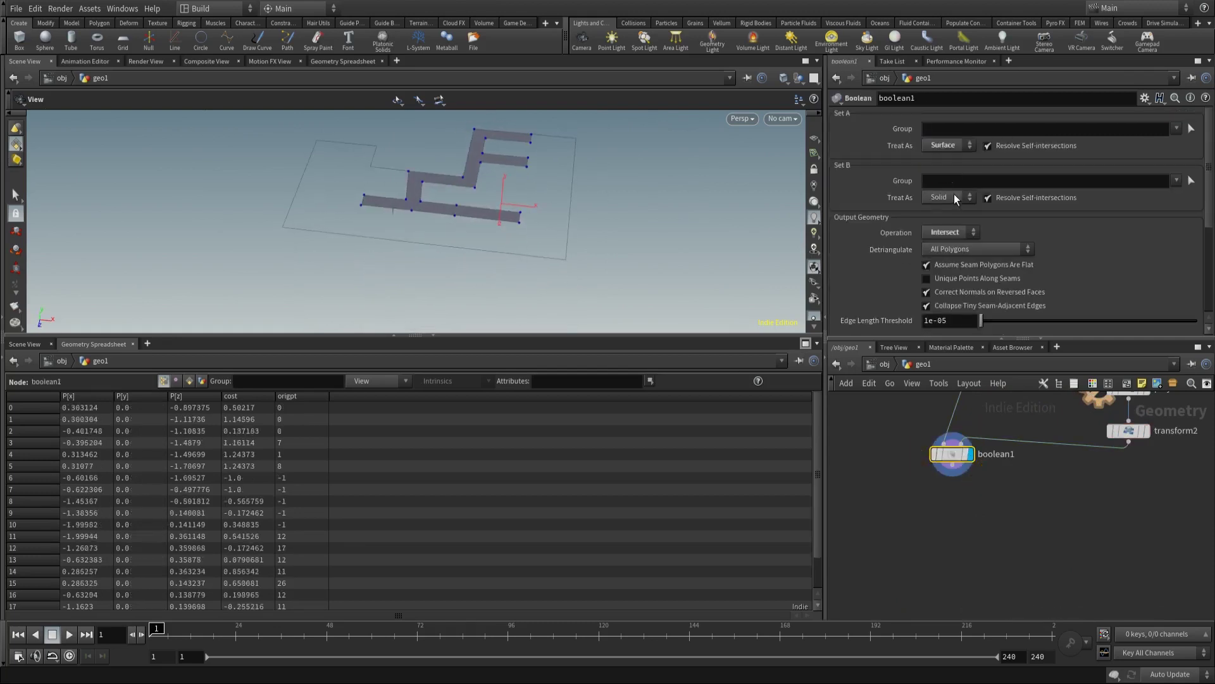
Set the operation of boolean1 to Subtract to cut the walkway out of the footprint
click(951, 232)
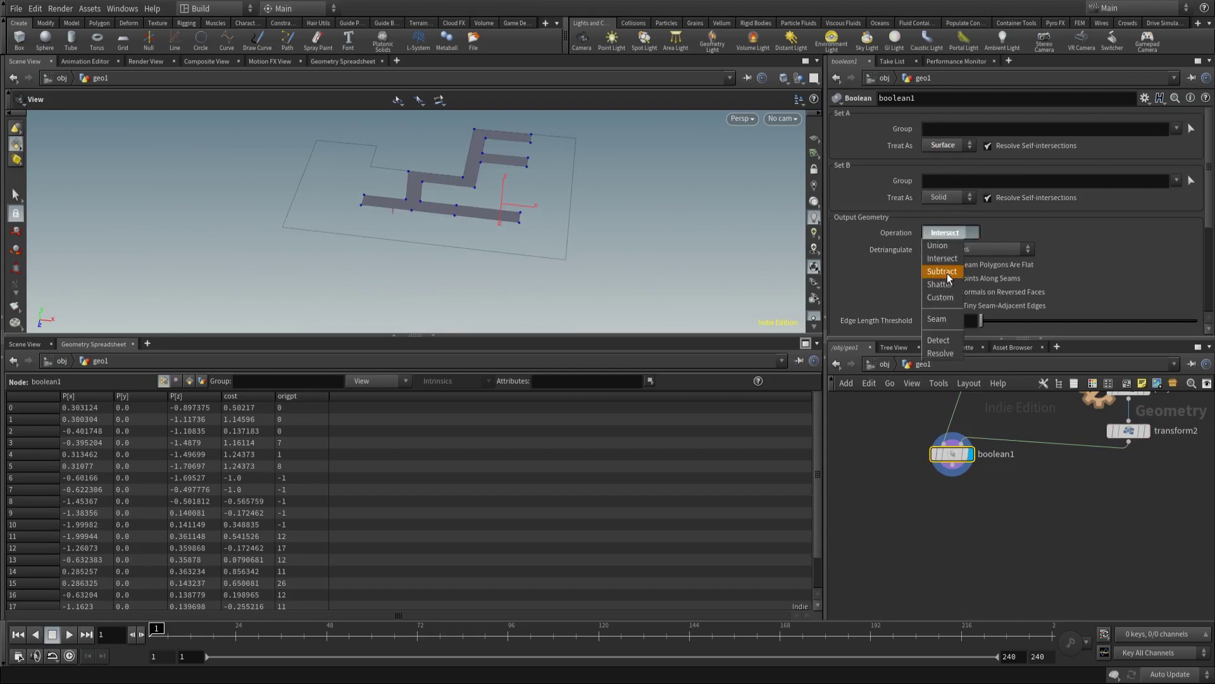
click(942, 271)
key(f)
mouse_move(578, 258)
mouse_down()
mouse_move(321, 150)
mouse_move(396, 120)
mouse_move(576, 192)
mouse_move(545, 192)
mouse_move(624, 173)
mouse_move(578, 161)
mouse_move(592, 184)
mouse_move(550, 215)
mouse_move(507, 208)
mouse_move(486, 122)
mouse_move(515, 228)
mouse_move(567, 154)
mouse_move(553, 190)
mouse_move(556, 259)
mouse_up()
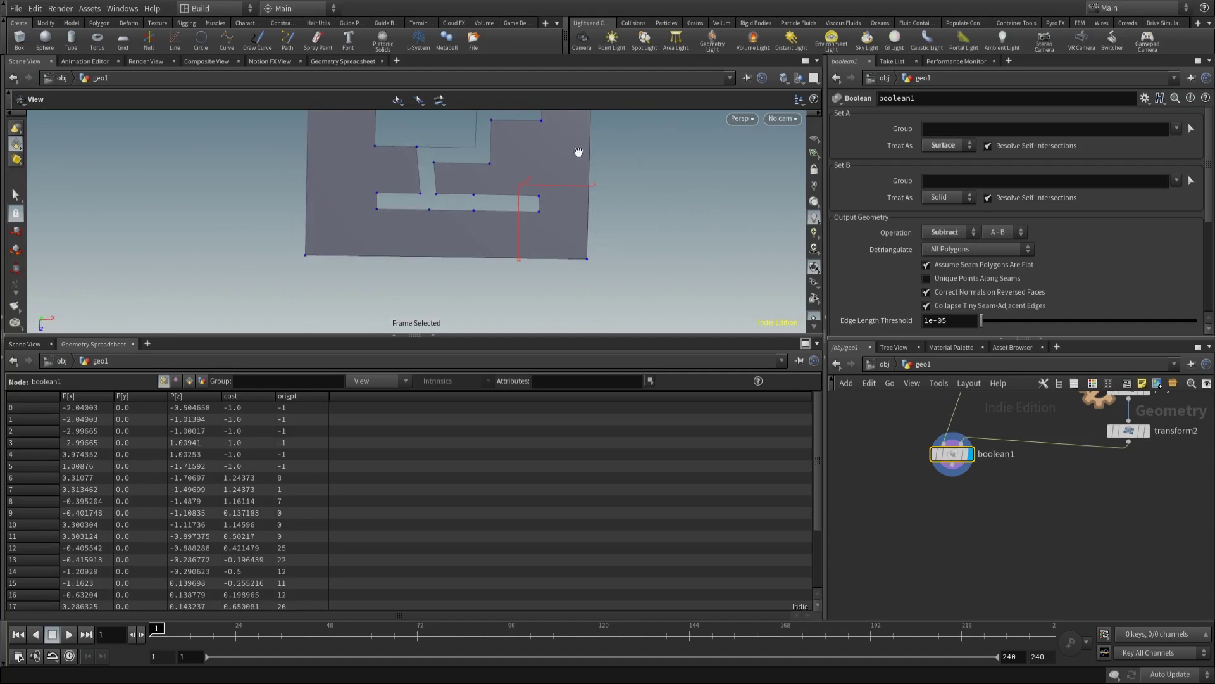
drag(578, 152, 545, 209)
middle_drag(949, 418, 990, 487)
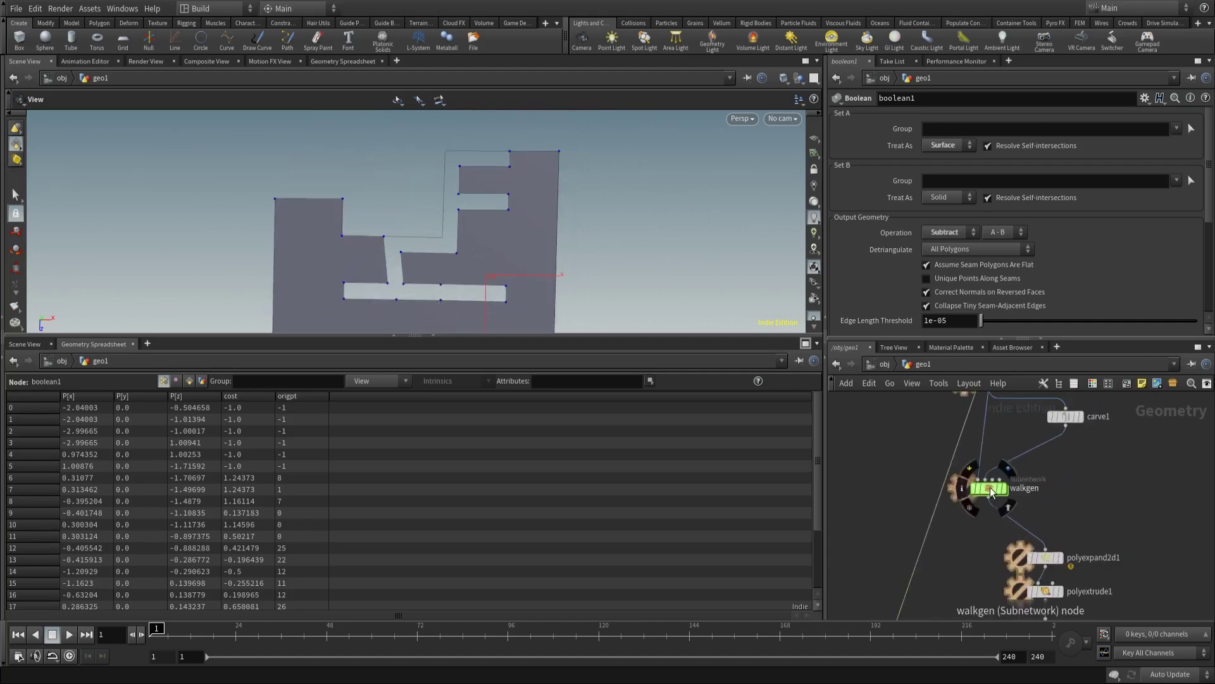
Adjust a setting inside the walkgen subnetwork to change the generated walkway, and return to geo1
double_click(990, 487)
drag(994, 143, 996, 143)
click(924, 364)
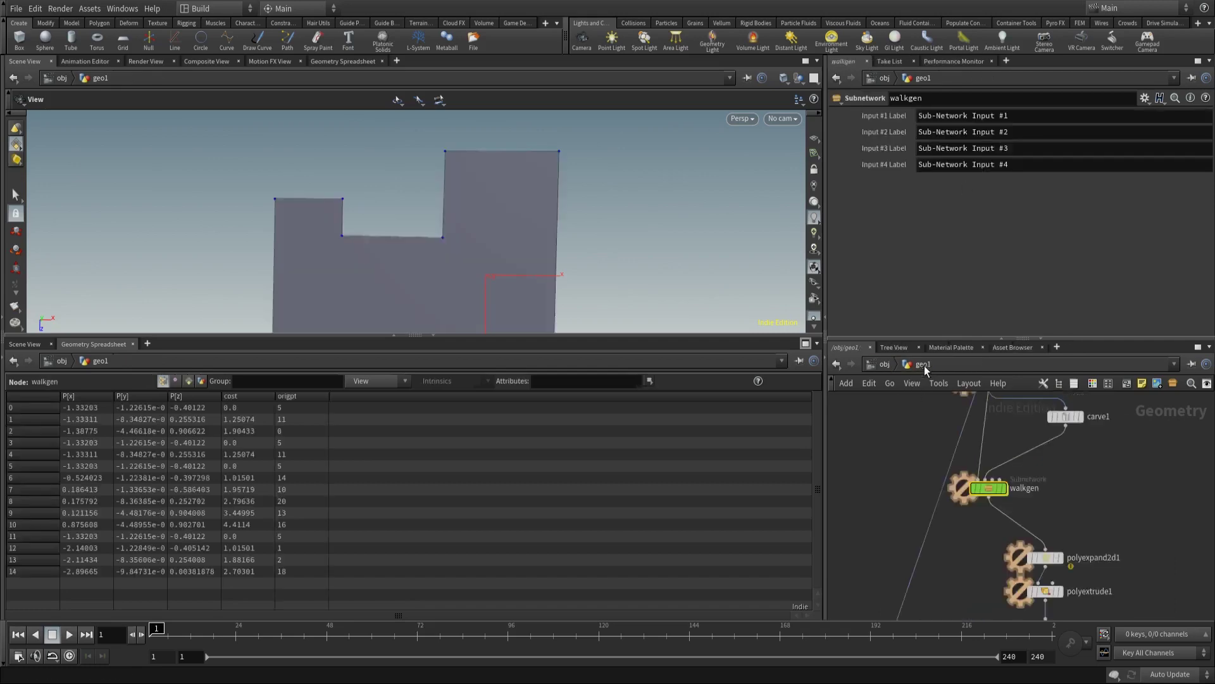
Display polyextrude1 and examine from the side how the extruded walkway sits relative to the footprint plane
scroll(937, 479, down, 5)
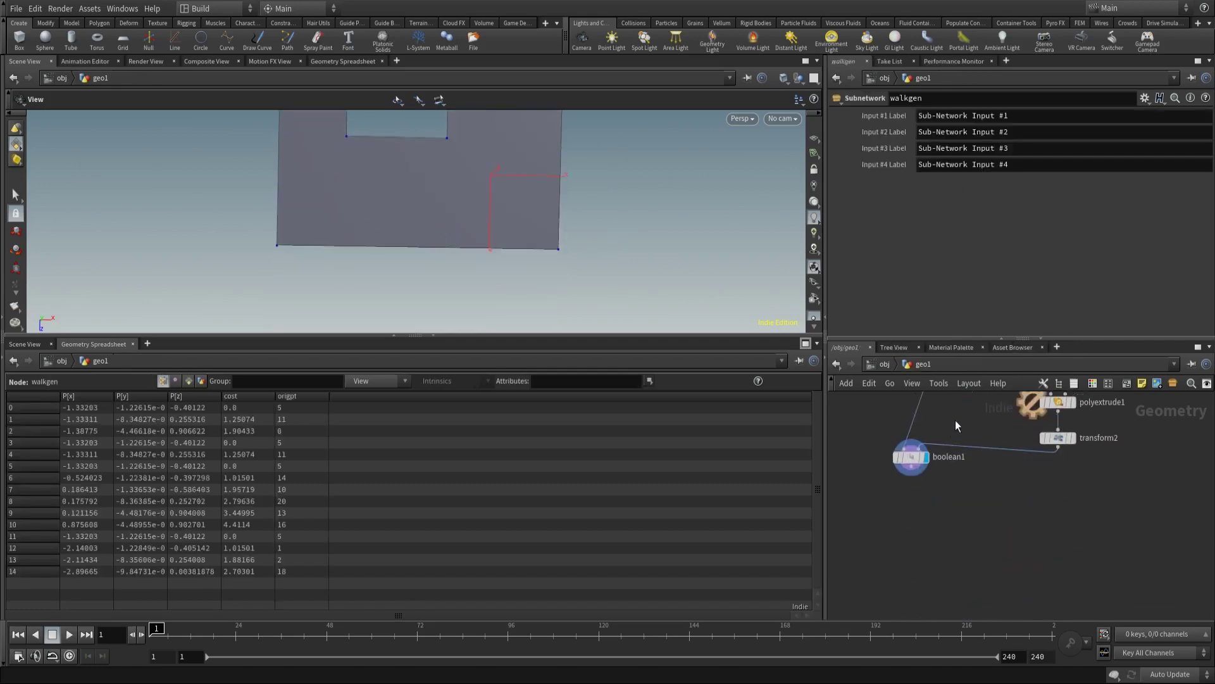
scroll(1007, 419, up, 3)
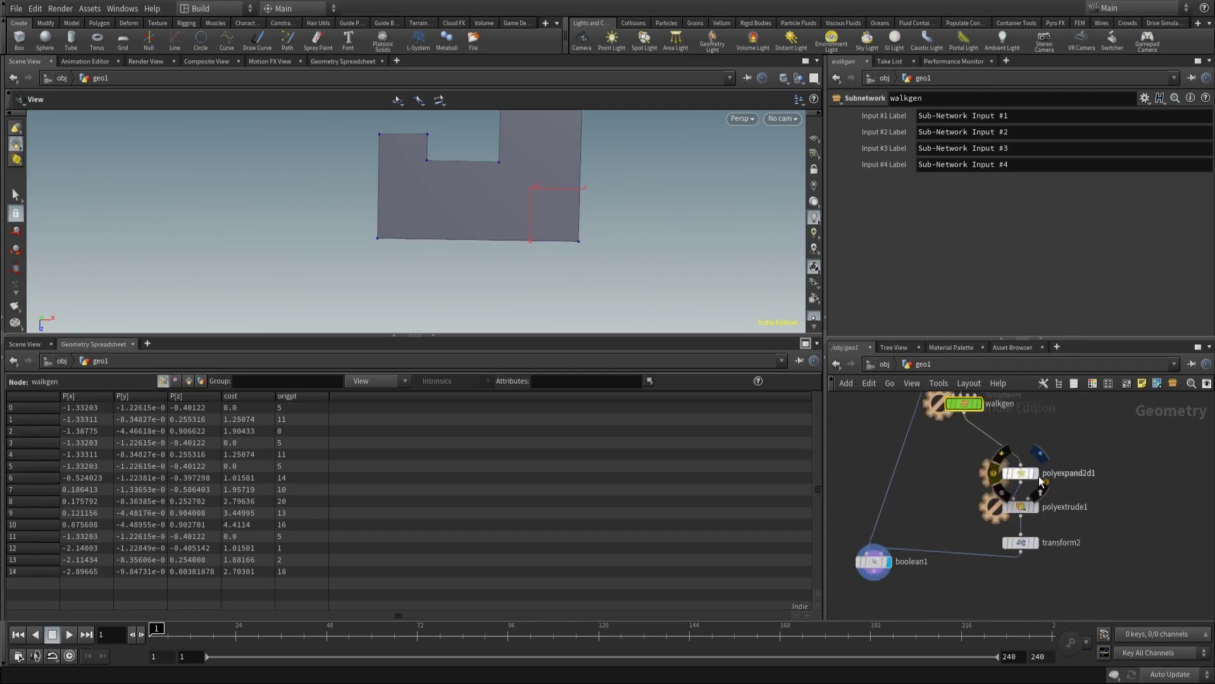
click(1037, 474)
click(1034, 506)
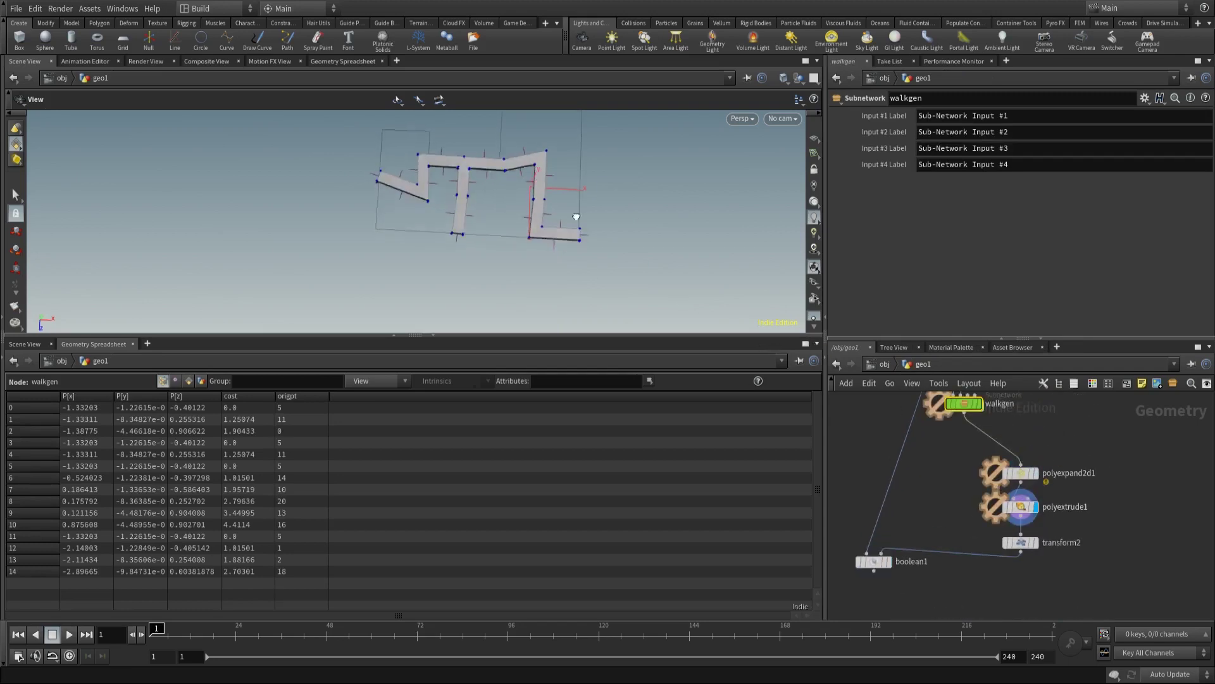
key(f)
drag(489, 187, 491, 179)
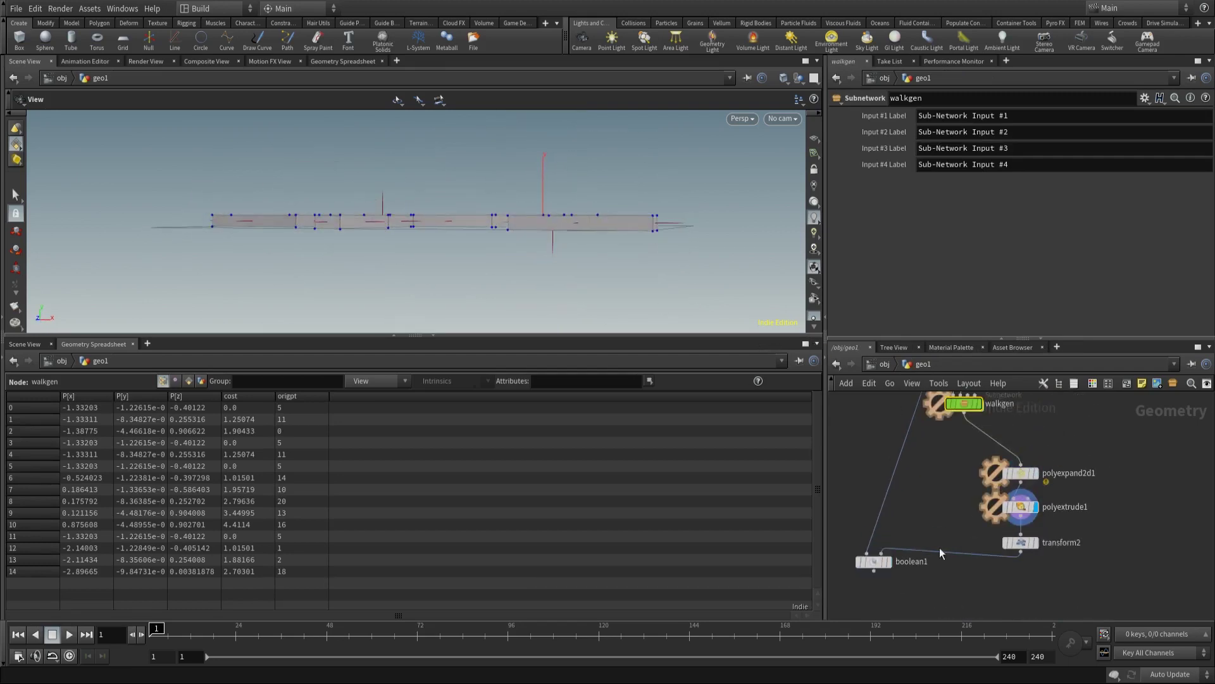
Set the Y translation of transform2 to the expression -$YMIN and display the node
click(1020, 542)
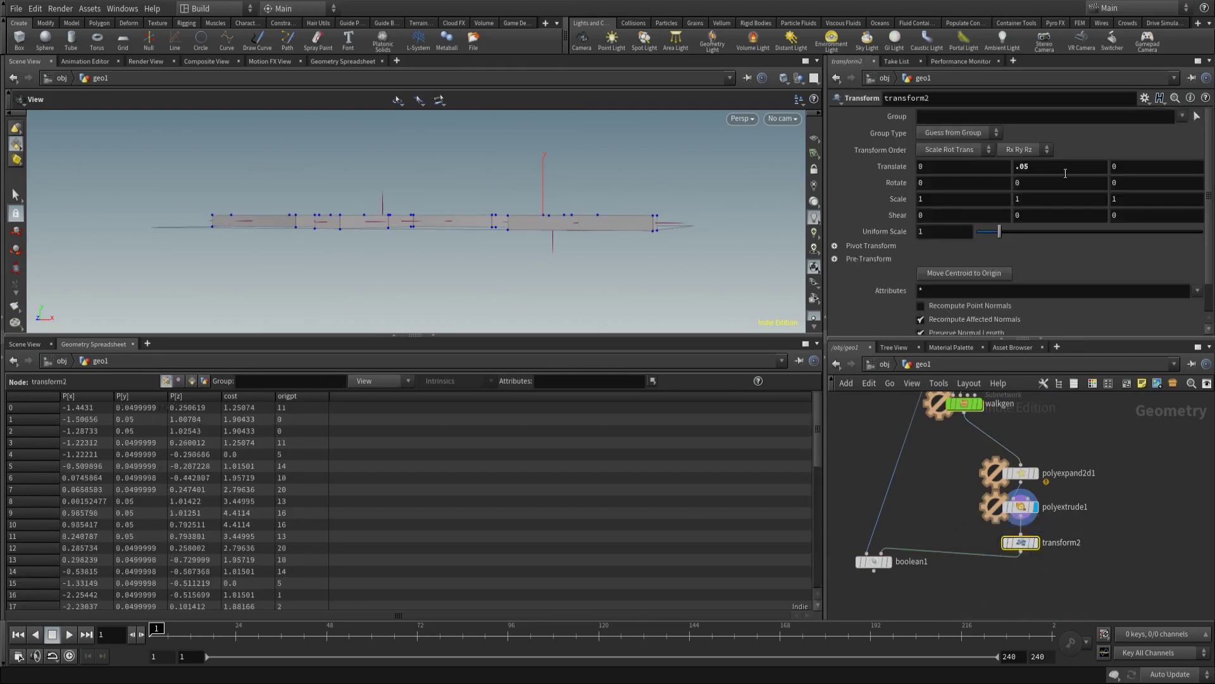
click(1065, 172)
text(-$)
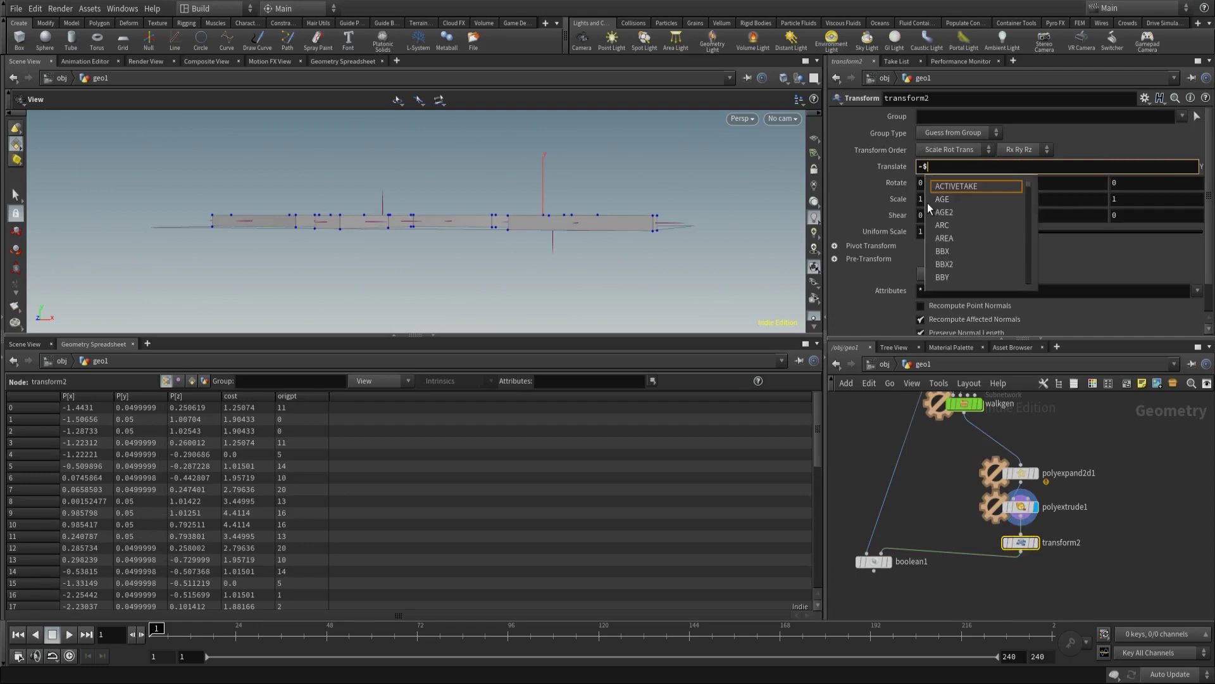
text(YMIN)
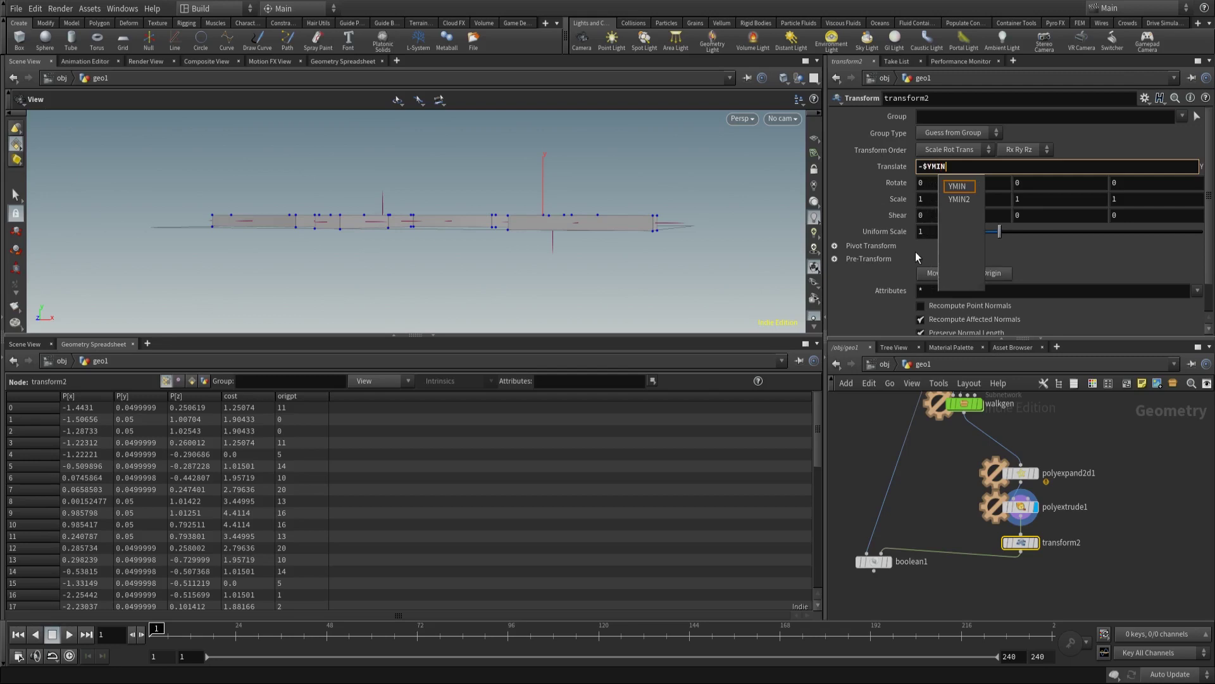
key(Return)
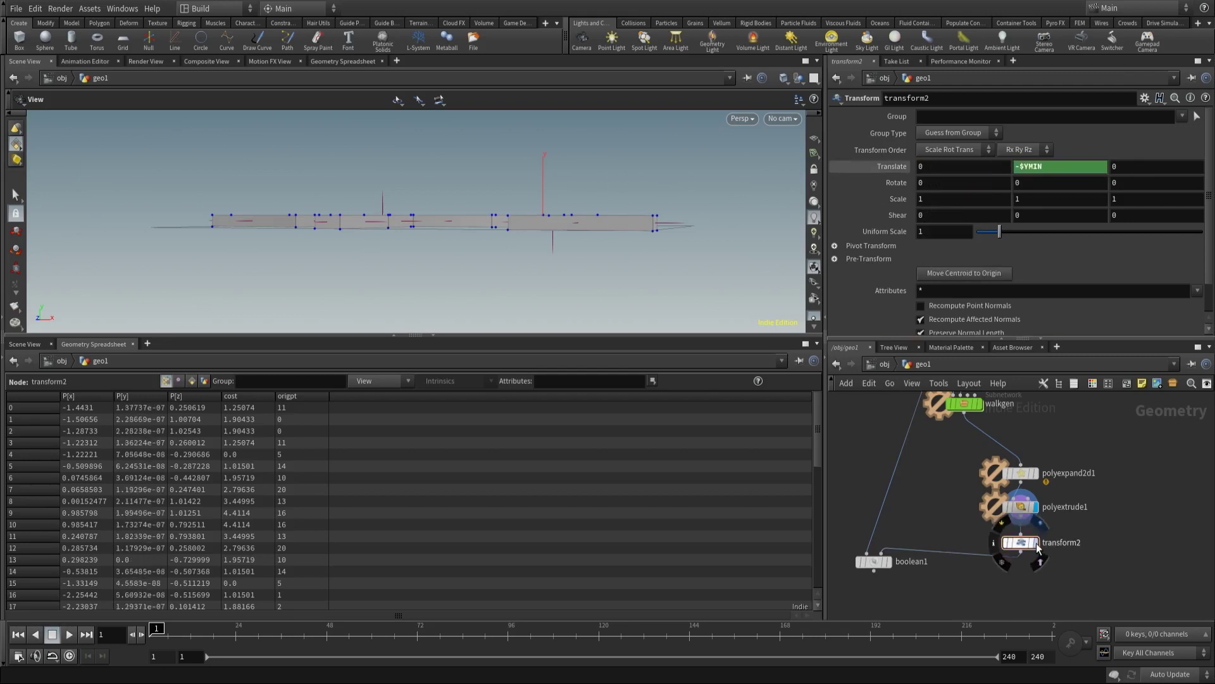
drag(589, 212, 583, 289)
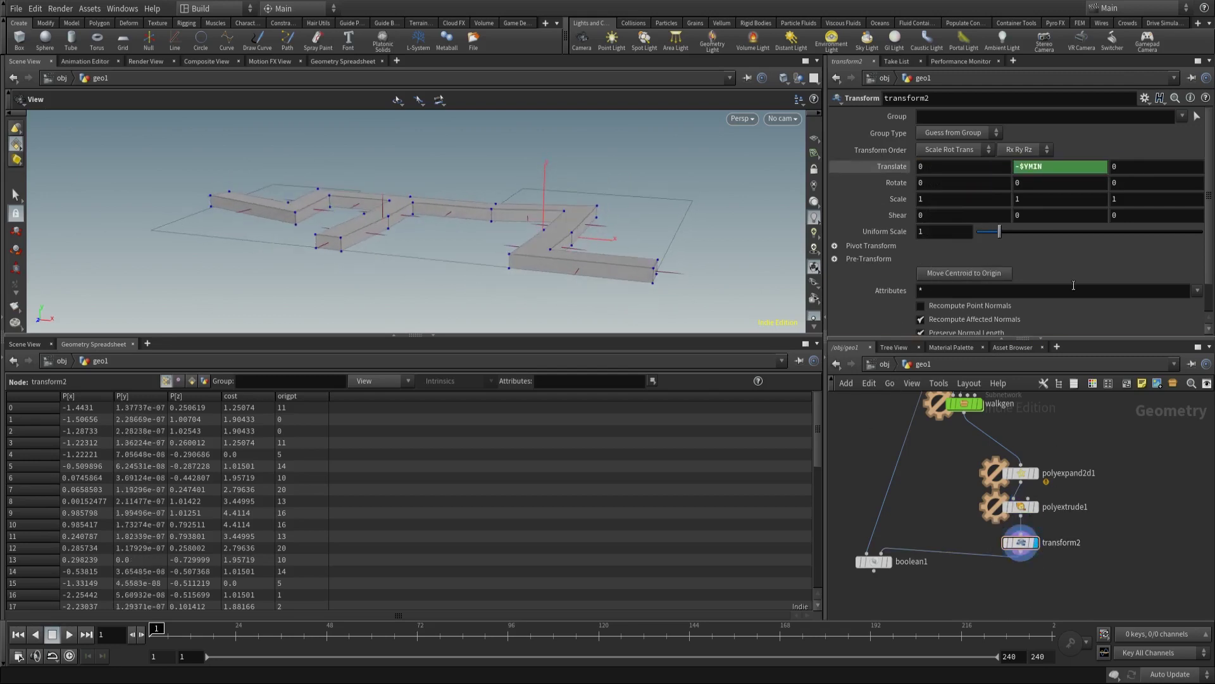
Extend the Y translation expression of transform2 to (-$YMIN-$YMAX)*.5 so the walkway is centred vertically on the footprint
click(1049, 167)
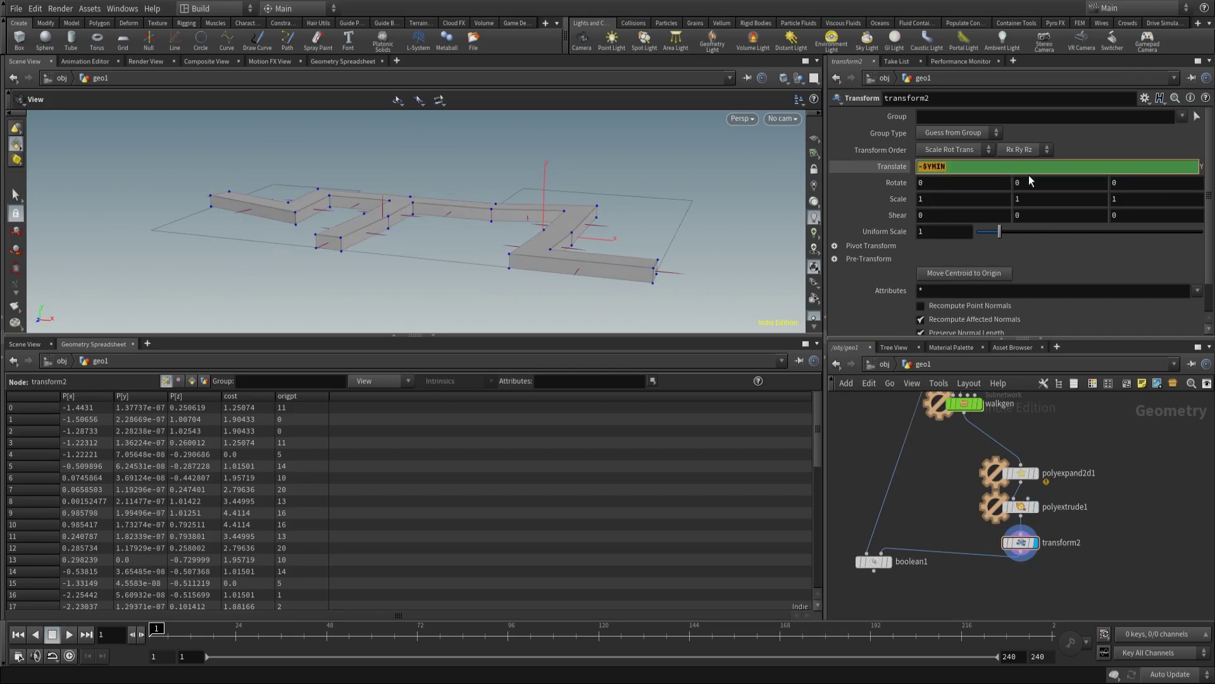
click(1048, 167)
key(BackSpace)
text(MAX)
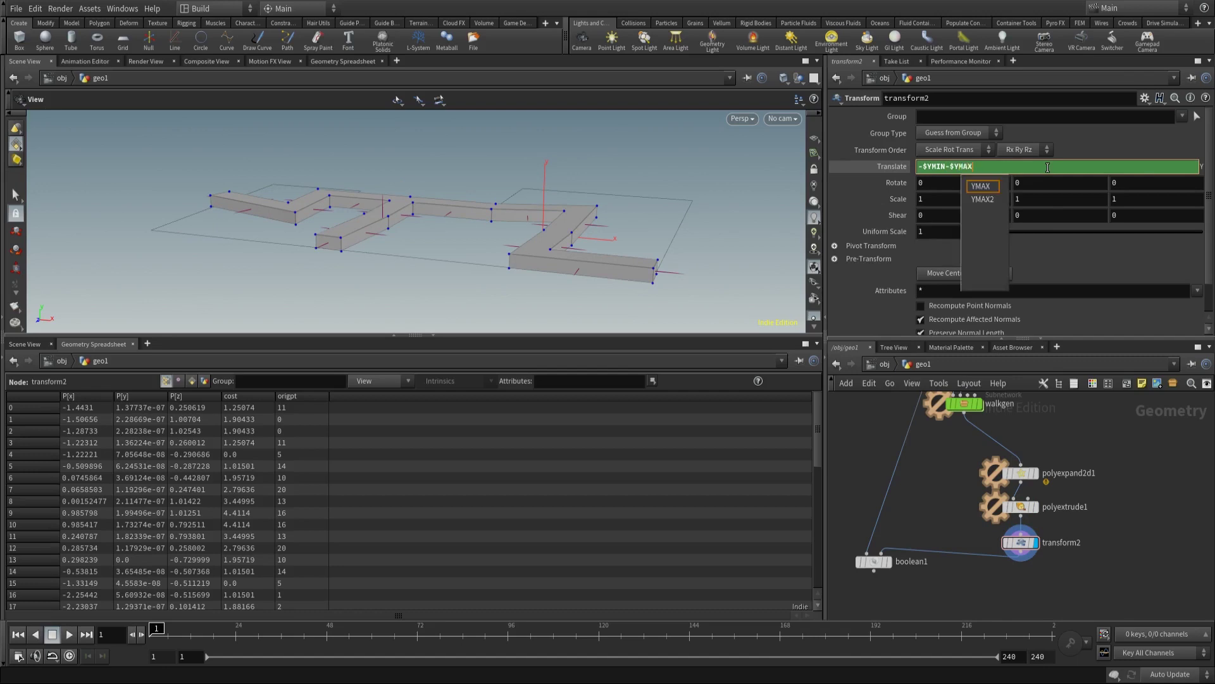
key(Return)
alt+drag(518, 292, 572, 202)
click(1097, 170)
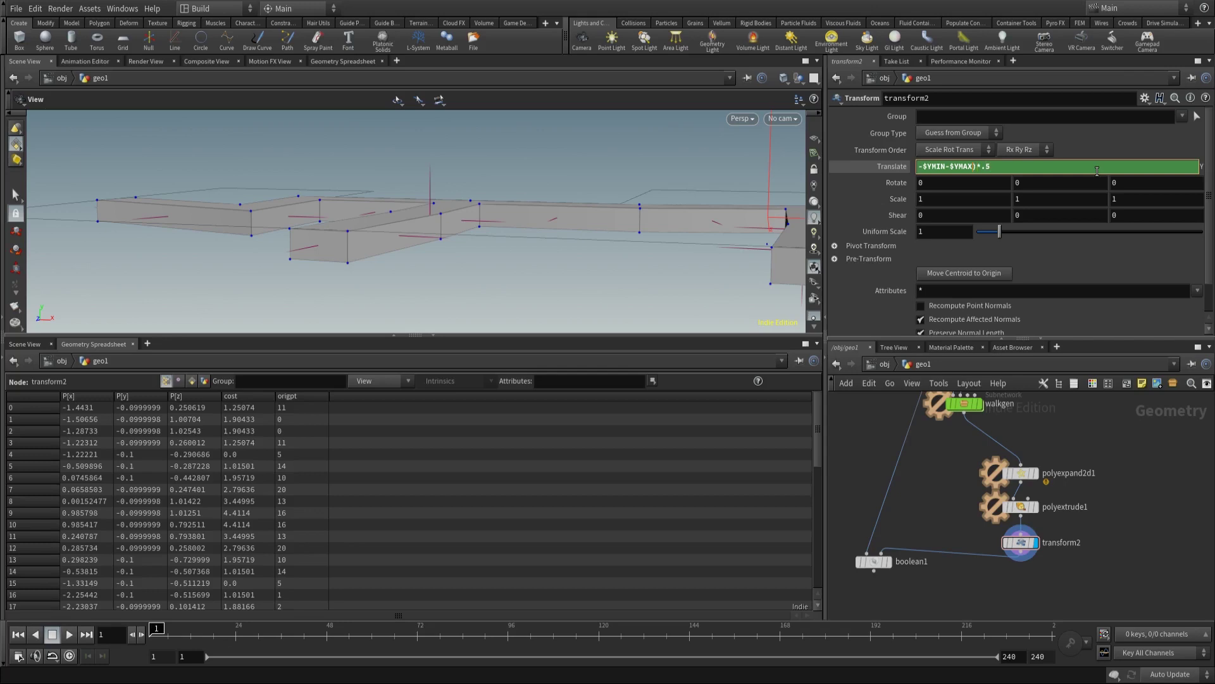
text(()
key(Return)
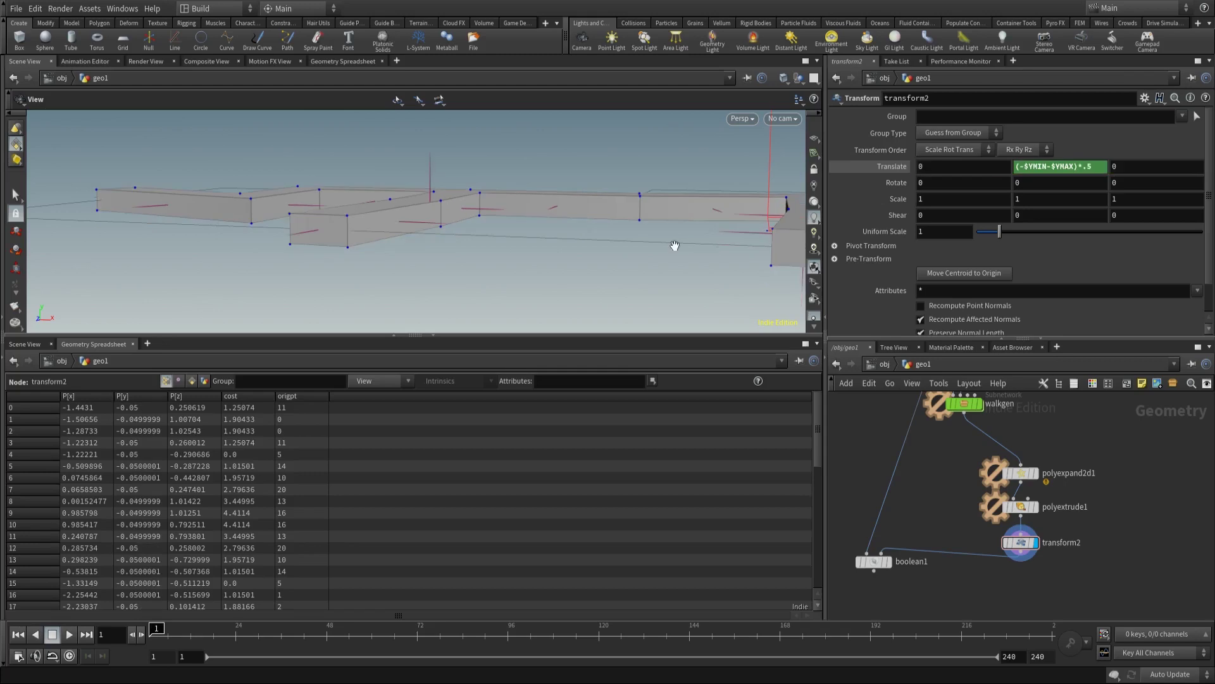
drag(536, 210, 586, 165)
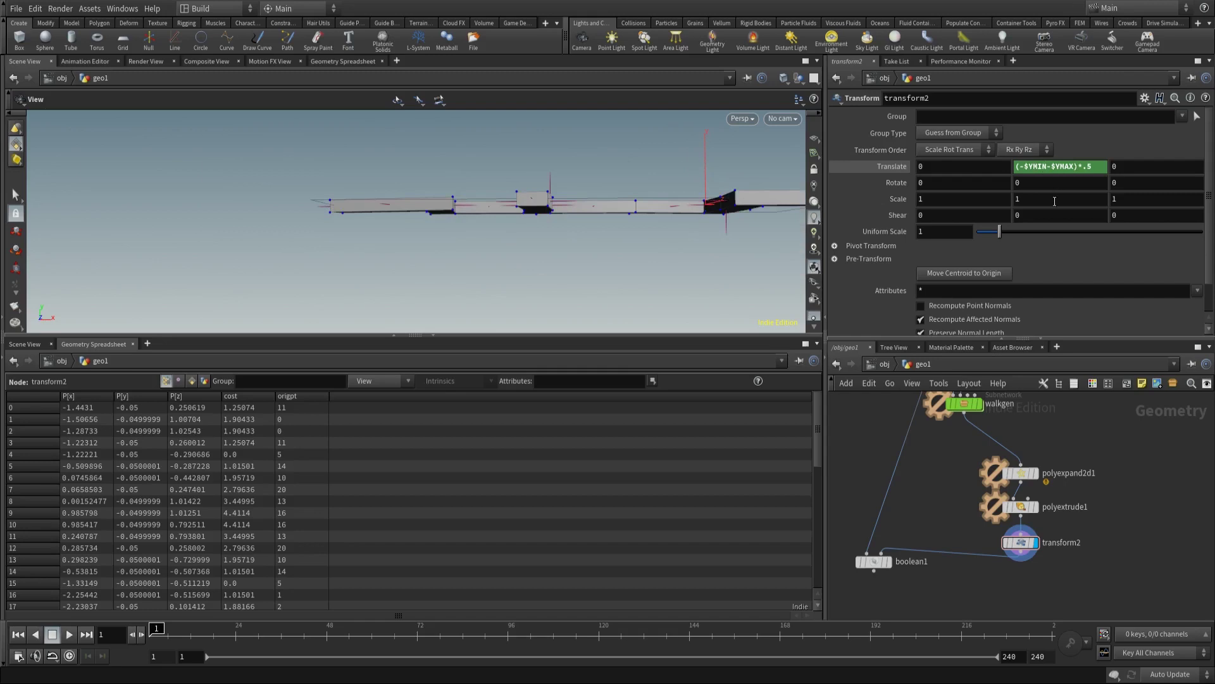
middle_drag(663, 276, 535, 206)
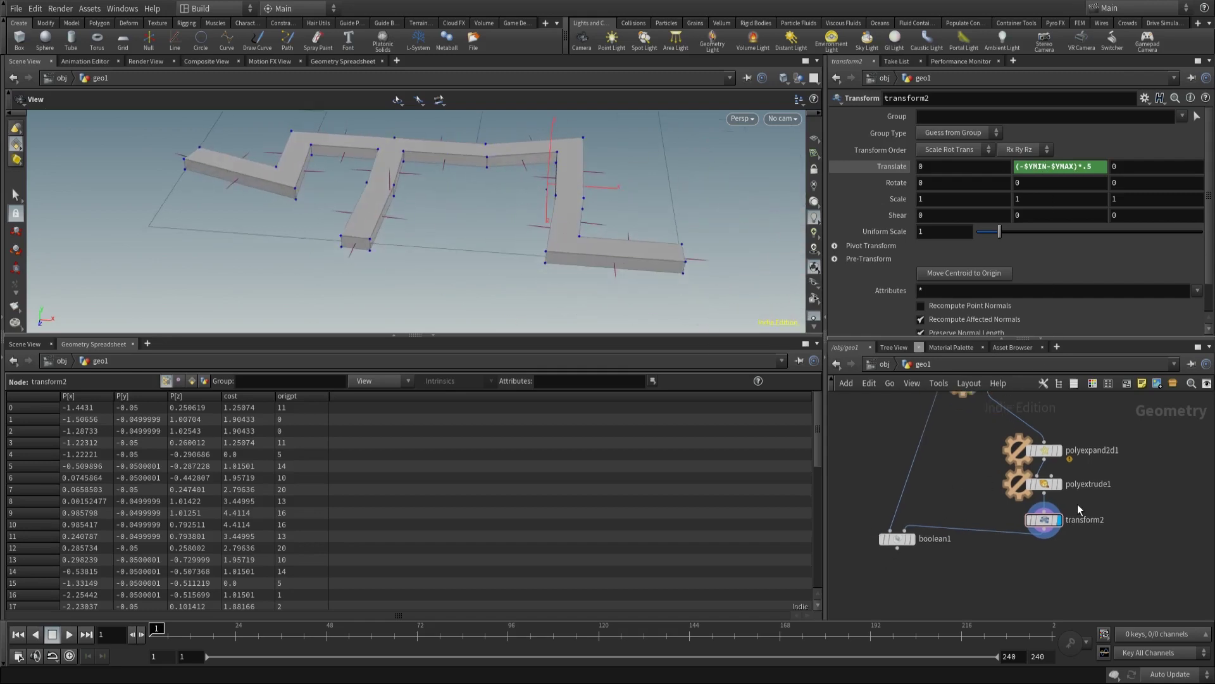
Display boolean1 and enlarge the 3D viewport to examine the walkway cut through the footprint
click(910, 539)
alt+drag(570, 247, 532, 241)
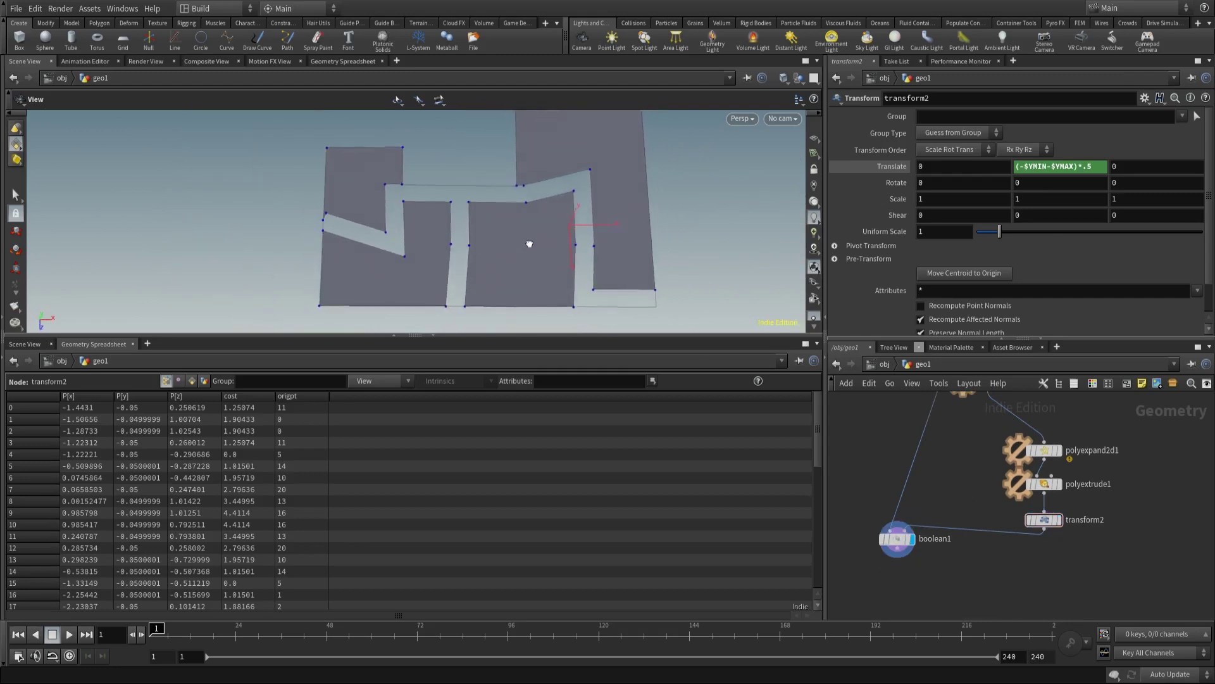
middle_drag(531, 241, 529, 266)
right_drag(494, 221, 383, 247)
middle_drag(455, 245, 431, 207)
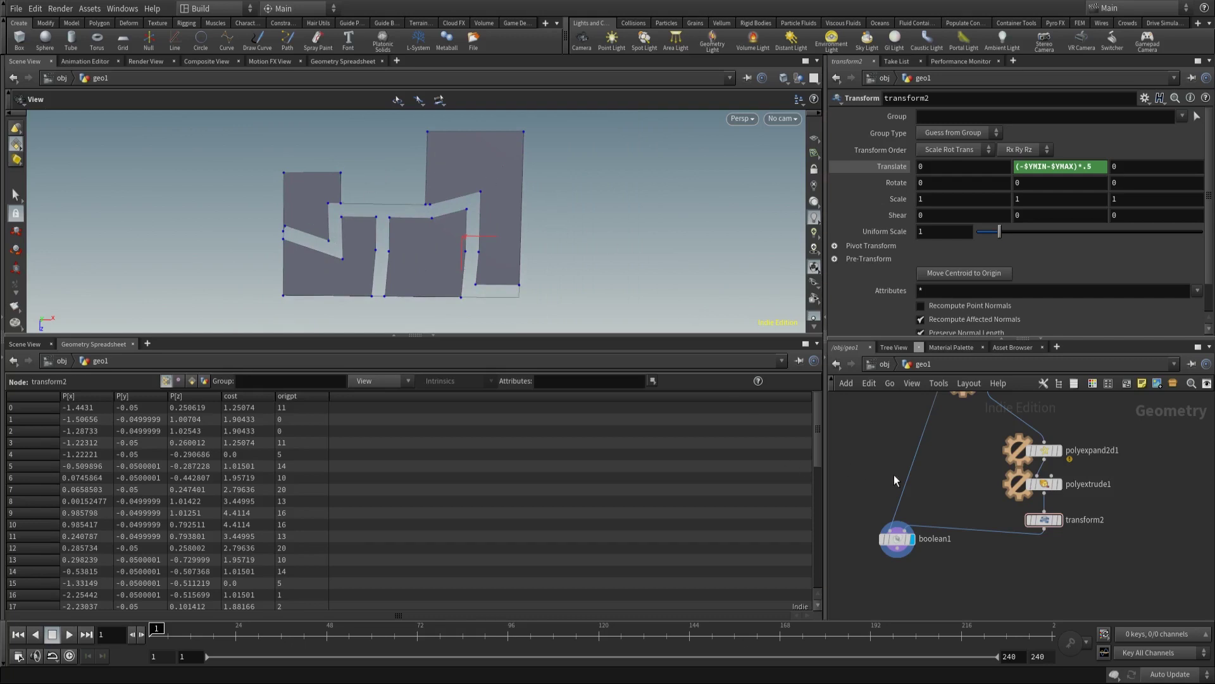
middle_drag(895, 481, 928, 388)
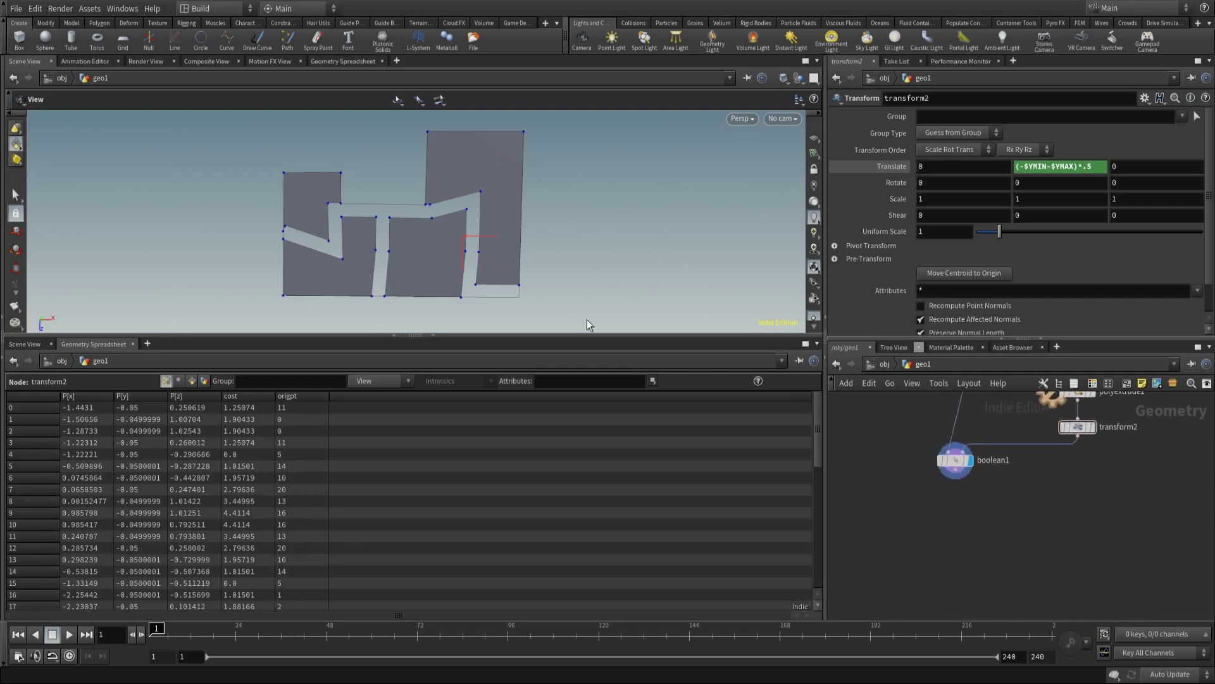
middle_drag(908, 488, 906, 504)
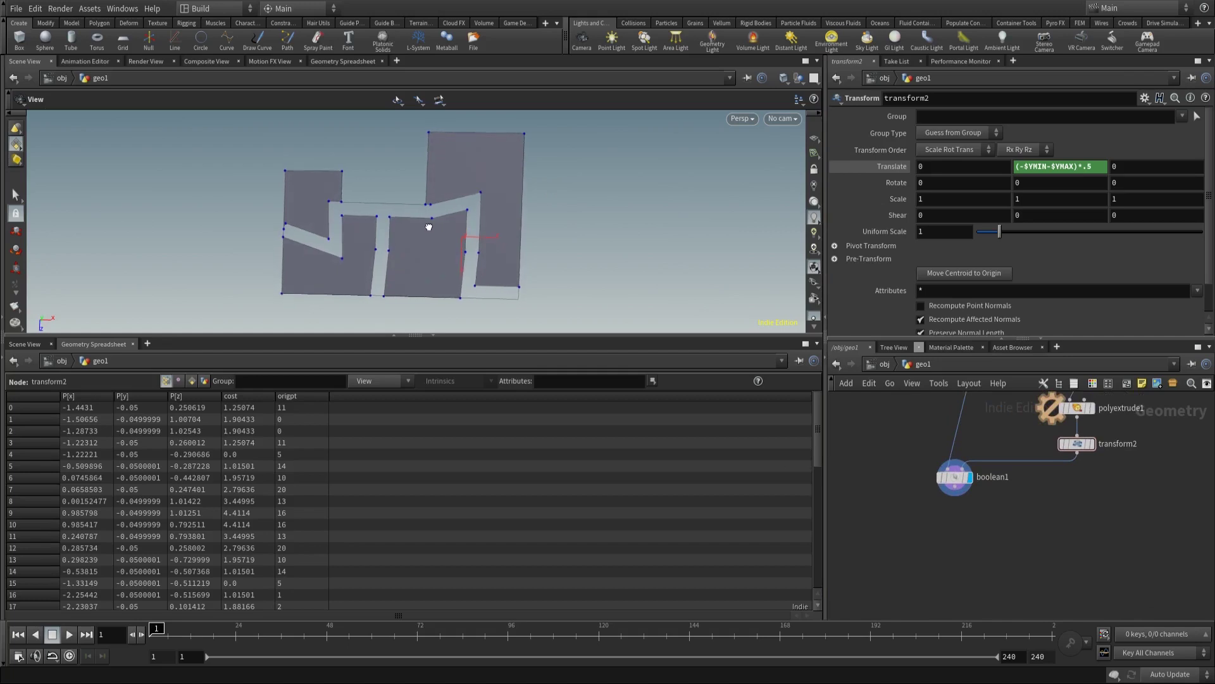
middle_drag(428, 215, 452, 223)
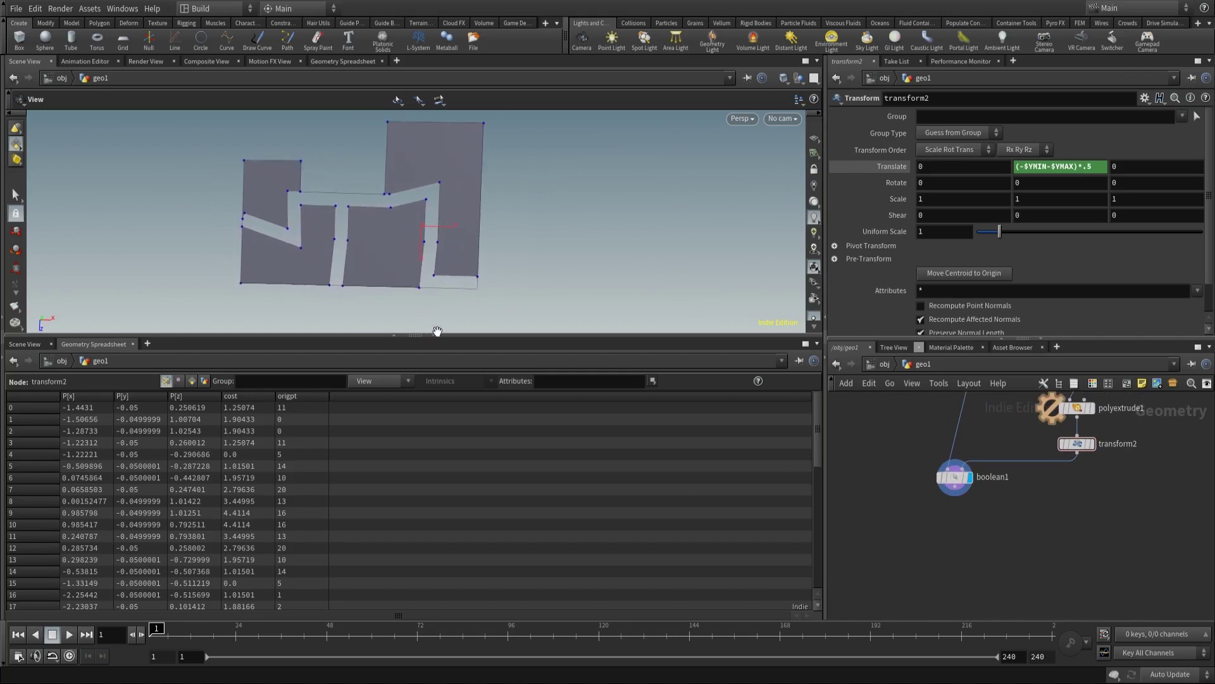
drag(437, 332, 483, 469)
scroll(529, 290, up, 3)
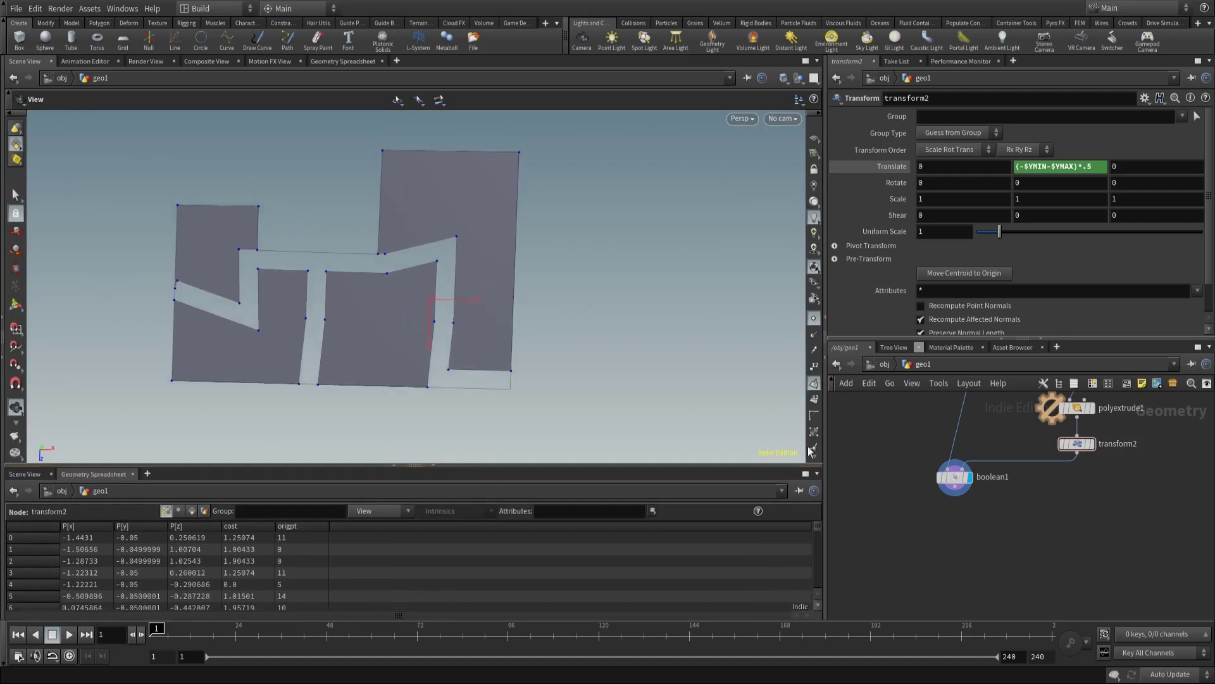
Add a For-Each Primitive block fed by boolean1 and display foreach_begin1 to isolate a single piece
key(Tab)
text(fore)
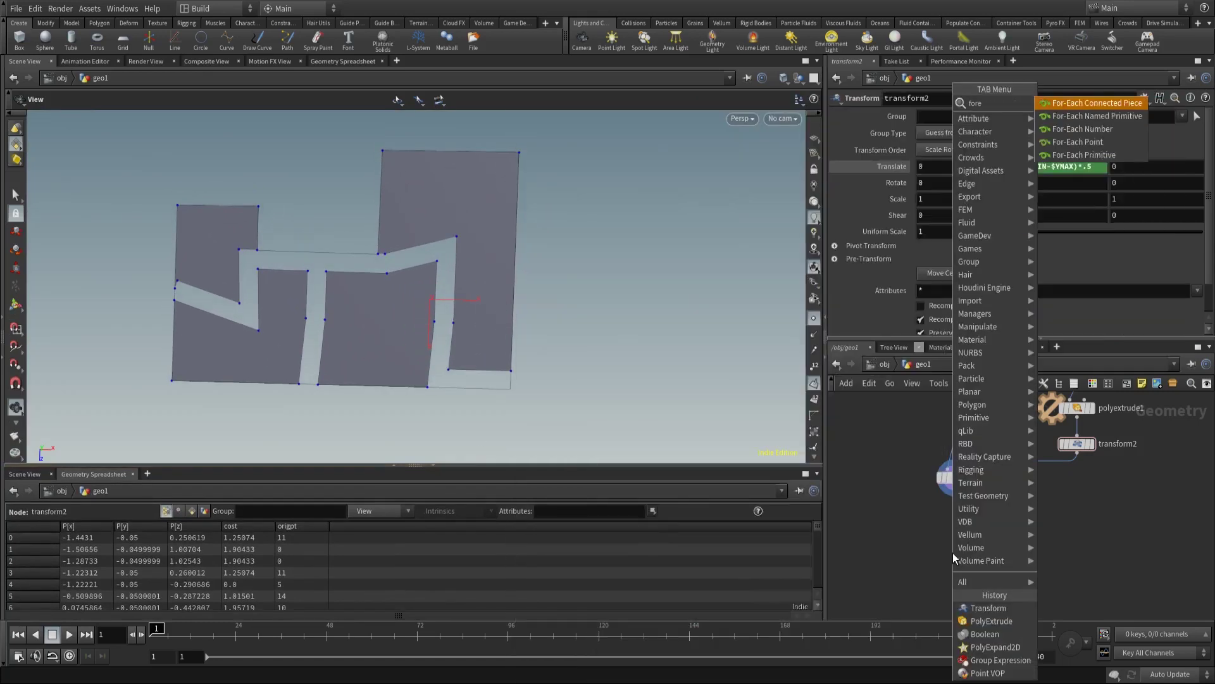
click(1079, 155)
click(1013, 514)
click(997, 530)
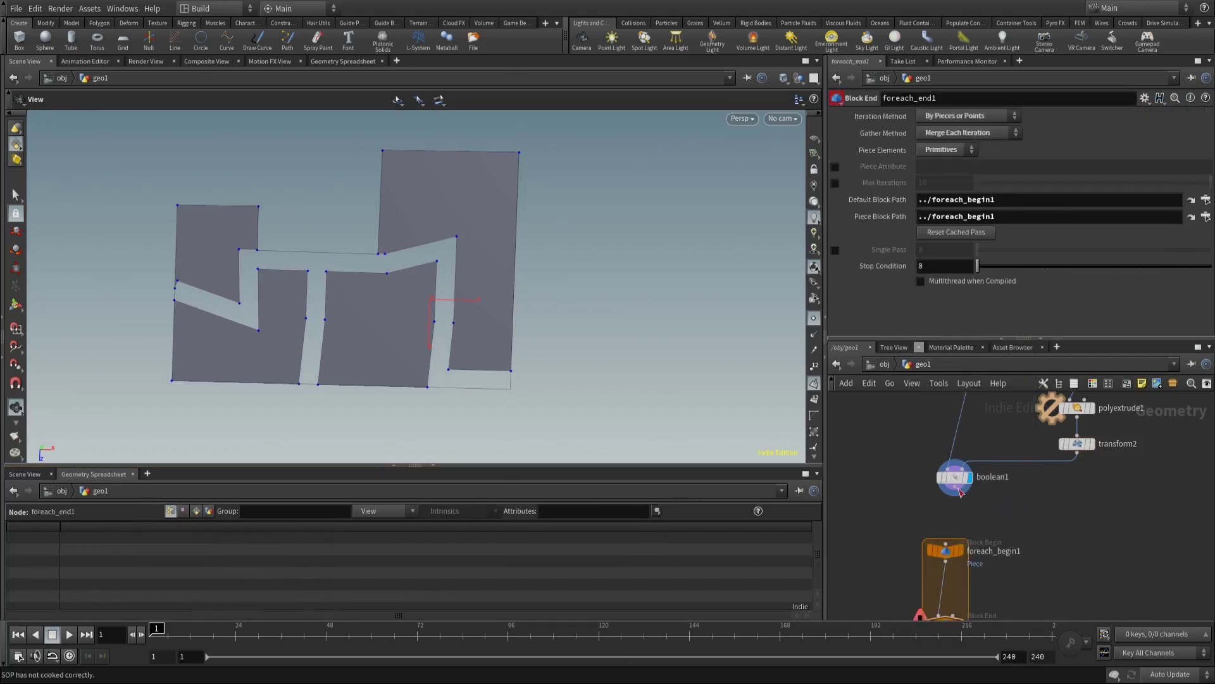
middle_drag(953, 551, 936, 431)
click(937, 433)
middle_drag(989, 507, 1010, 535)
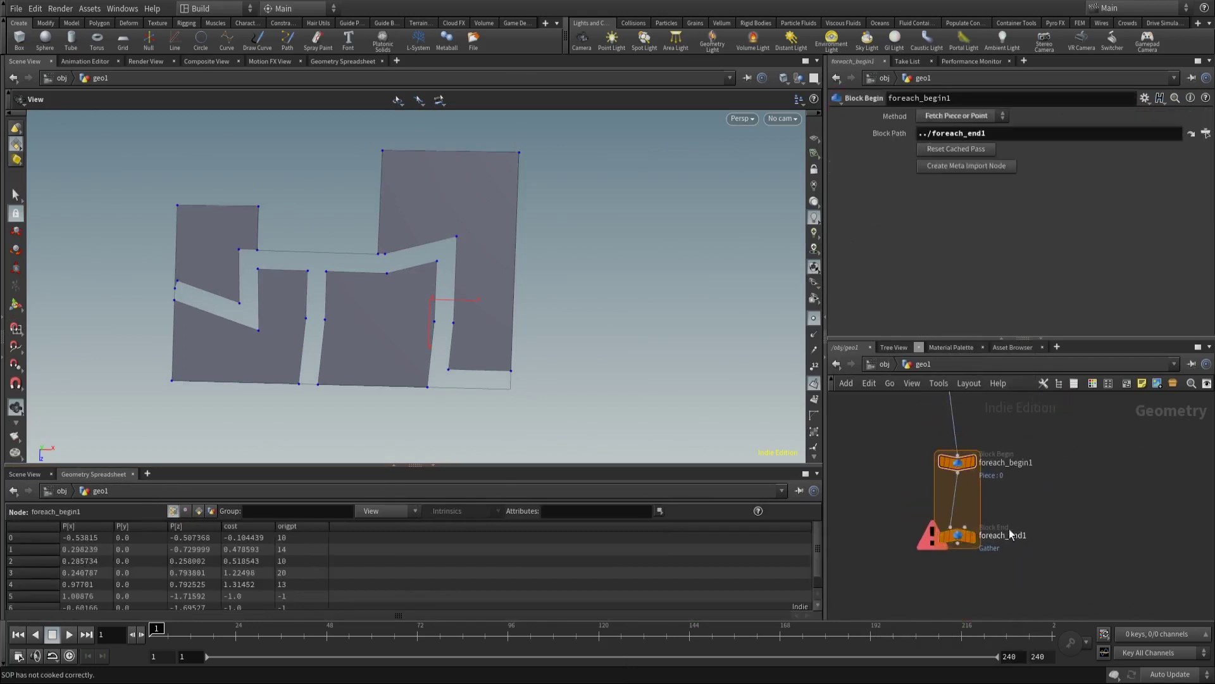
click(957, 461)
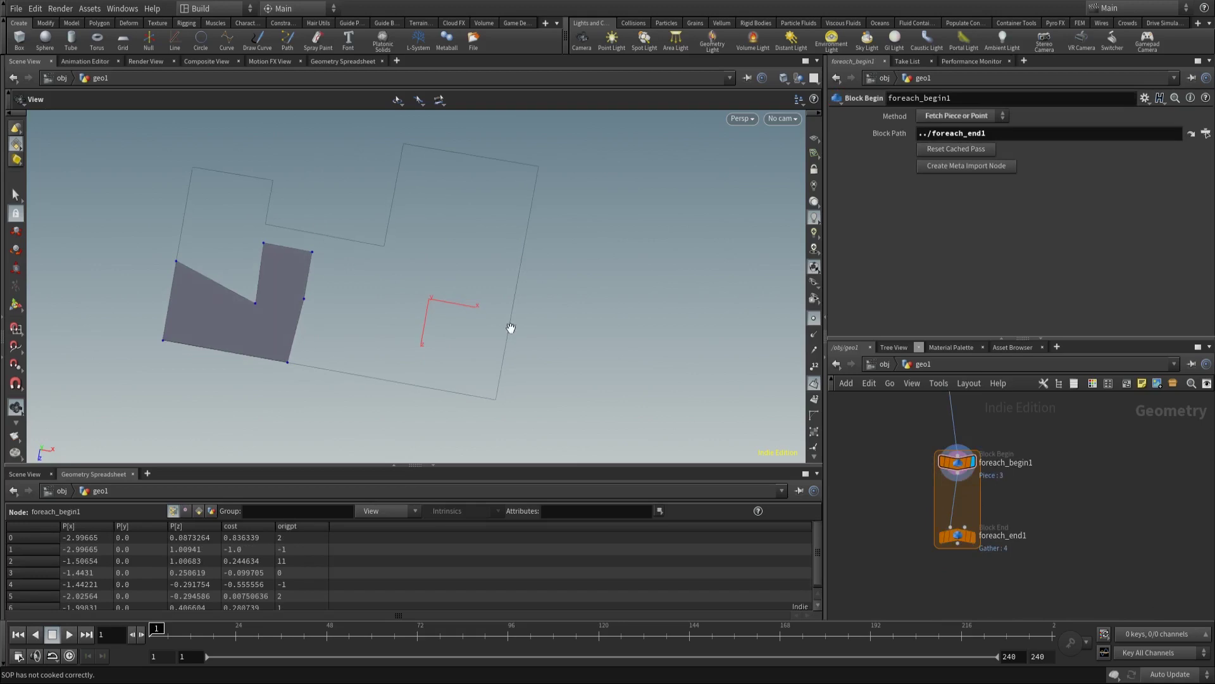
Display boolean1 and turn on its A-B Seams output edge group
middle_drag(975, 380, 996, 471)
click(973, 468)
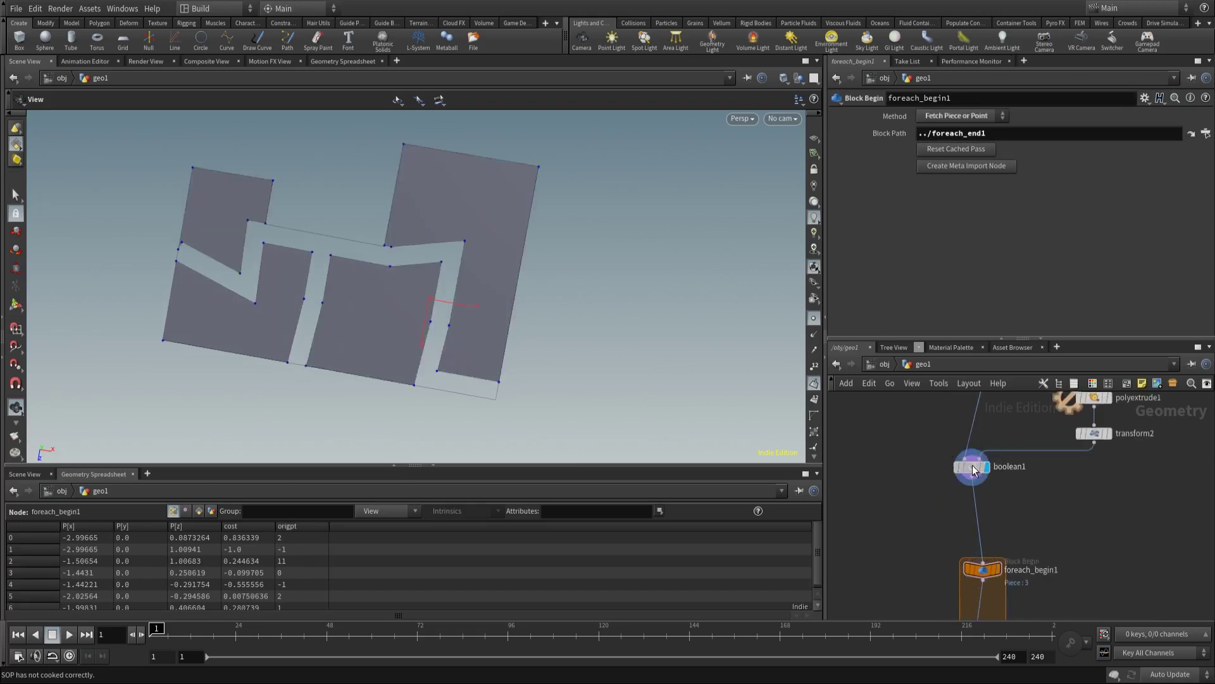
click(972, 467)
scroll(962, 219, down, 5)
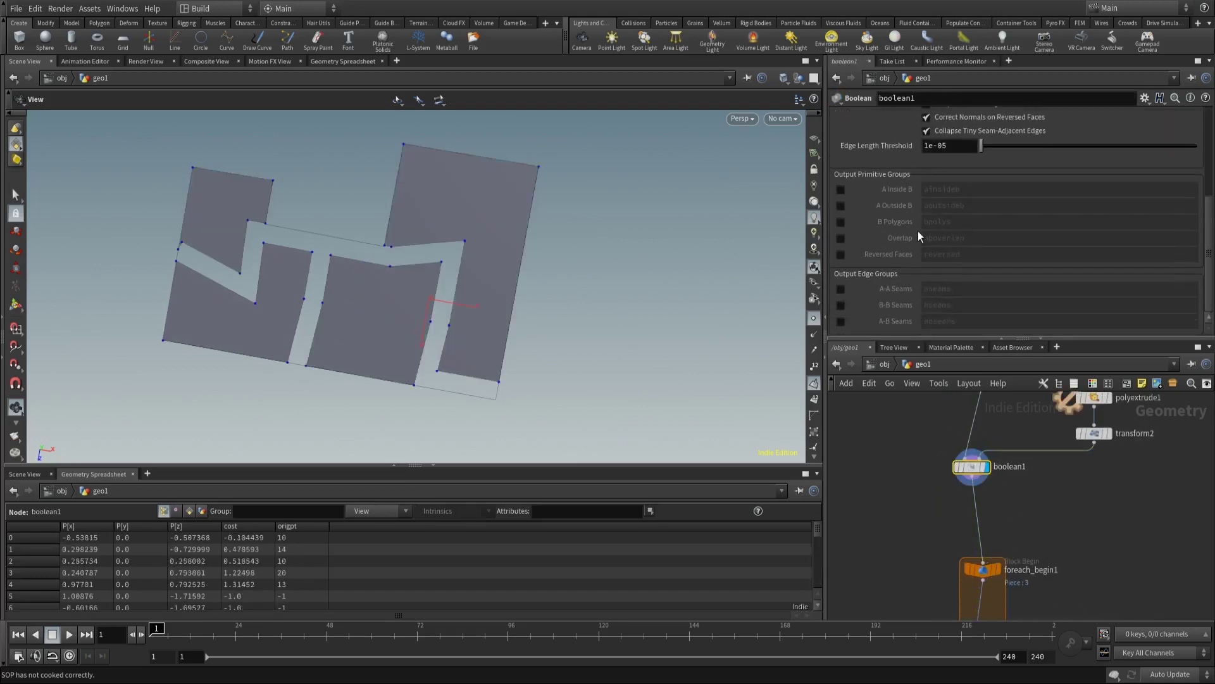
click(842, 321)
Add a Group Promote node after boolean1, set its Group to abseams, and display it
key(Tab)
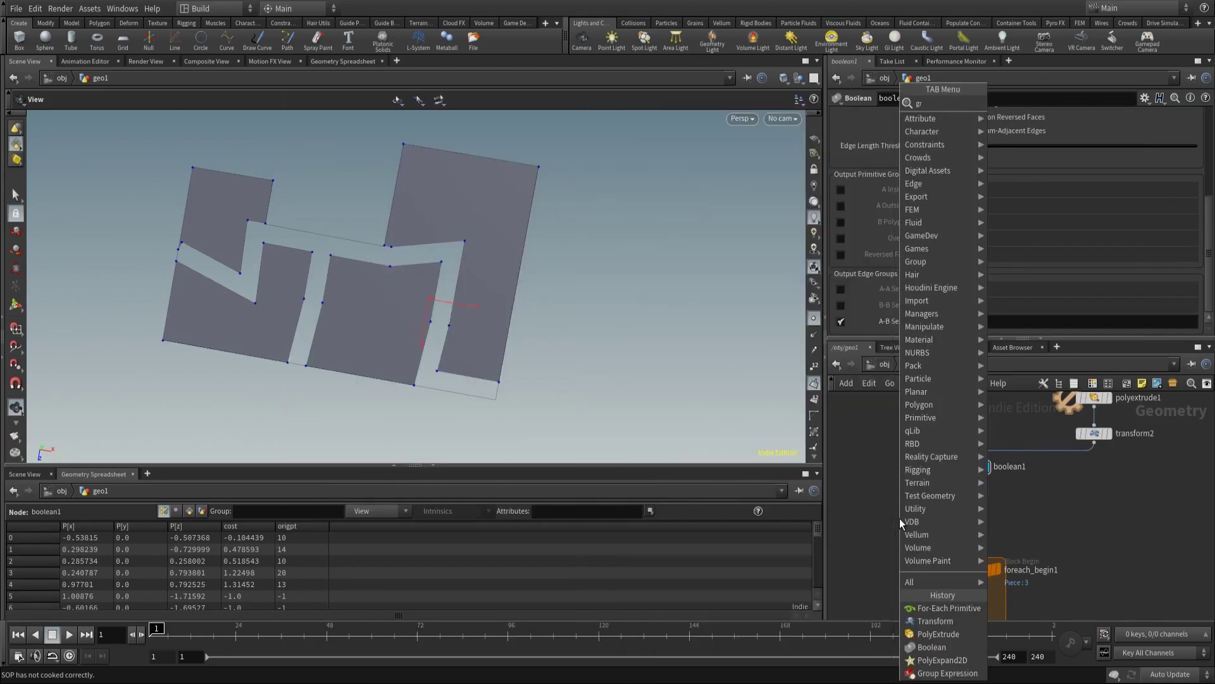
text(grouppro)
key(Return)
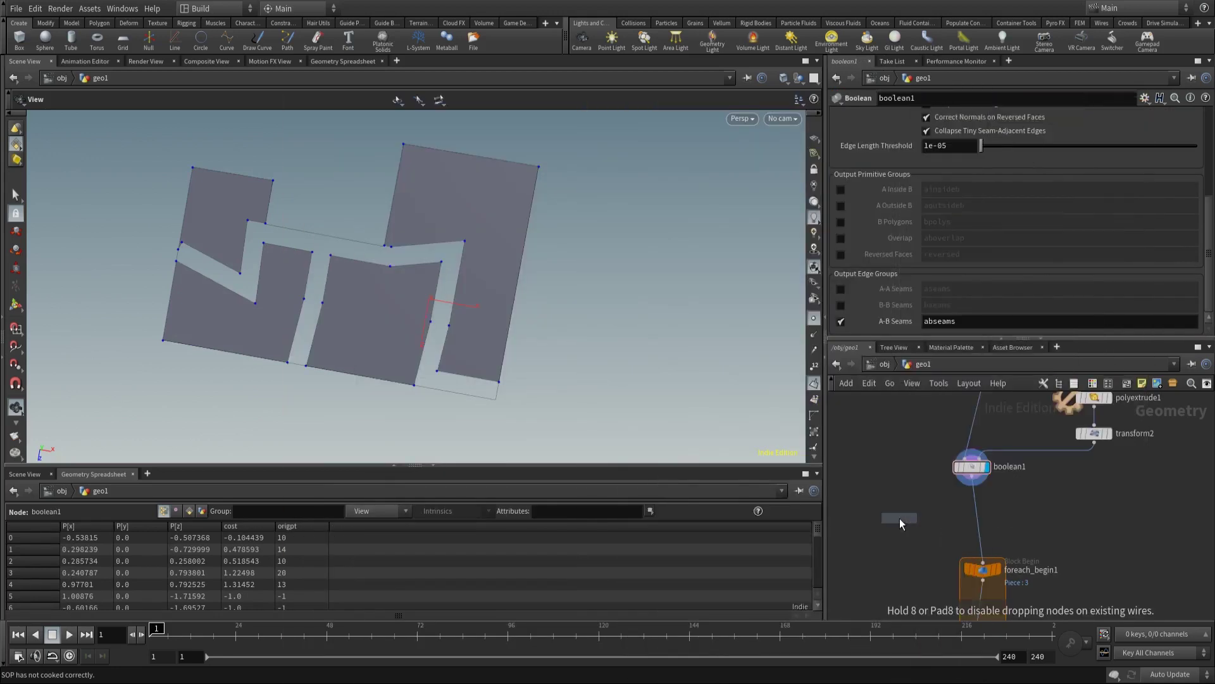
click(902, 519)
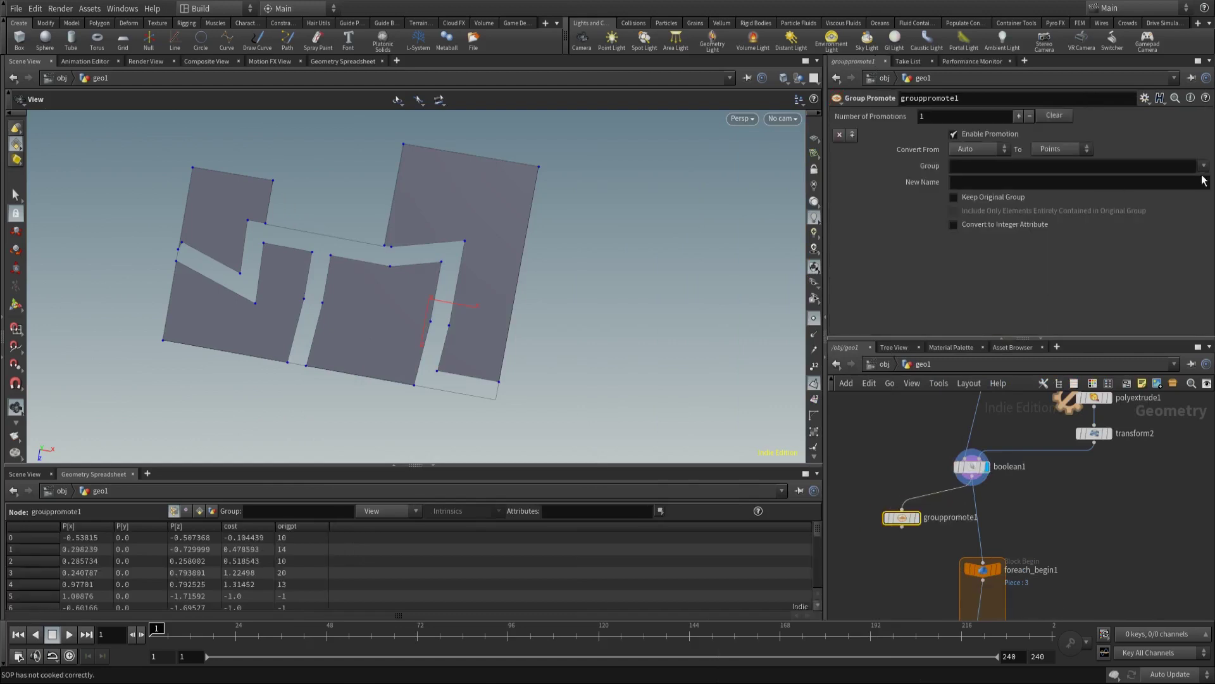
click(1203, 166)
click(1190, 181)
drag(911, 521, 911, 514)
click(915, 510)
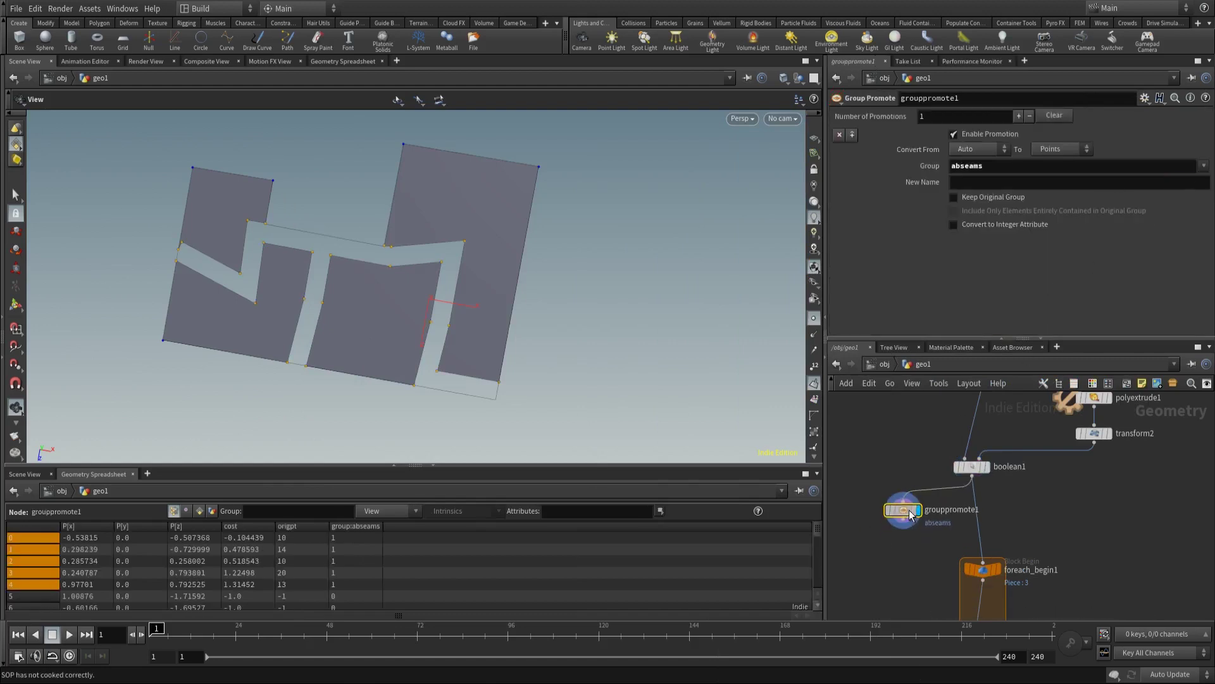
Set grouppromote1 to convert the abseams group to Edges and check the seams along the walkway
click(1040, 151)
click(1054, 177)
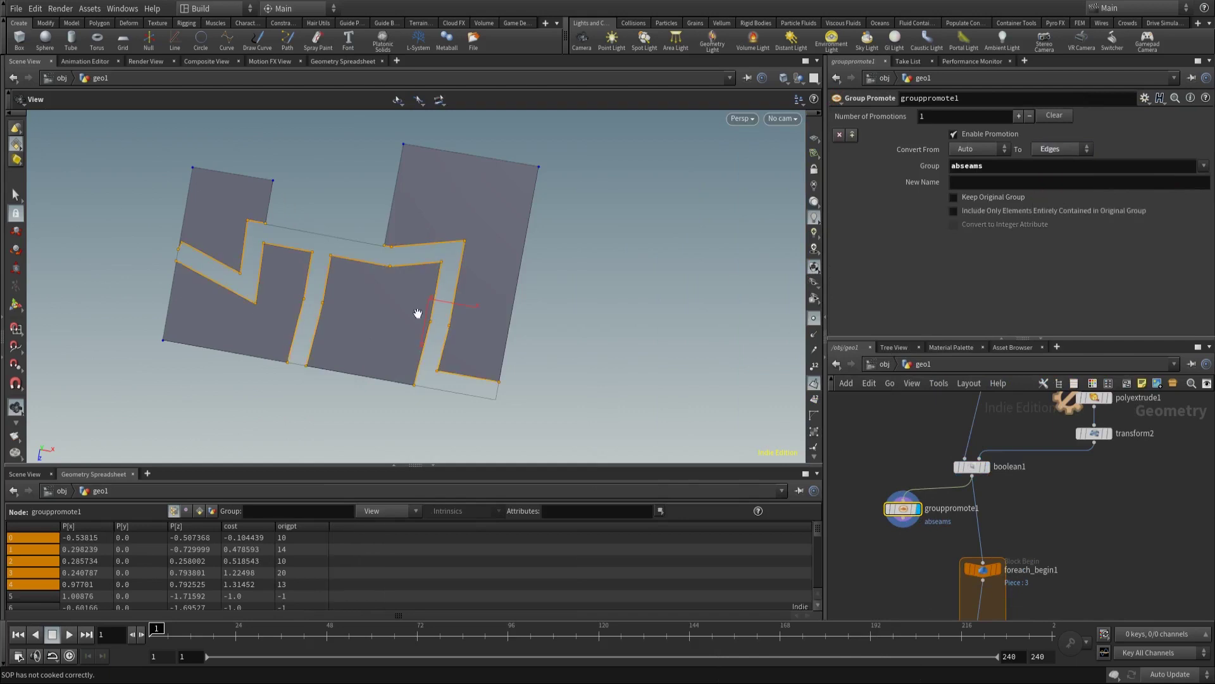
drag(420, 312, 451, 264)
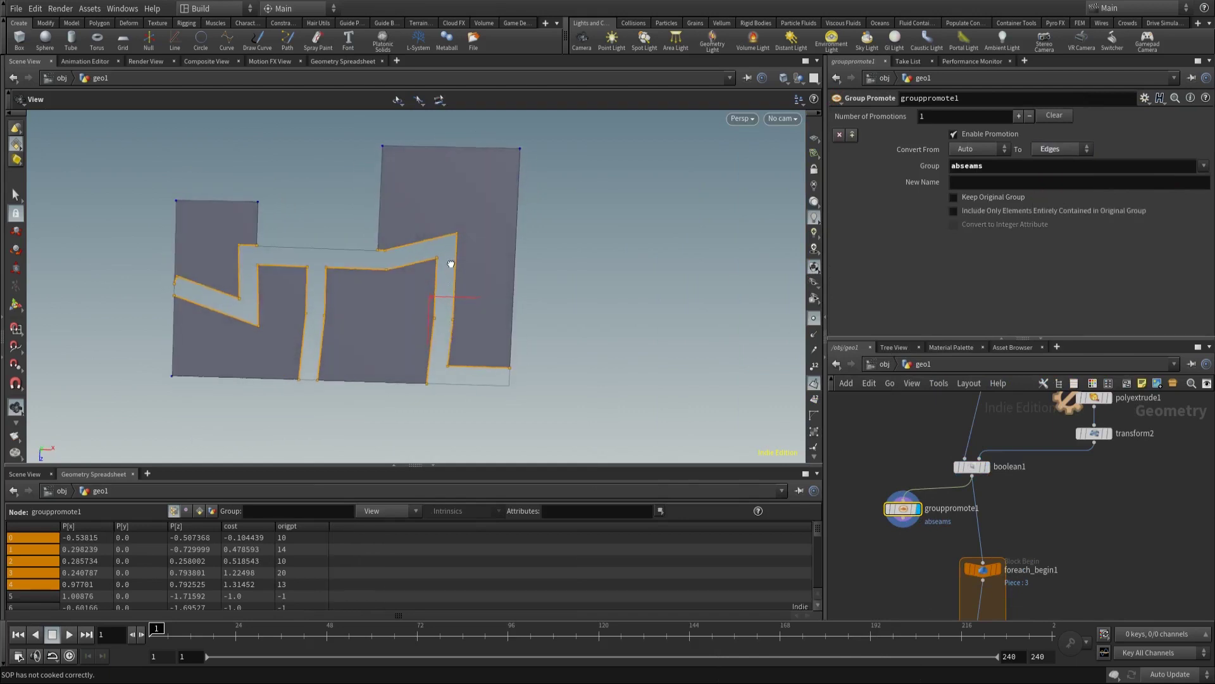
middle_drag(462, 357, 483, 342)
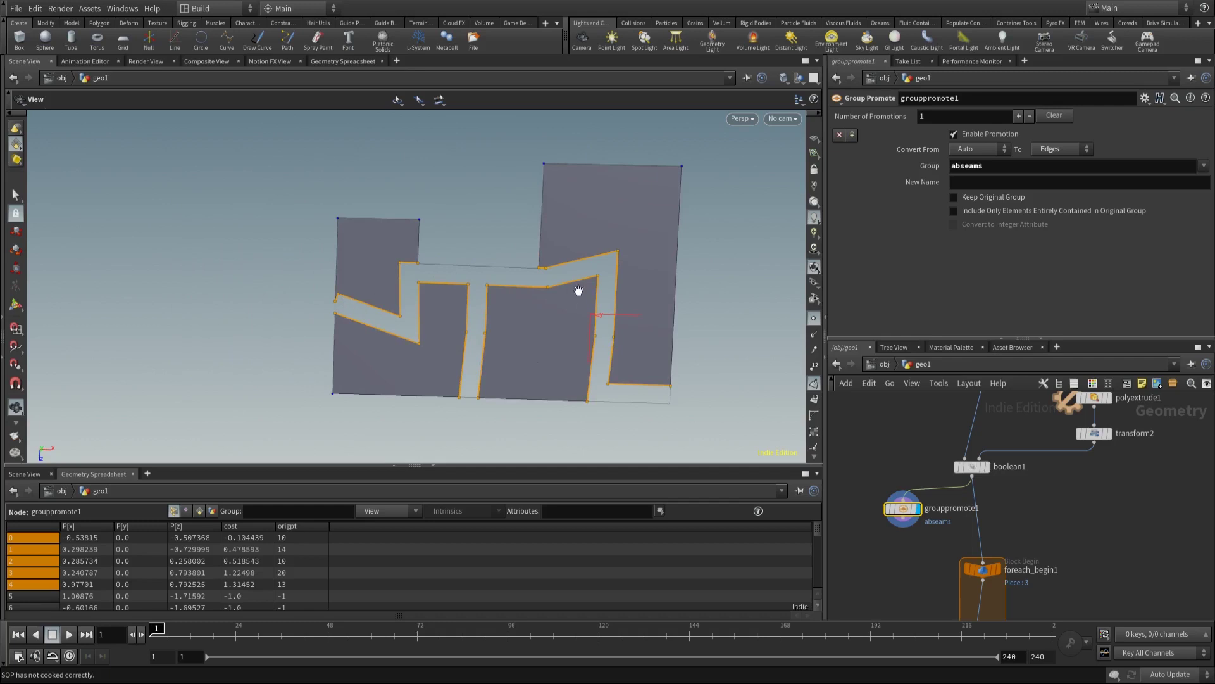
Add a Dissolve node inside the for-each block, feed it from foreach_begin1, and display it
middle_drag(577, 290, 445, 198)
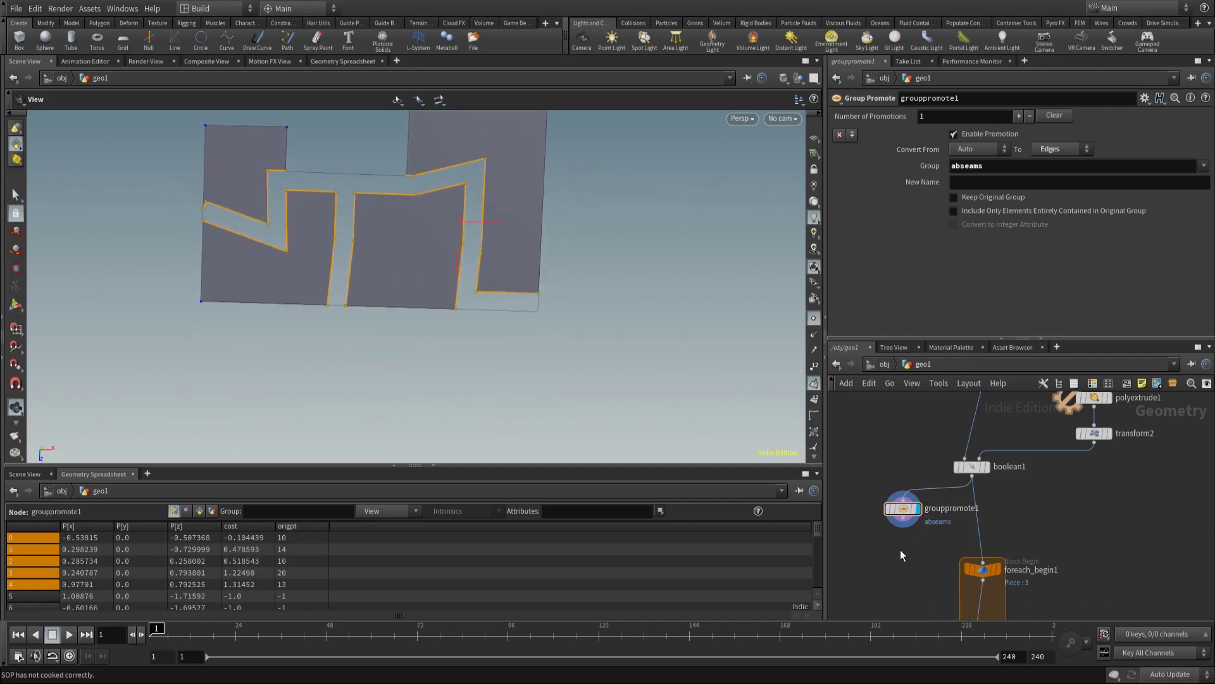
middle_drag(901, 588, 901, 507)
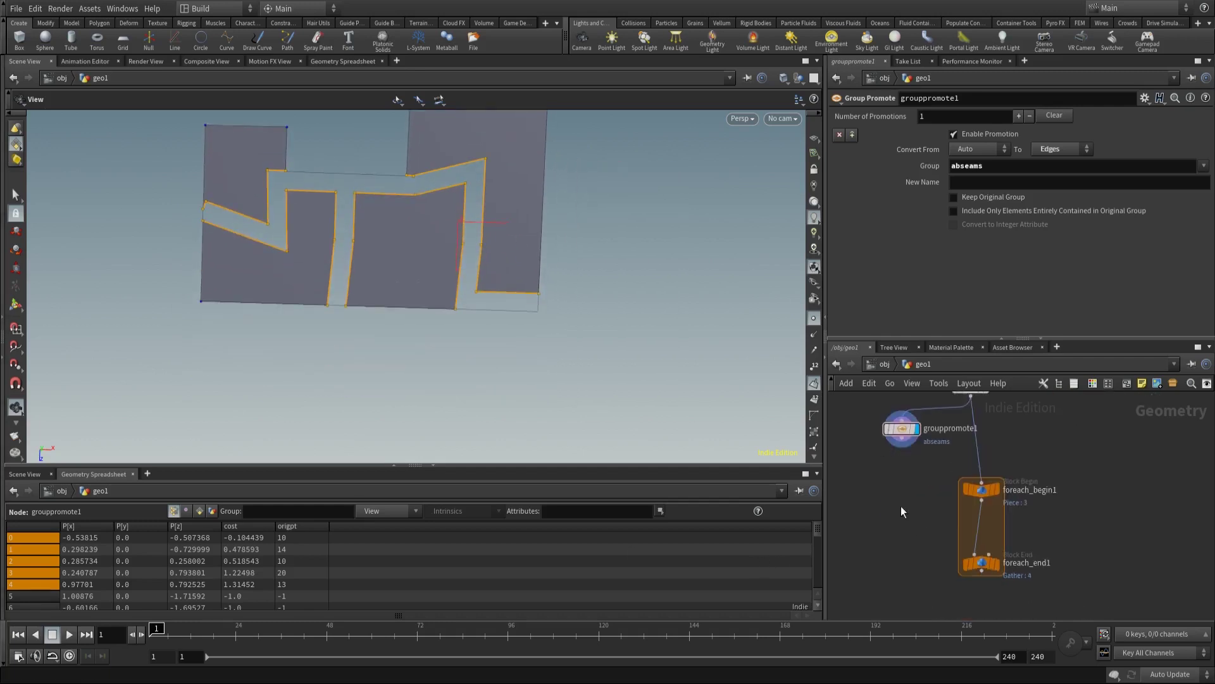
key(Tab)
mouse_move(895, 525)
text(polycut)
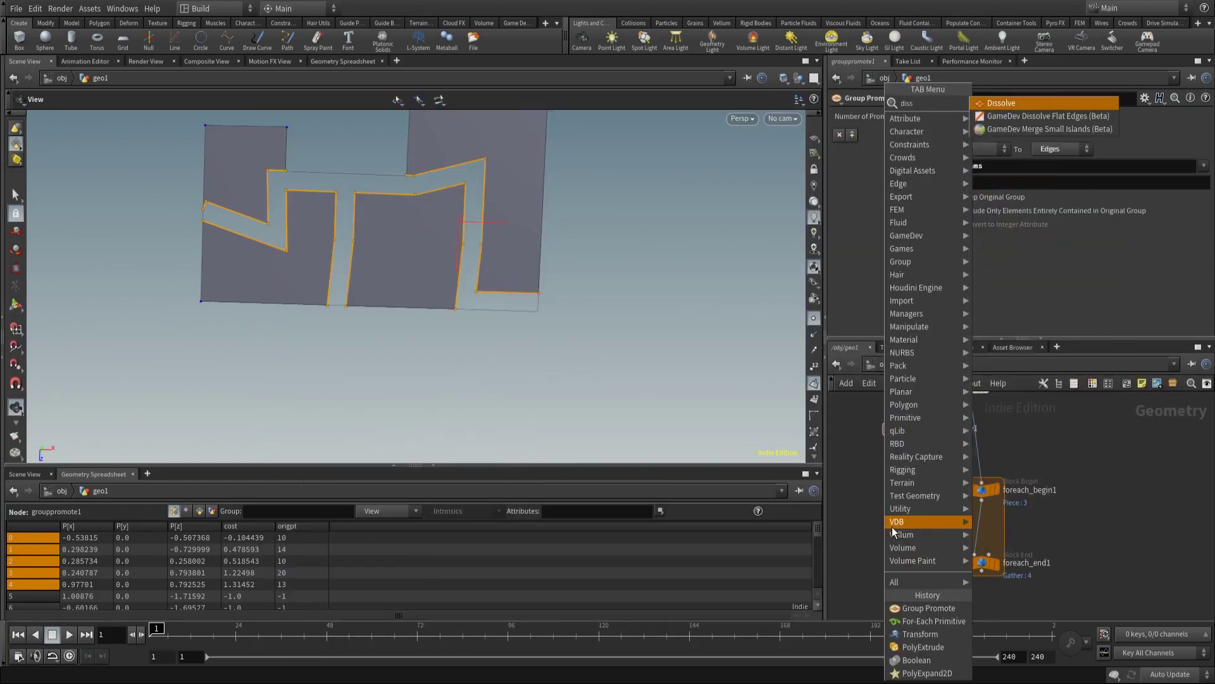
key(Return)
click(890, 527)
scroll(1135, 542, down, 3)
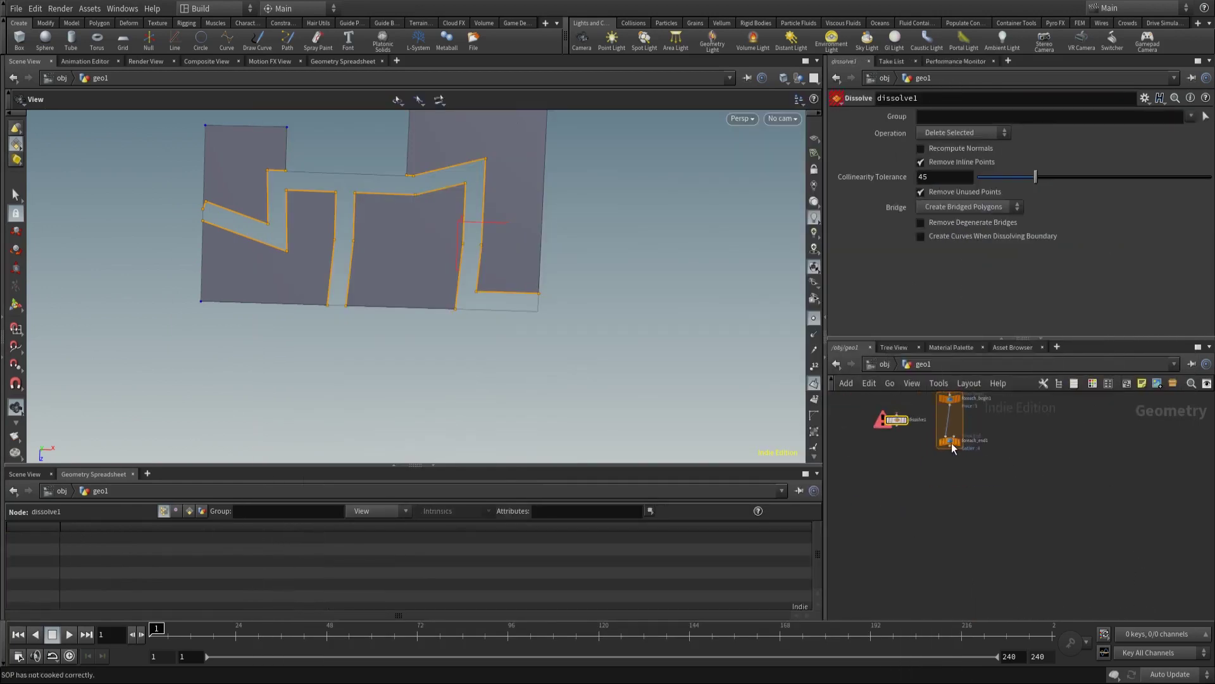
scroll(880, 507, up, 2)
scroll(882, 507, up, 2)
drag(882, 499, 1019, 556)
click(1037, 555)
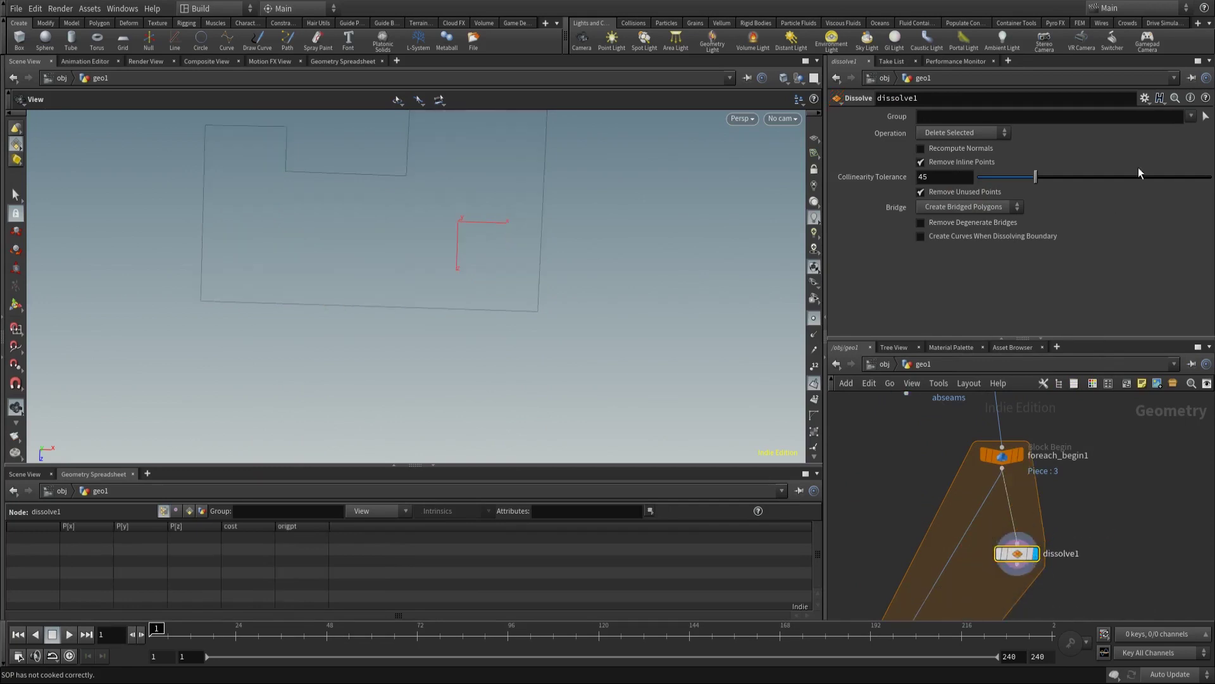
Set dissolve1's Group to abseams and display foreach_end1 to check the merged pieces
click(1189, 117)
click(1067, 116)
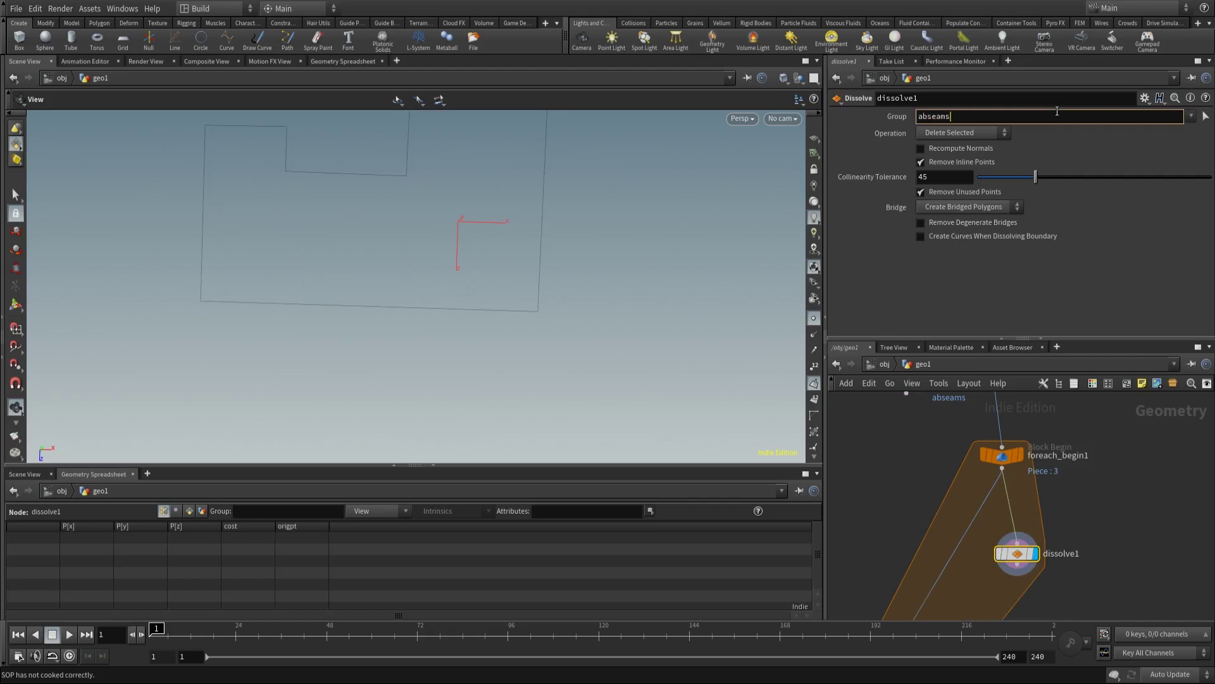
key(Return)
middle_drag(886, 484, 947, 374)
scroll(928, 553, down, 2)
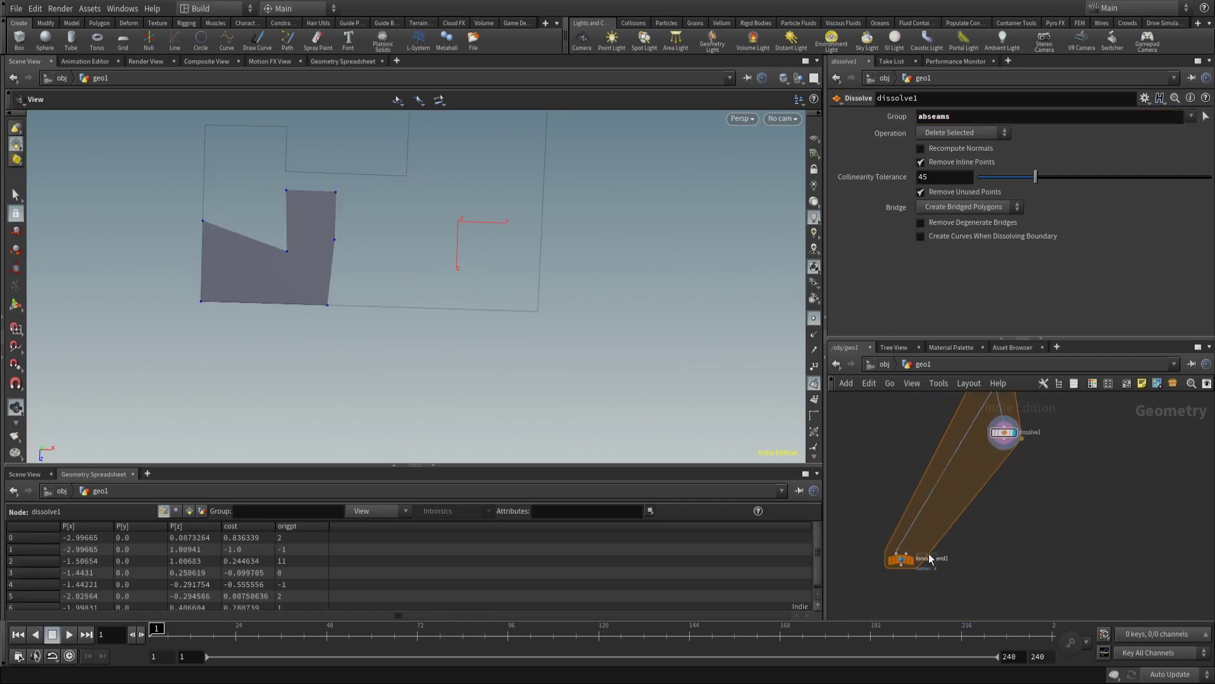
click(911, 558)
middle_drag(1004, 441, 1002, 496)
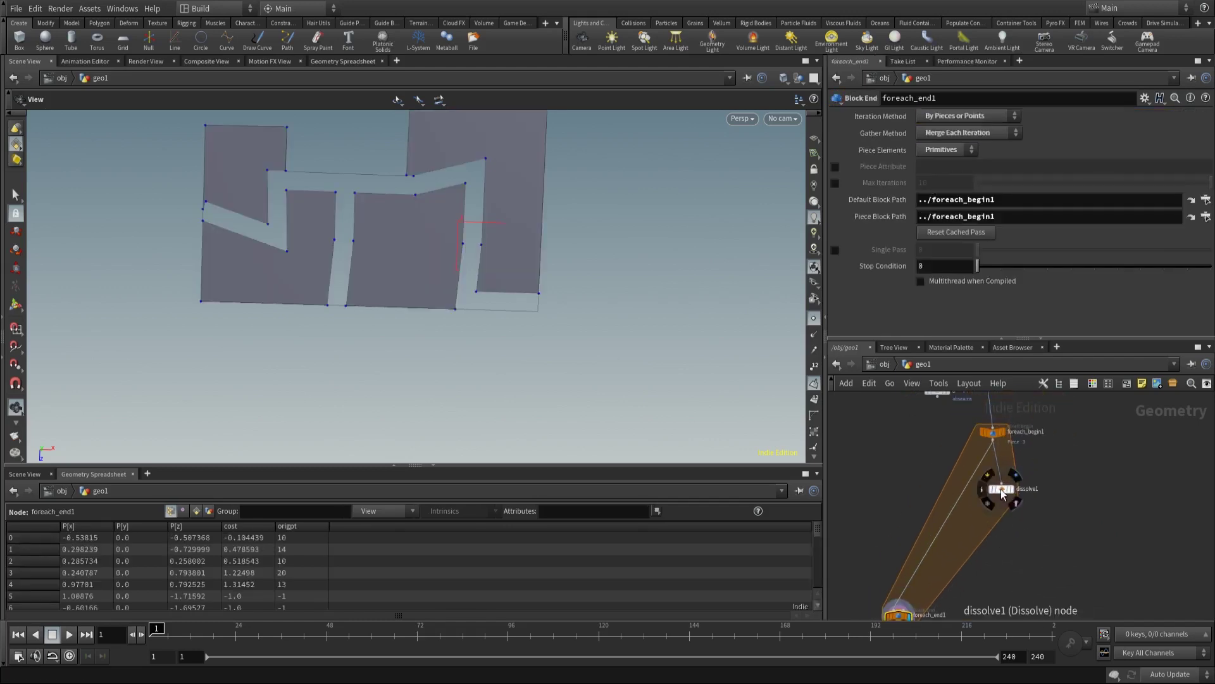
Display dissolve1, set its Operation to Delete Non-Selected, and turn on Create Curves When Dissolving Boundary
click(1003, 490)
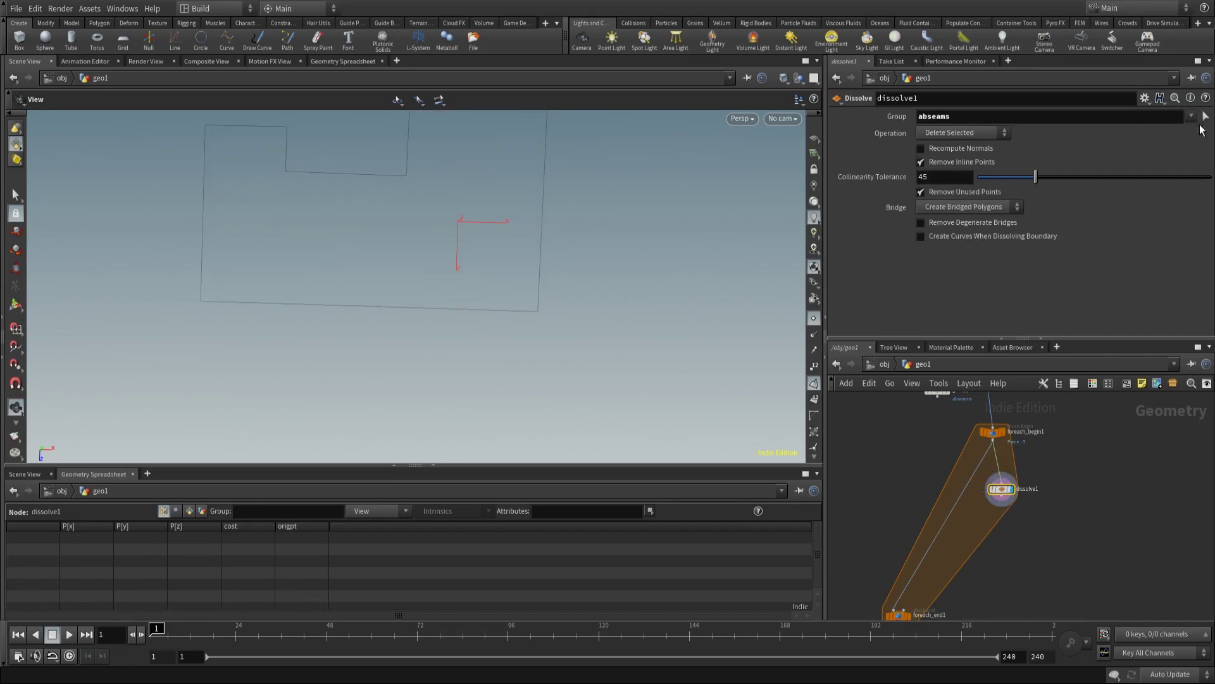
click(1191, 115)
click(1174, 129)
click(963, 135)
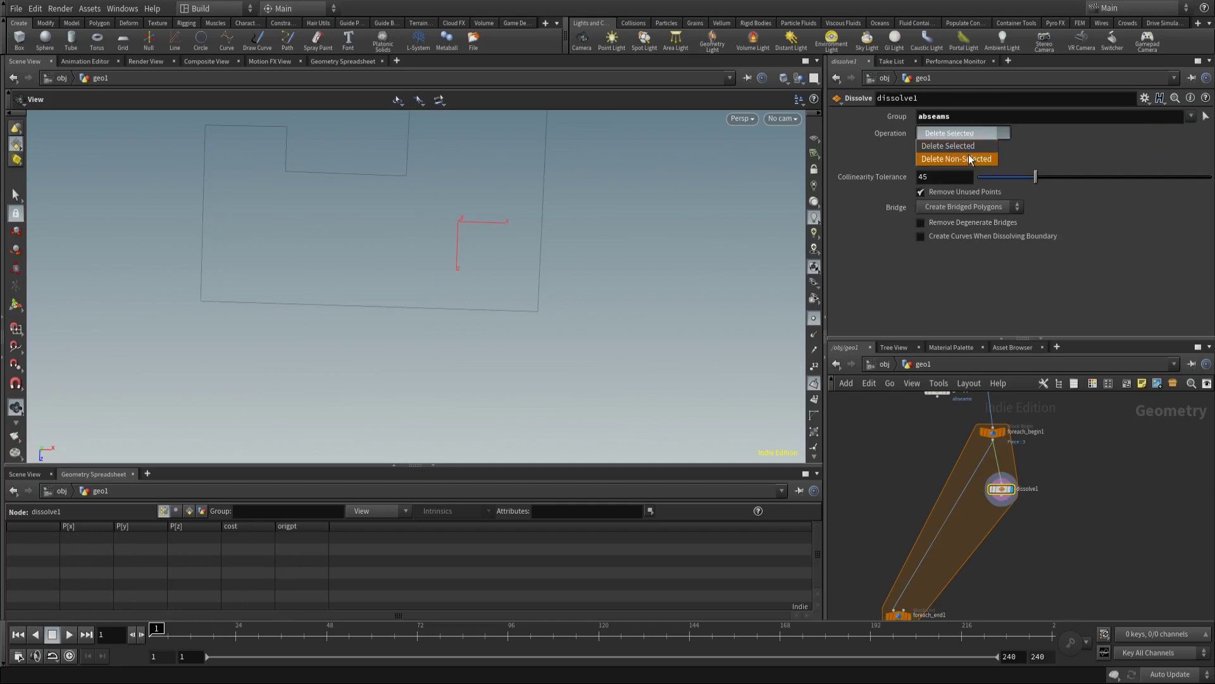
click(973, 155)
click(920, 236)
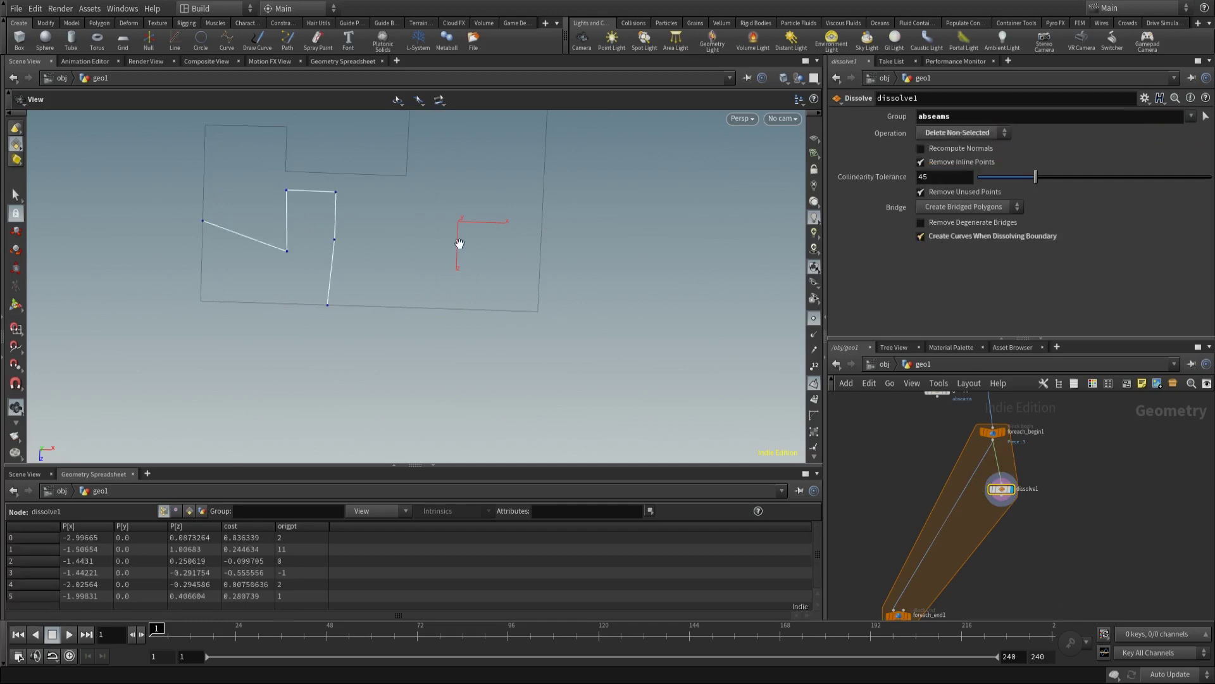
alt+drag(462, 244, 440, 221)
Paste a copy of dissolve1 outside the loop, feed it from boolean1, and inspect the seam curves of all rooms
middle_drag(1016, 493, 979, 573)
scroll(998, 533, up, 2)
key(ctrl+c)
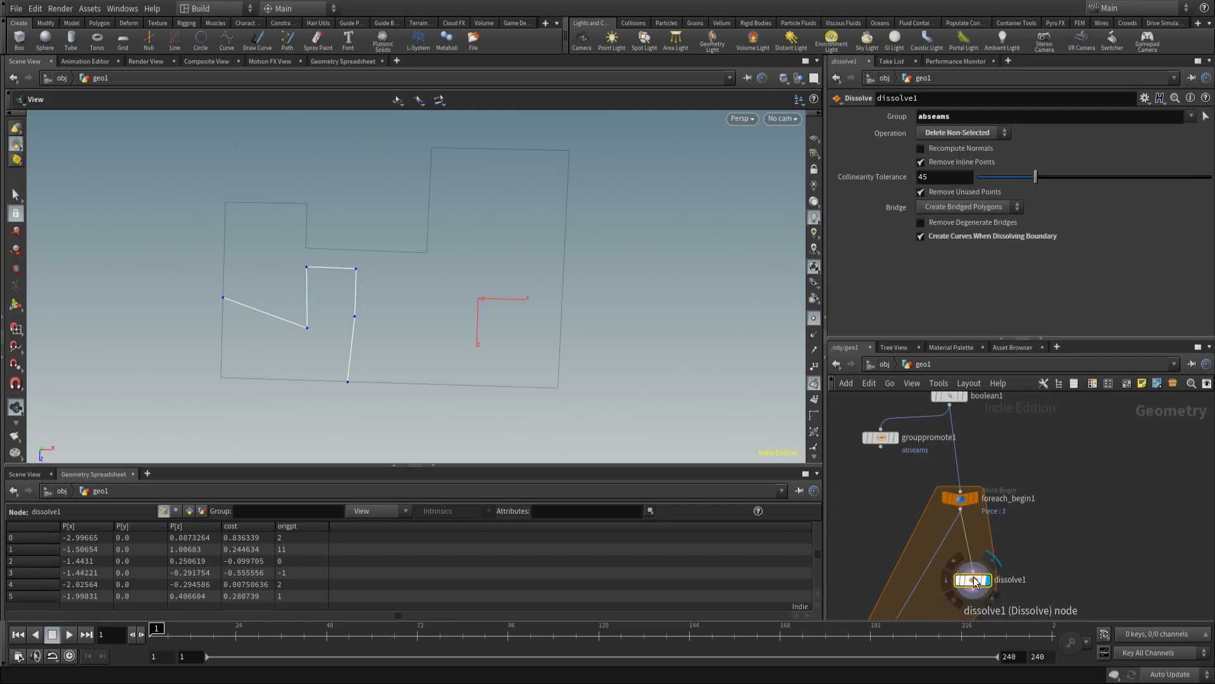
key(ctrl+v)
click(1054, 450)
click(949, 401)
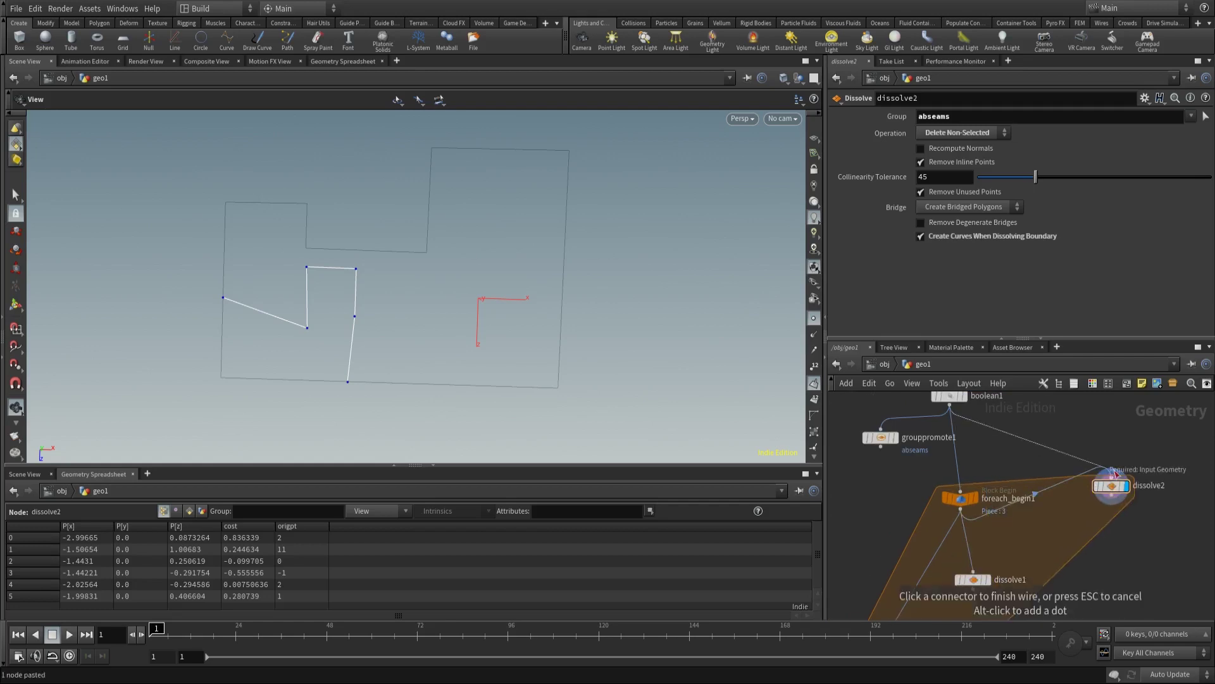
click(1111, 477)
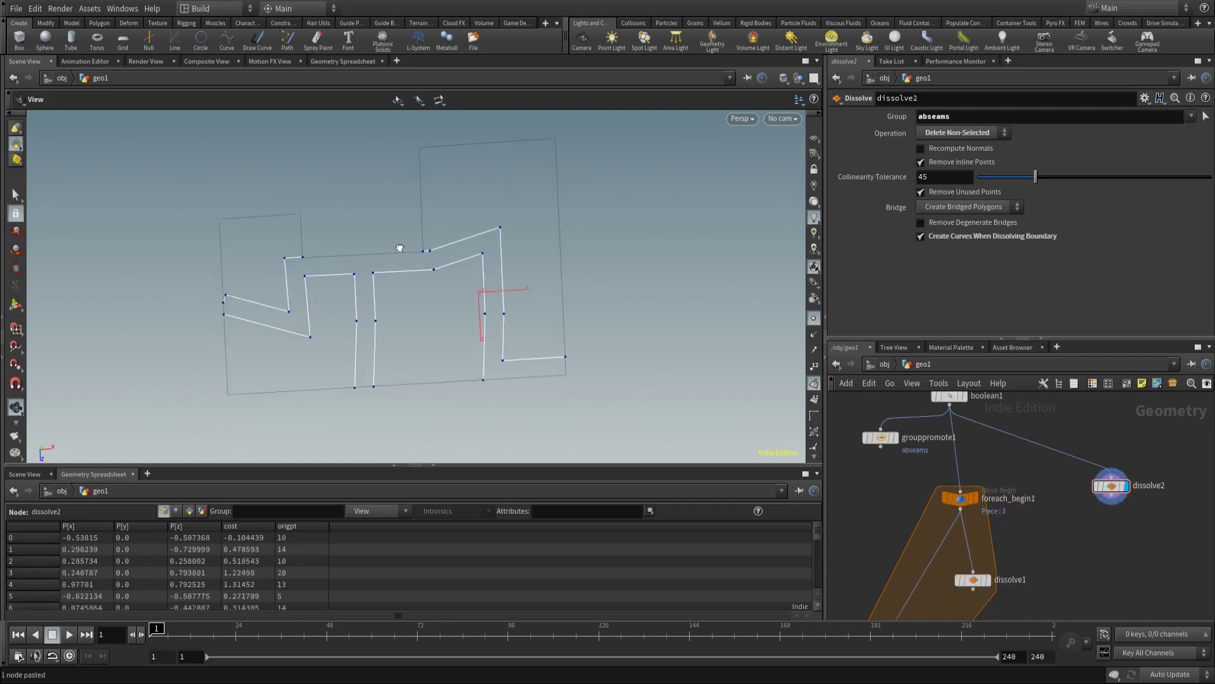
drag(399, 247, 414, 273)
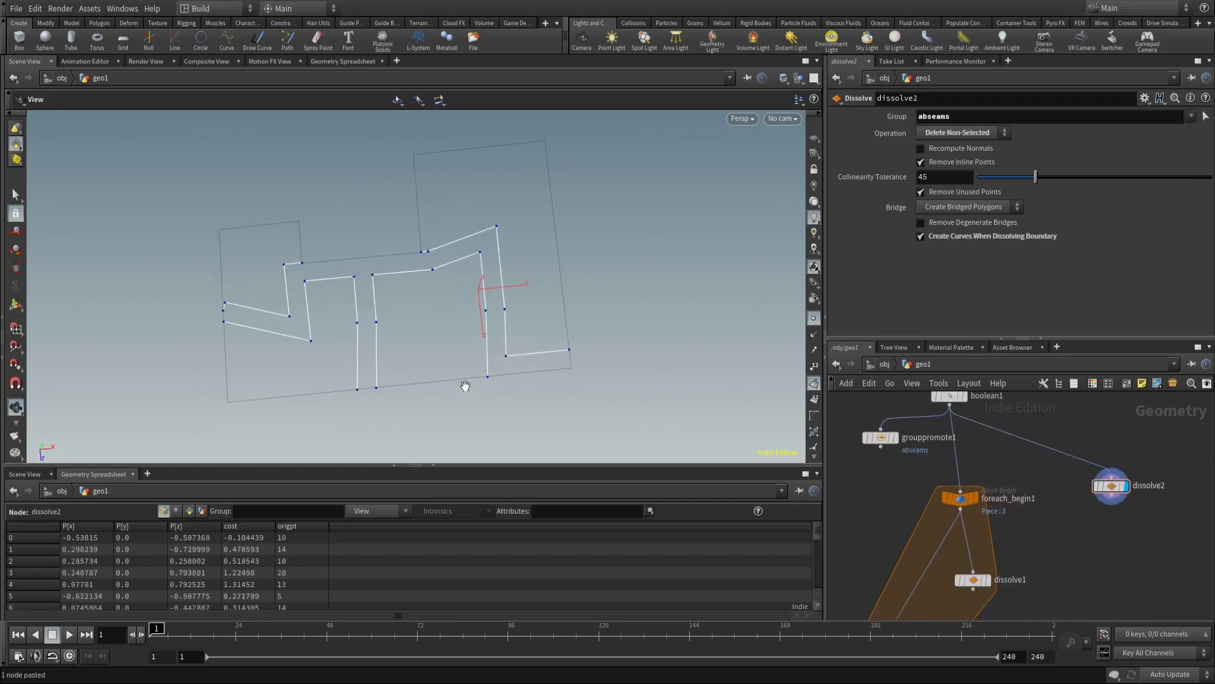
drag(460, 365, 439, 288)
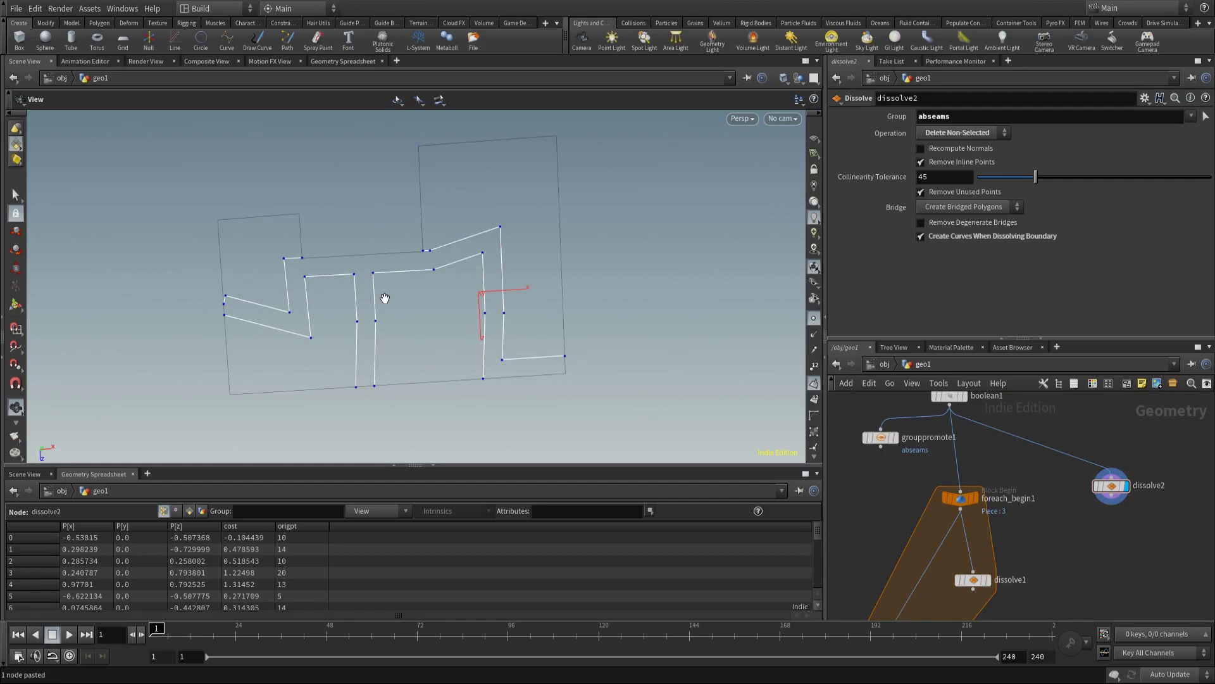
mouse_move(1112, 489)
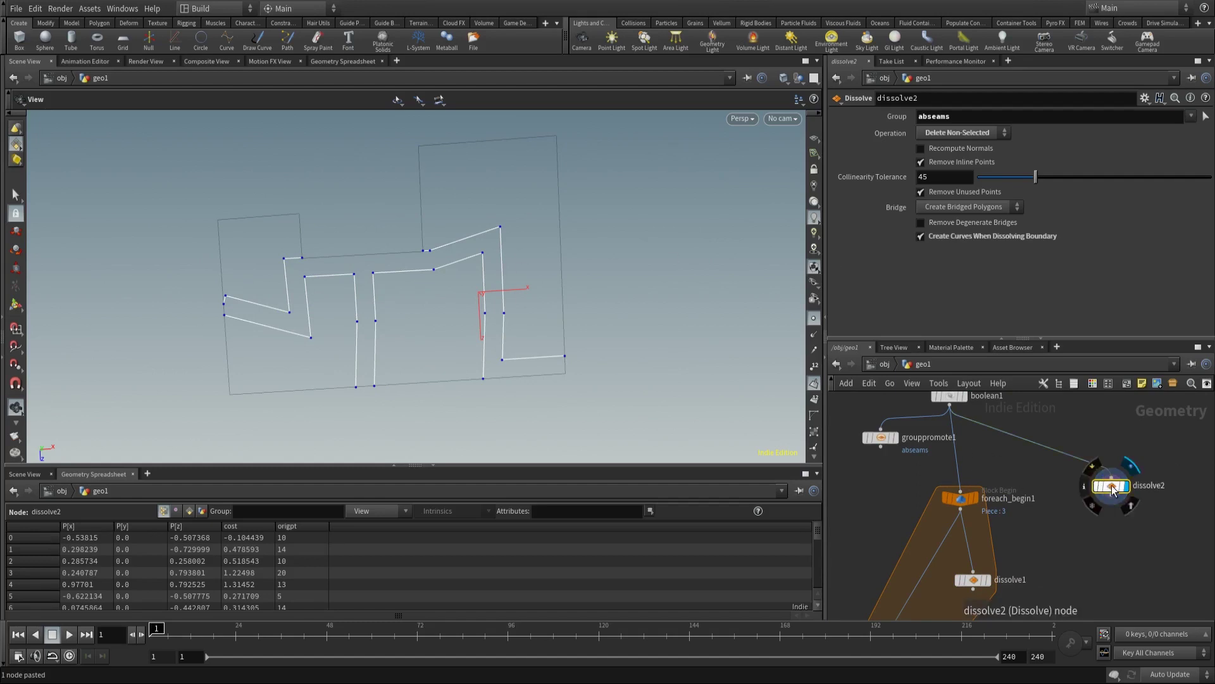
Delete the dissolve2 copy and display dissolve1 inside the loop again
key(Delete)
middle_drag(1035, 545, 1038, 481)
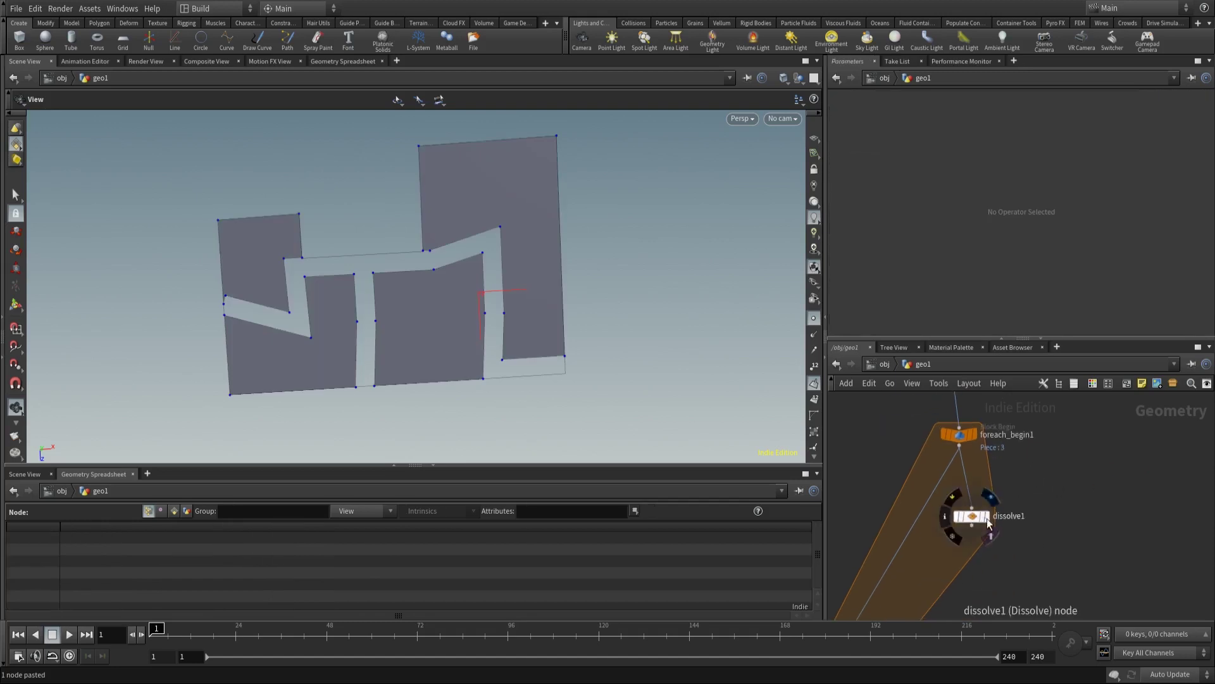
key(r)
drag(978, 518, 1040, 511)
drag(301, 285, 306, 302)
Add a PolyPath node after dissolve1 and display it to join the seam edges into one curve
middle_drag(923, 542, 937, 474)
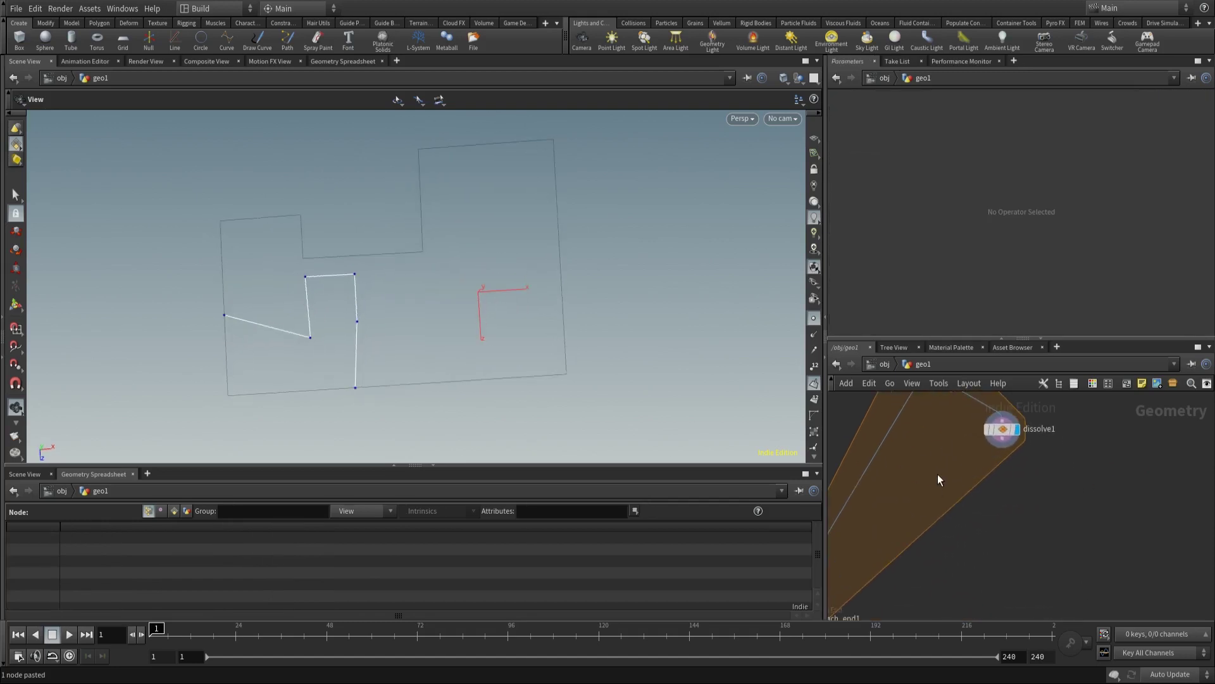
key(Tab)
text(polypa)
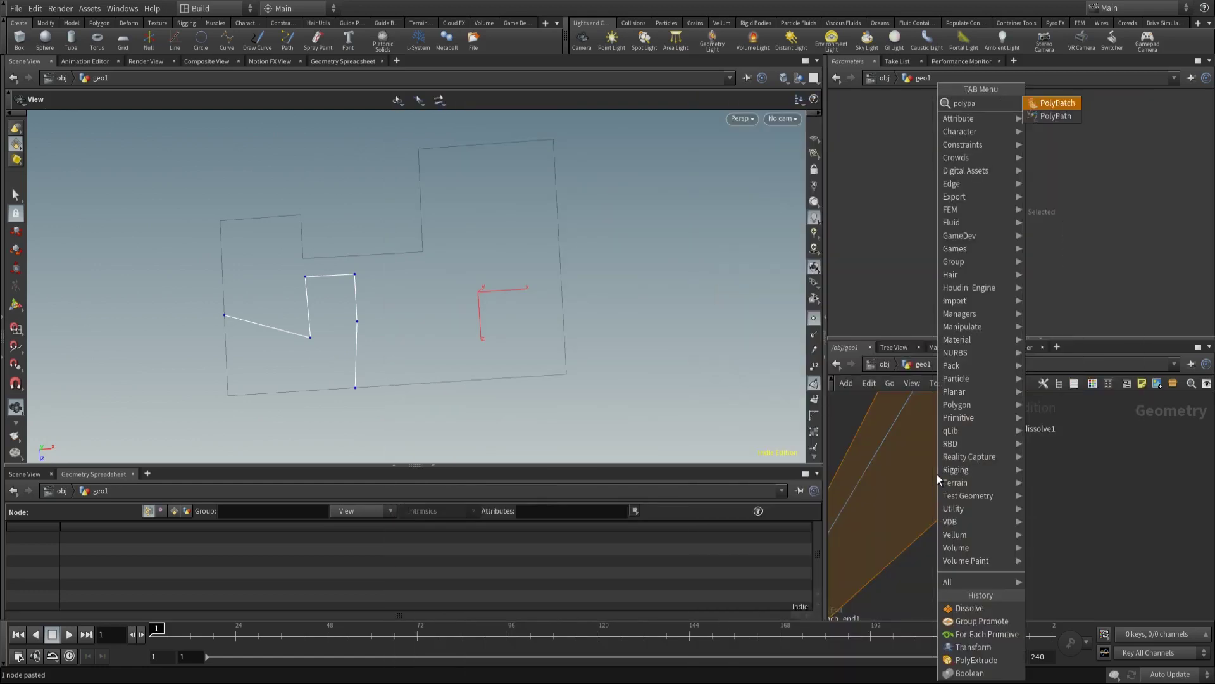
key(Down)
key(Return)
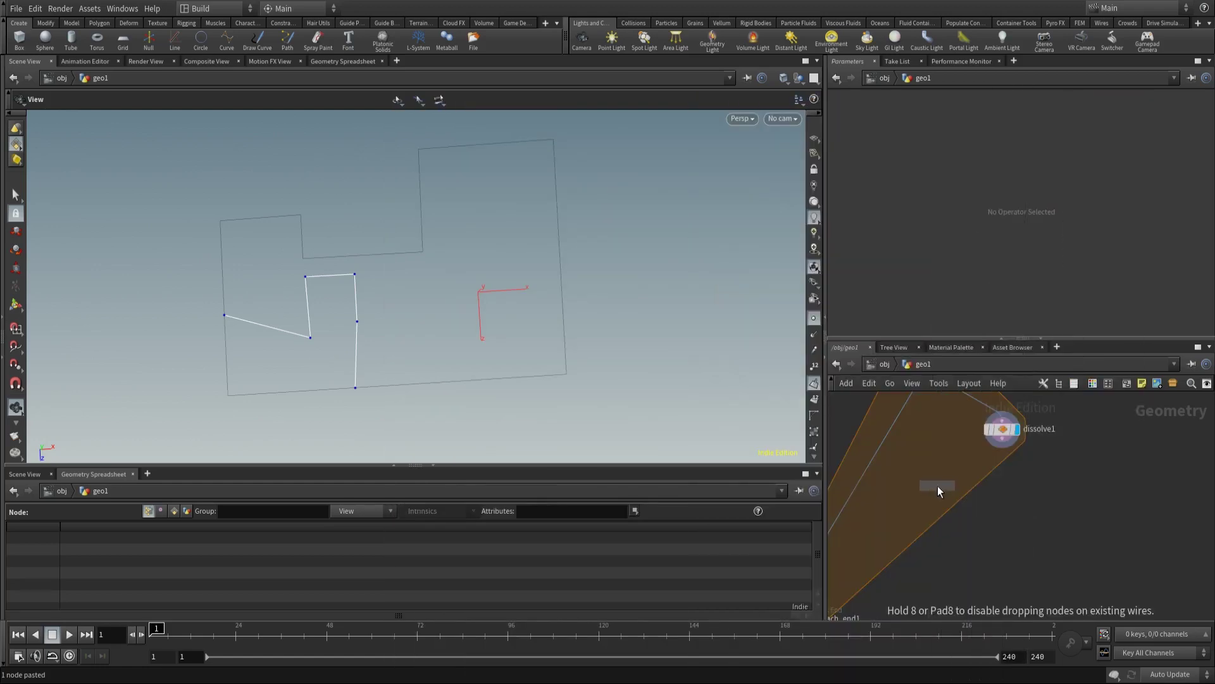
click(936, 485)
click(1006, 445)
click(936, 477)
drag(937, 485, 1002, 471)
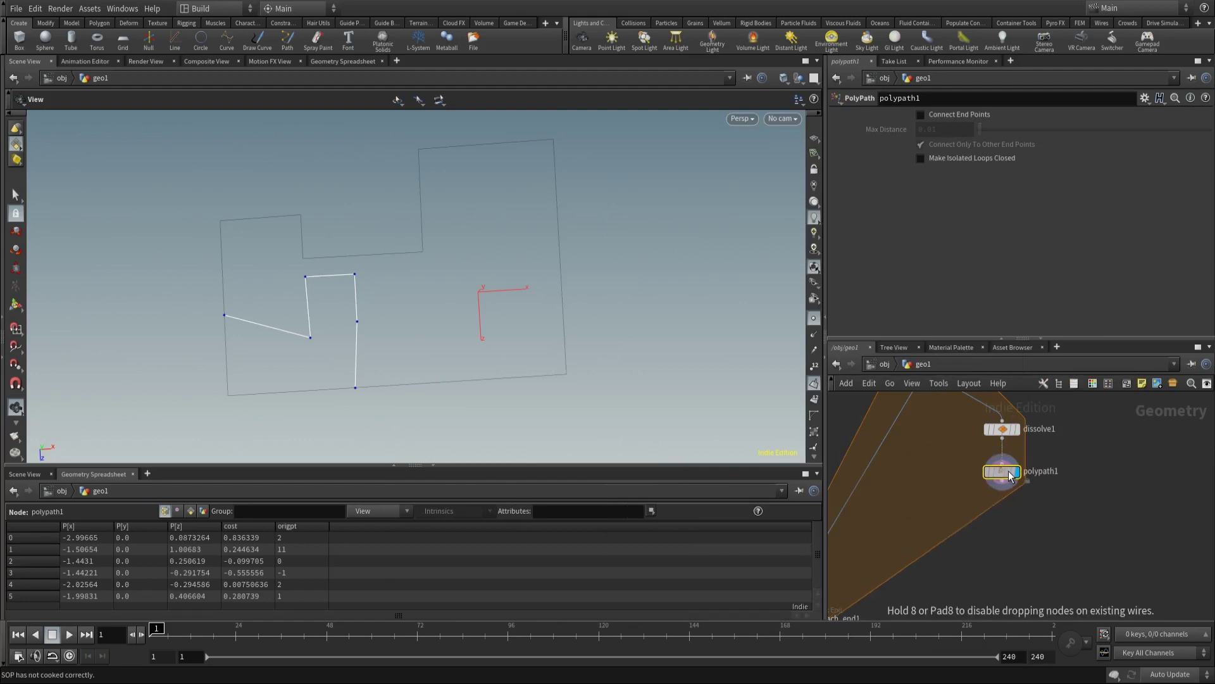
Add a Facet node after polypath1, display it, and turn on Remove Inline Points with a Distance of 0.11
key(Tab)
text(face)
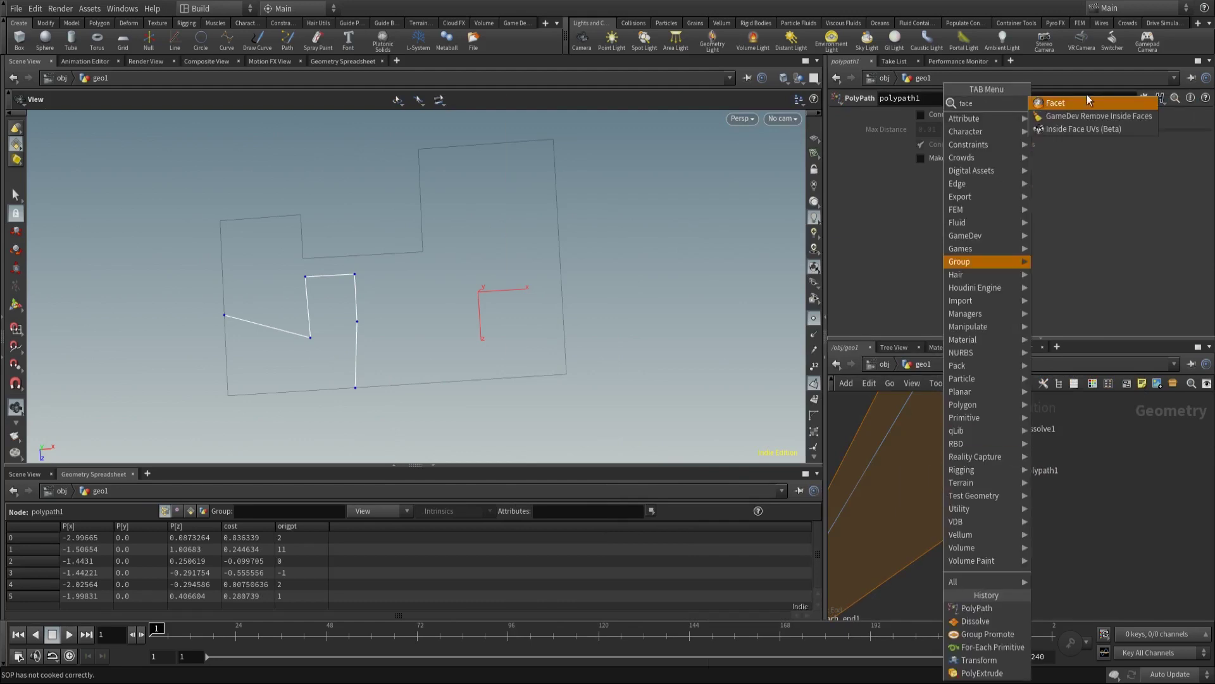
click(1064, 104)
click(997, 504)
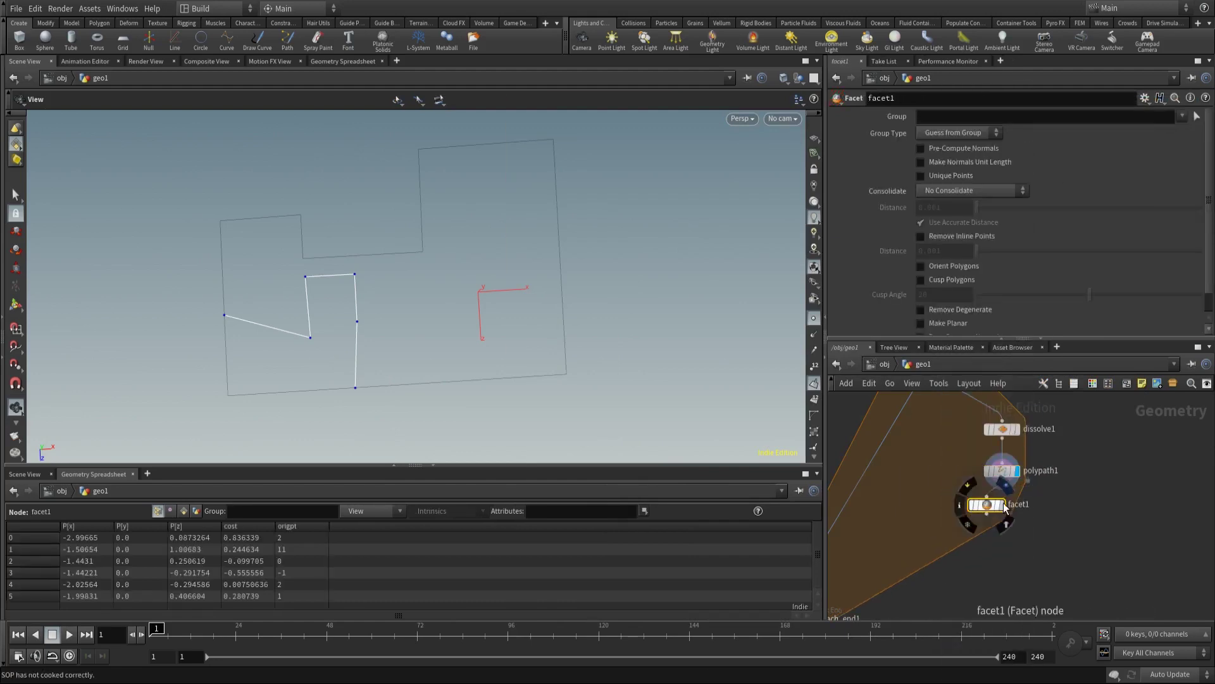
click(942, 236)
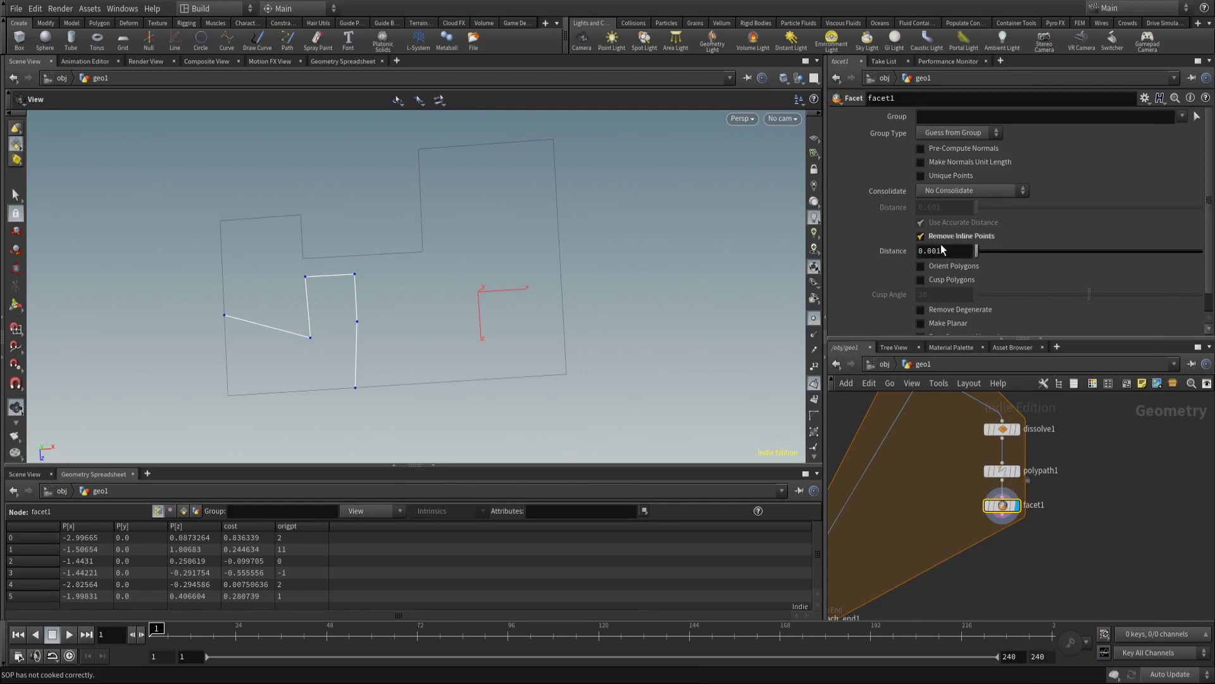
mouse_move(978, 252)
mouse_down()
mouse_move(990, 247)
mouse_move(980, 254)
mouse_up()
Add and display a Convert Line node after facet1, and show primitive numbers in the viewport
middle_drag(953, 505, 942, 465)
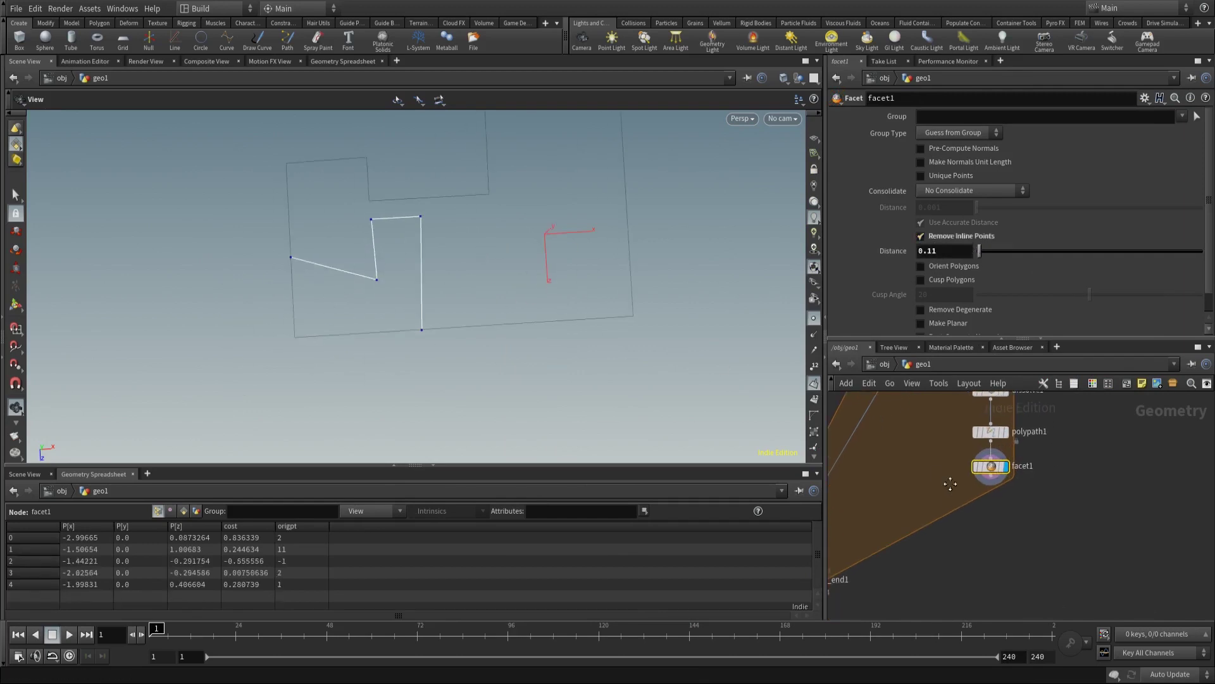
key(Tab)
text(c)
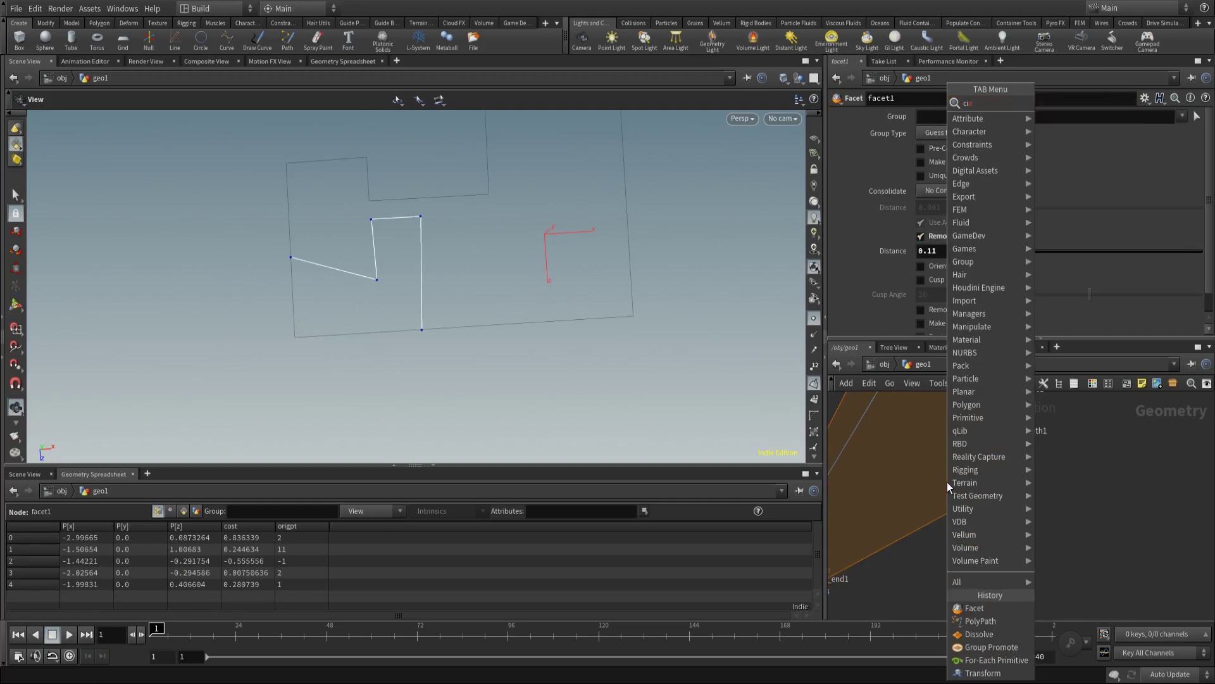
text(onver)
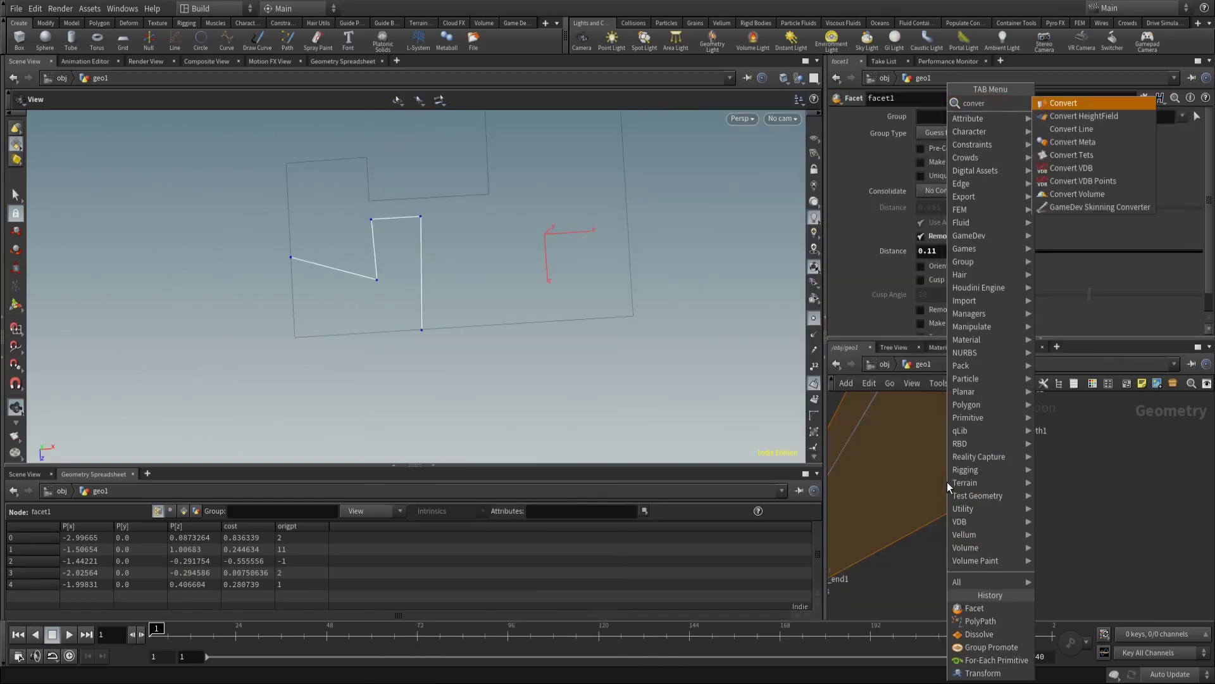
text(t l)
key(Return)
click(985, 516)
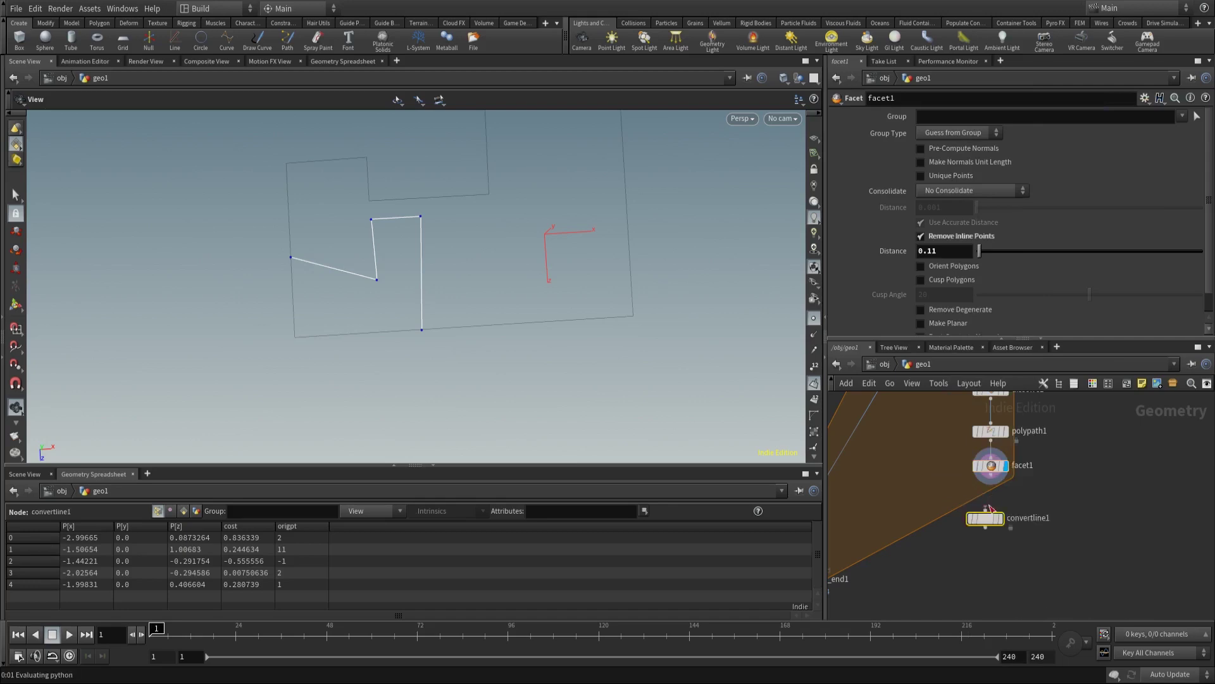
mouse_move(991, 482)
mouse_down()
mouse_move(985, 513)
mouse_move(990, 503)
mouse_up()
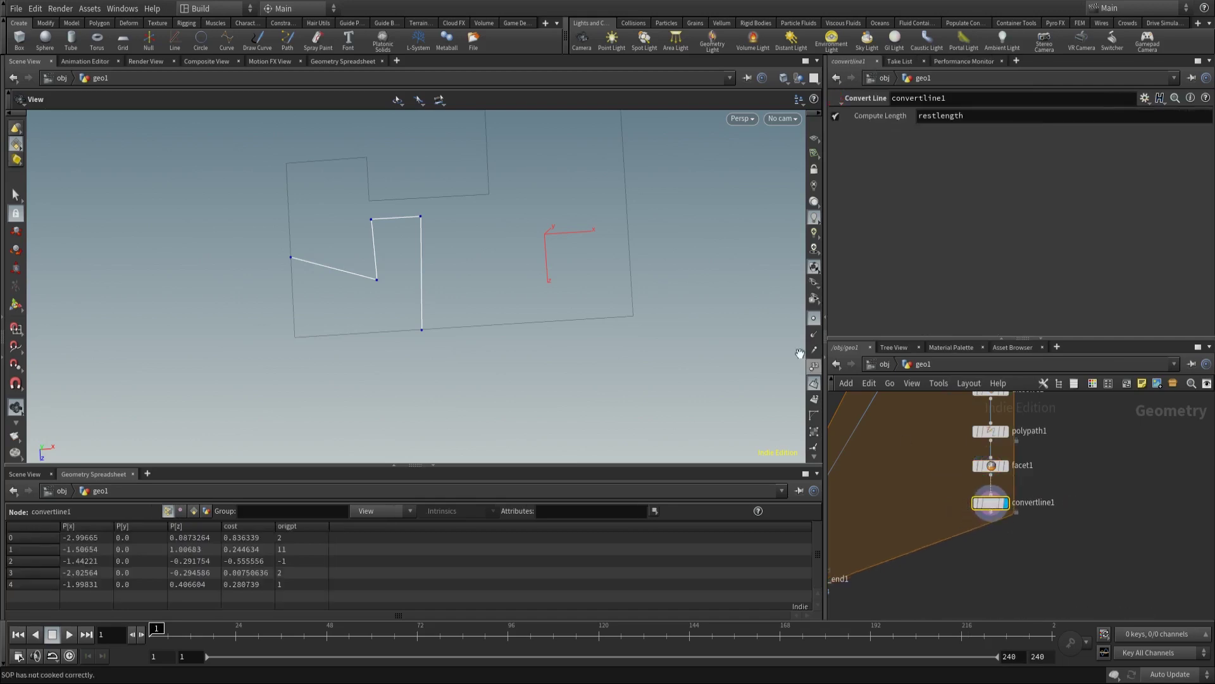
click(814, 398)
Add a Measure node after convertline1 and display it
key(Tab)
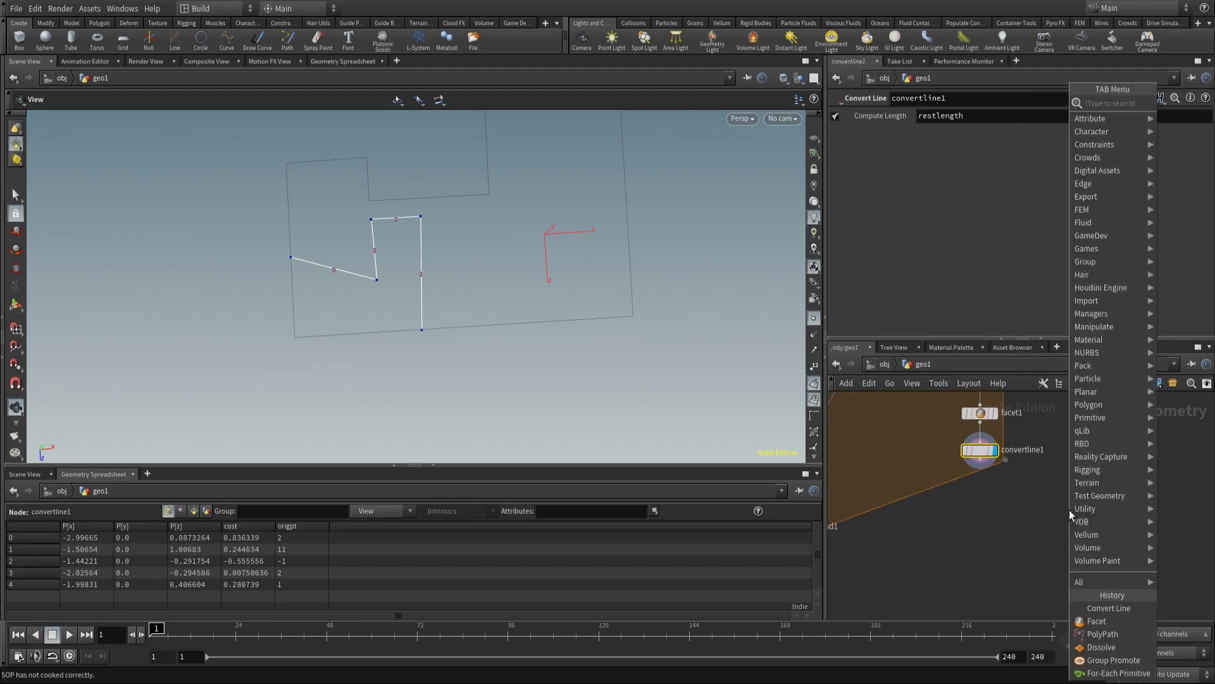
text(resample)
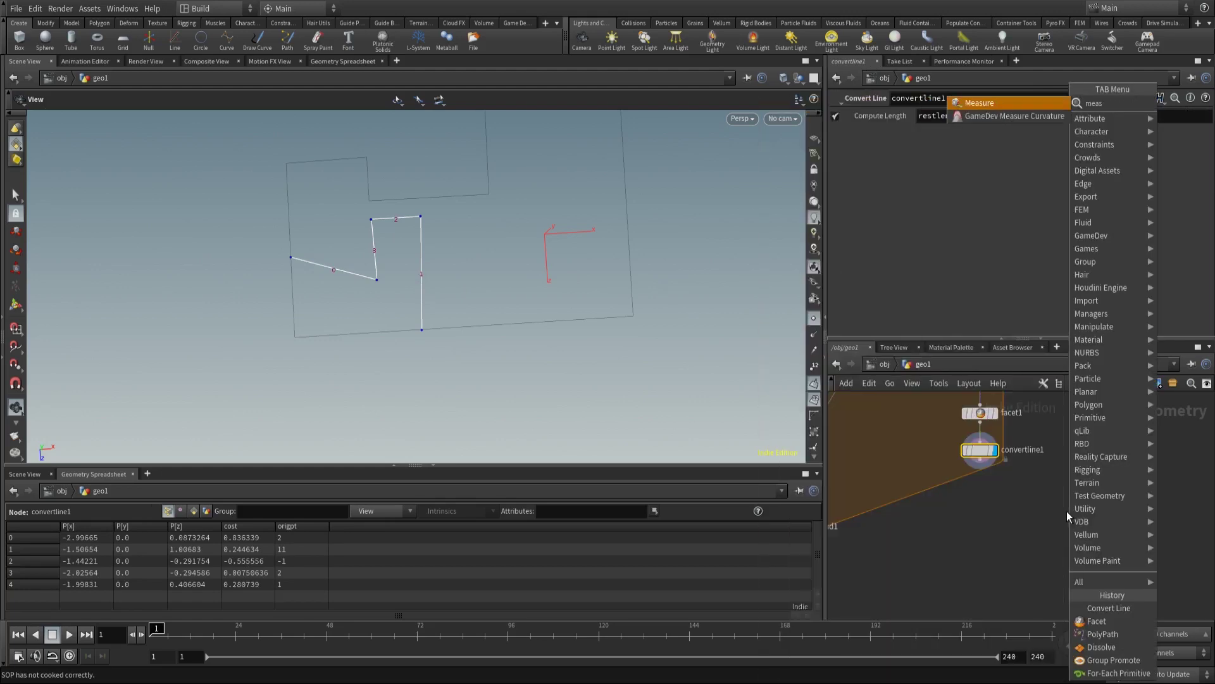
key(Return)
click(980, 511)
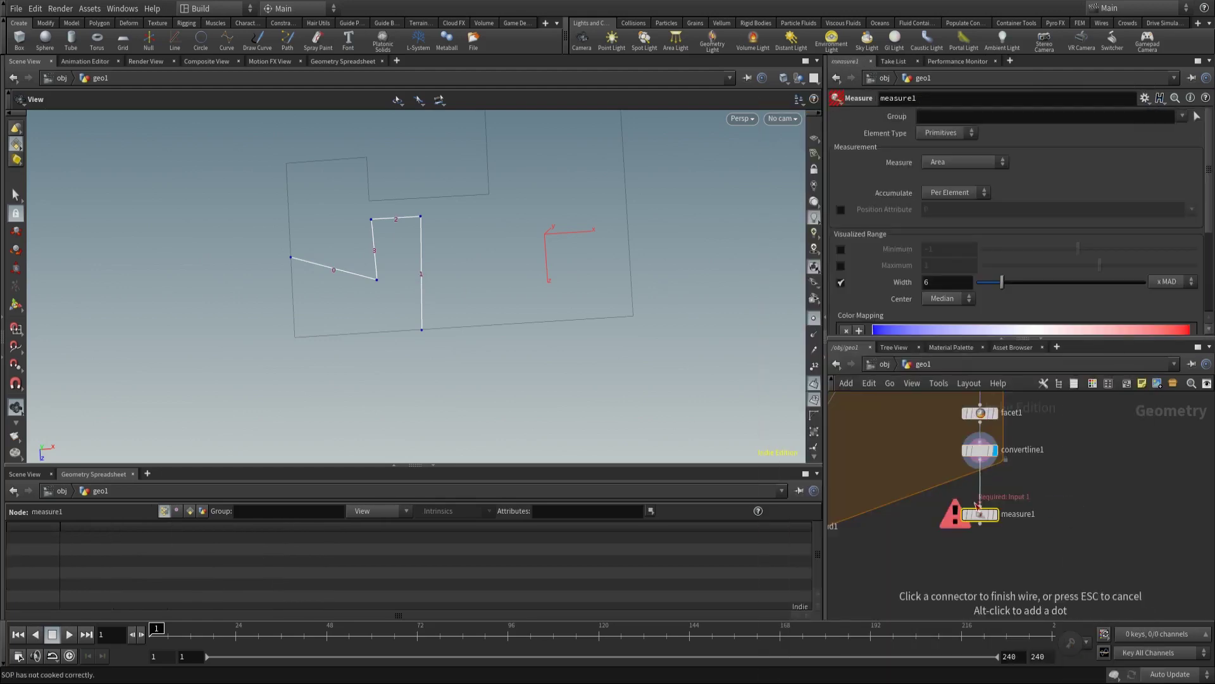
drag(992, 517, 992, 488)
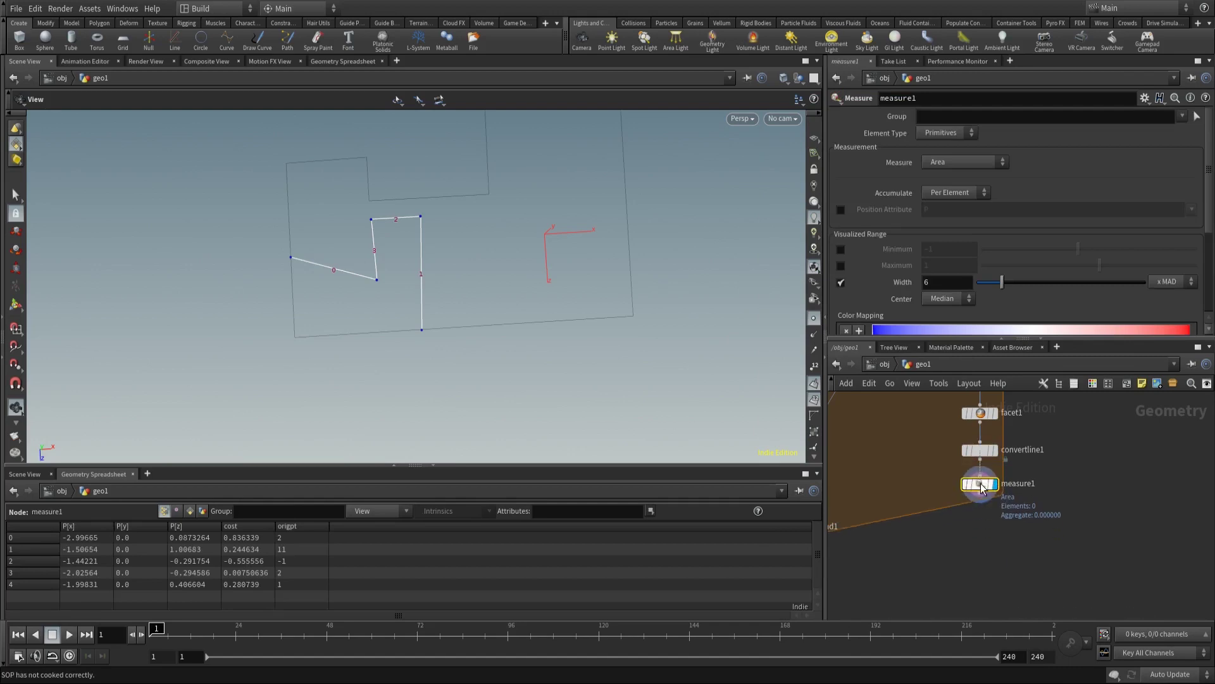
Set the Measure node to measure the Perimeter of each primitive
click(934, 136)
click(940, 158)
click(943, 161)
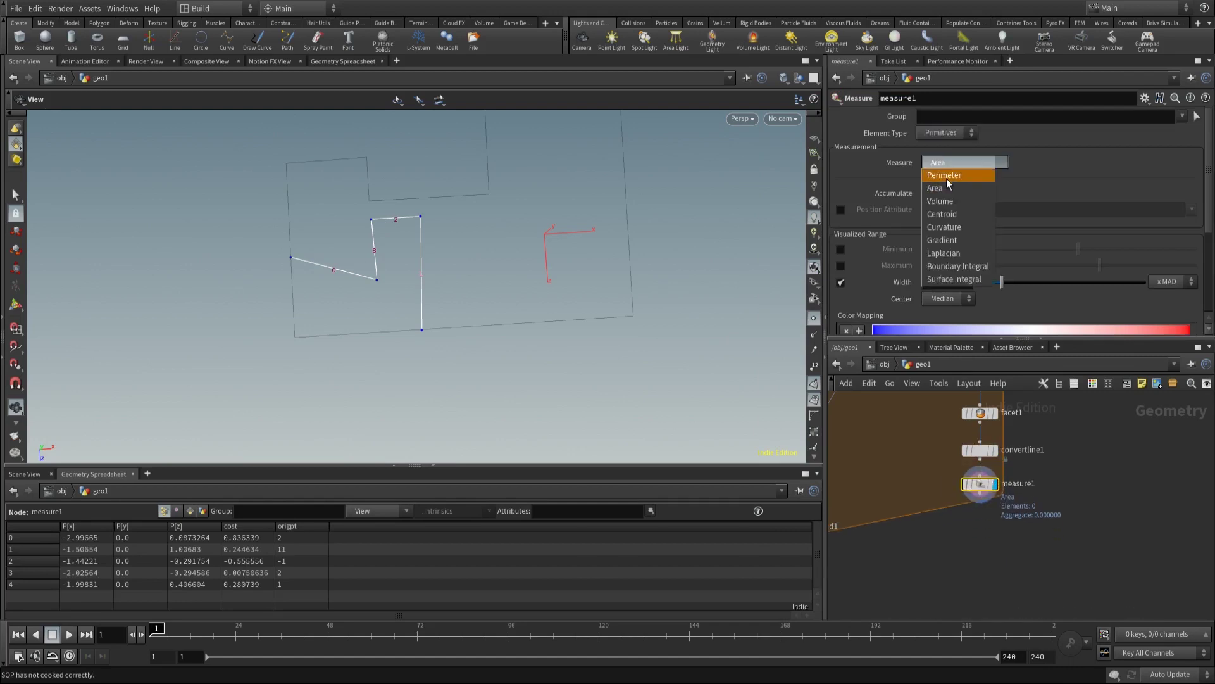
click(947, 177)
Add a Sort node after measure1 and display it
middle_drag(967, 567, 973, 529)
key(Tab)
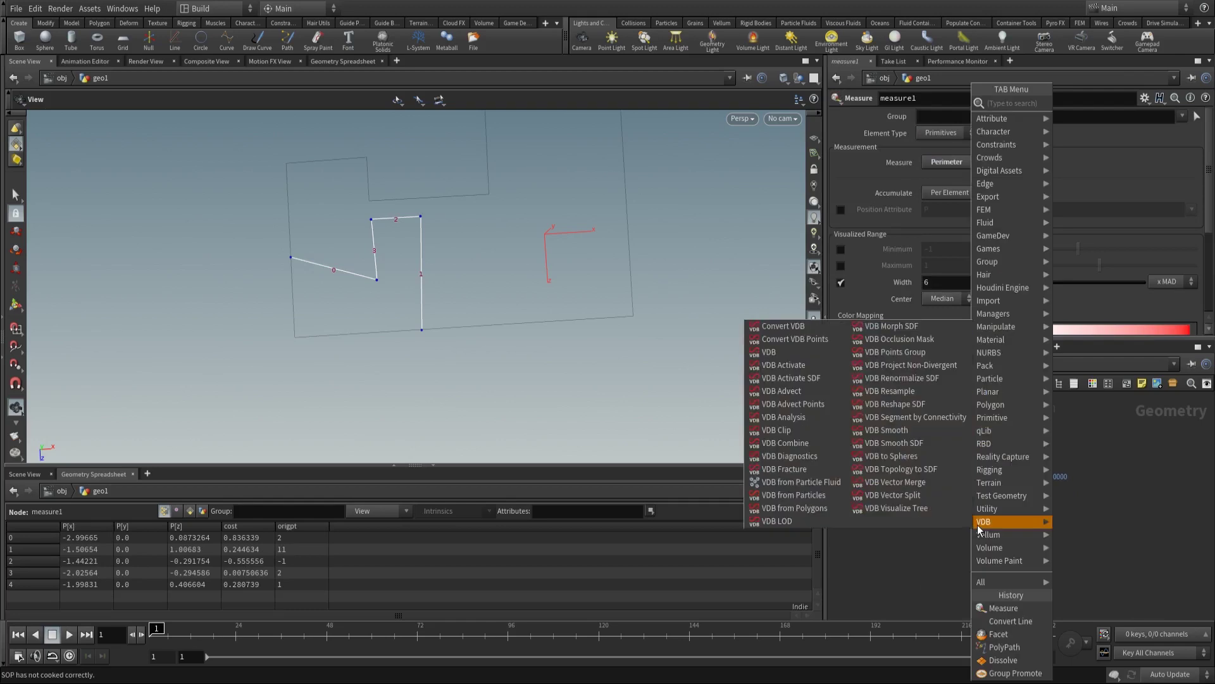
click(979, 528)
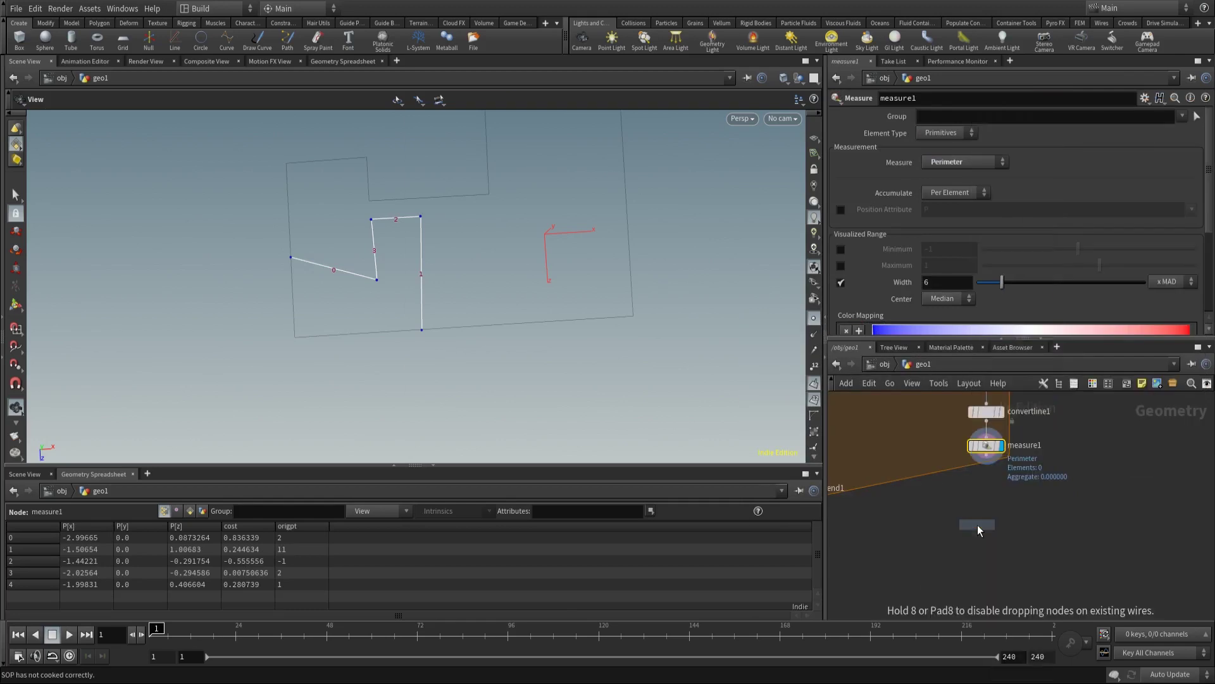
click(977, 525)
click(986, 454)
click(981, 507)
drag(990, 521, 993, 492)
Sort the primitives by the attribute perimeter and turn on Reverse Primitive Sort
click(951, 116)
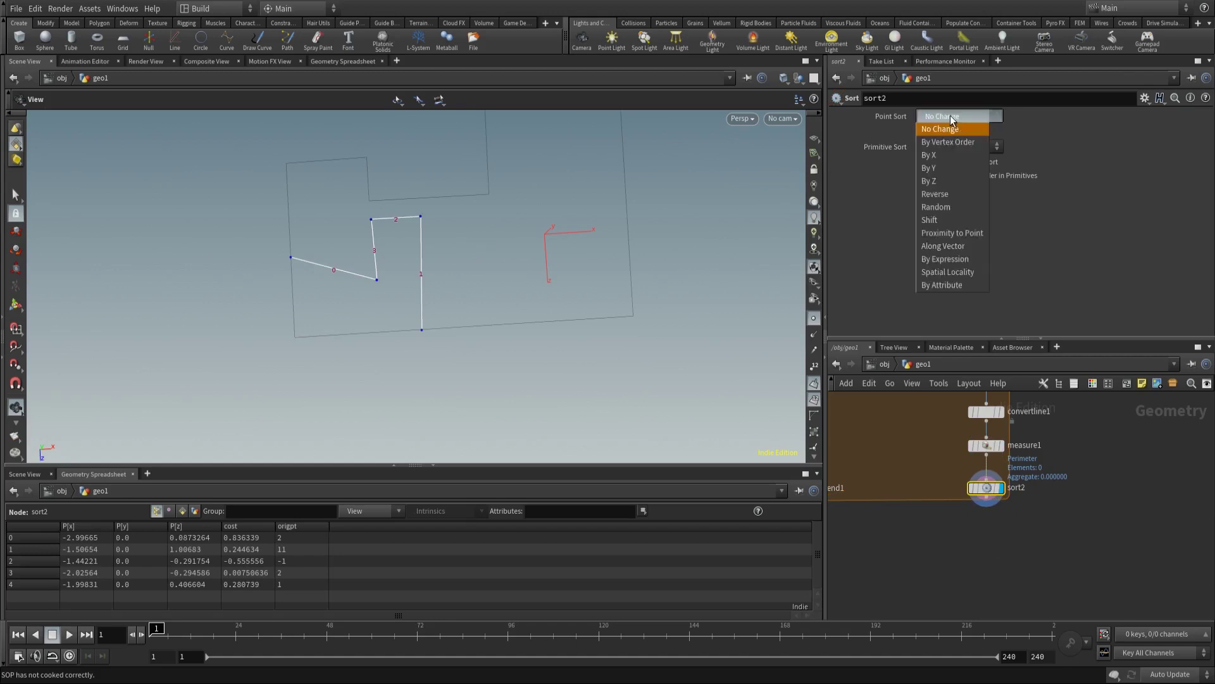
key(Escape)
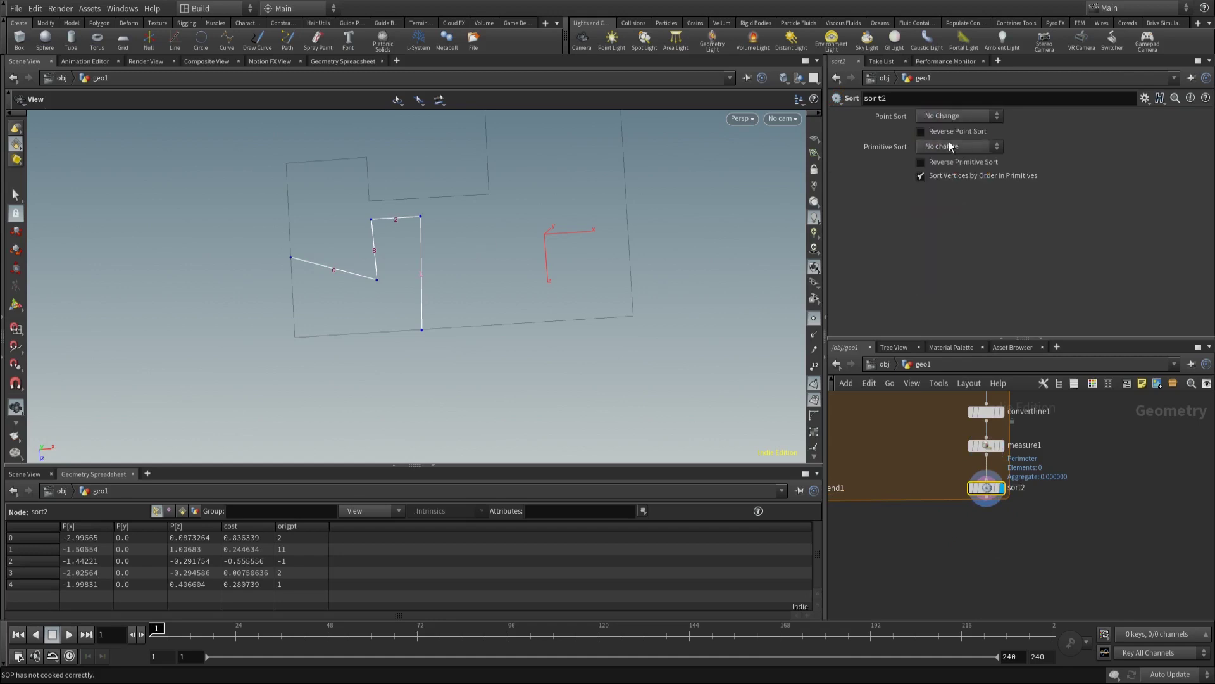
click(953, 146)
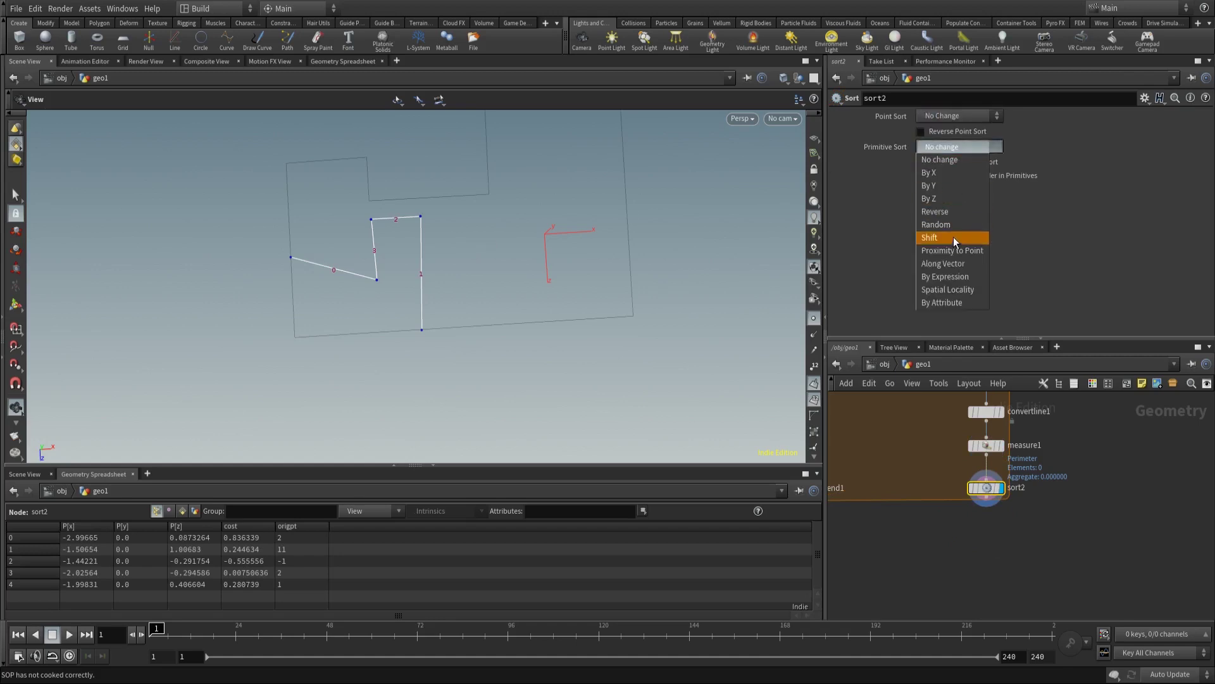
click(943, 303)
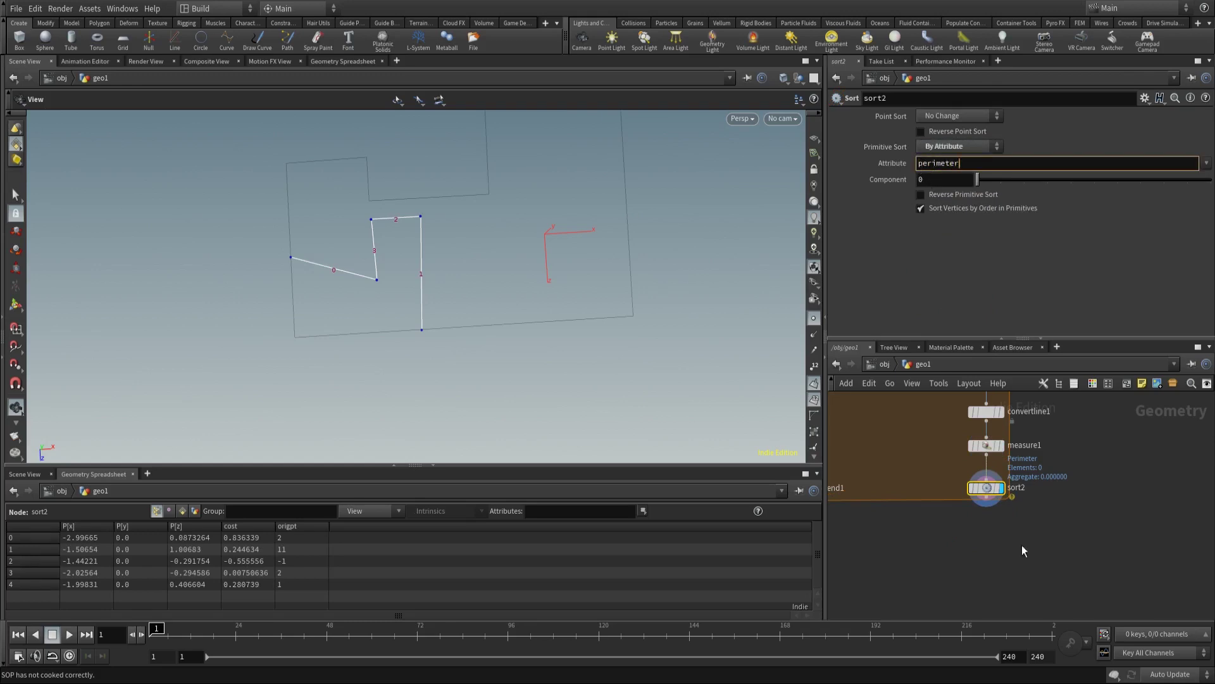
text(perimeter)
key(Return)
click(922, 194)
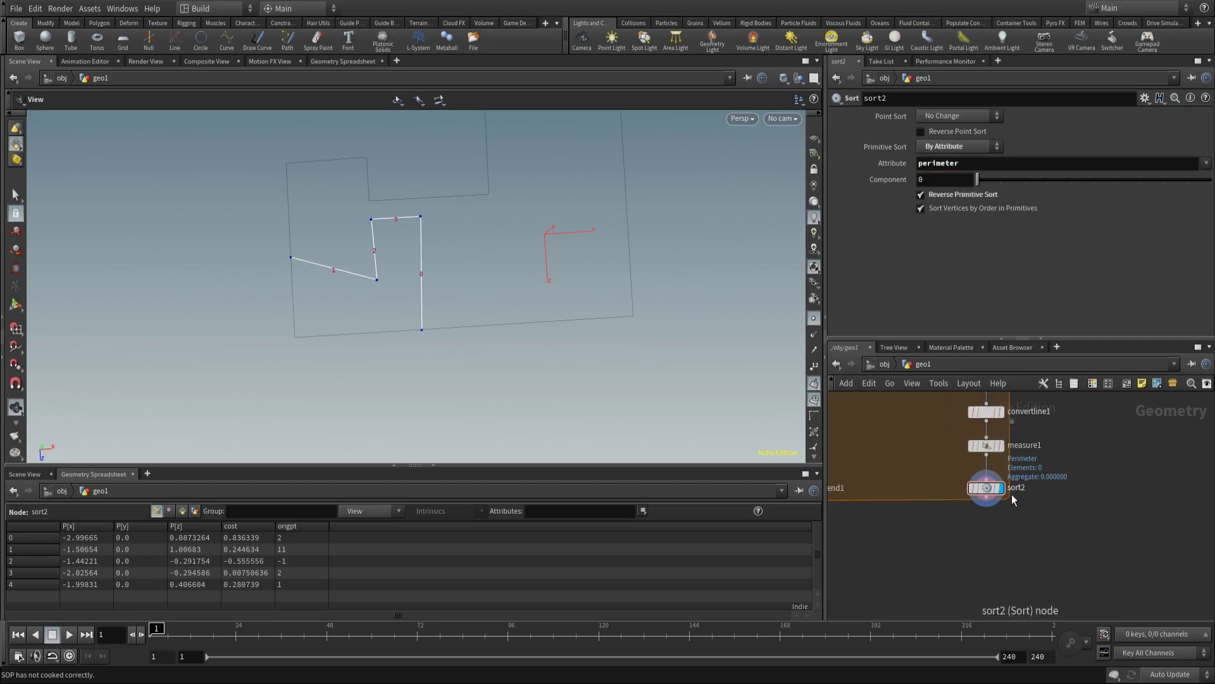
Add and display a Blast node after sort2, with Group 0 and Delete Non Selected on, to keep only the longest segment
key(Tab)
text(attrib)
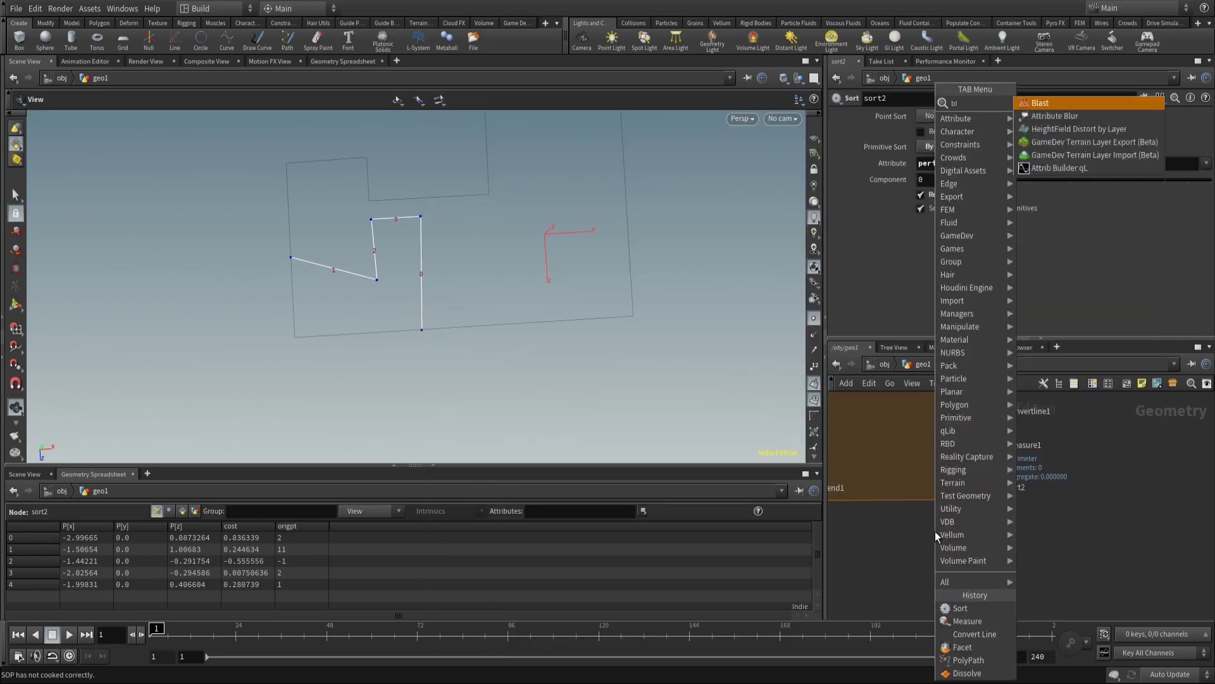
key(Return)
click(974, 537)
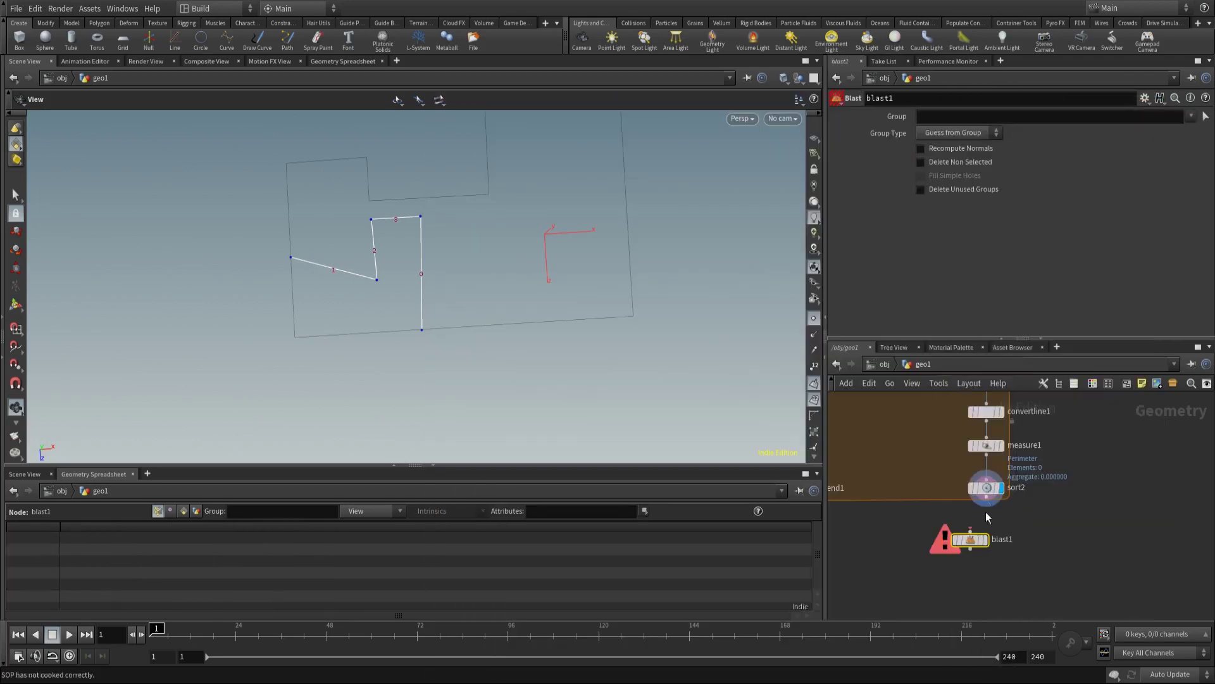
click(1167, 116)
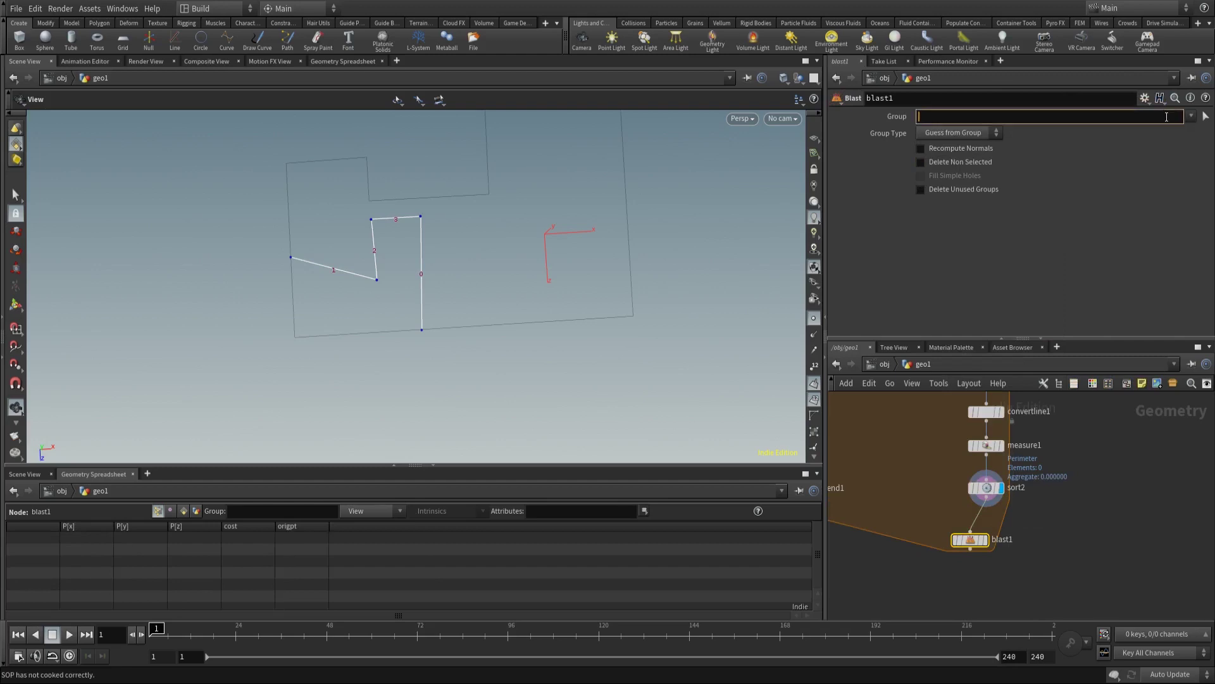
click(920, 162)
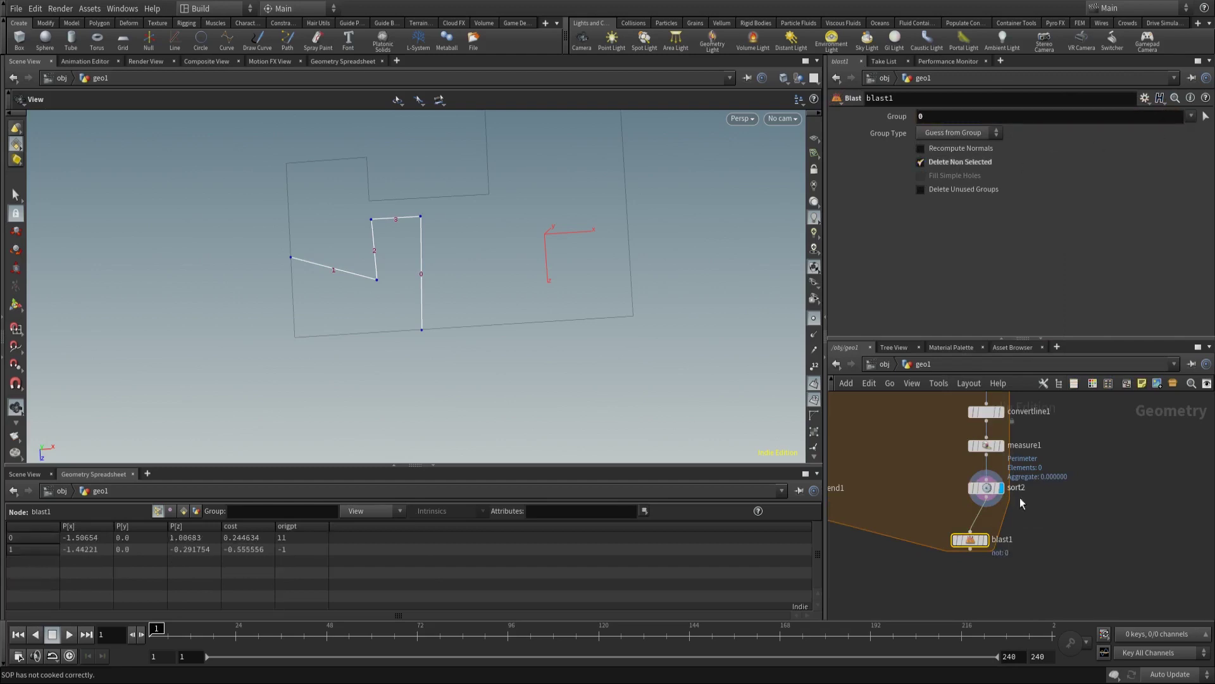
click(981, 543)
drag(981, 546, 964, 523)
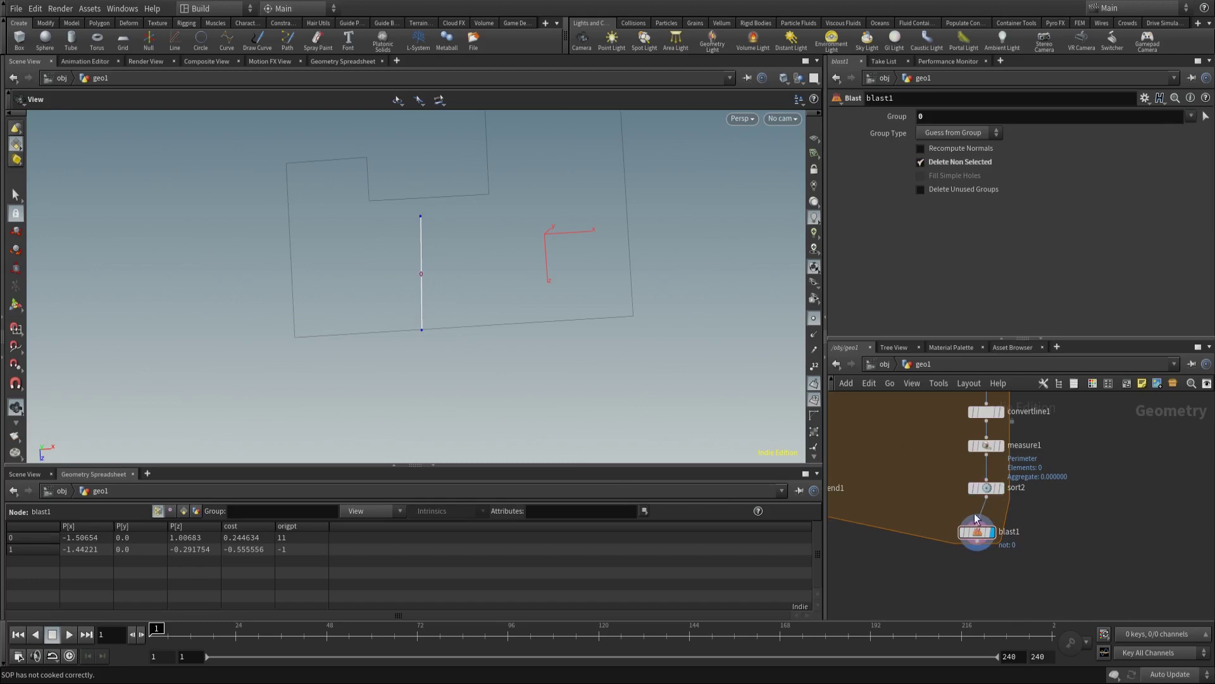
Add and display a Resample node after blast1, with a maximum segment Length of 0.51
key(Tab)
text(res)
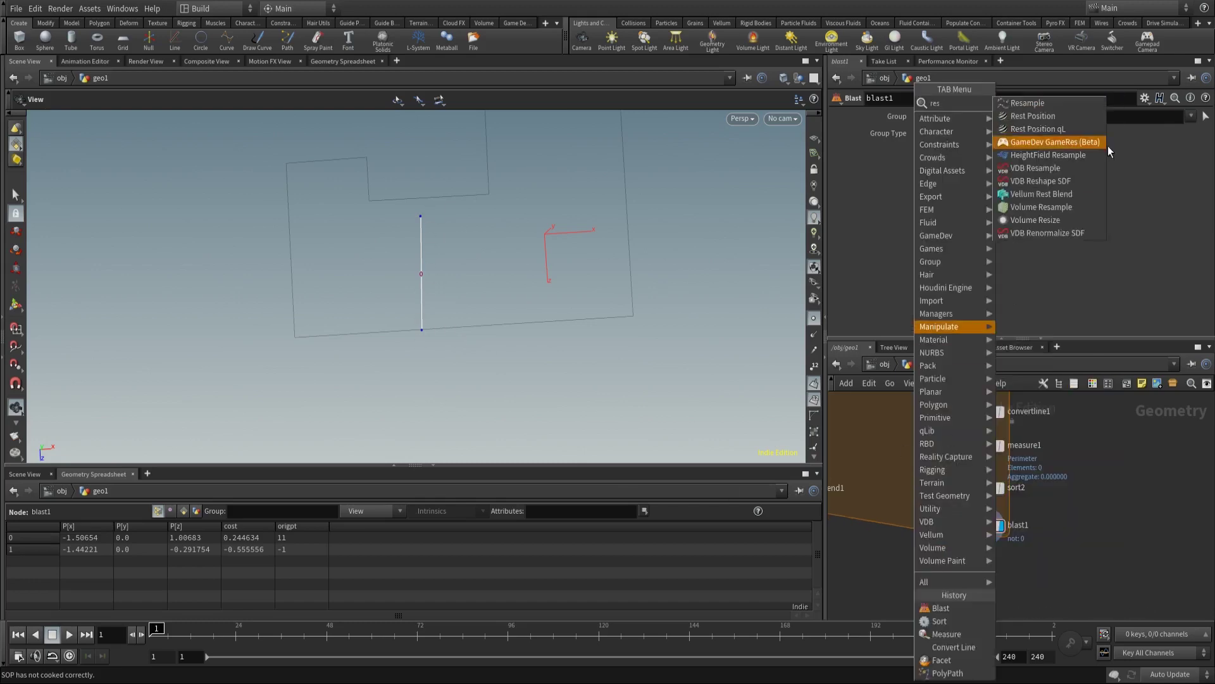
click(1027, 103)
click(966, 510)
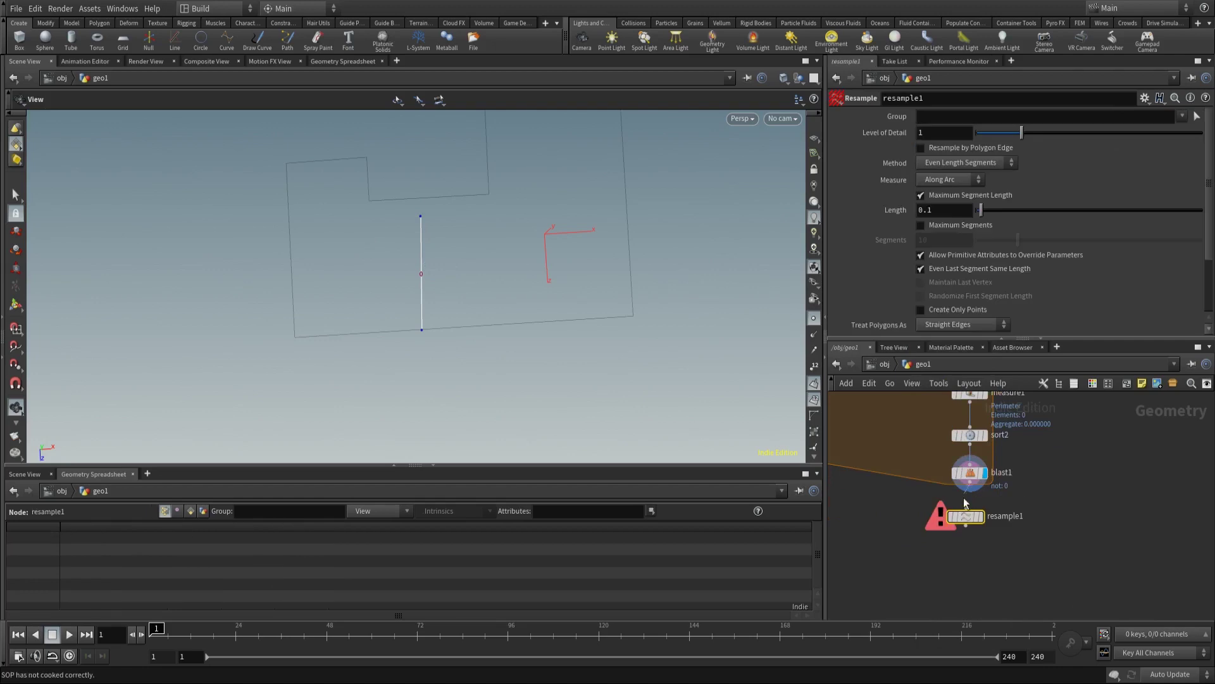
drag(967, 490, 966, 512)
click(983, 515)
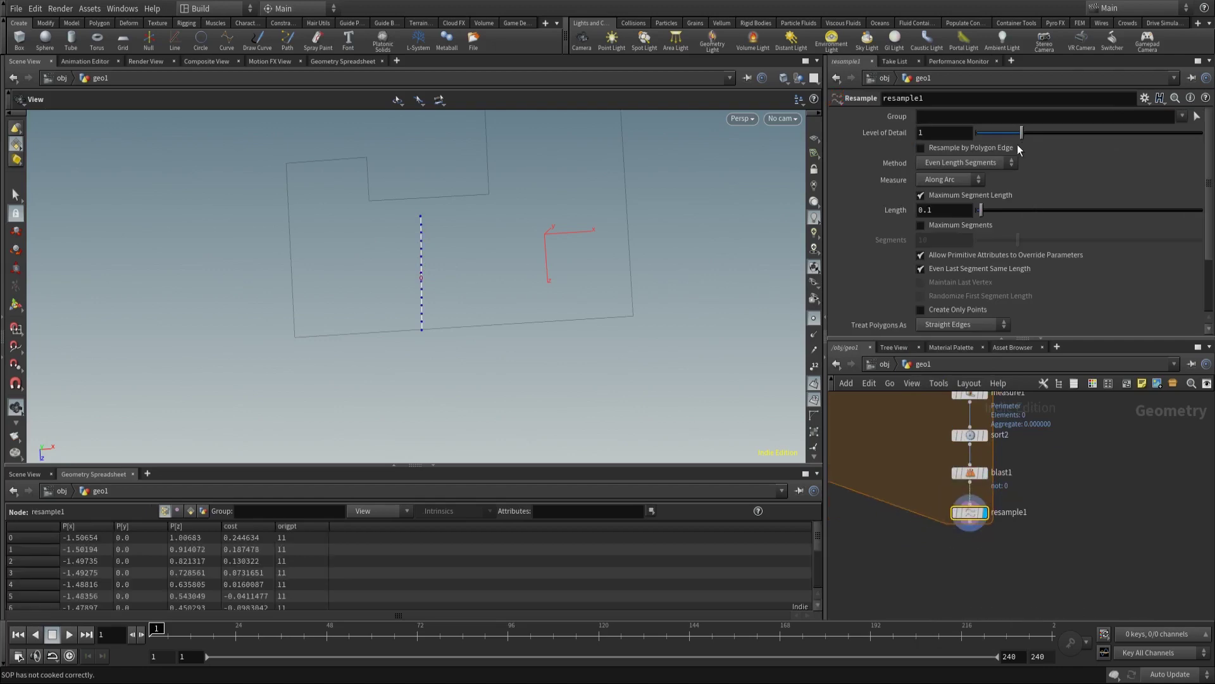
mouse_move(980, 209)
mouse_down()
mouse_move(1044, 211)
mouse_move(999, 215)
mouse_up()
middle_drag(572, 370, 571, 329)
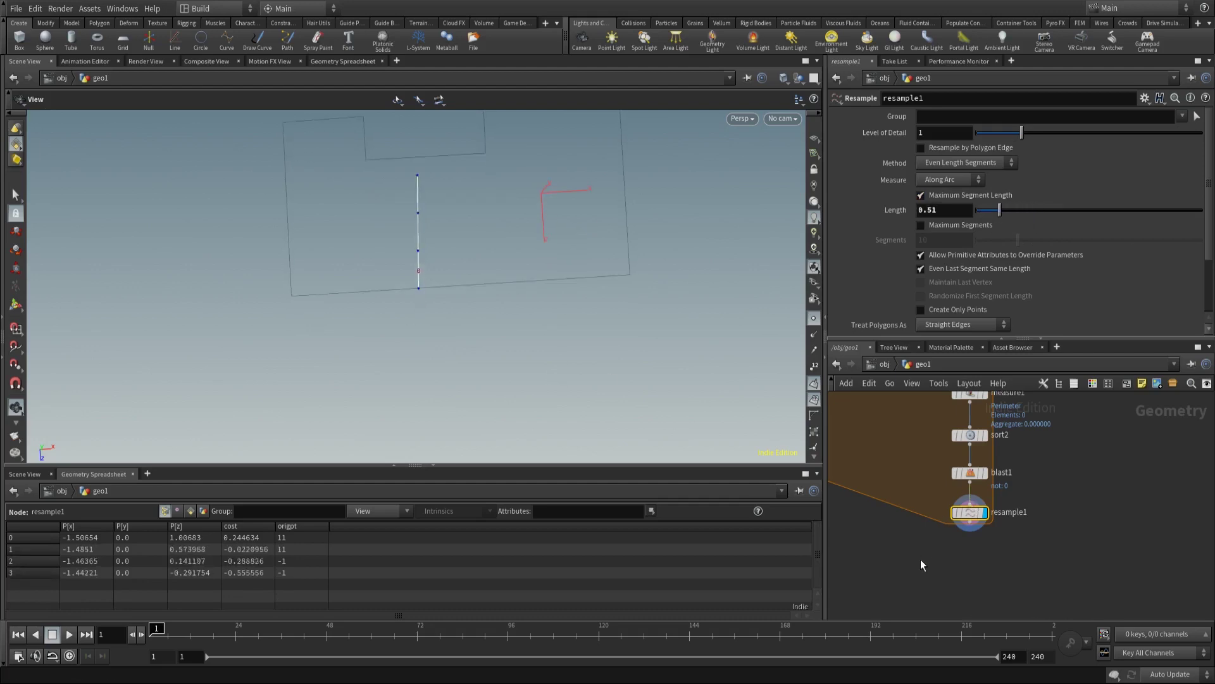
Add a Convert Line node after resample1 and display it
key(Tab)
text(converl)
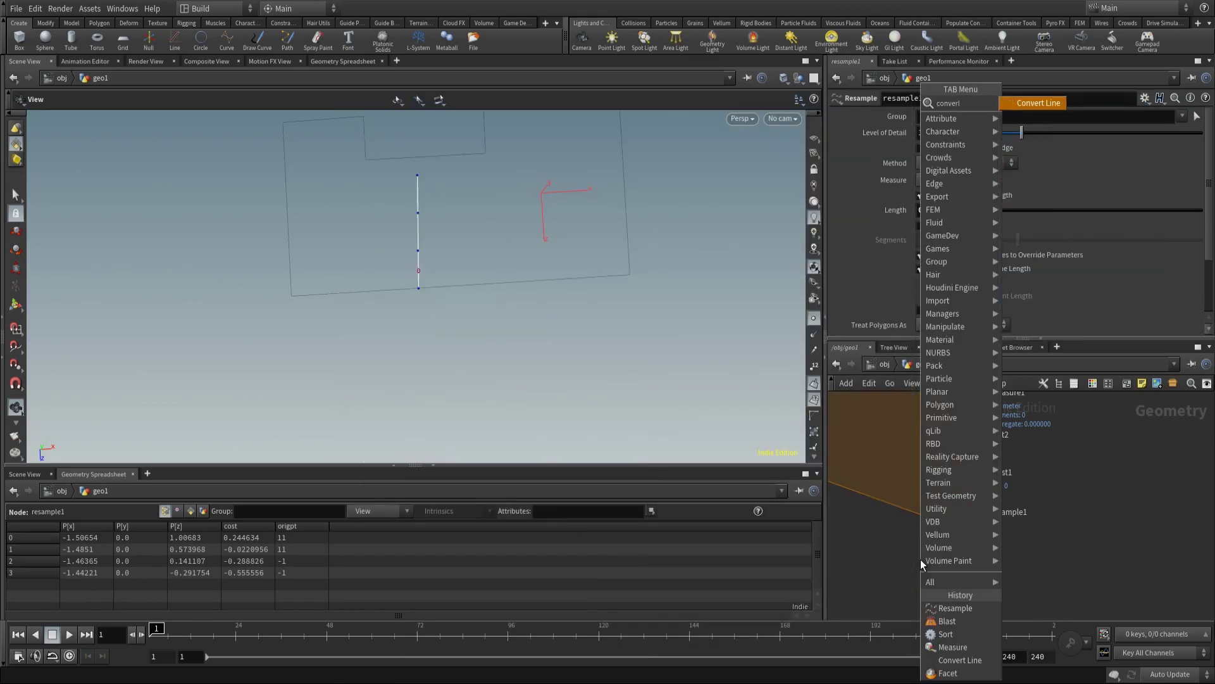
key(Return)
click(963, 562)
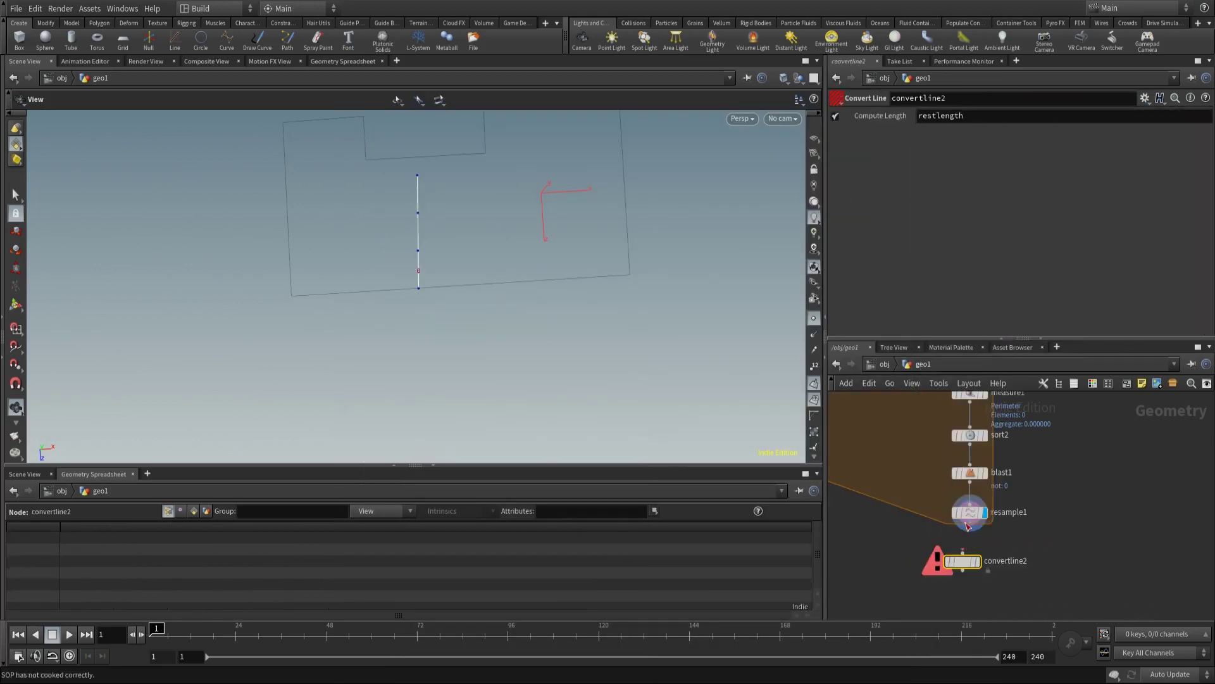
drag(966, 525, 964, 562)
click(975, 552)
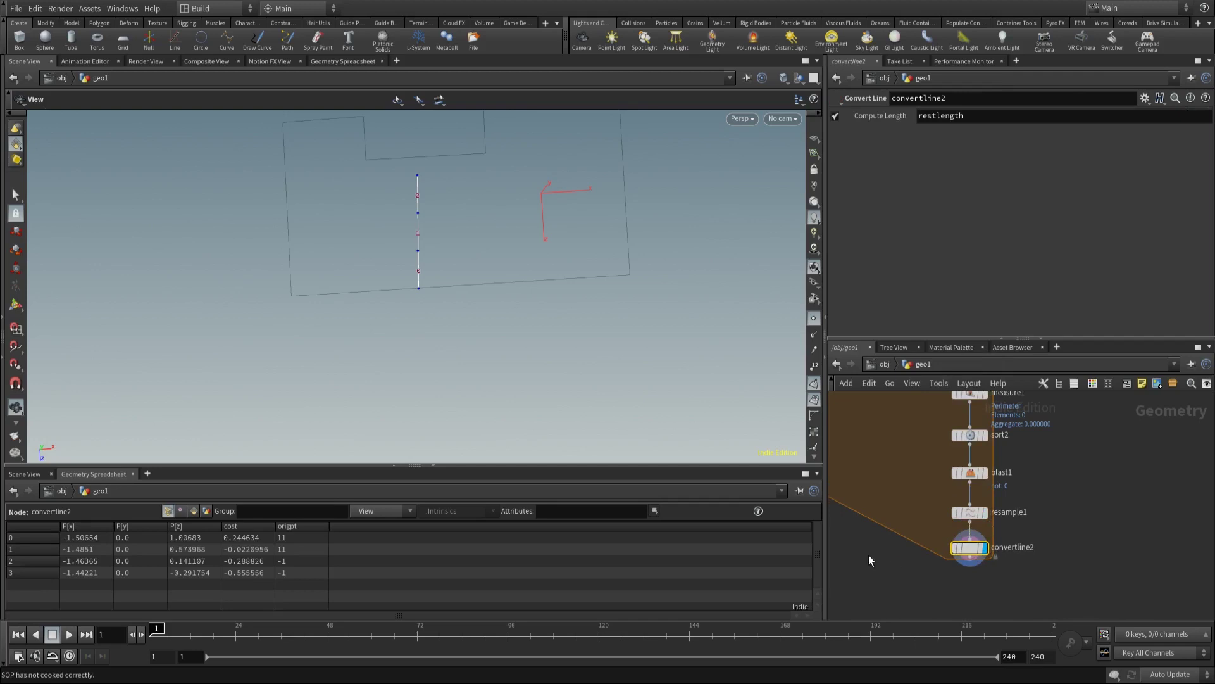
Add a Primitive Wrangle node after convertline2 and display it
middle_drag(868, 554, 840, 481)
key(Tab)
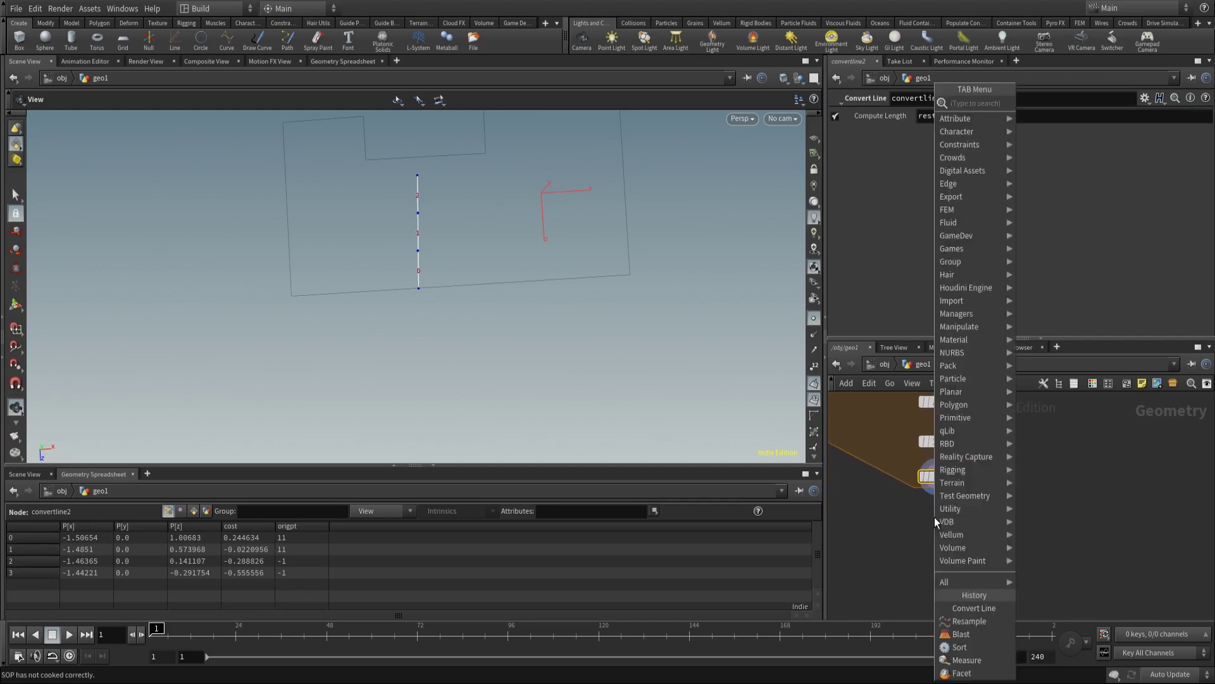
text(primw)
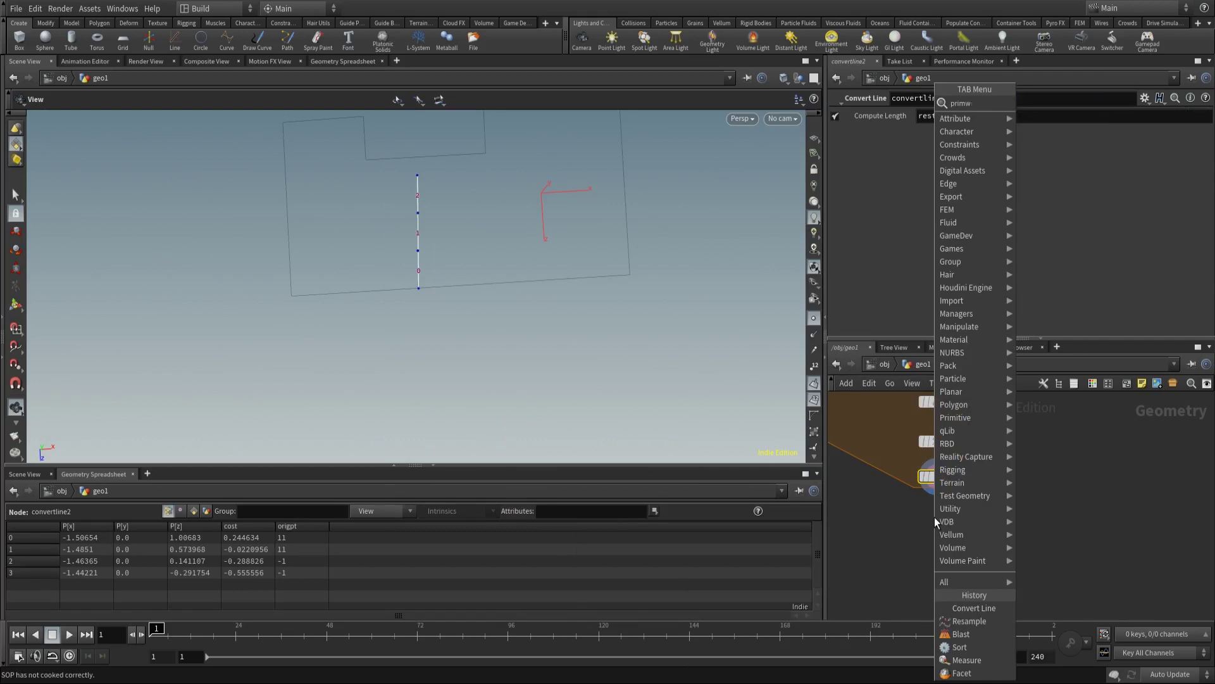
key(Return)
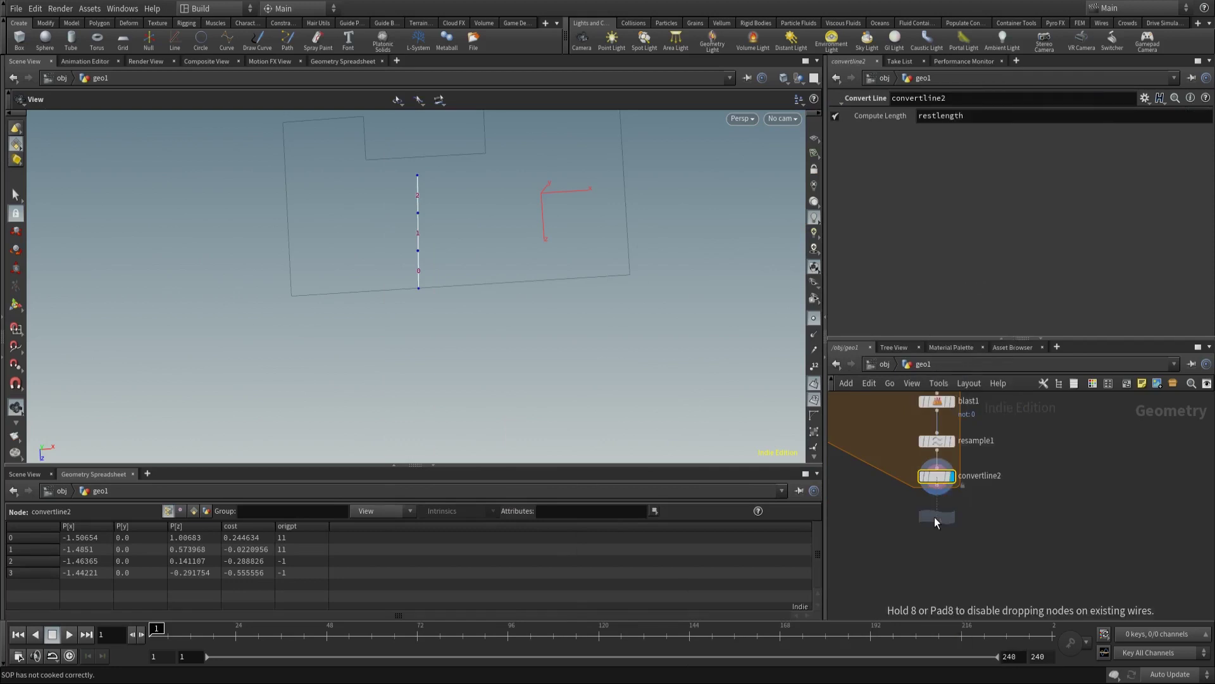
click(935, 516)
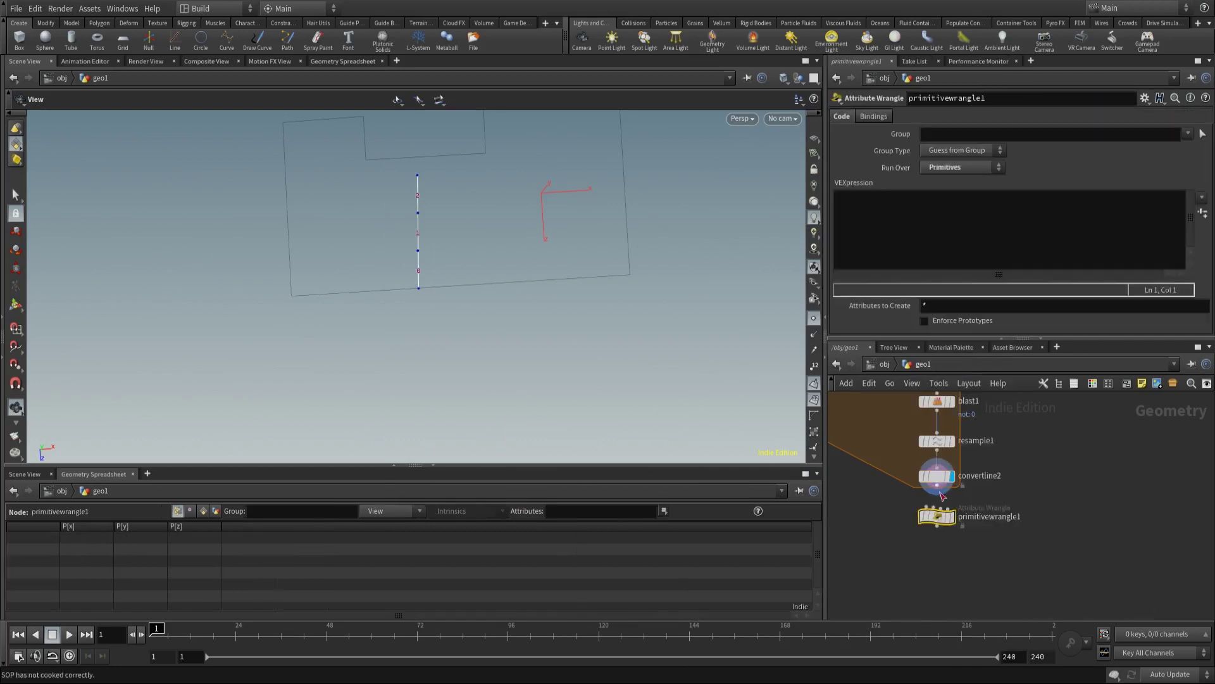
Enter addpoint(0,@P); as the wrangle's VEXpression and hide the primitive numbers in the viewport
click(907, 246)
text(addpoi)
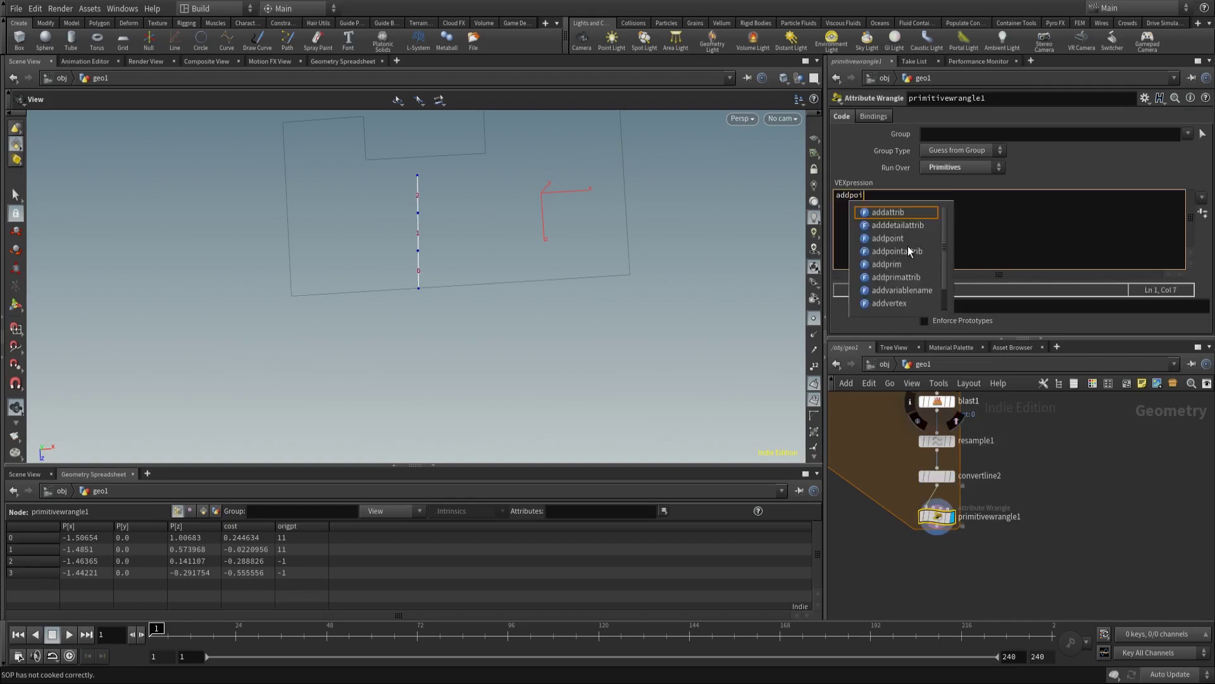
text(nt(0,)
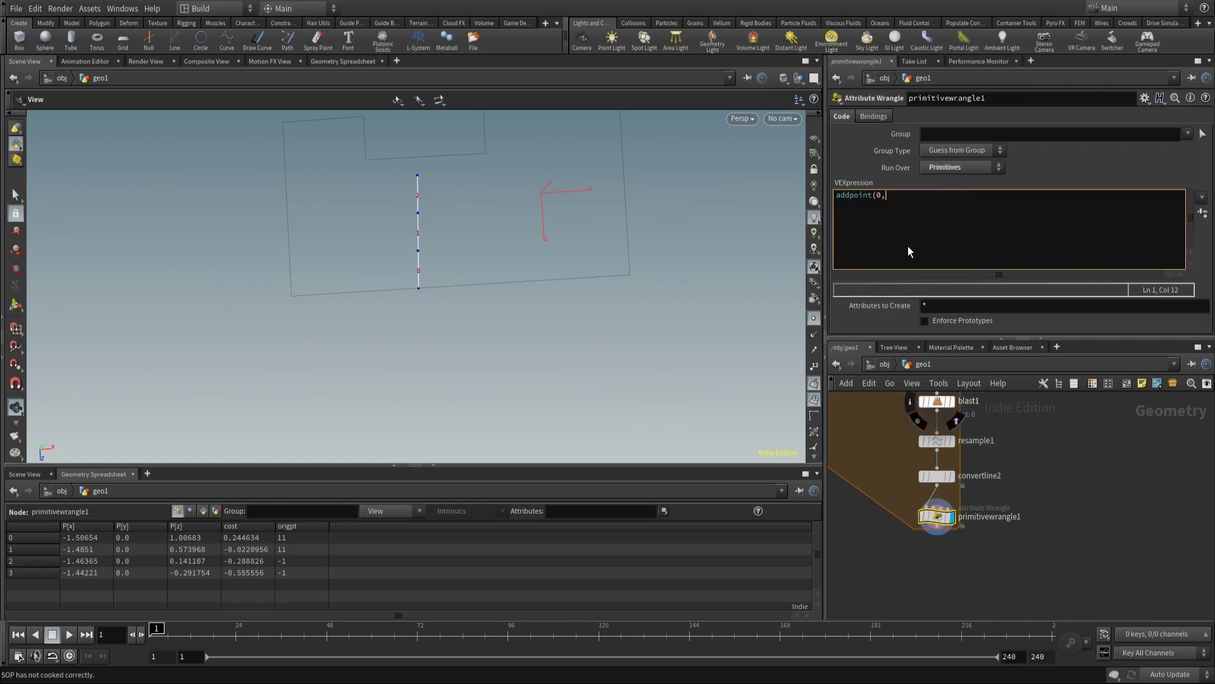
text(@P);)
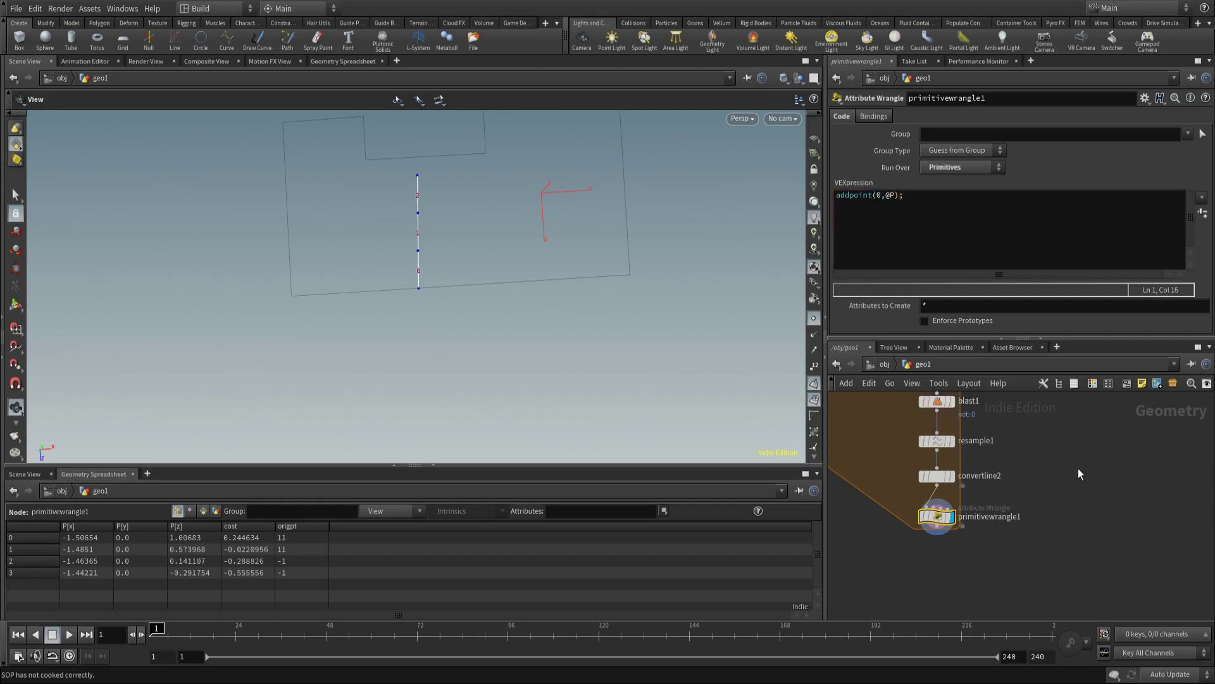
middle_drag(610, 231, 615, 261)
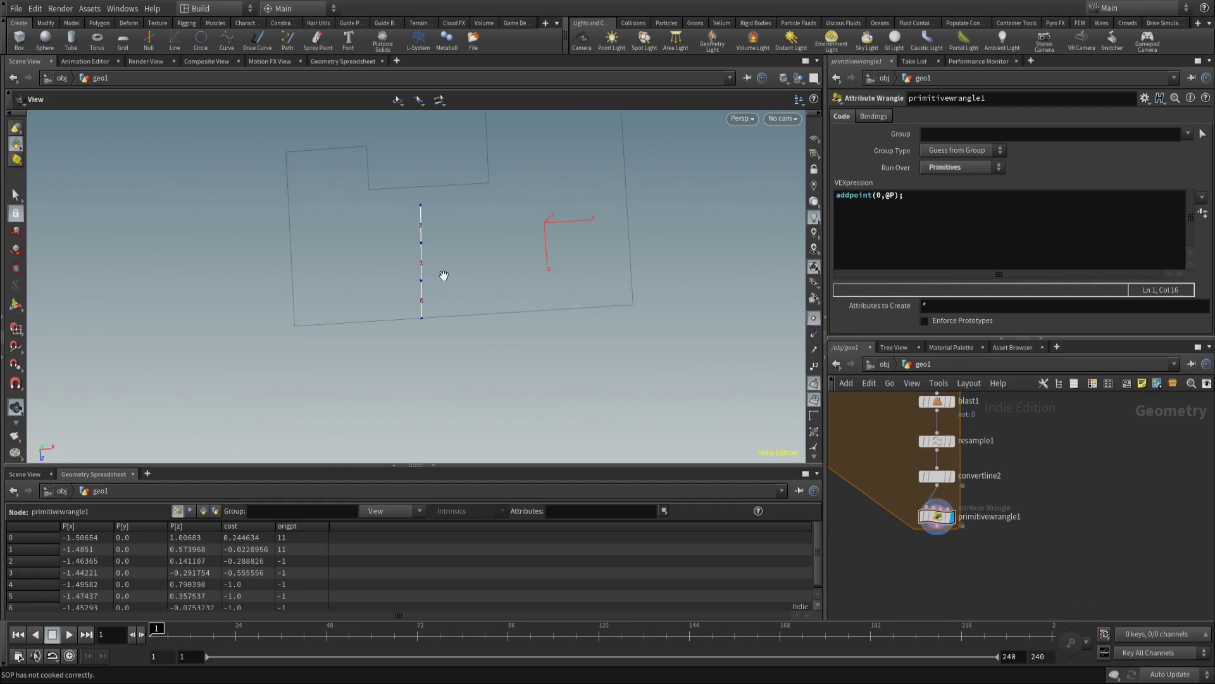
click(814, 399)
scroll(639, 342, up, 3)
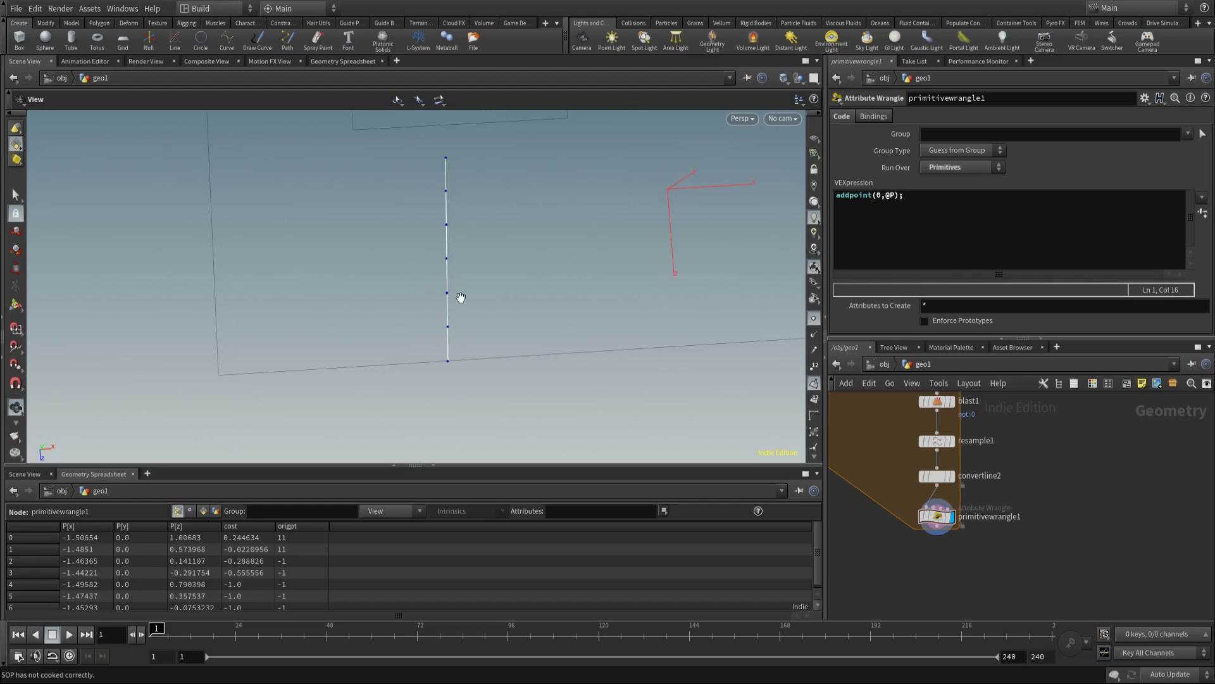
click(965, 211)
key(Return)
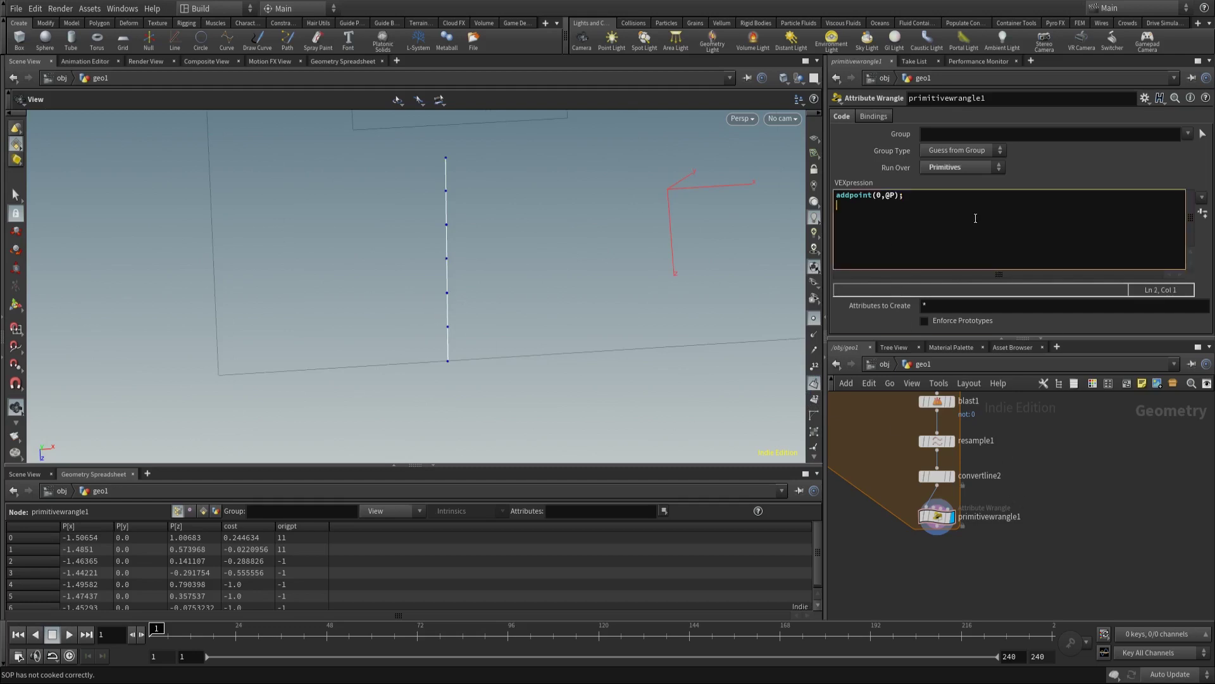
text(removepoi)
key(BackSpace)
key(BackSpace)
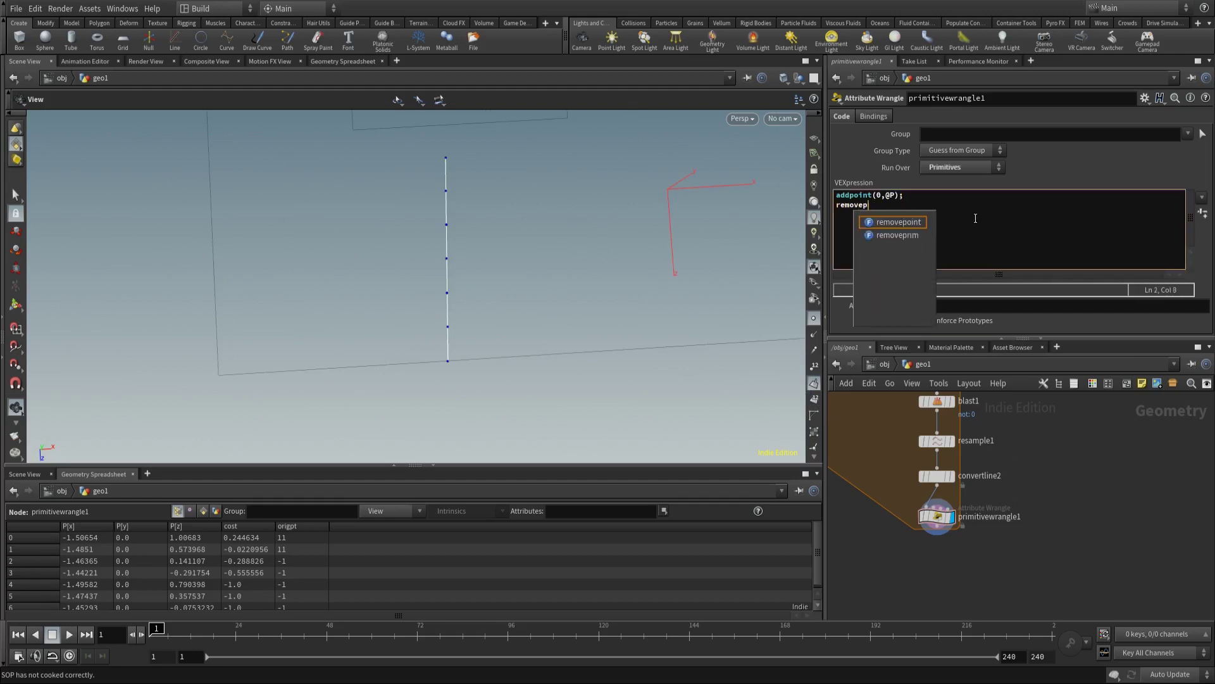
text(rim()
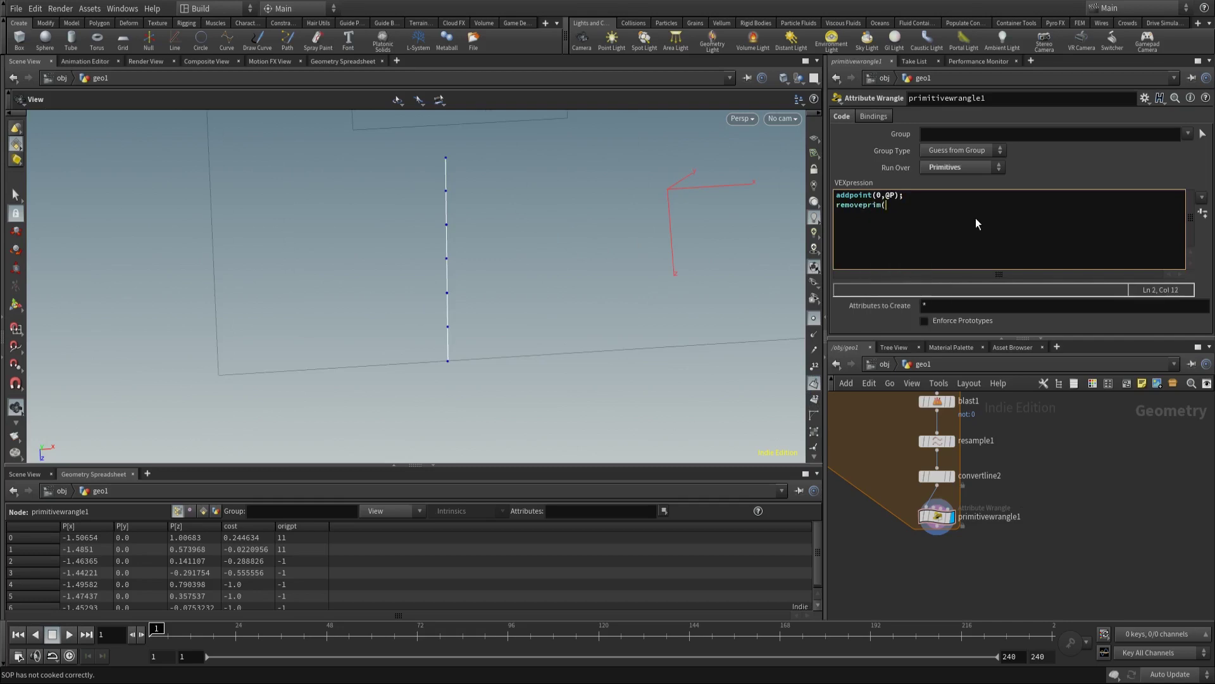
text(0,@primnum,1);)
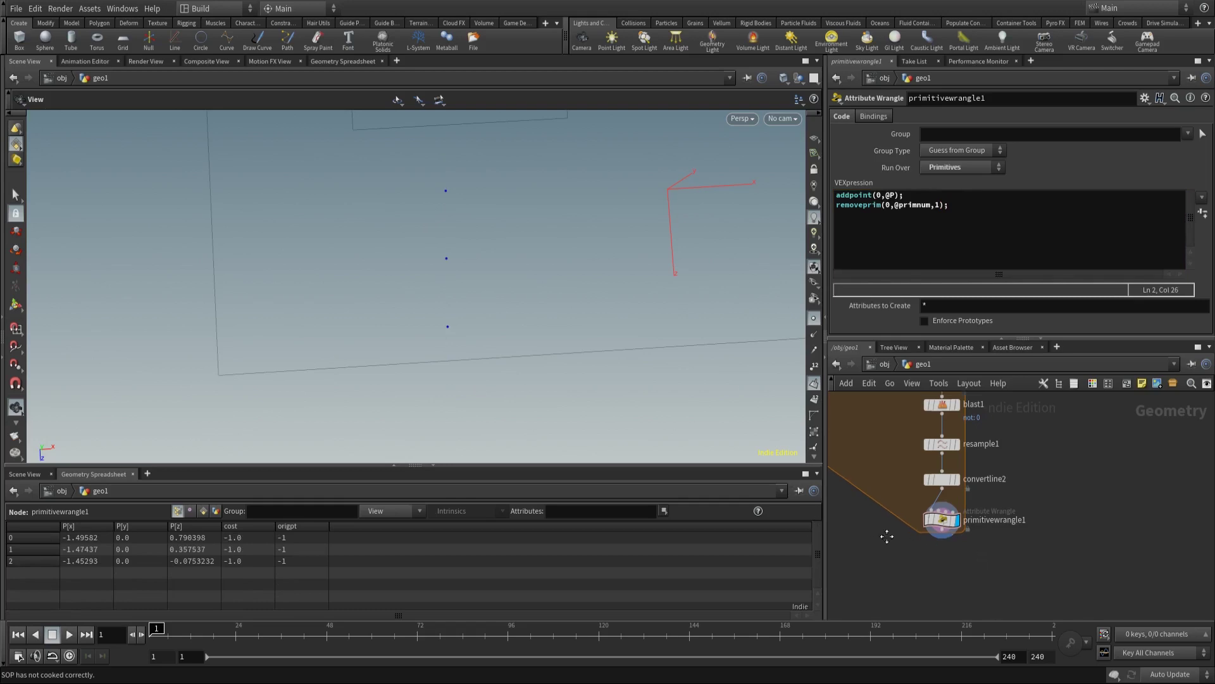
Add a Voronoi Fracture node beside primitivewrangle1 in the network
middle_drag(887, 535, 924, 523)
key(Tab)
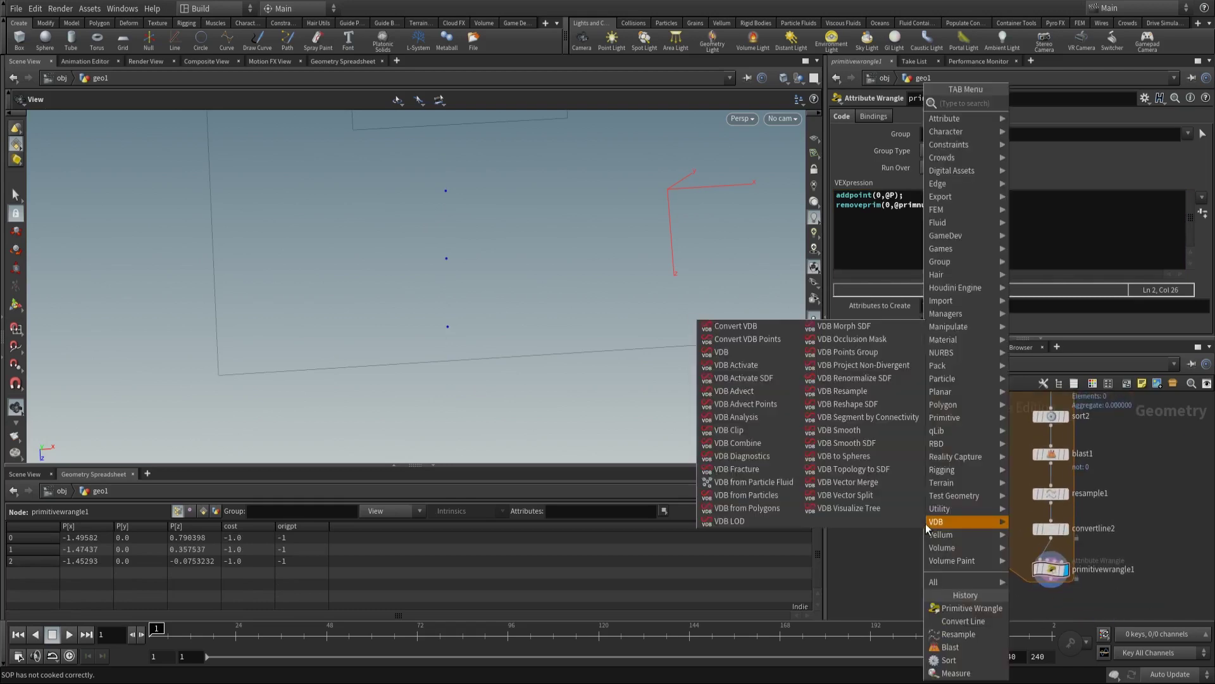
click(1076, 81)
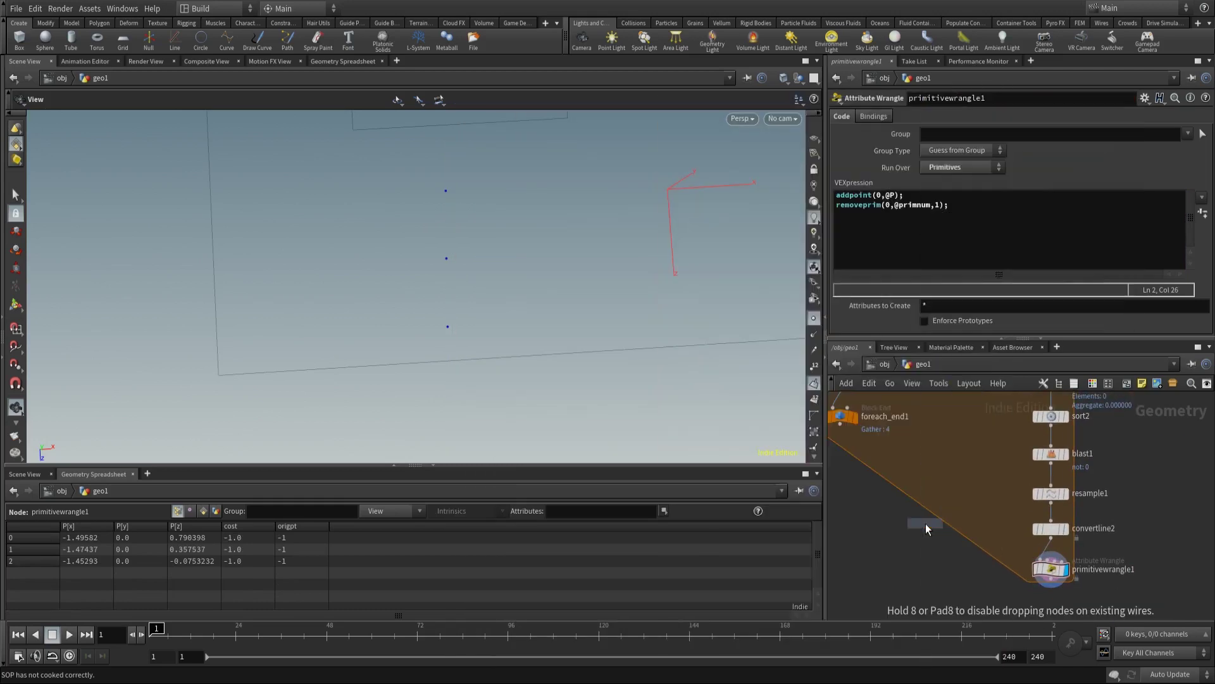
click(935, 496)
drag(934, 498, 936, 566)
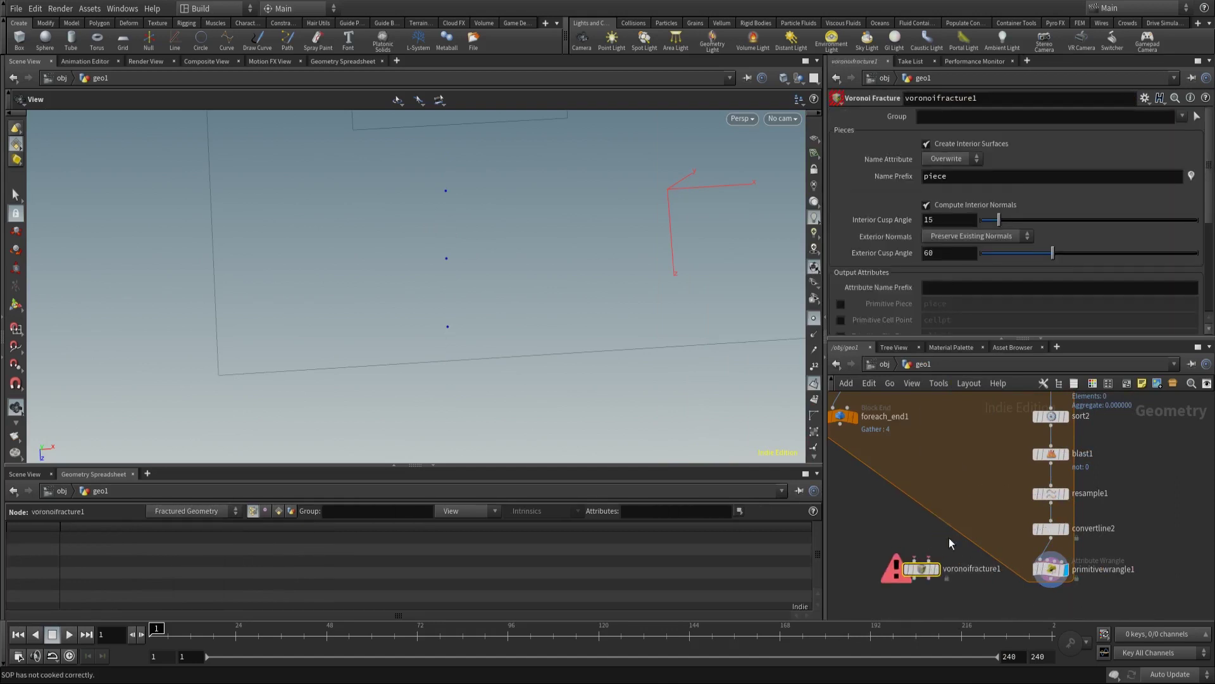
Wire the loop's room piece into voronoifracture1's first input and the primitivewrangle1 points into its second, and display the fracture
middle_drag(948, 537, 950, 505)
click(1052, 552)
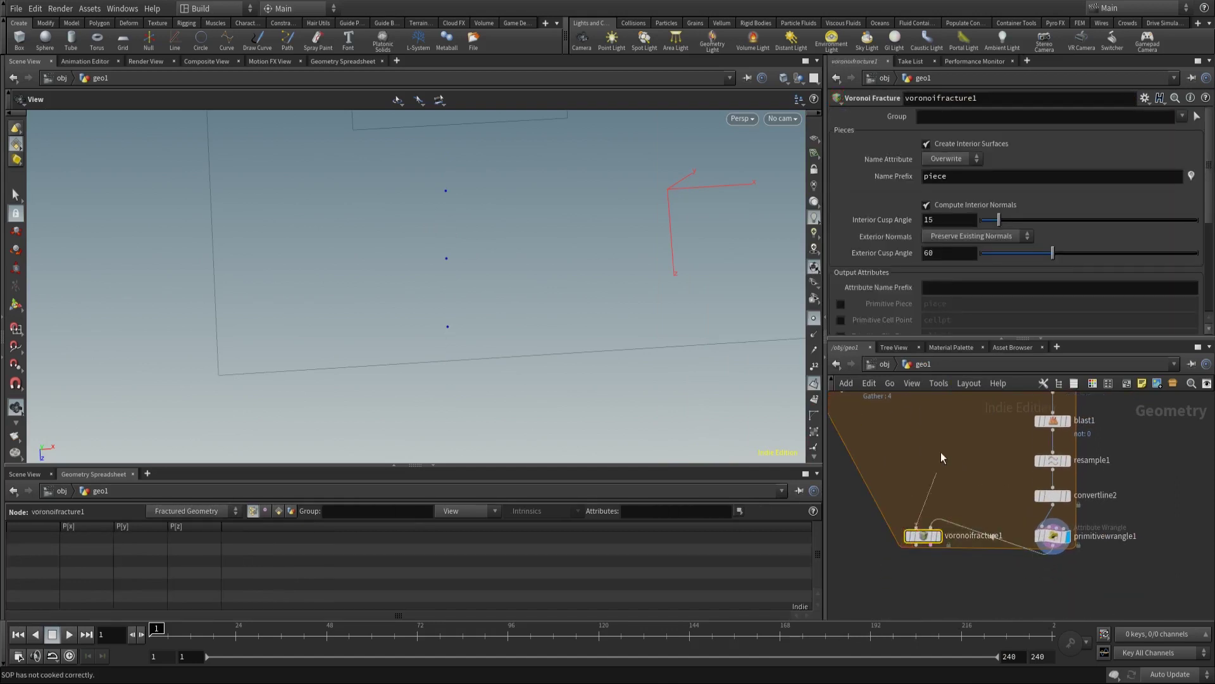
middle_drag(940, 452, 968, 411)
click(924, 475)
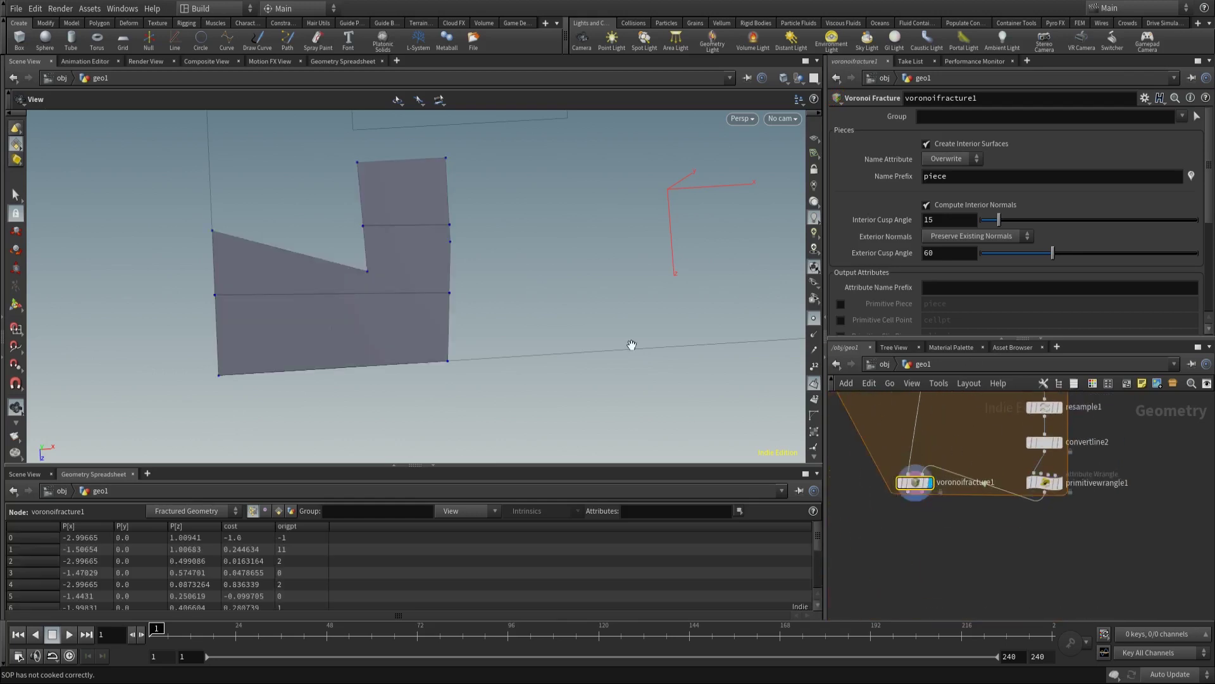
Connect voronoifracture1's output to foreach_end1 and display foreach_end1 to fracture all rooms
scroll(578, 302, down, 5)
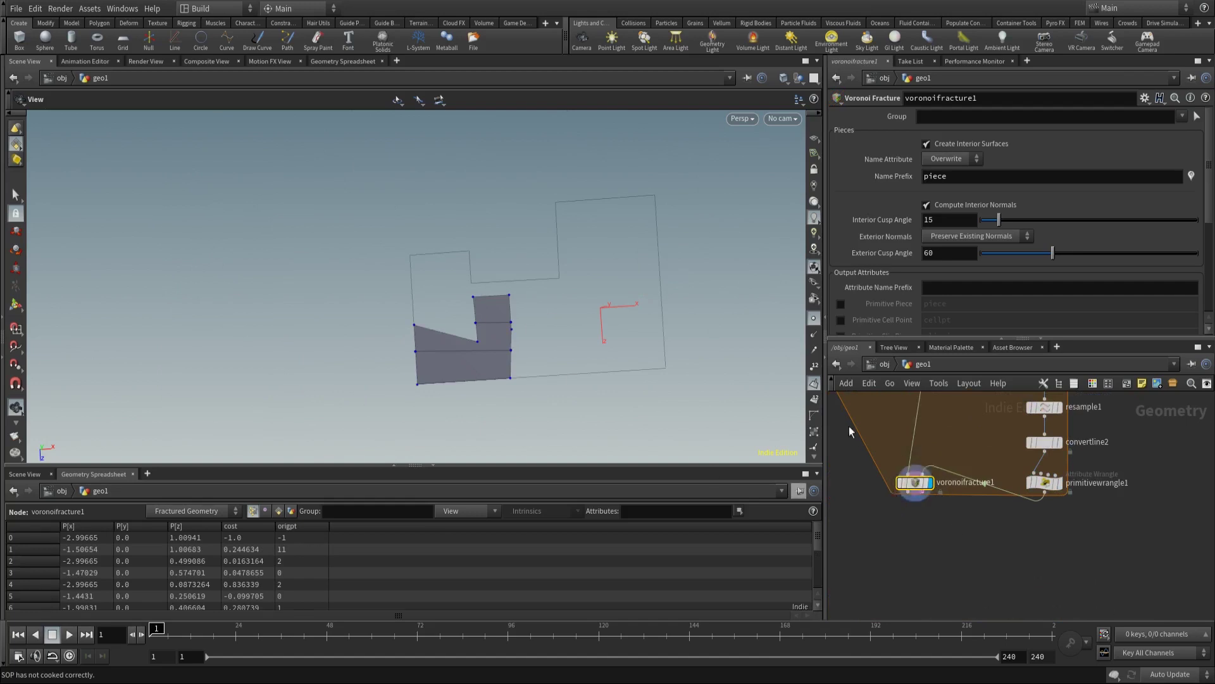
scroll(906, 492, down, 5)
scroll(920, 565, up, 3)
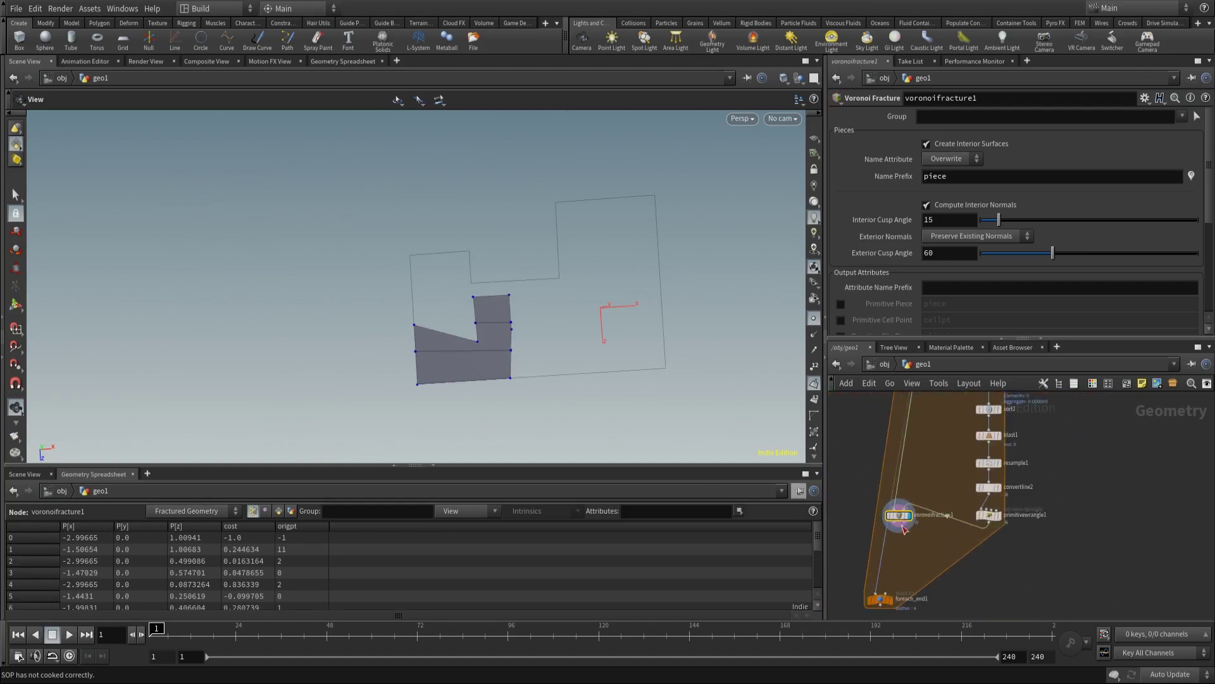
click(900, 524)
click(875, 588)
drag(880, 599, 895, 585)
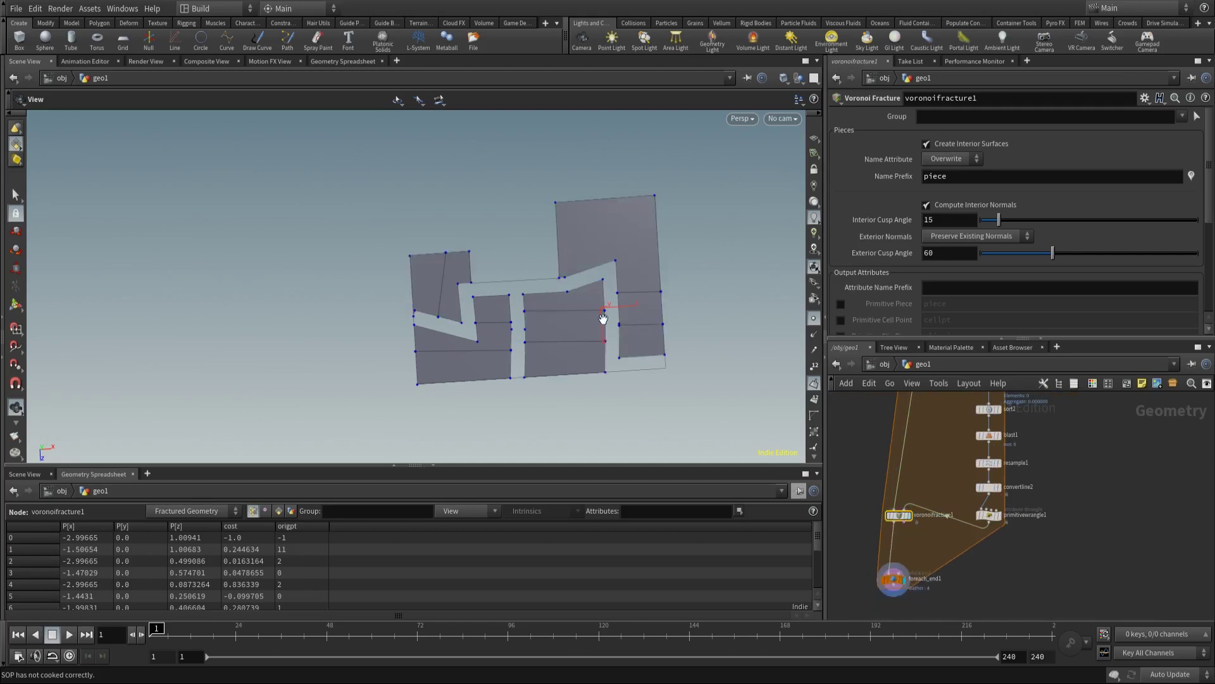
drag(544, 266, 592, 307)
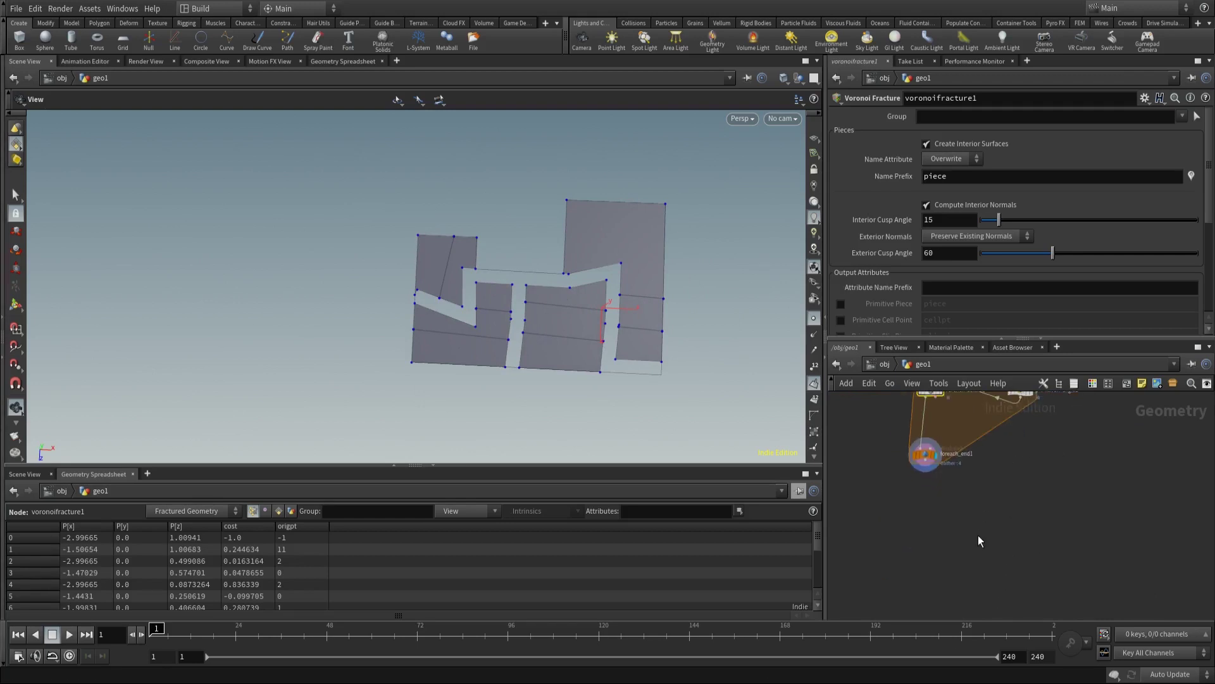
Add a For-Each Primitive loop below foreach_end1 and wire foreach_end1 into foreach_begin2
key(Tab)
mouse_move(981, 537)
text(forea)
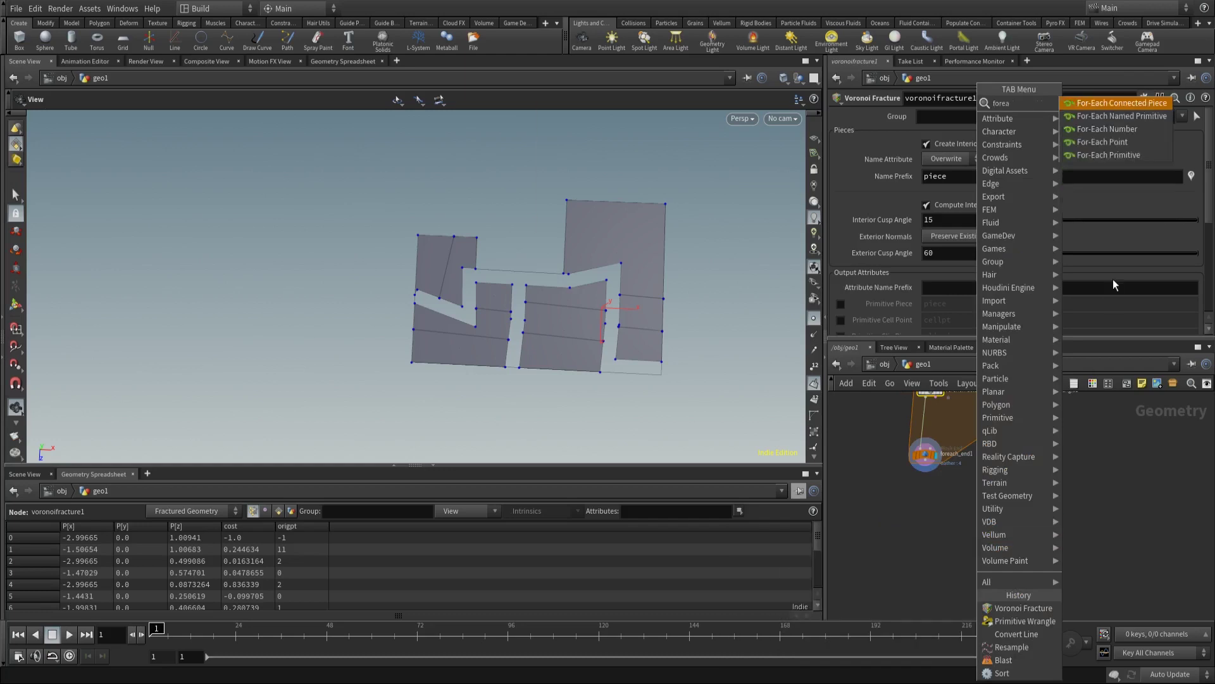
click(1113, 156)
click(943, 511)
click(925, 470)
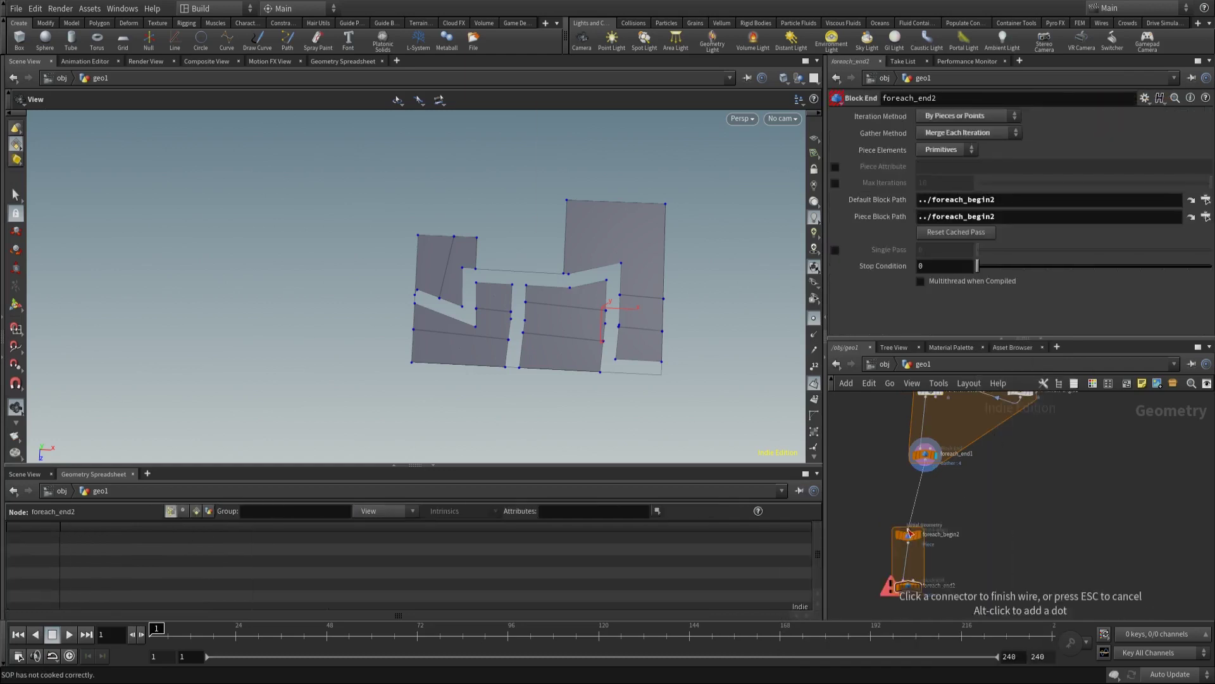
click(909, 527)
Move foreach_end2 farther below foreach_begin2 to make room in the loop, and display foreach_begin2
middle_drag(944, 567, 942, 496)
drag(908, 516, 910, 596)
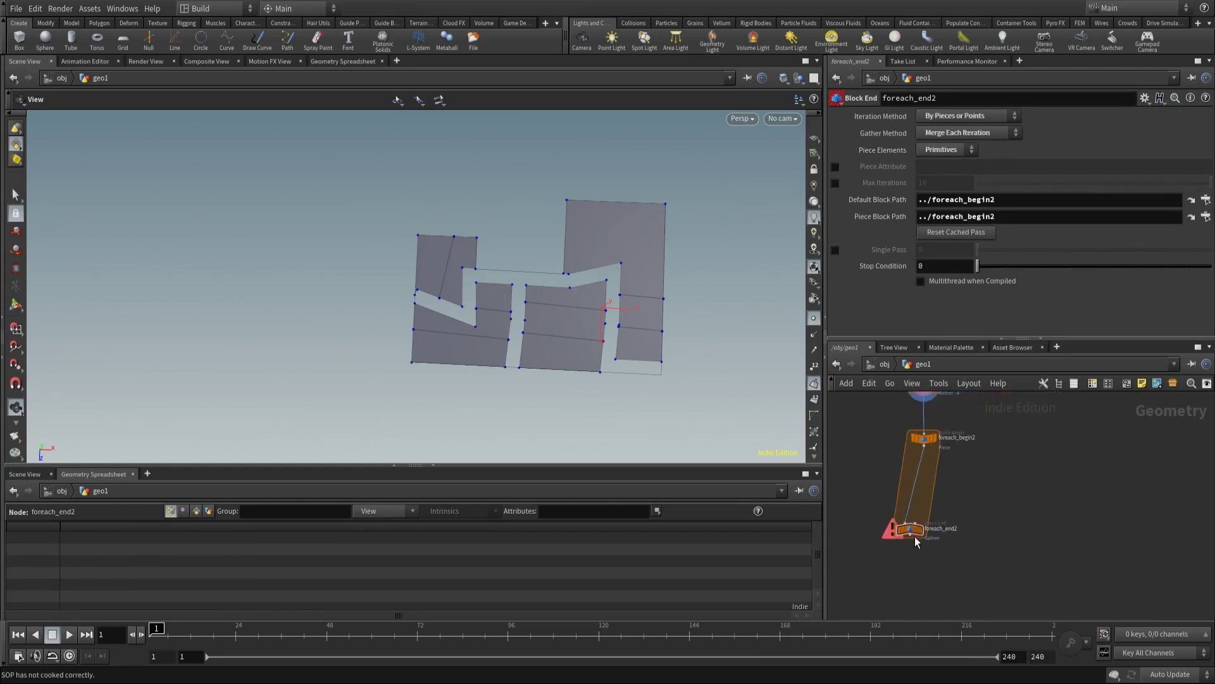
click(935, 438)
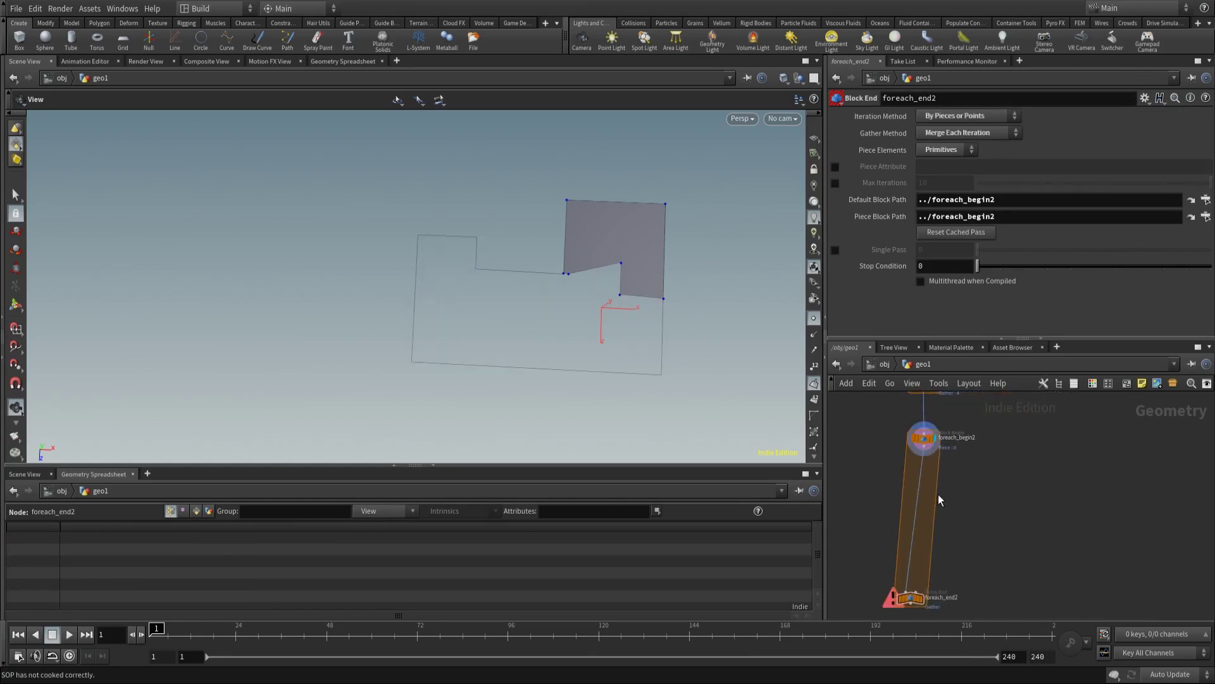
scroll(940, 494, up, 2)
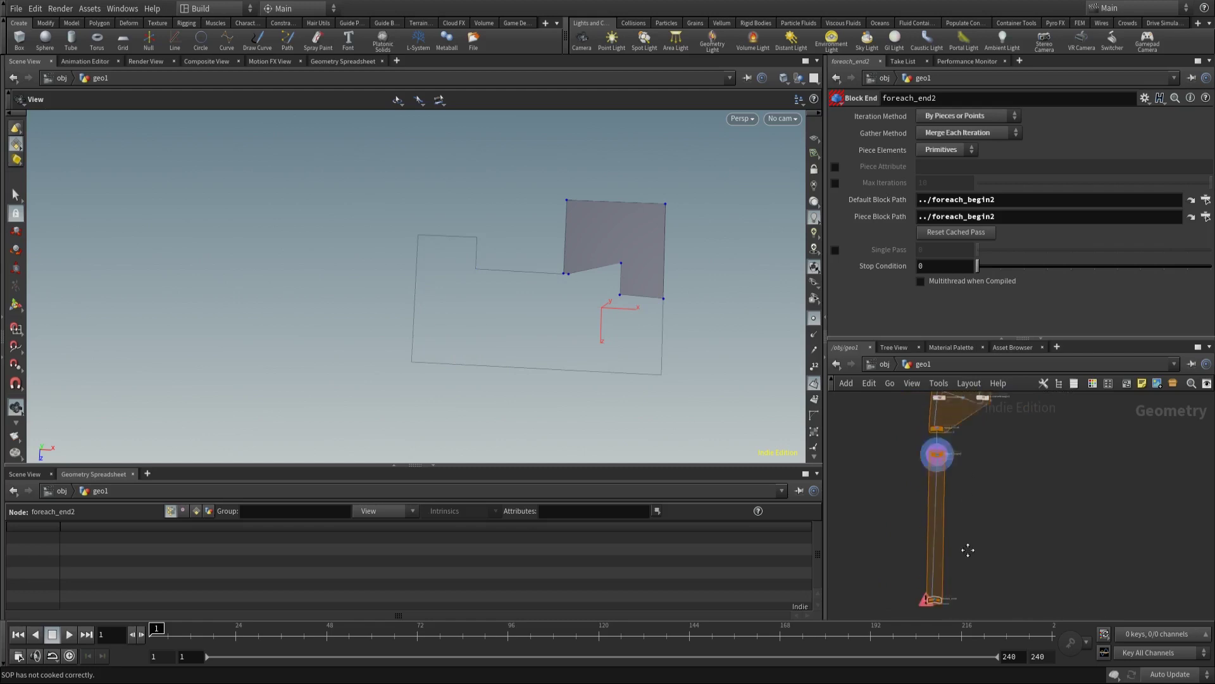
Copy the dissolve1, polypath1 and facet1 nodes from the first for-each loop
middle_drag(627, 239, 467, 300)
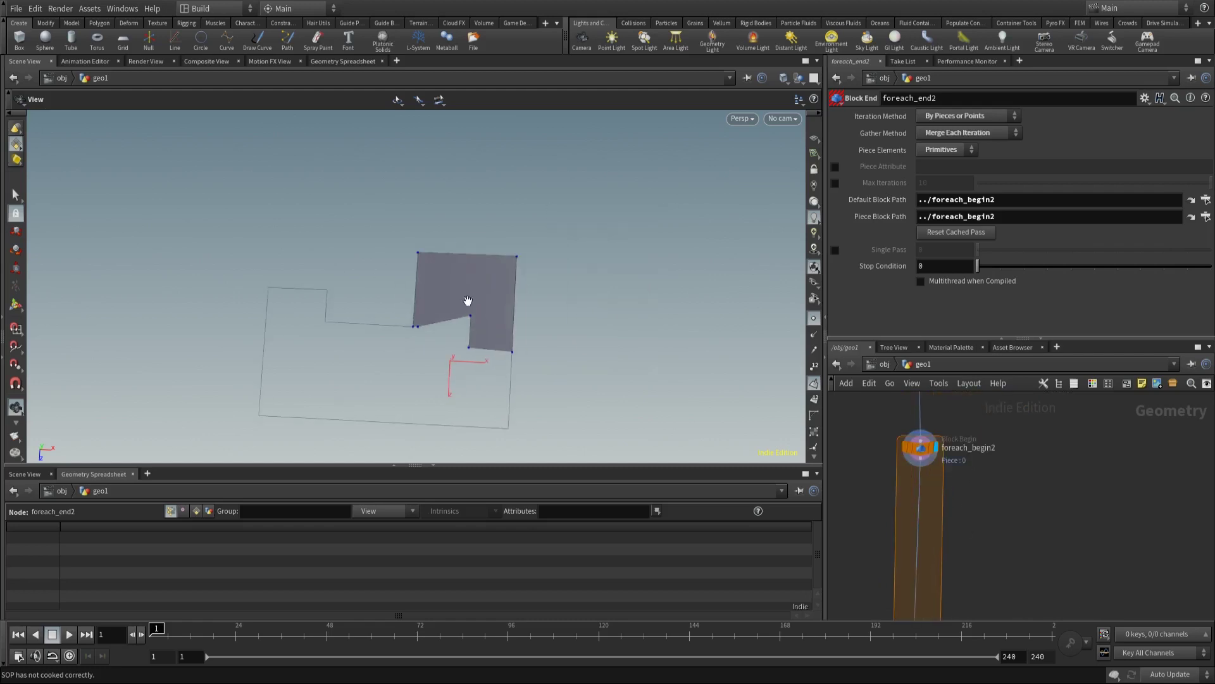
middle_drag(893, 487, 862, 588)
scroll(918, 538, down, 2)
middle_drag(918, 443, 963, 434)
drag(963, 434, 913, 581)
middle_drag(1009, 543, 1009, 514)
click(1008, 514)
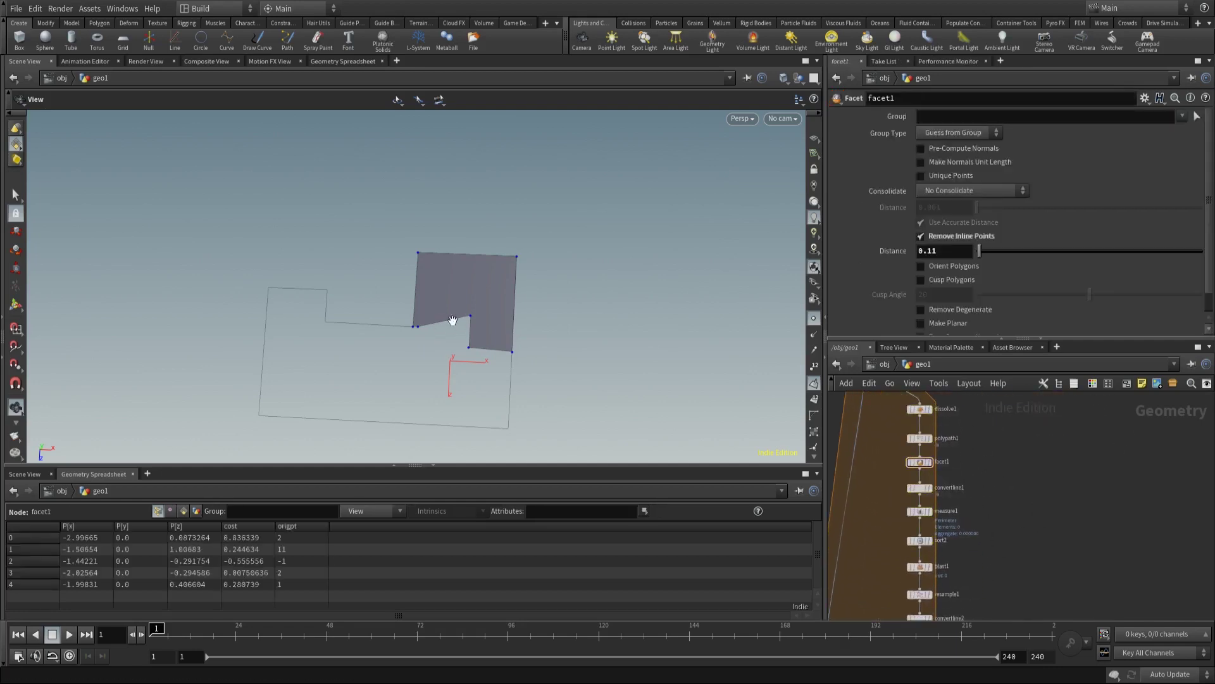
middle_drag(970, 415, 971, 481)
scroll(1005, 496, down, 3)
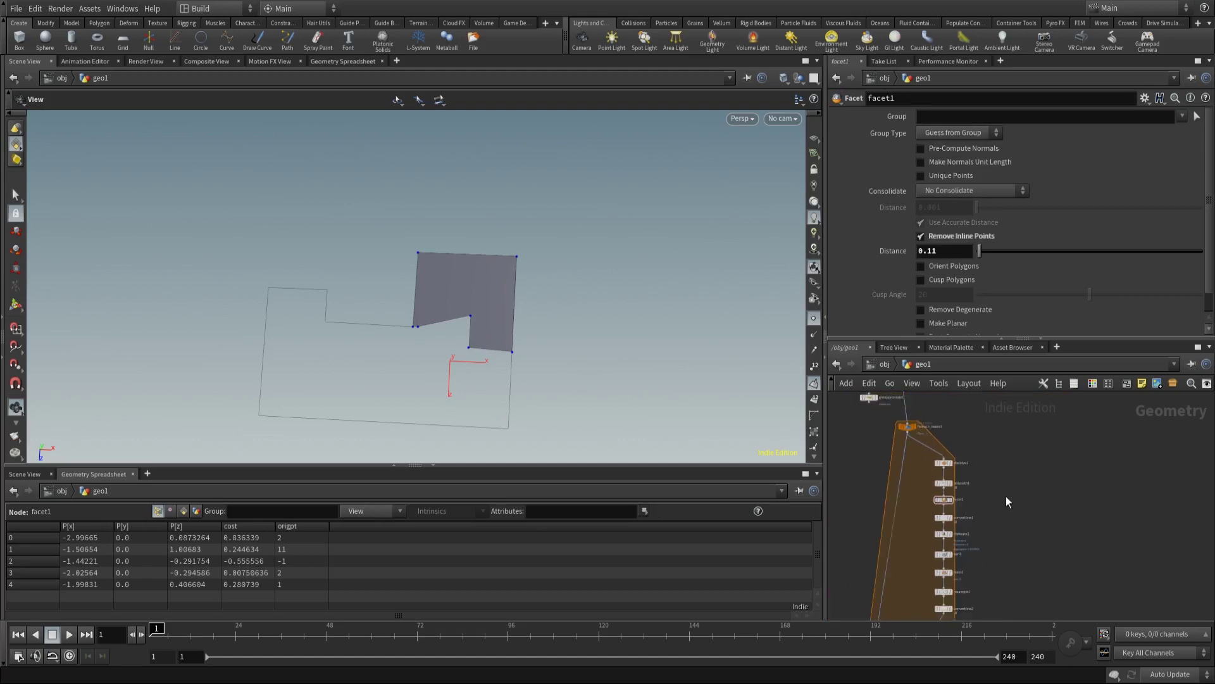
drag(951, 404, 910, 458)
key(f)
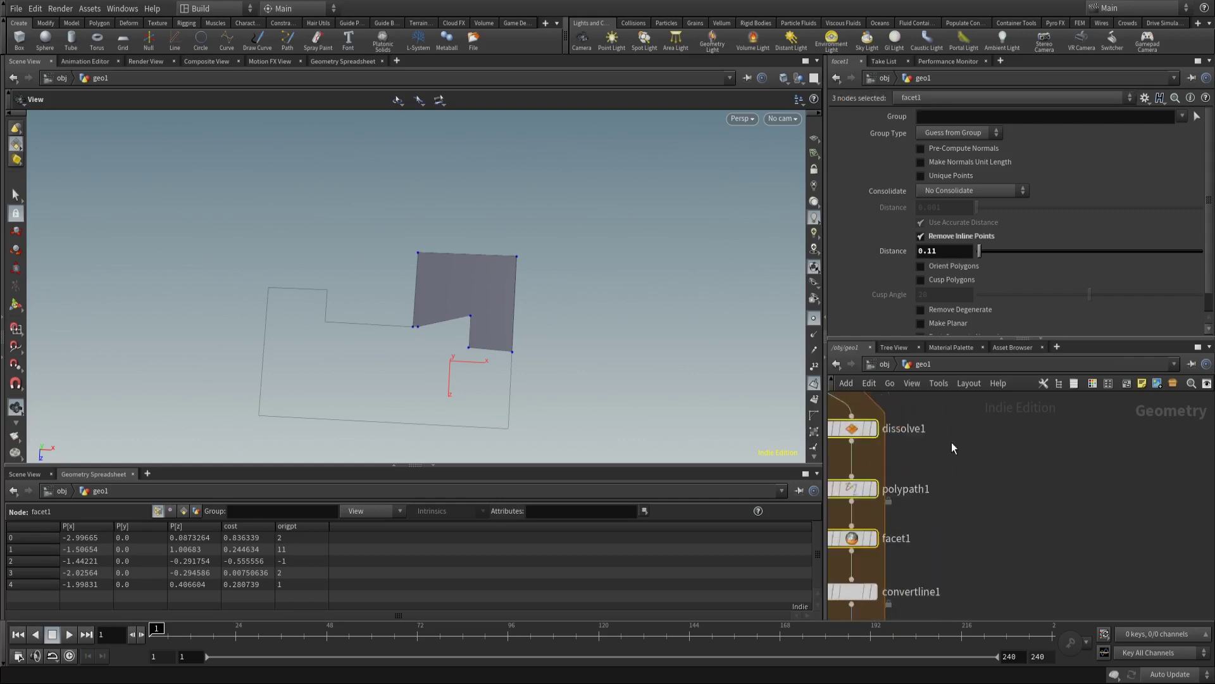
key(ctrl+c)
Paste the copied nodes beside foreach_begin2, wire foreach_begin2 into dissolve2, and display facet2
scroll(1147, 404, down, 5)
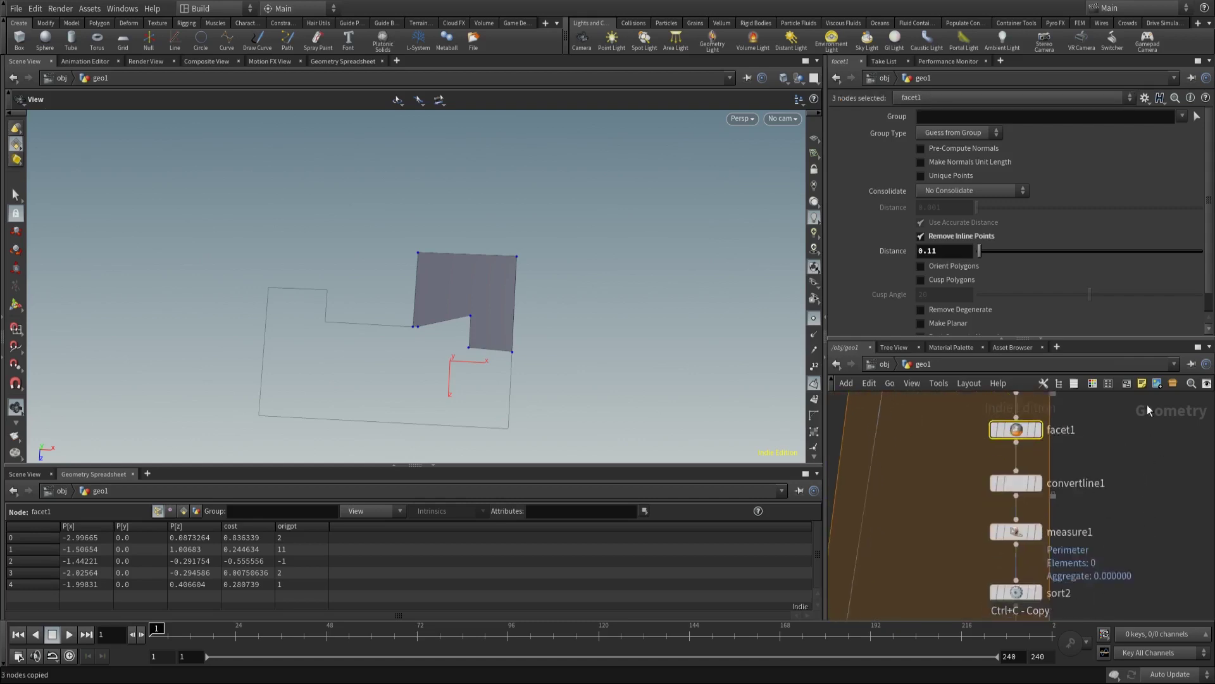
scroll(1133, 513, up, 5)
key(ctrl+v)
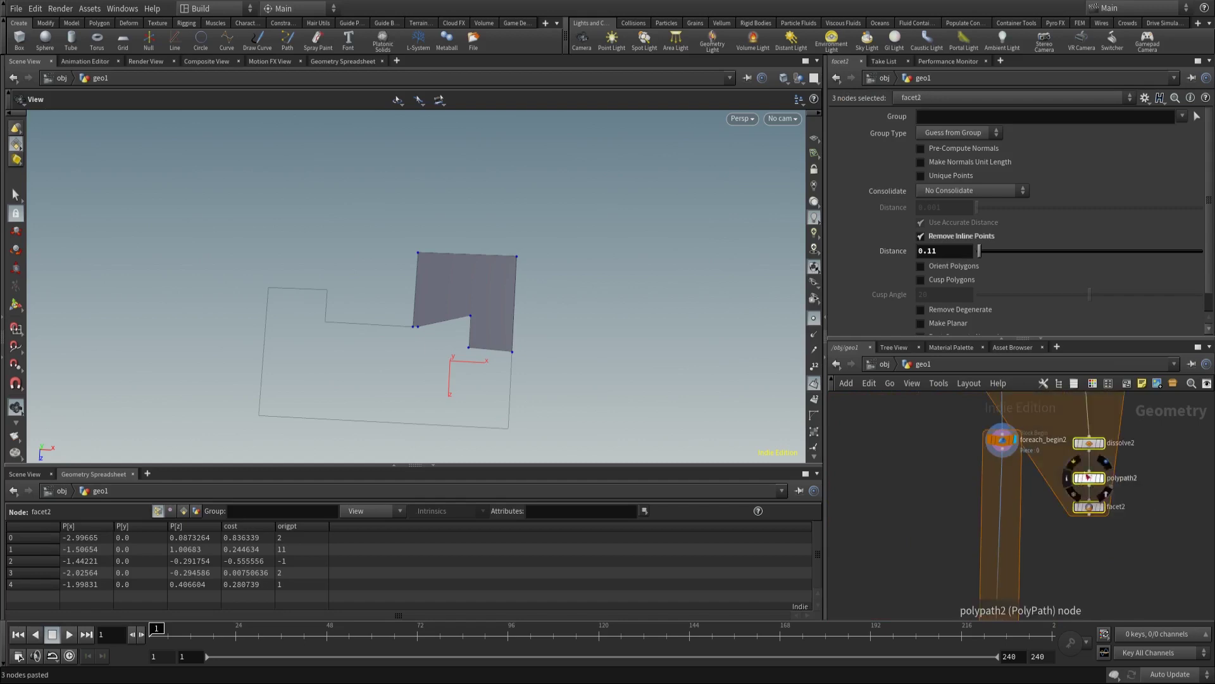
click(1002, 446)
click(1089, 435)
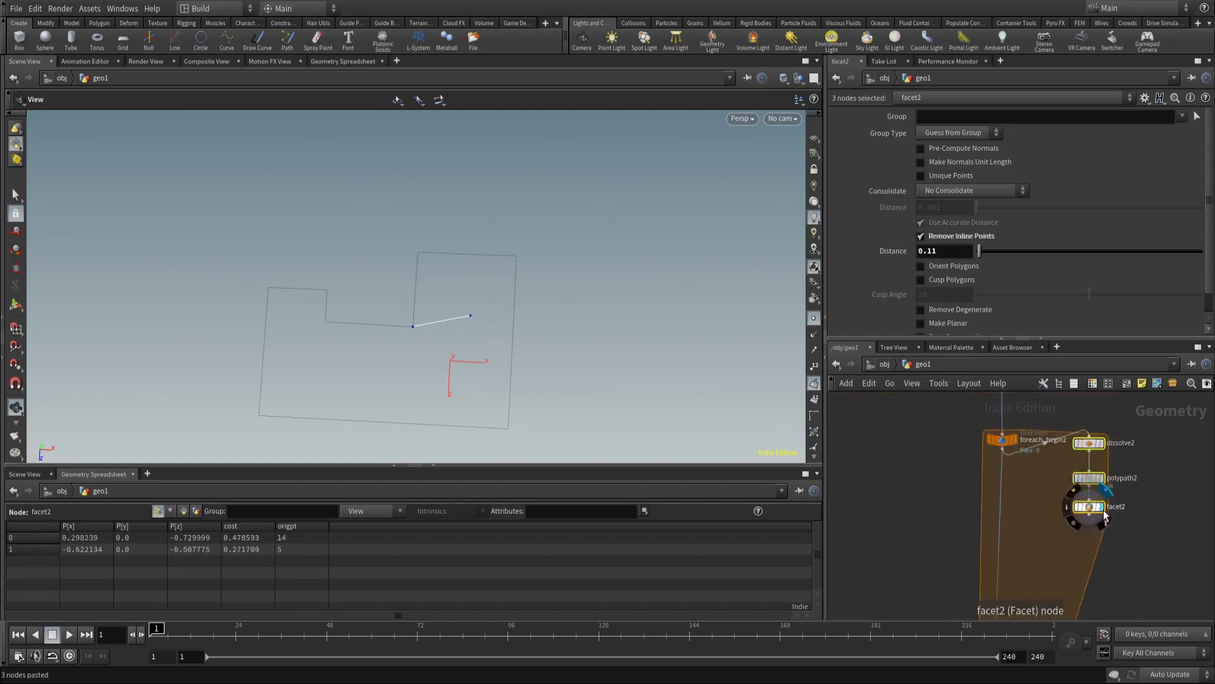
drag(490, 326, 498, 325)
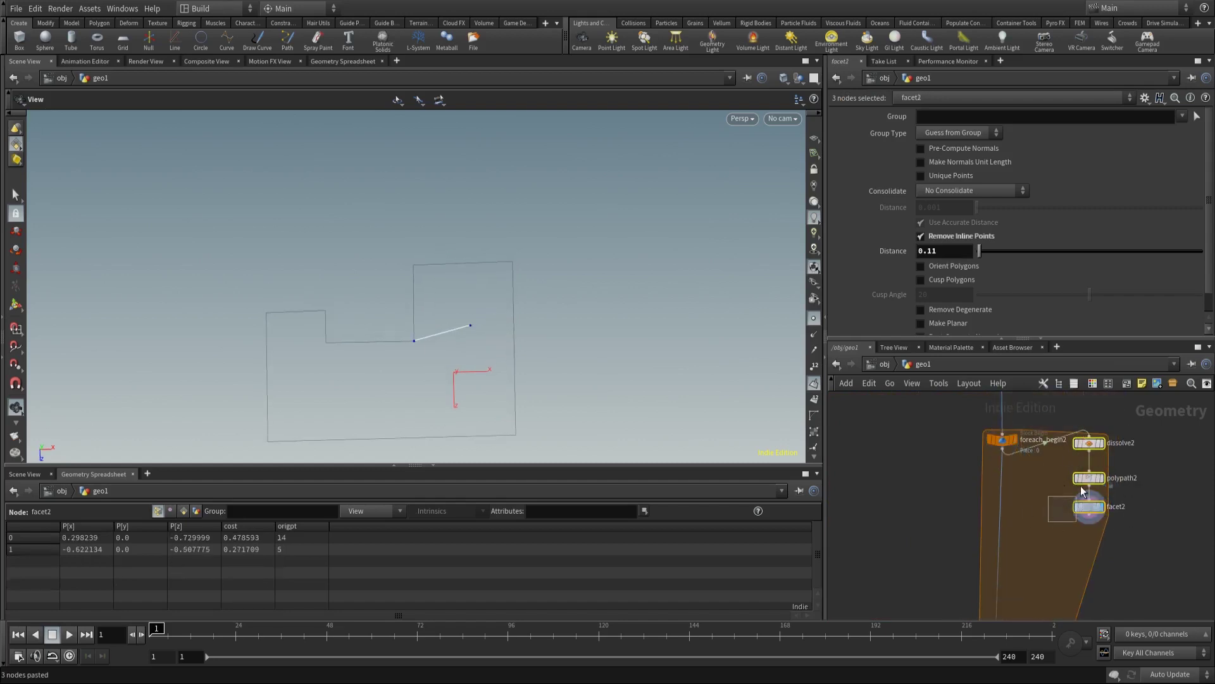
Check dissolve2's settings and display voronoifracture1 to examine the edges of the fractured room
click(1089, 442)
scroll(1088, 500, down, 5)
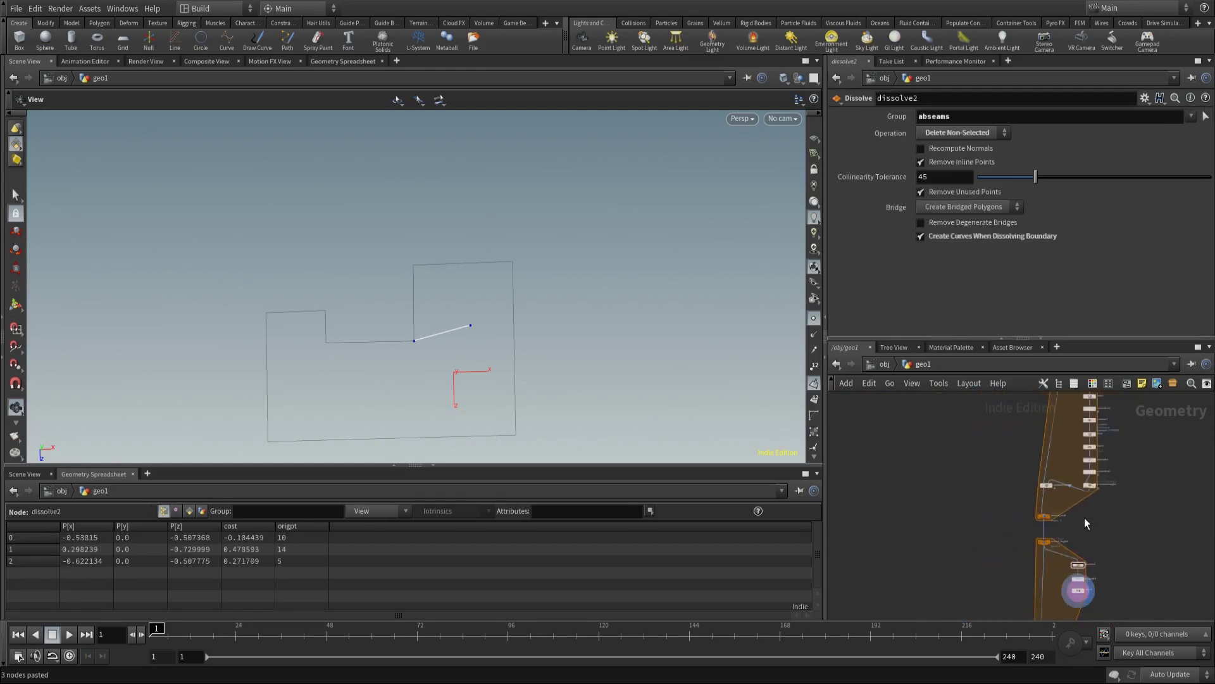
scroll(1013, 535, up, 6)
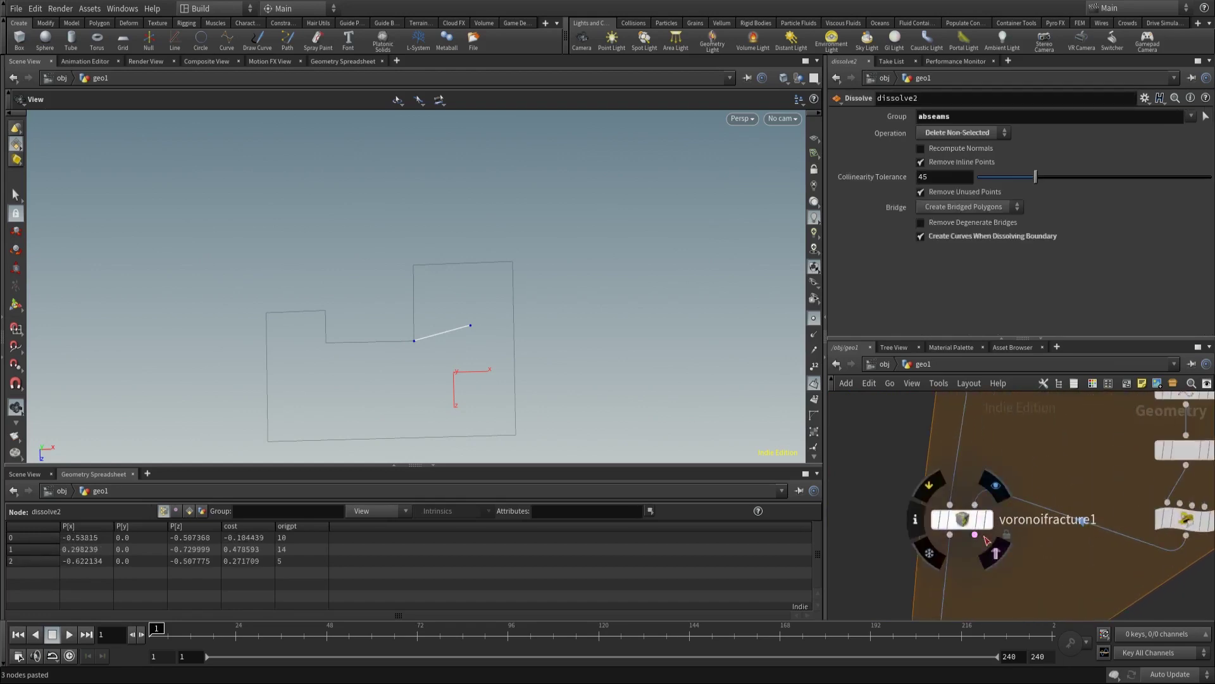
scroll(1016, 548, down, 3)
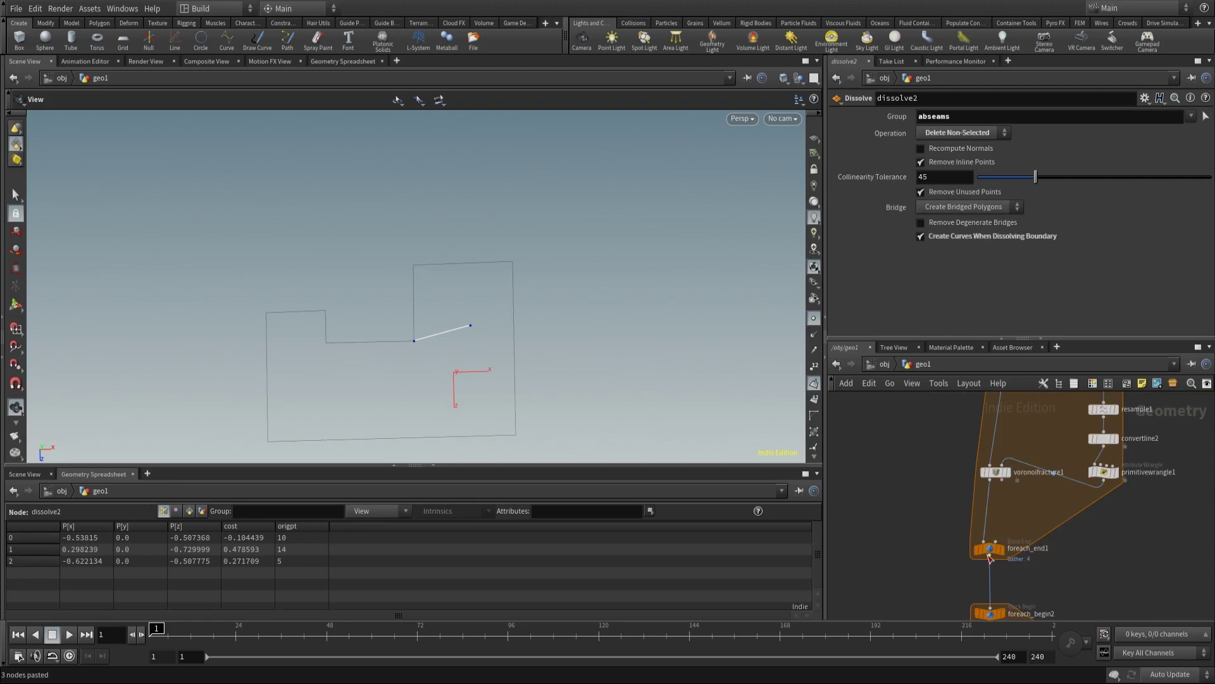
middle_drag(1035, 462, 1006, 513)
scroll(987, 500, down, 3)
scroll(975, 485, up, 6)
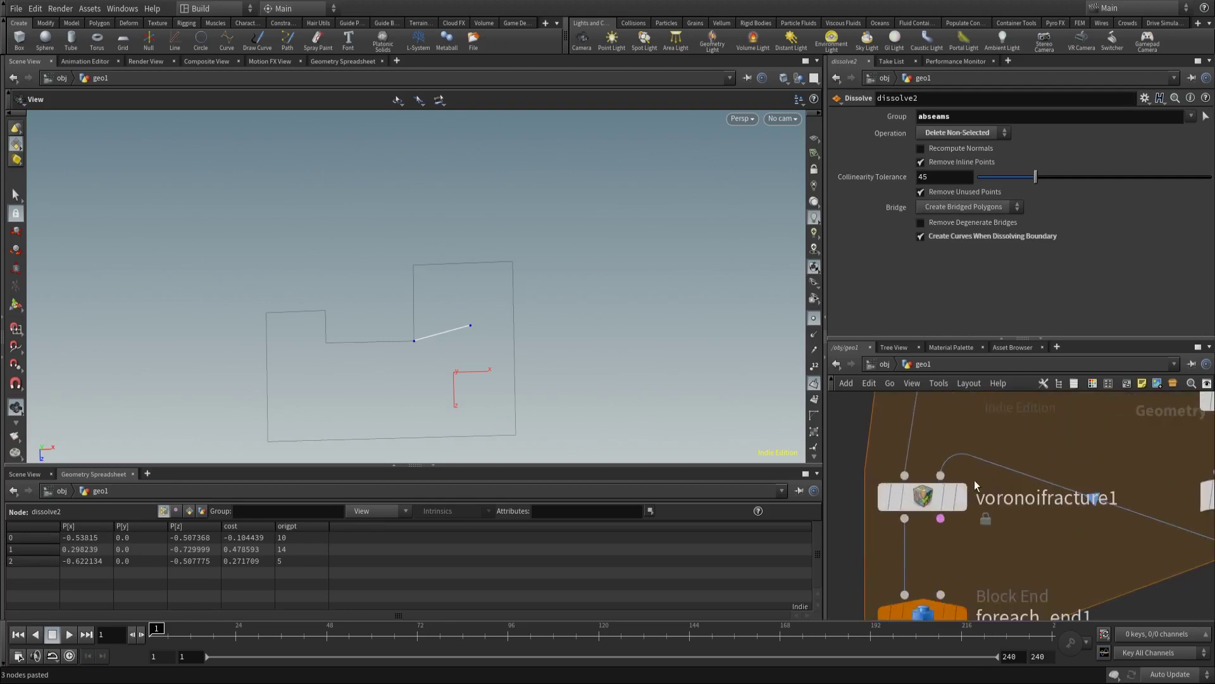
click(960, 498)
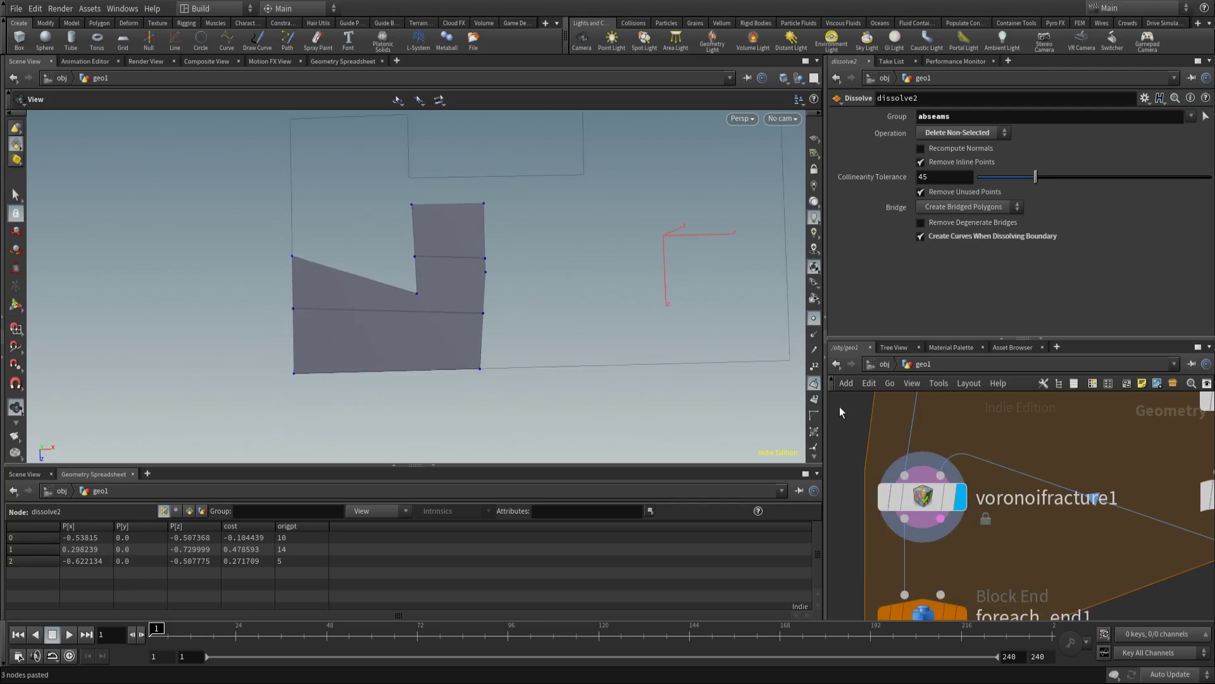
middle_drag(483, 264, 551, 298)
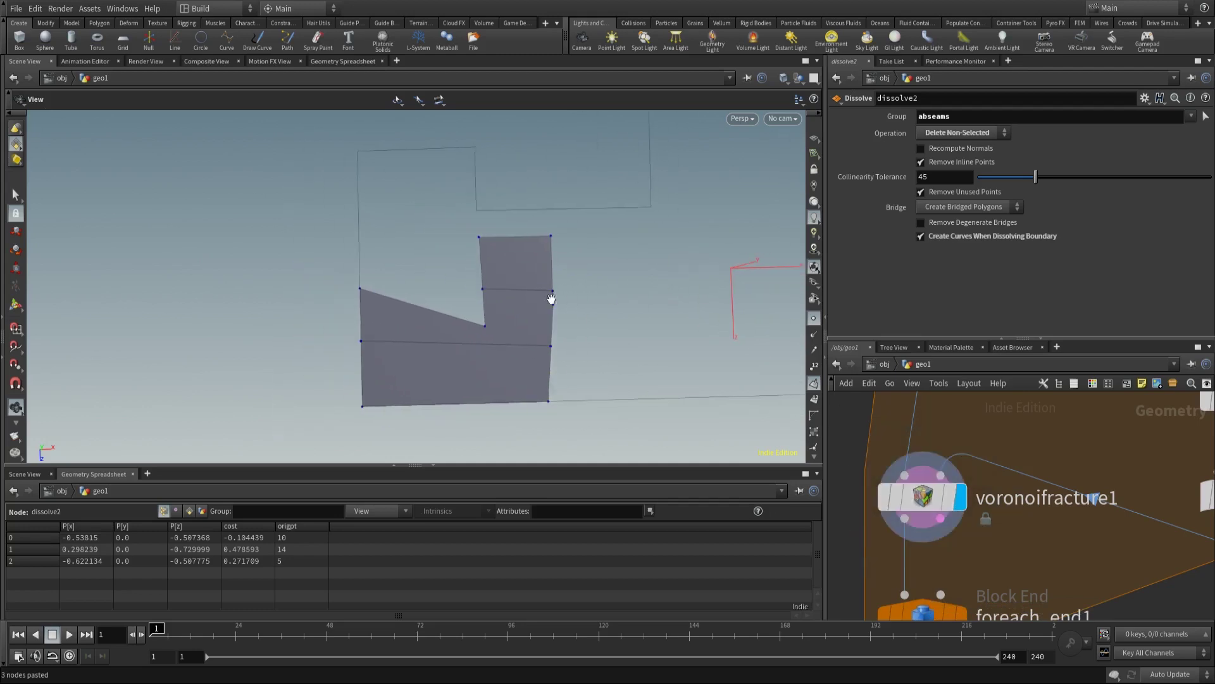
scroll(656, 304, up, 2)
scroll(551, 355, down, 3)
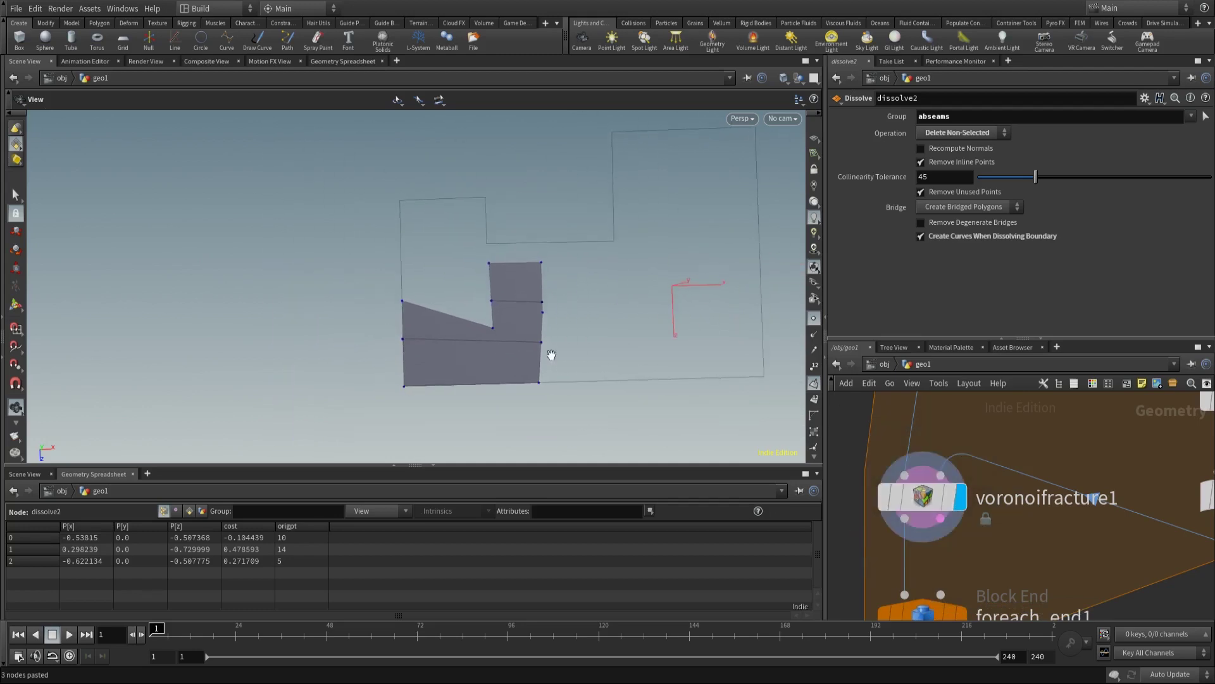
middle_drag(551, 355, 368, 161)
scroll(994, 506, down, 3)
scroll(992, 462, up, 4)
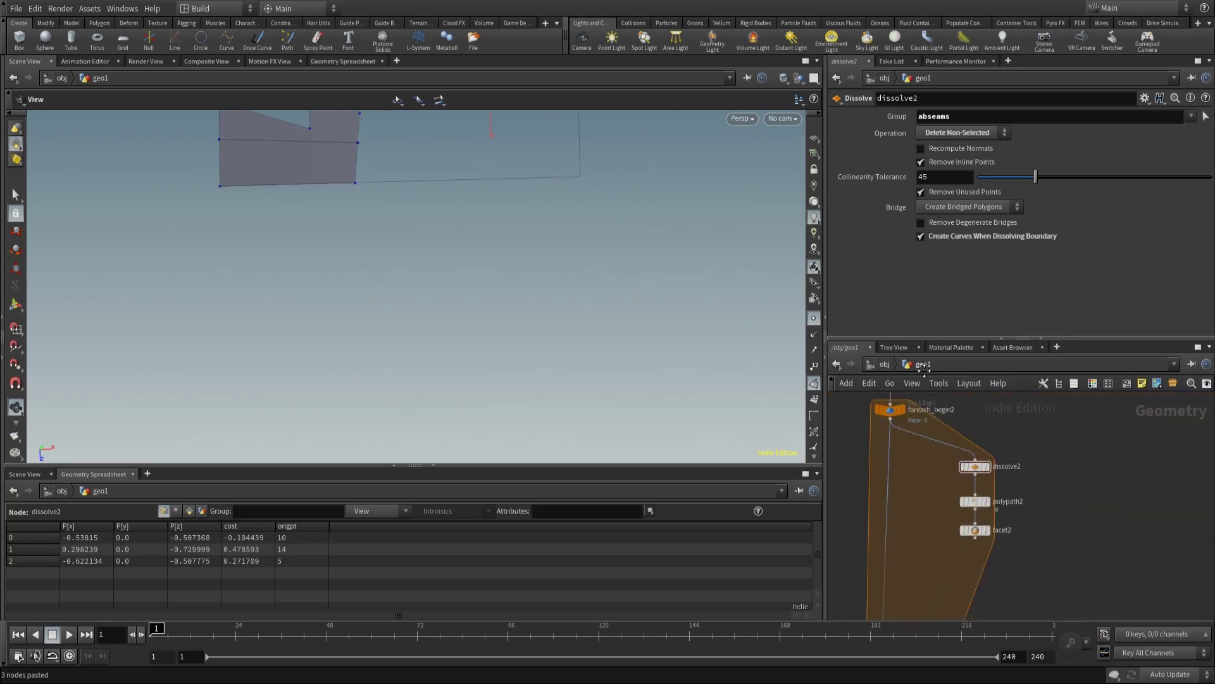
Display dissolve2 and show foreach_begin2 as a template to compare the kept corridor edge with the room piece
click(979, 463)
key(h)
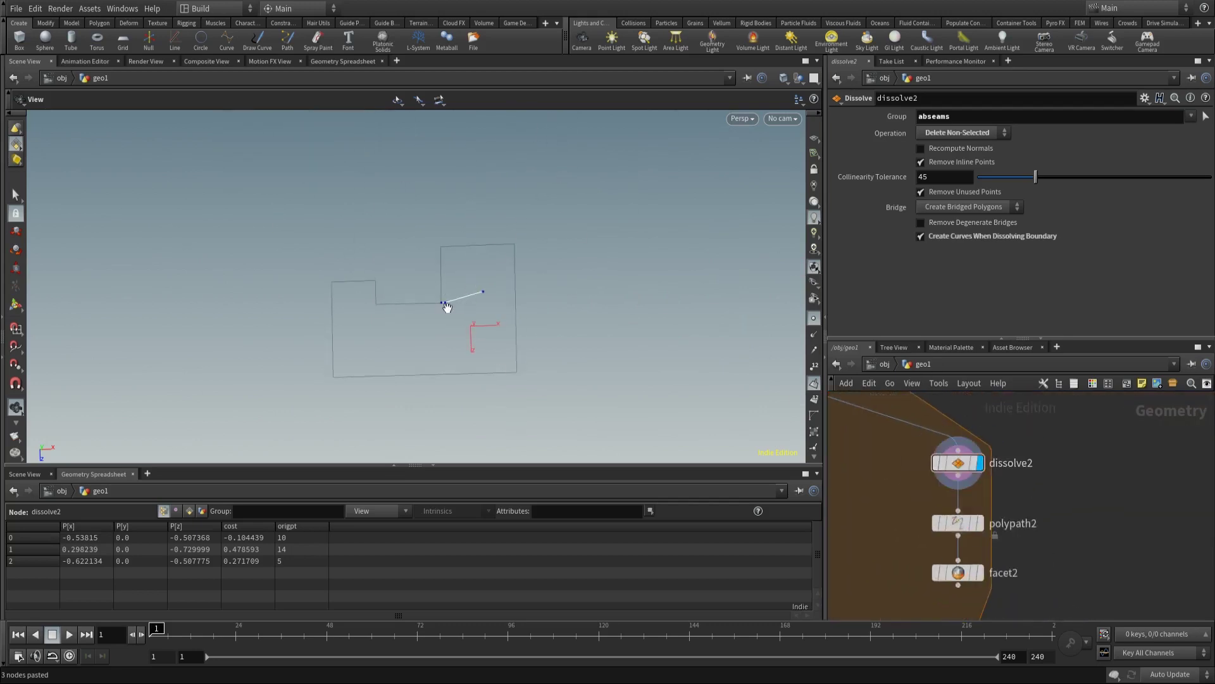
scroll(497, 288, up, 1)
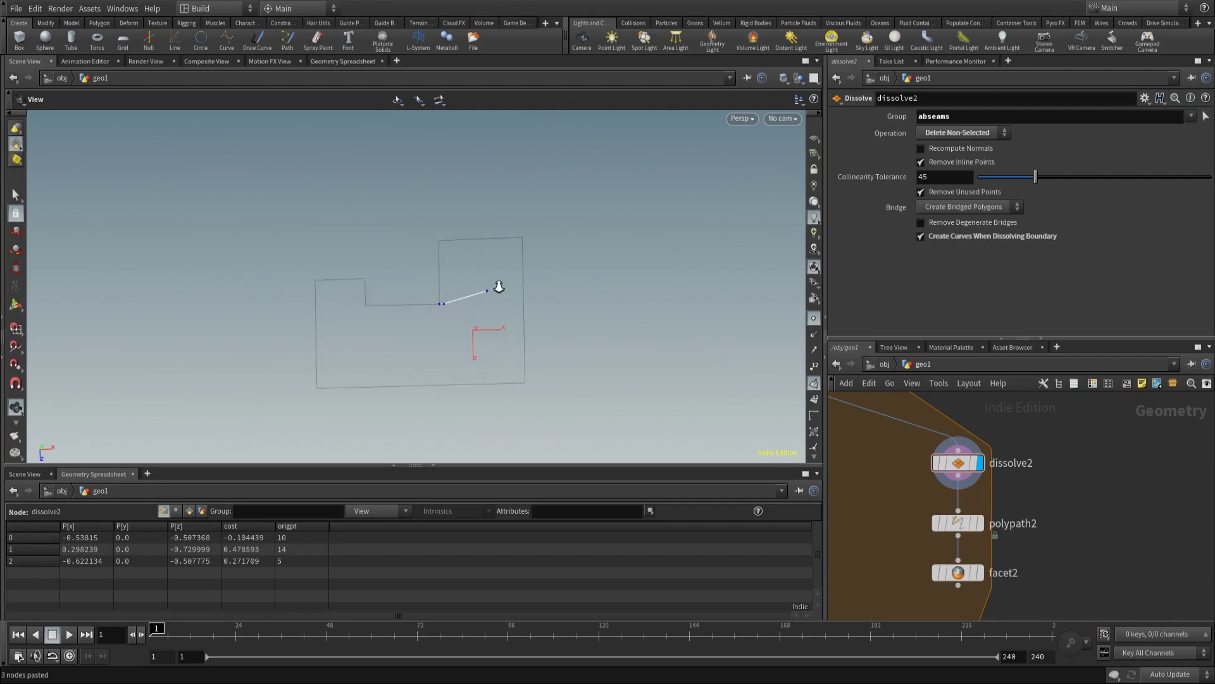
middle_drag(942, 502, 1119, 584)
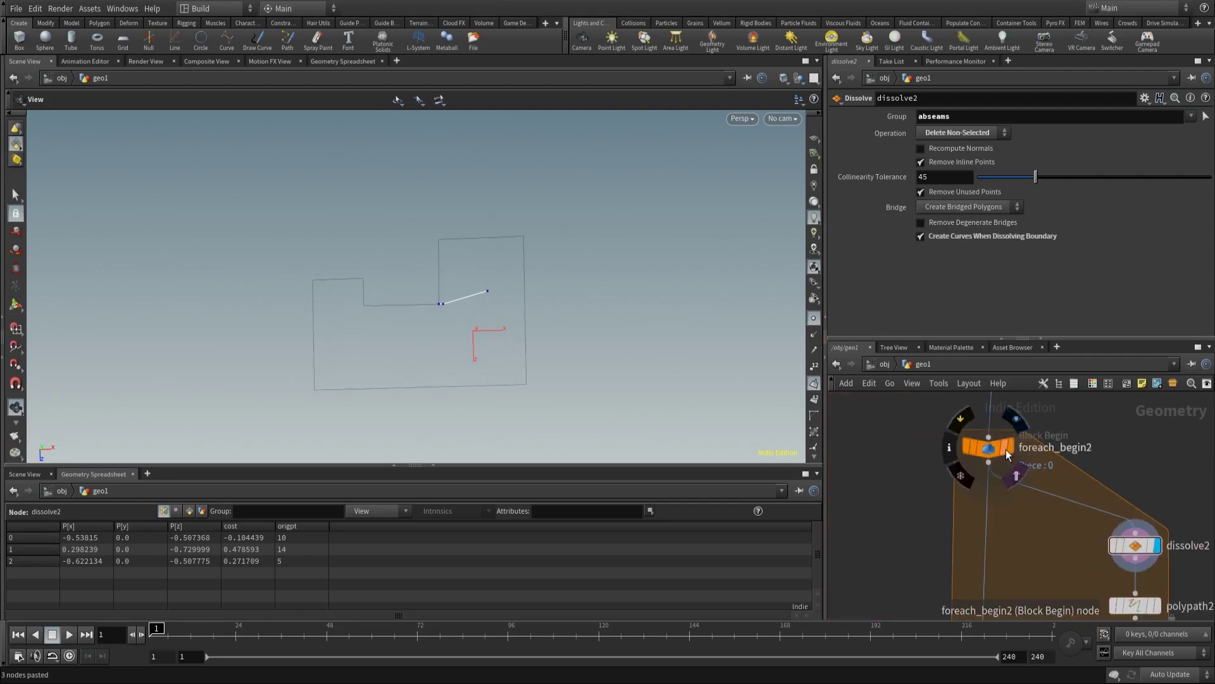
click(1005, 450)
scroll(453, 279, up, 6)
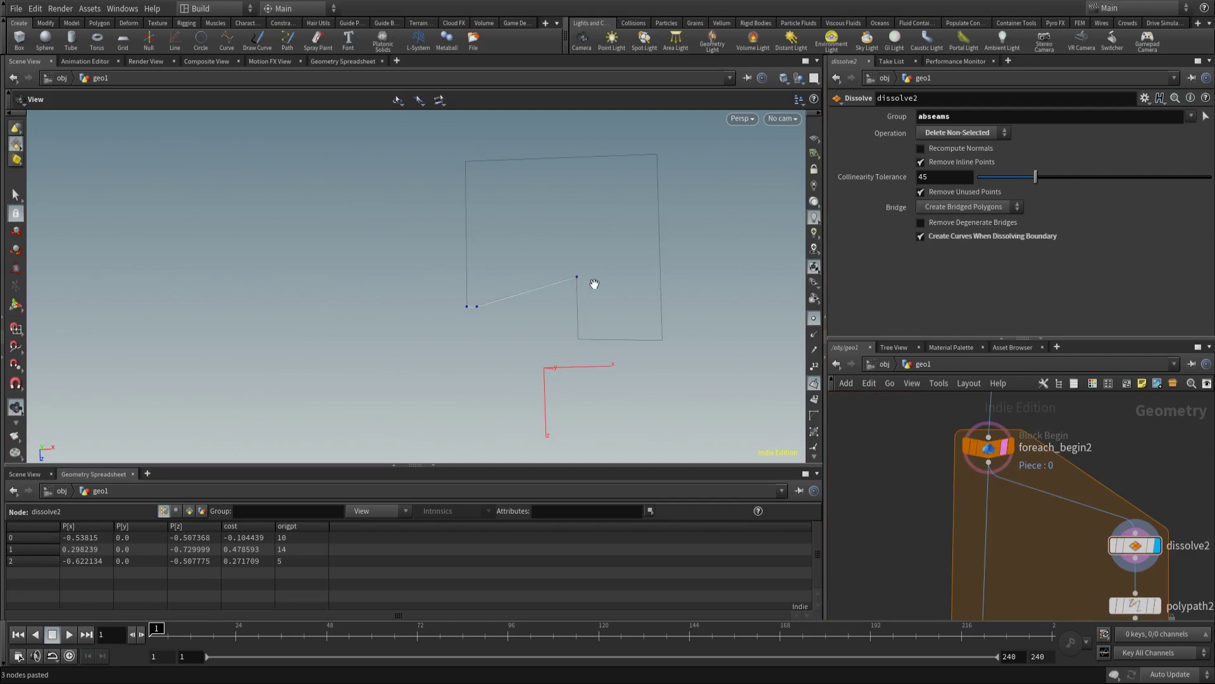
scroll(854, 467, down, 5)
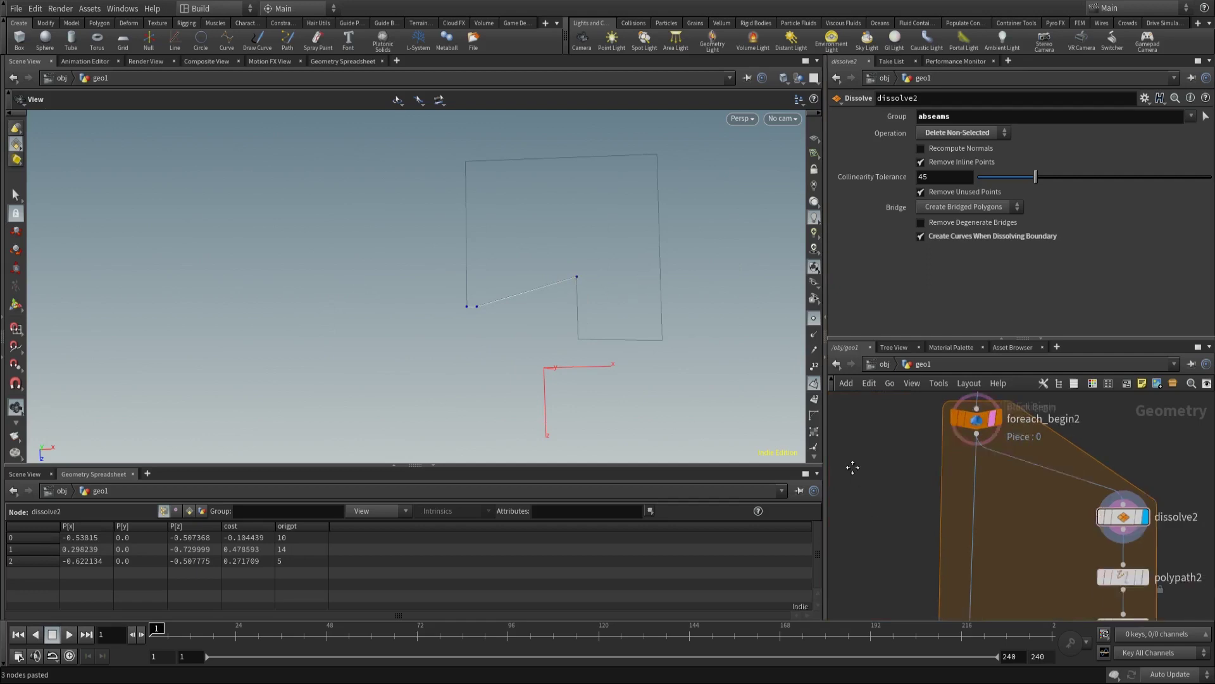
Add a Scatter node after facet2, display it, and set its Force Total Count to 1
scroll(920, 446, up, 5)
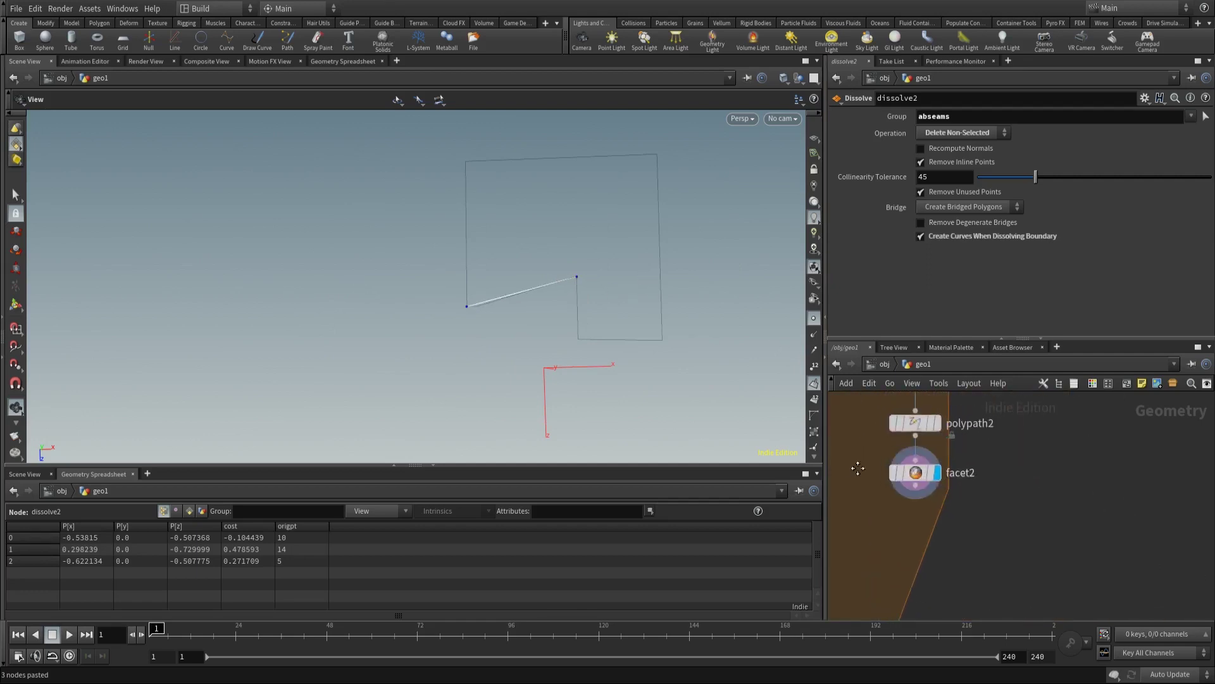
middle_drag(857, 467, 930, 484)
scroll(918, 481, down, 5)
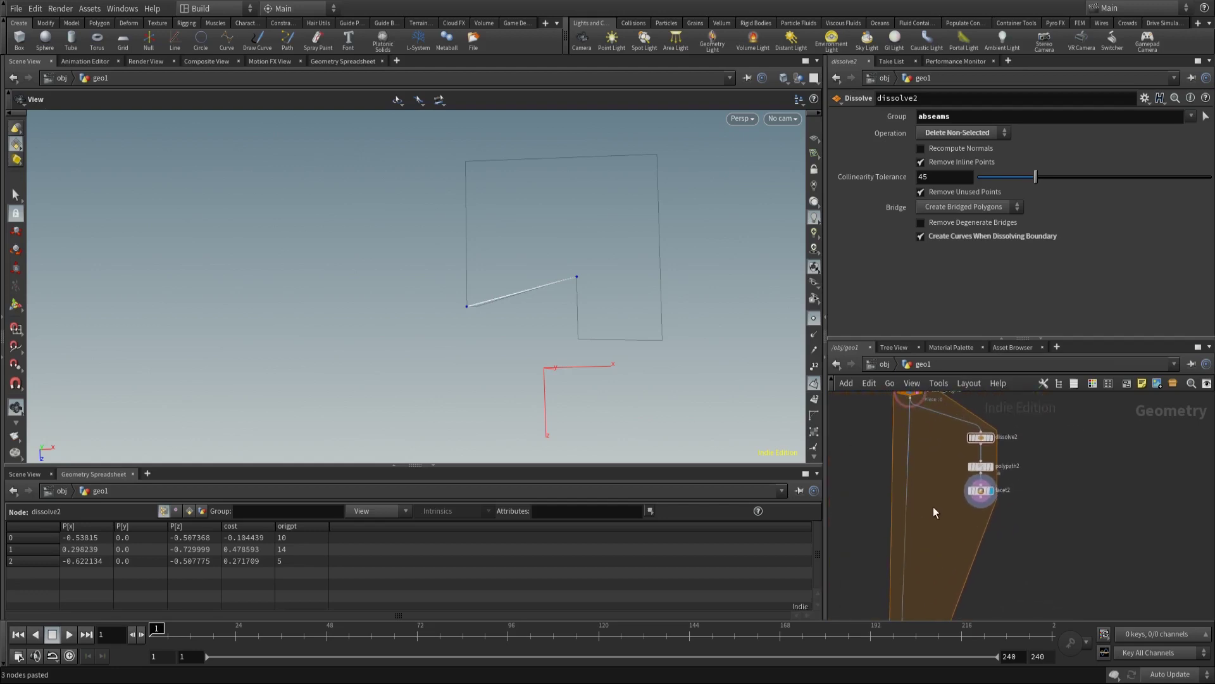
middle_drag(948, 522, 967, 553)
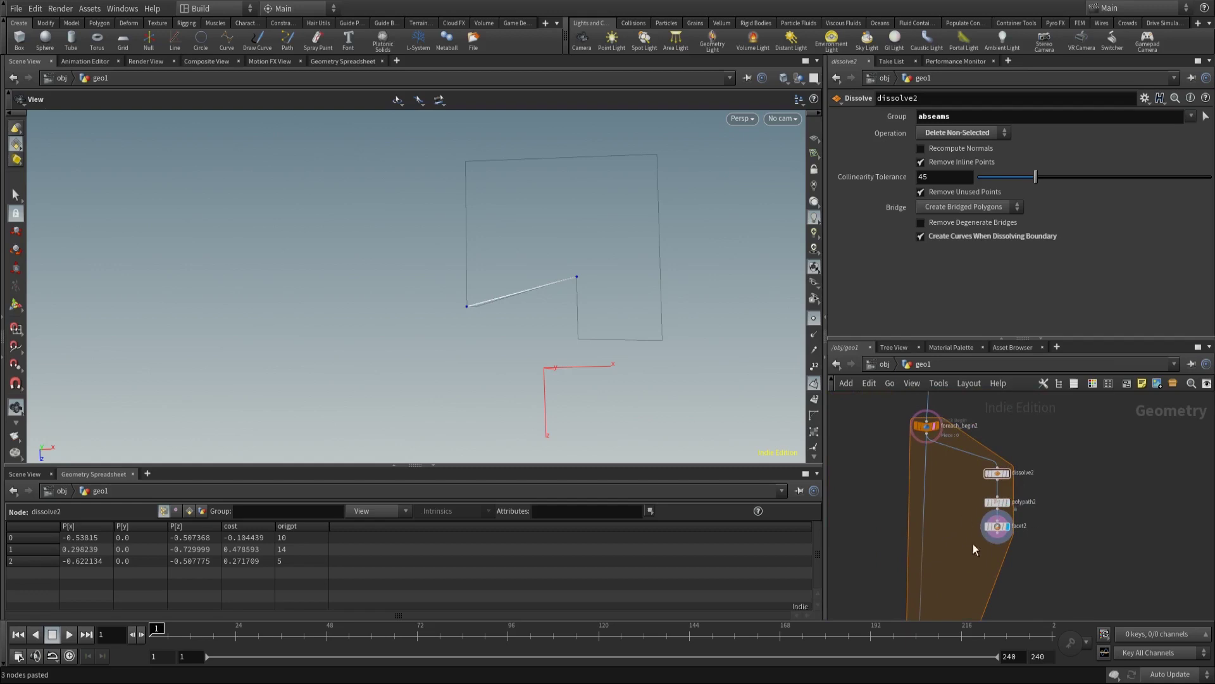
key(Tab)
text(sca)
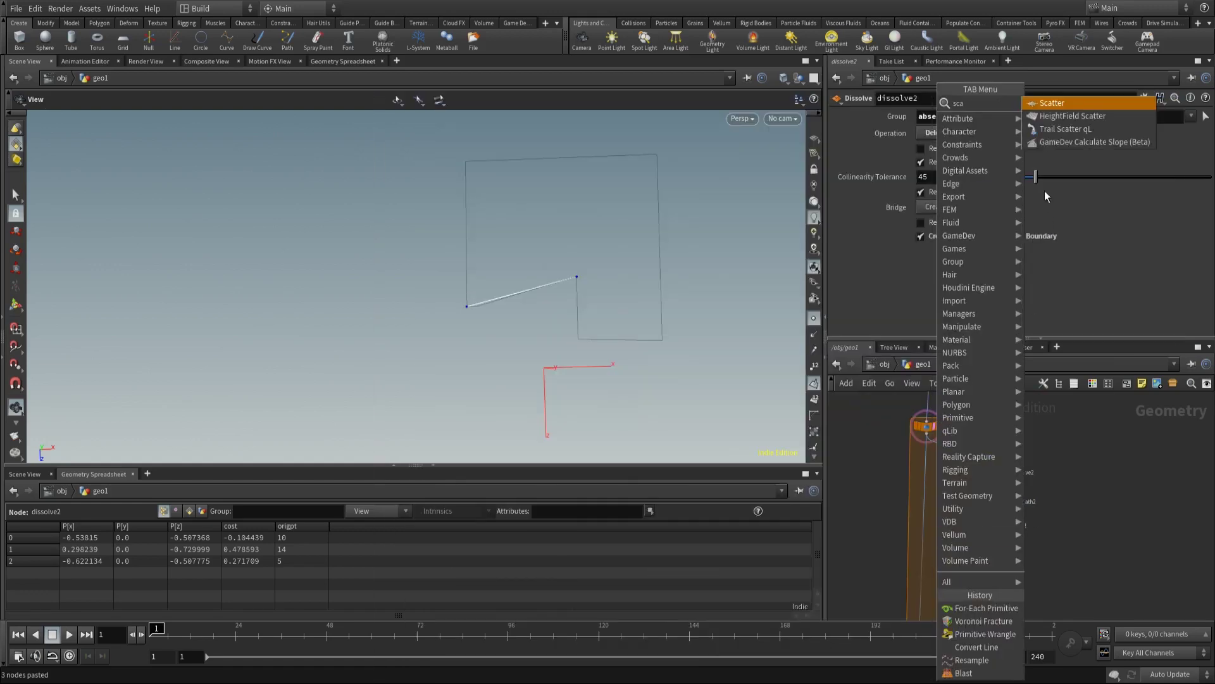
click(1064, 105)
click(979, 564)
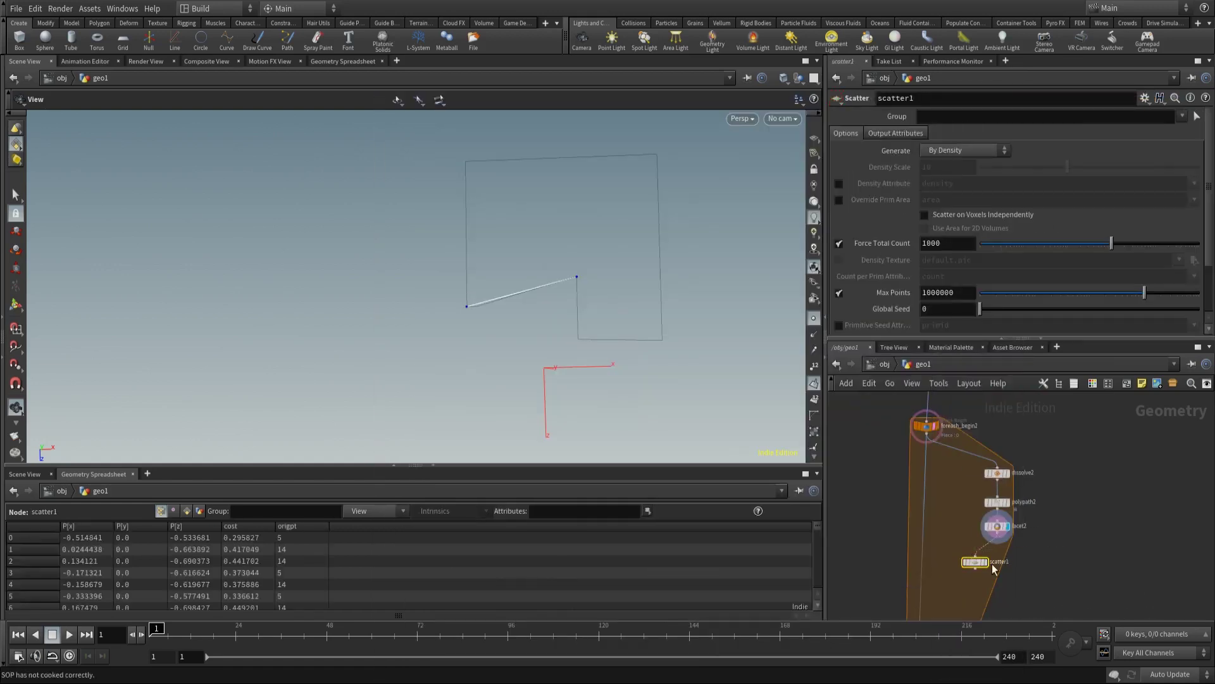
drag(987, 568, 1007, 561)
double_click(947, 243)
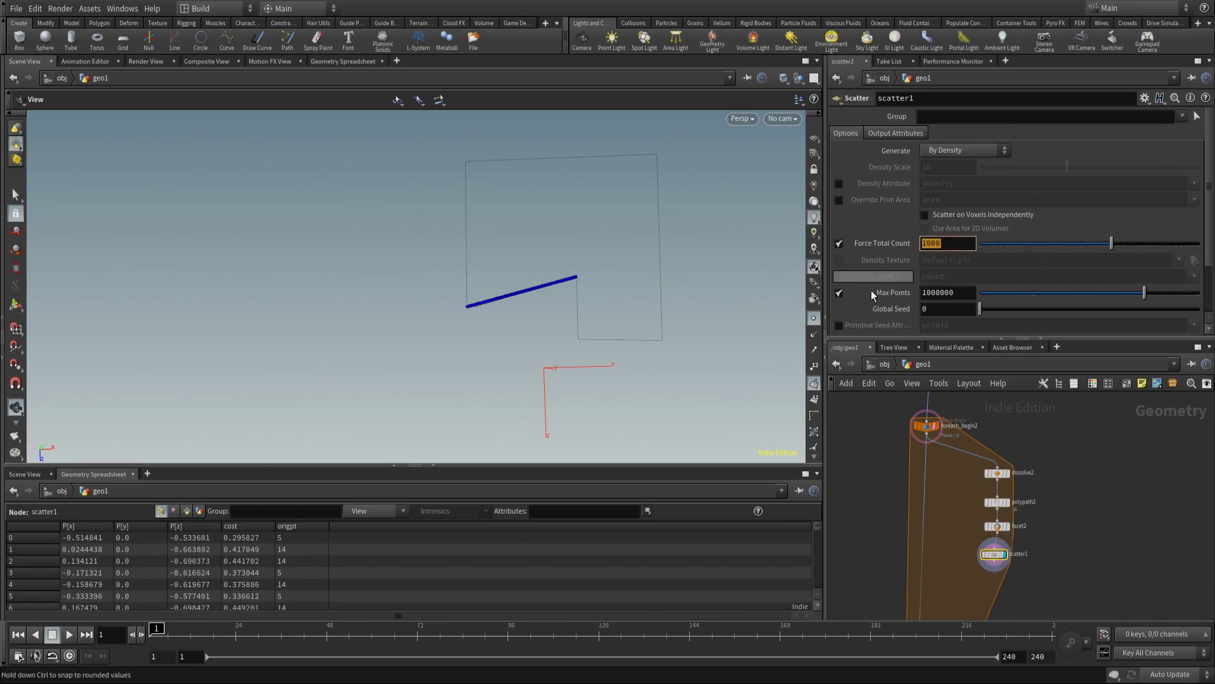
text(1)
key(Return)
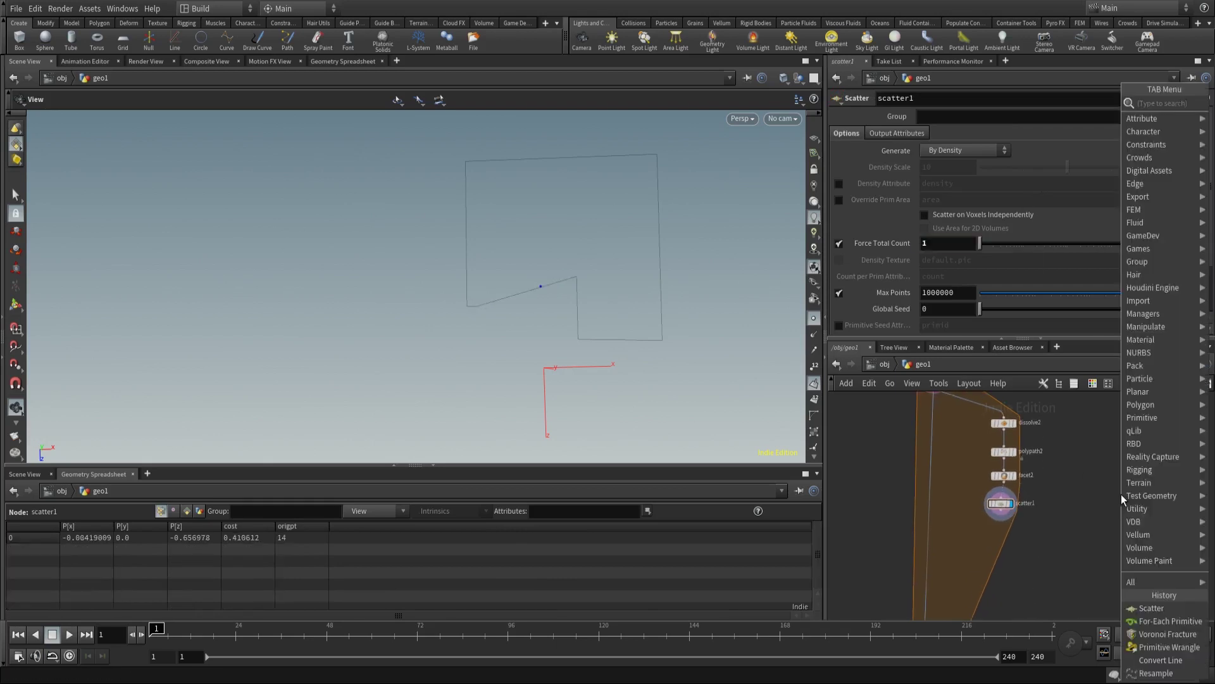
Add a Copy to Points node below scatter1 and wire scatter1 in as its target points
key(Tab)
text(copy to p)
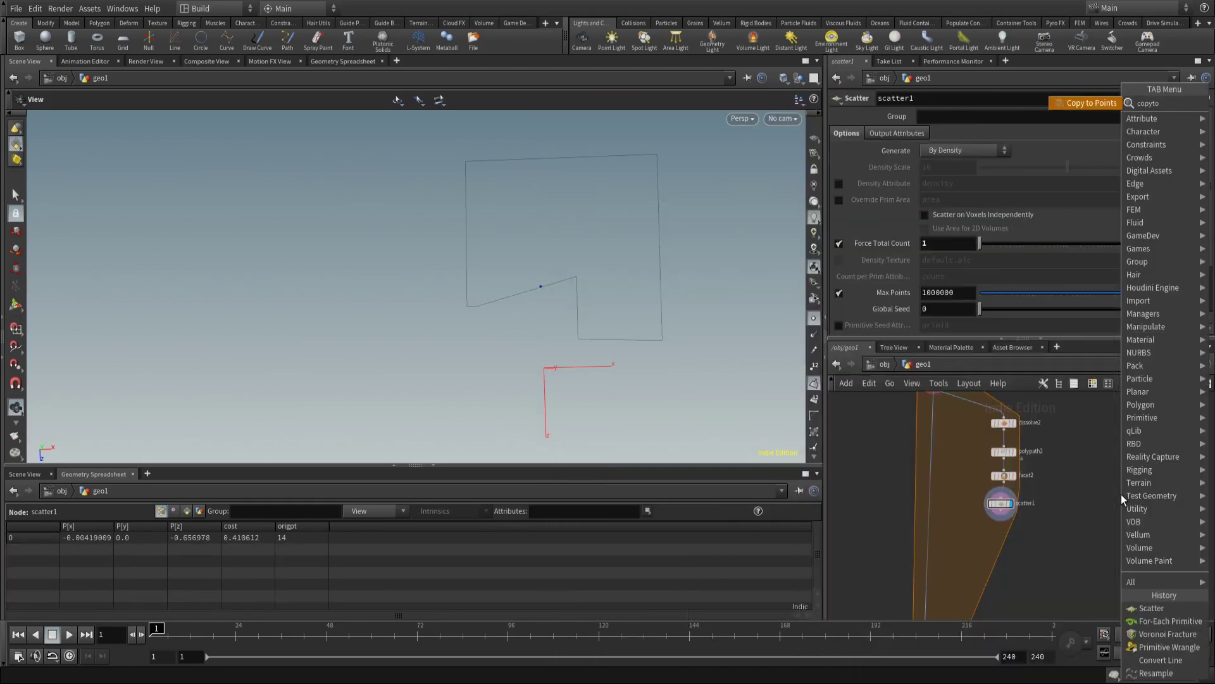
key(Return)
scroll(1012, 534, up, 4)
click(1013, 551)
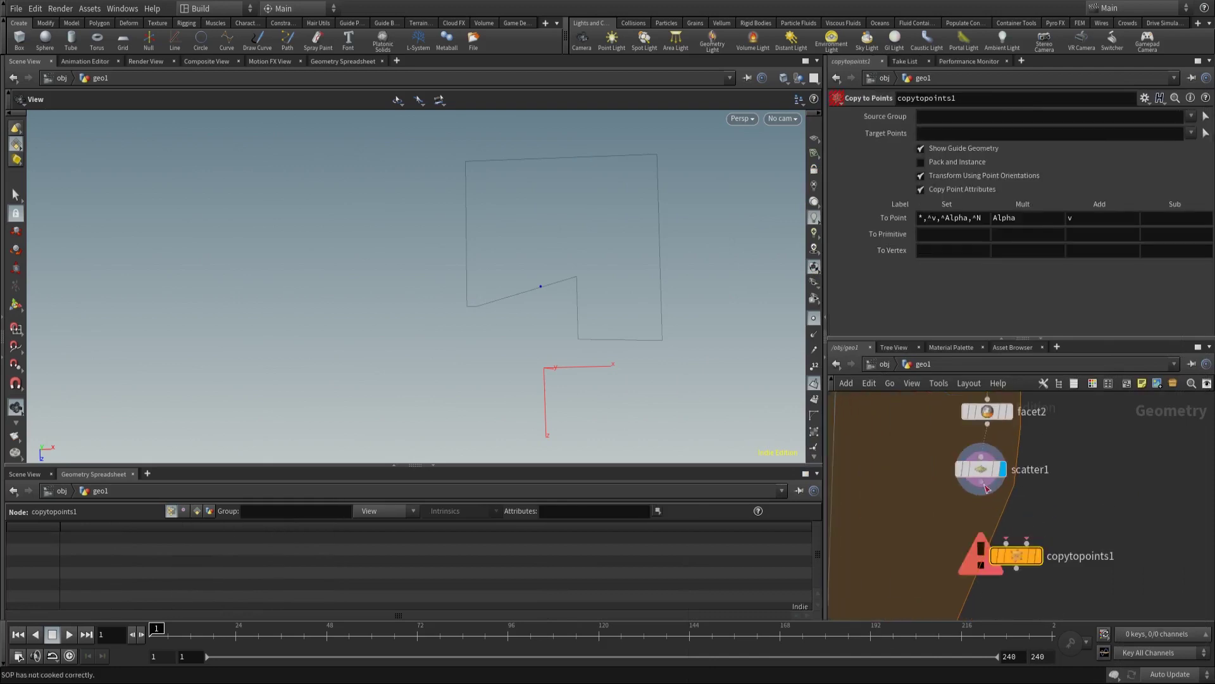
Add a Box with uniform scale 0.1, wire it into copytopoints1 as the source geometry, and display the copy
key(Tab)
text(box)
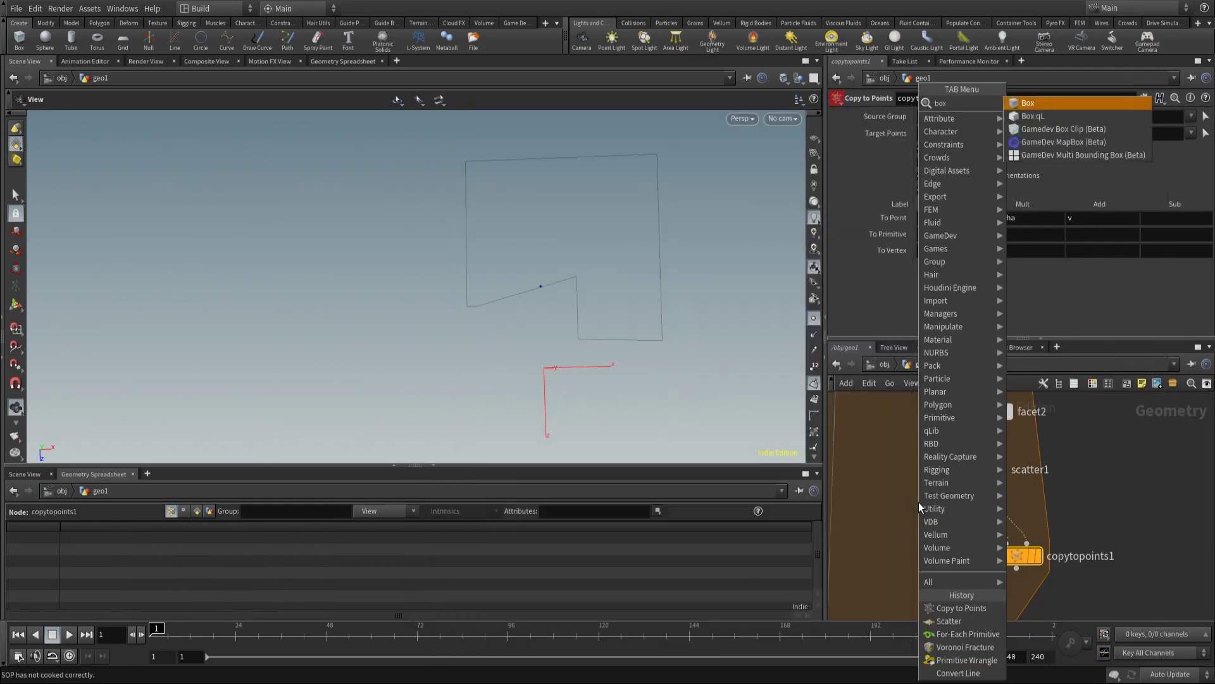
key(Return)
click(888, 481)
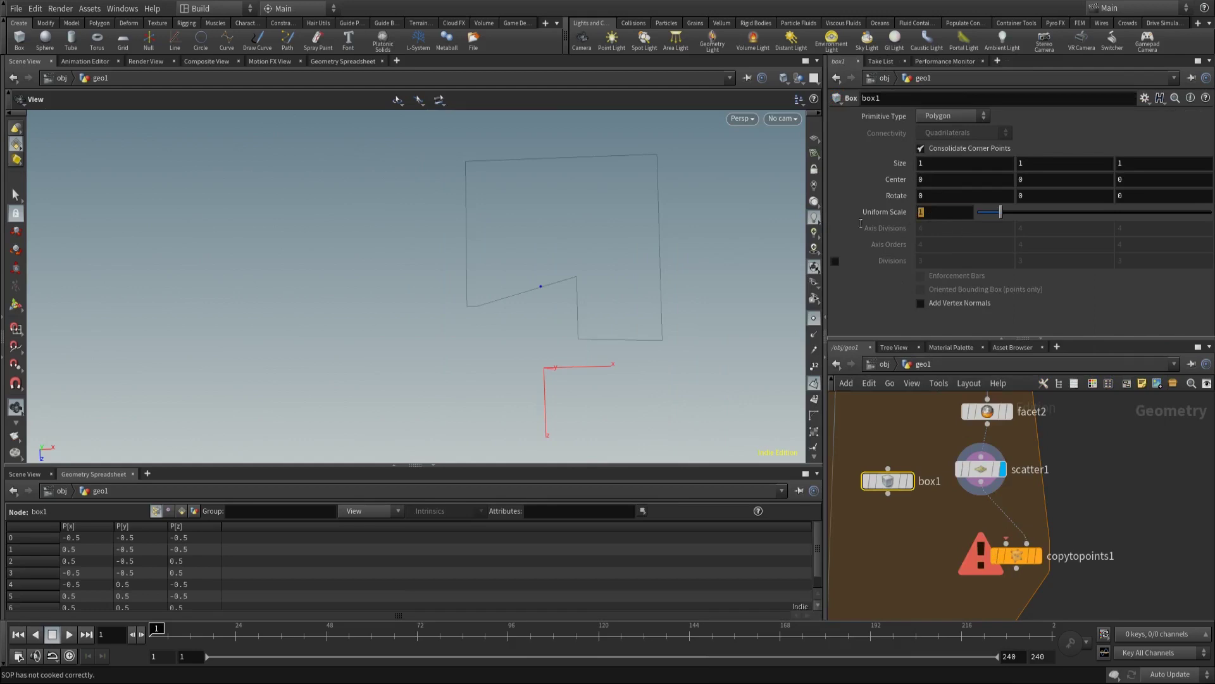
text(.1)
key(Return)
drag(888, 493, 998, 557)
key(h)
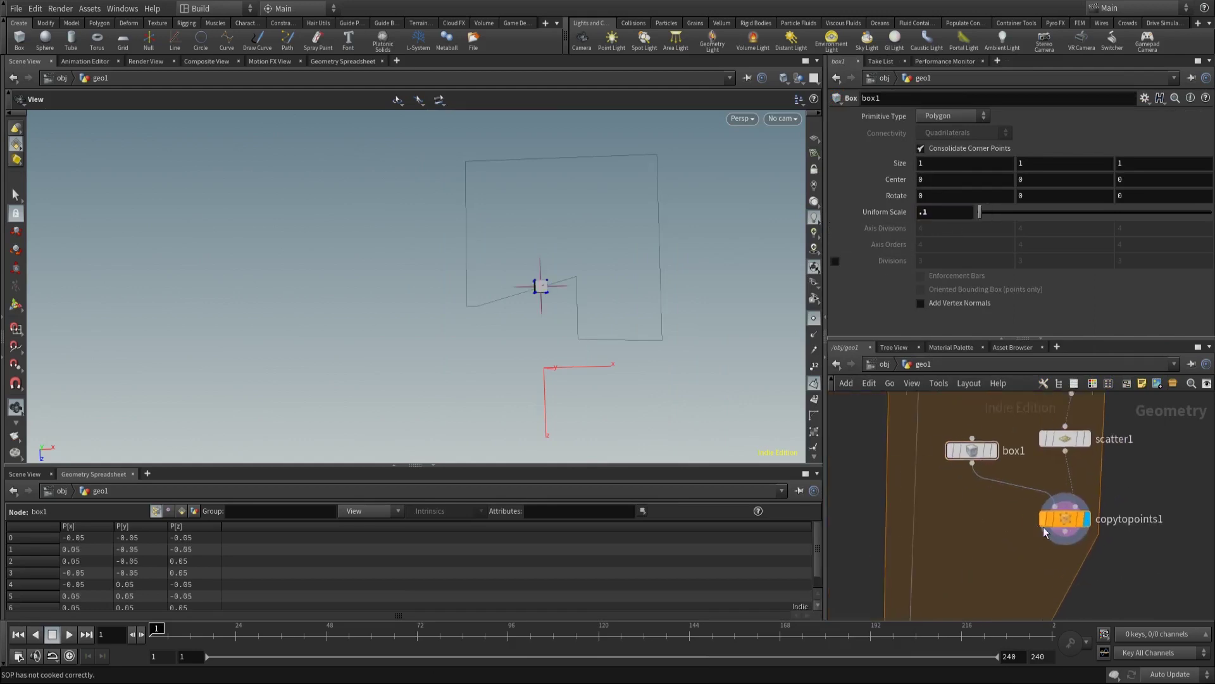
Add a PolyExtrude node beside the branch, feed it from foreach_begin2, and display it
click(1009, 433)
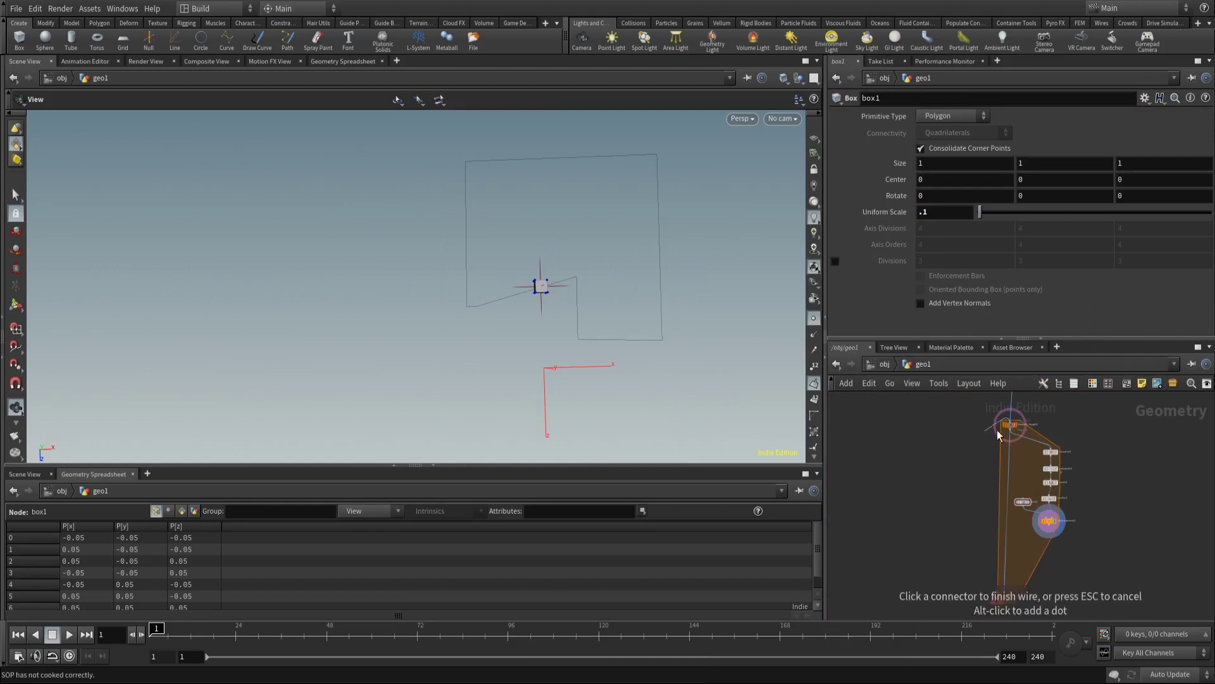
key(Tab)
text(point wr)
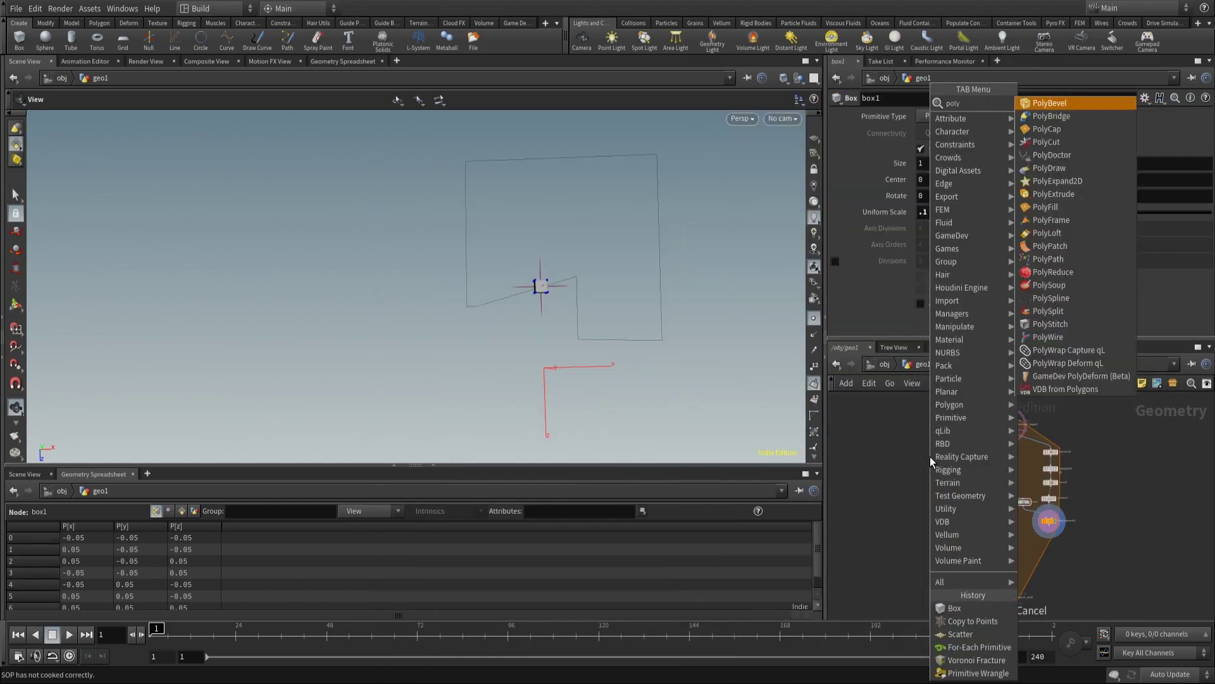
key(Return)
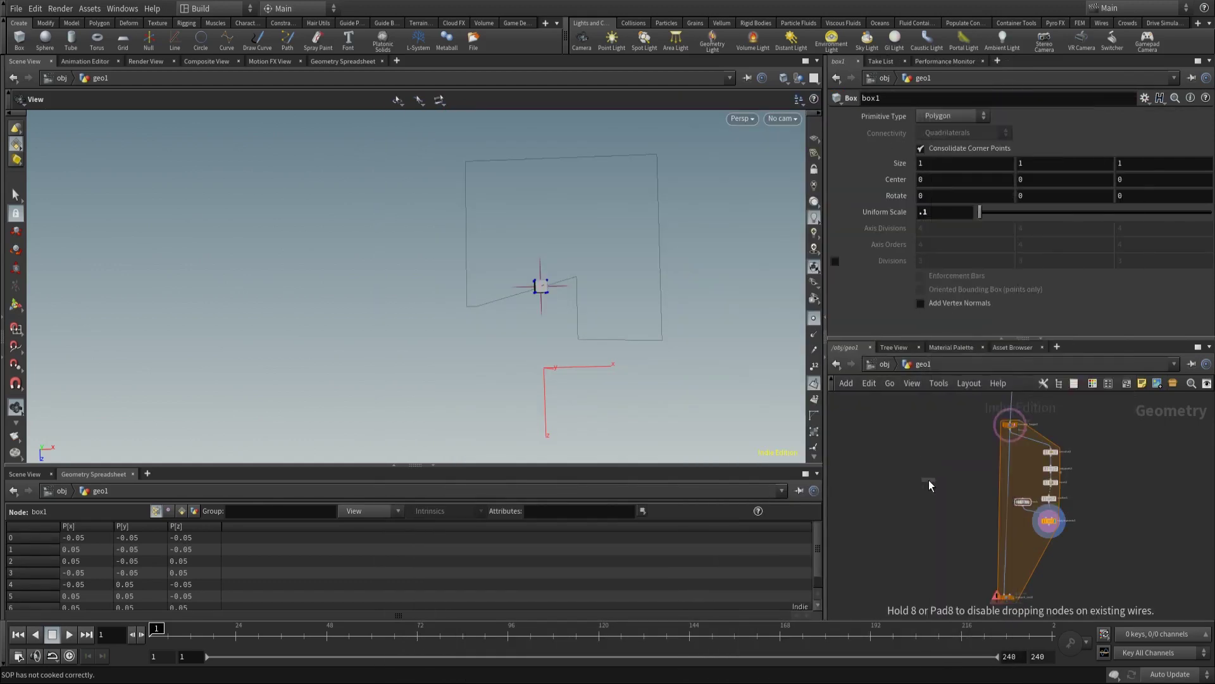
scroll(945, 453, up, 5)
click(1018, 470)
click(1076, 405)
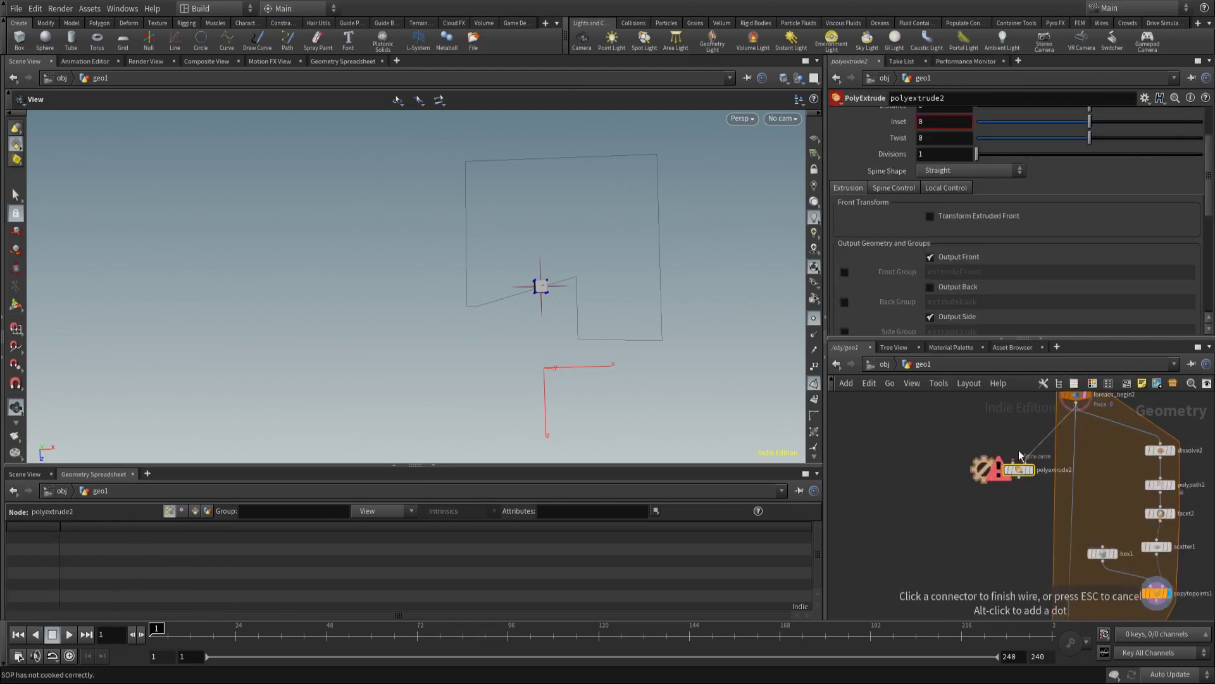
click(1018, 463)
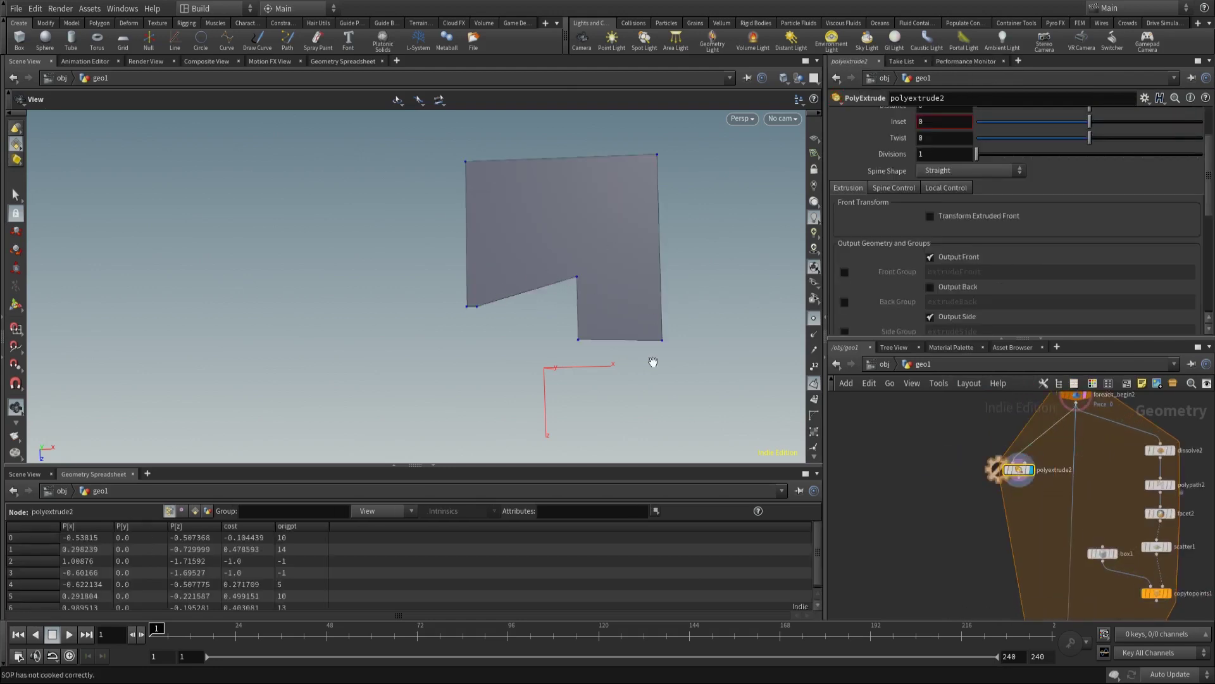
scroll(921, 472, down, 2)
scroll(879, 515, up, 2)
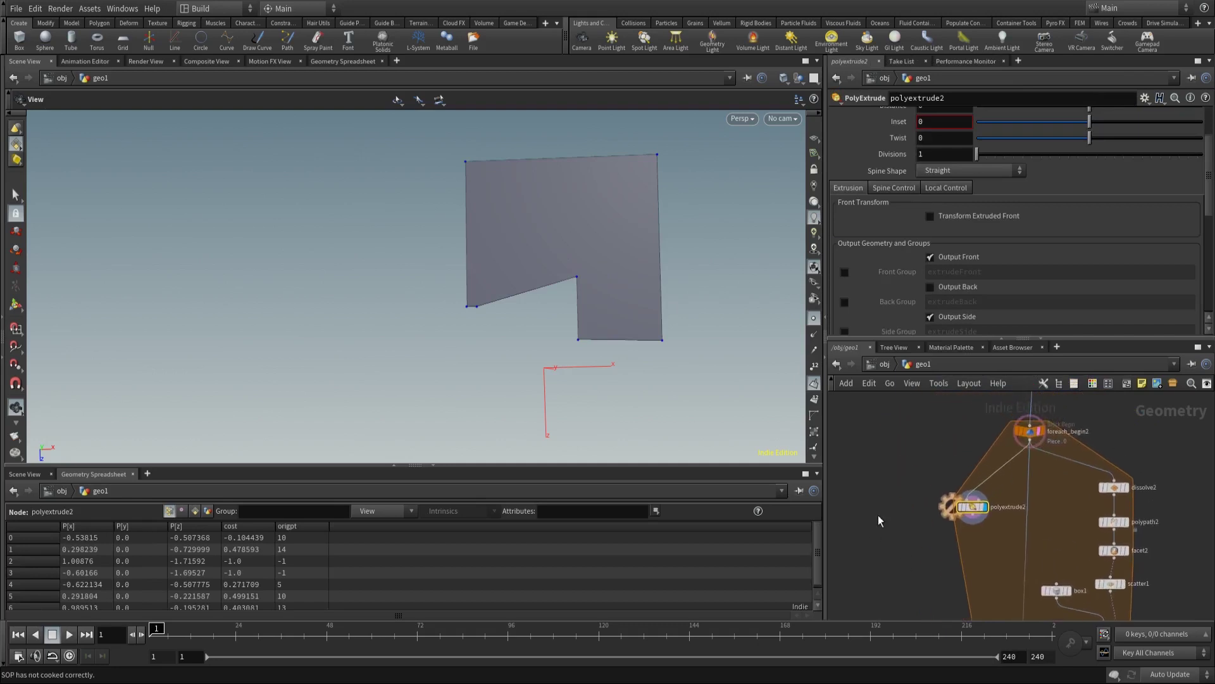
Try a Resample node on foreach_begin2, resampling by polygon edge with length 0.62, and delete it
key(Tab)
text(resample)
key(Return)
click(871, 472)
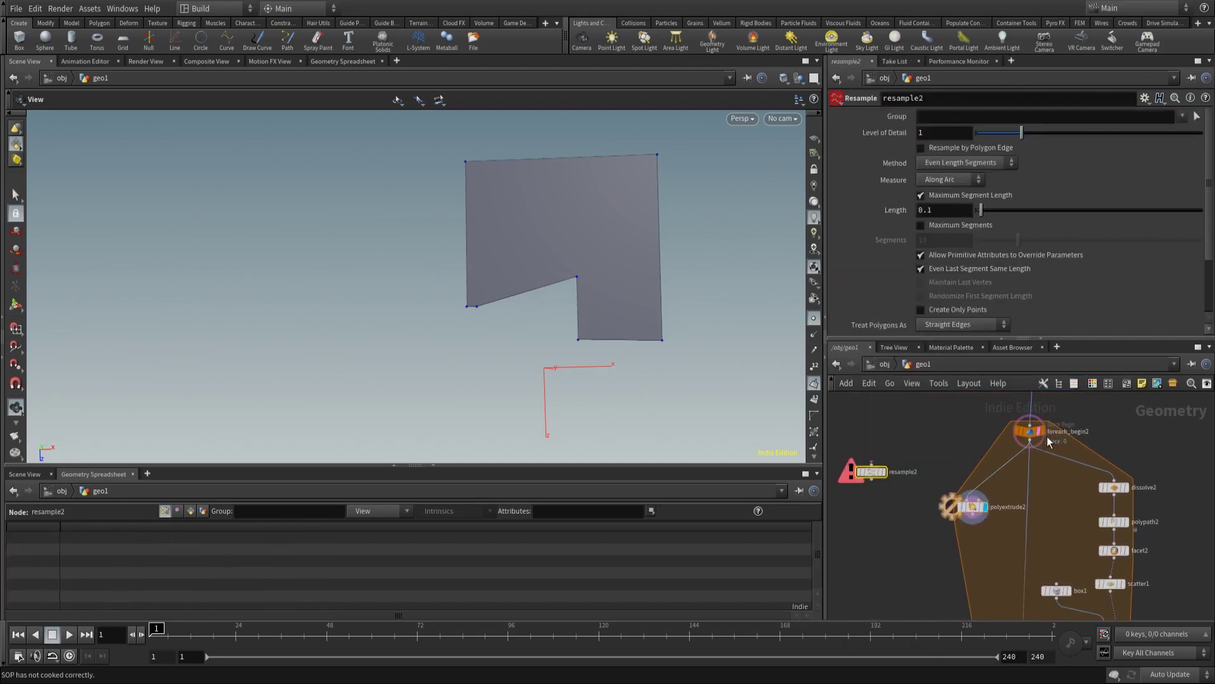
drag(933, 443, 871, 464)
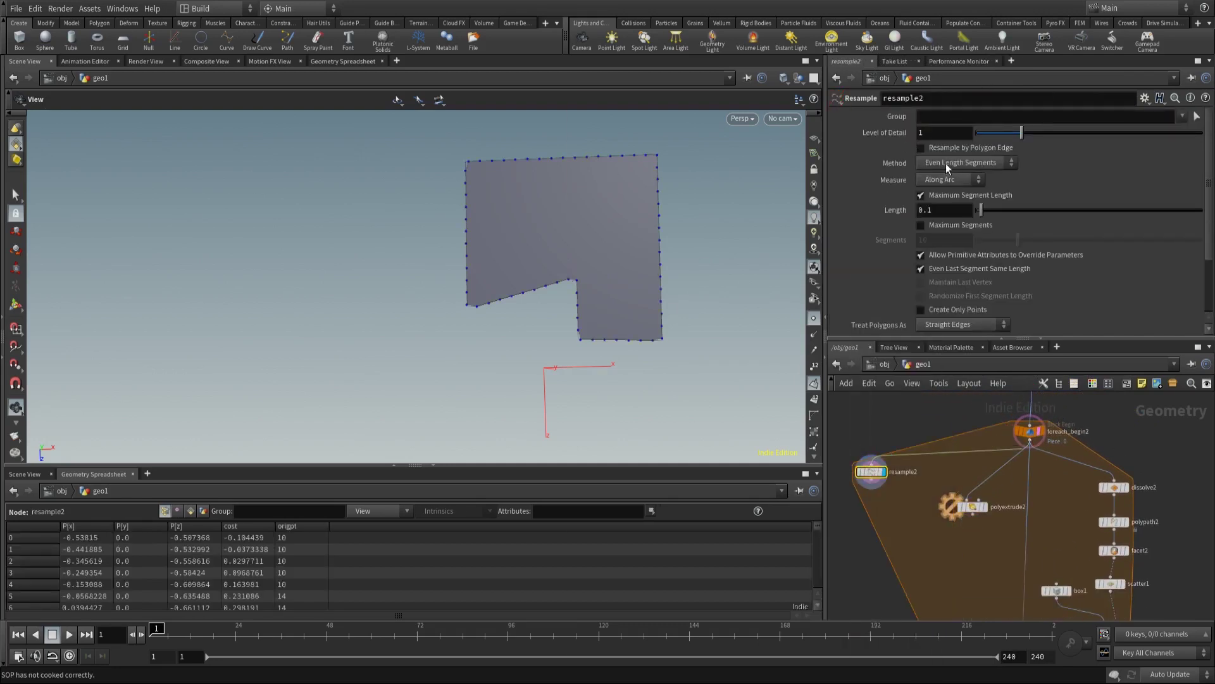
click(921, 147)
drag(981, 209, 1004, 209)
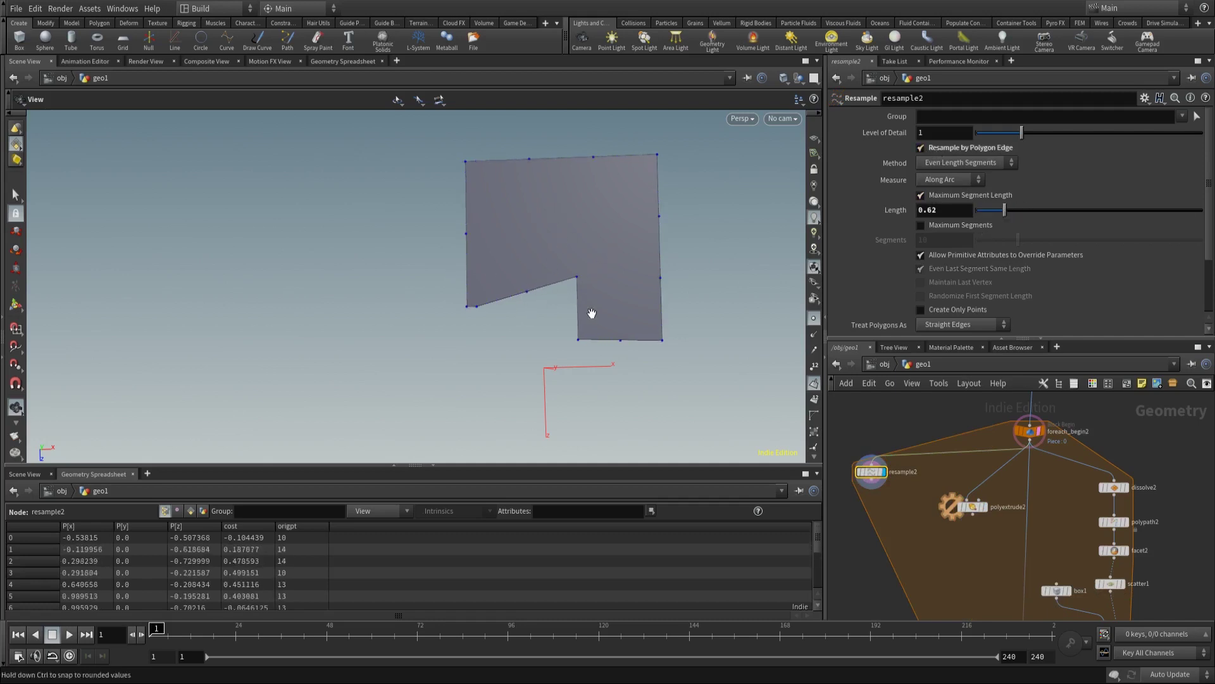
drag(874, 483, 860, 478)
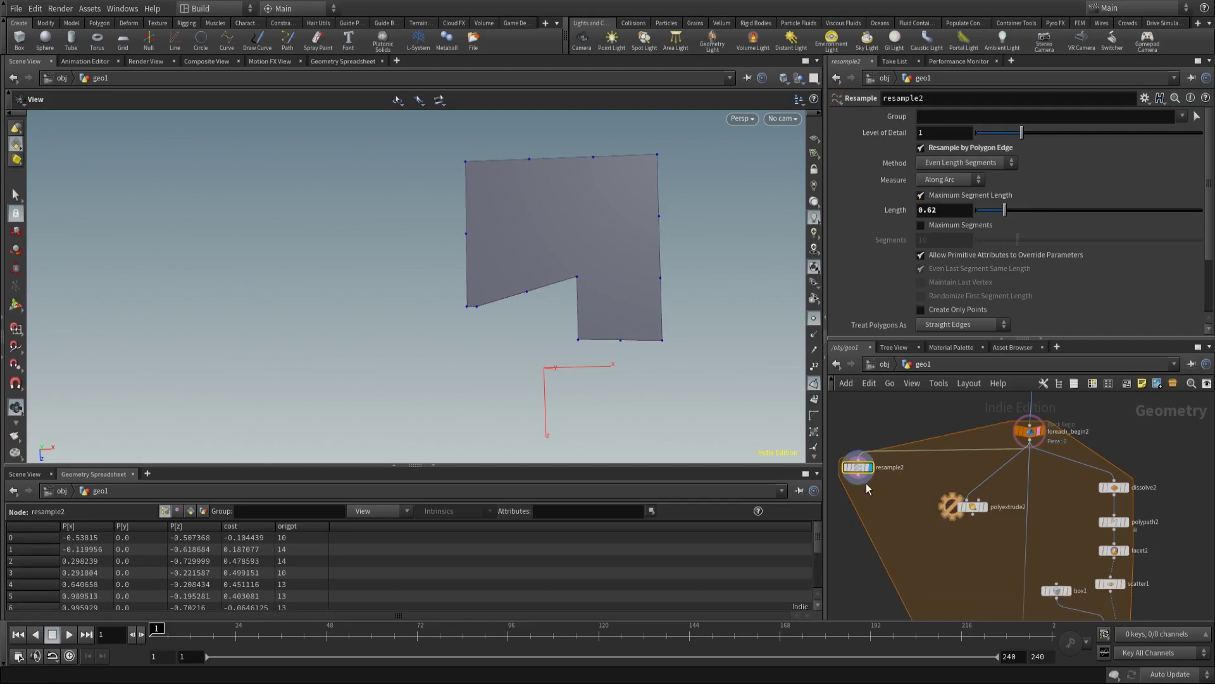
key(Delete)
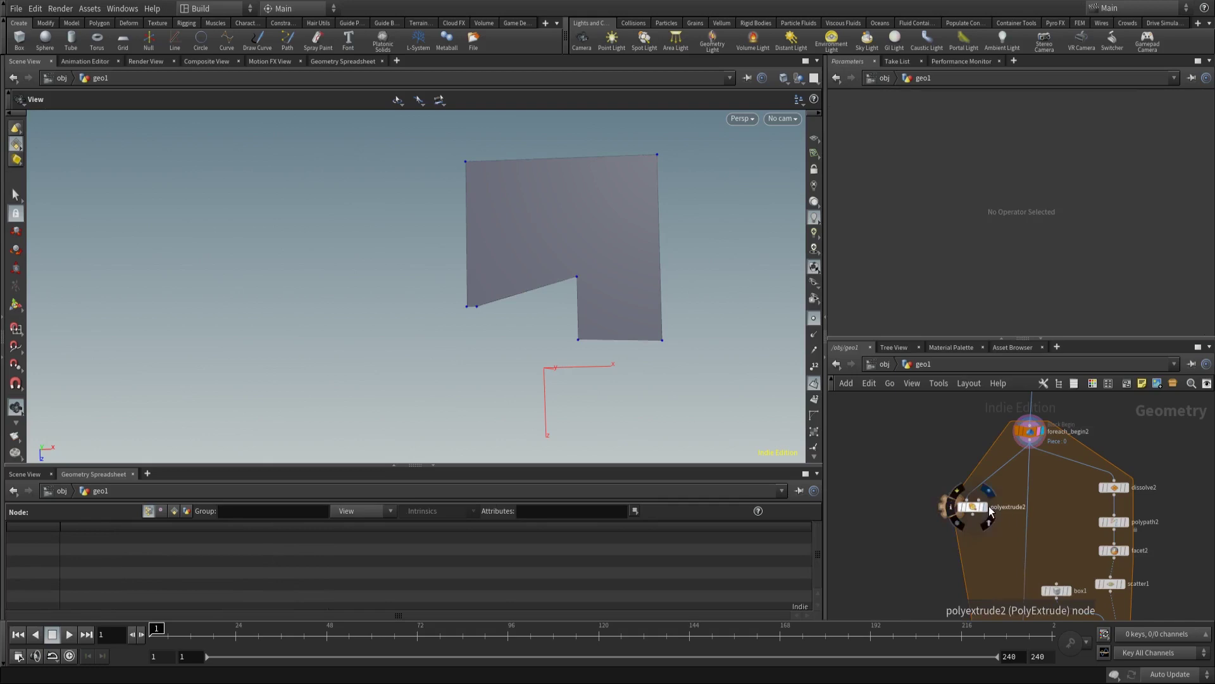
Extrude the room in polyextrude2 by a distance of -0.522, with Output Front off and Output Back on
click(977, 511)
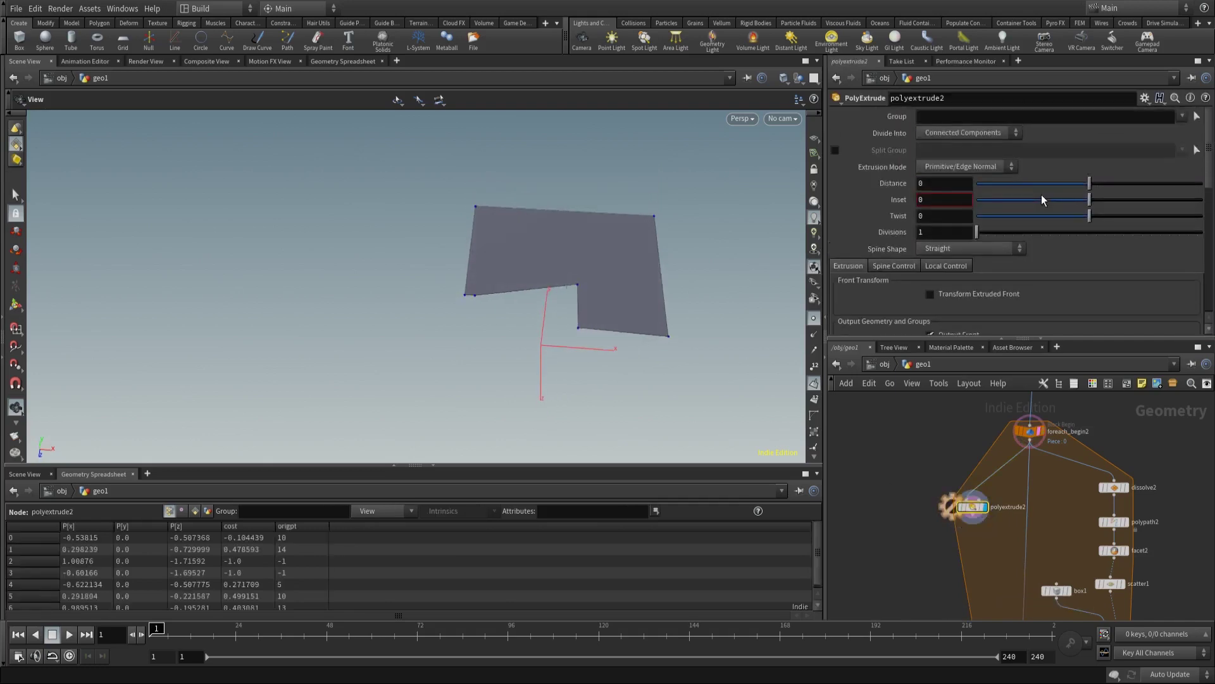
drag(1090, 184, 1030, 184)
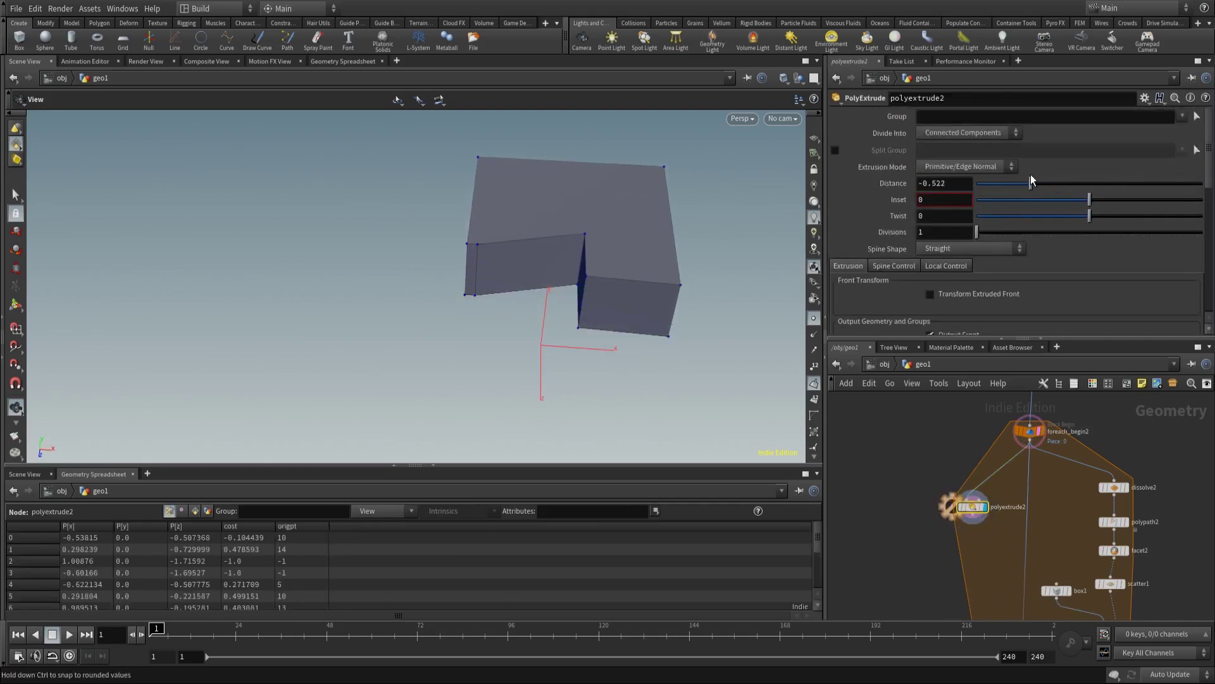
scroll(954, 282, down, 2)
click(928, 257)
click(929, 287)
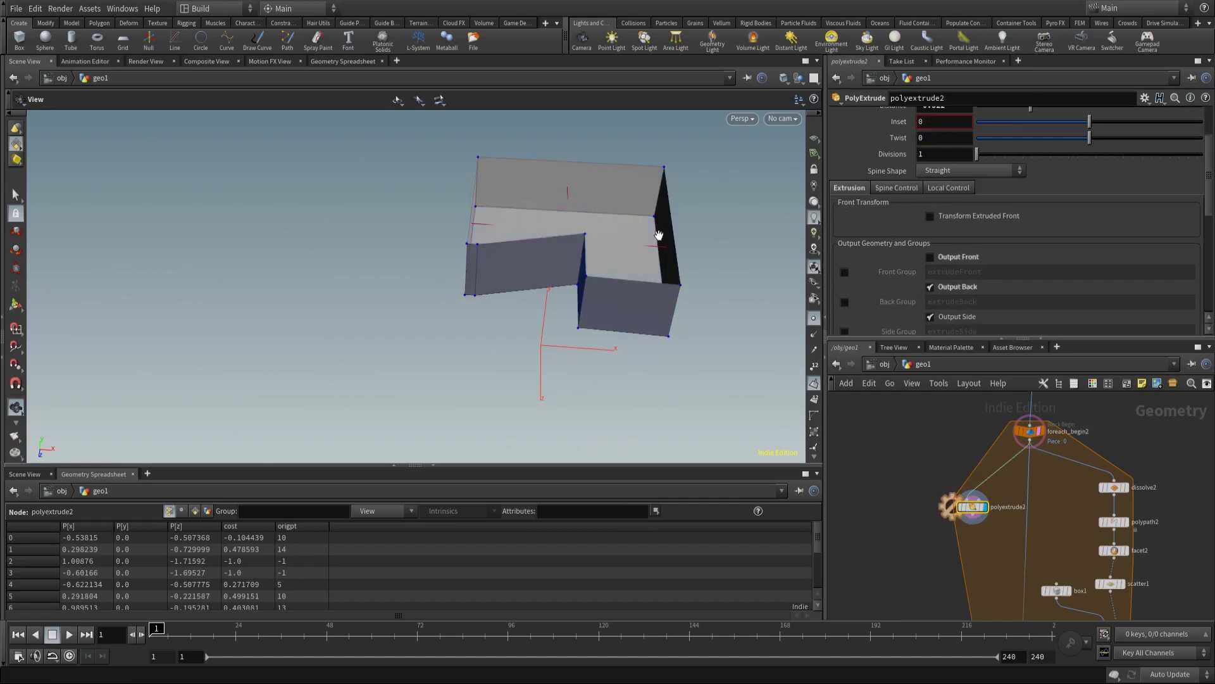
drag(665, 238, 676, 293)
Add a Merge node combining polyextrude2 and copytopoints1, and display the room together with its box
middle_drag(988, 613, 952, 518)
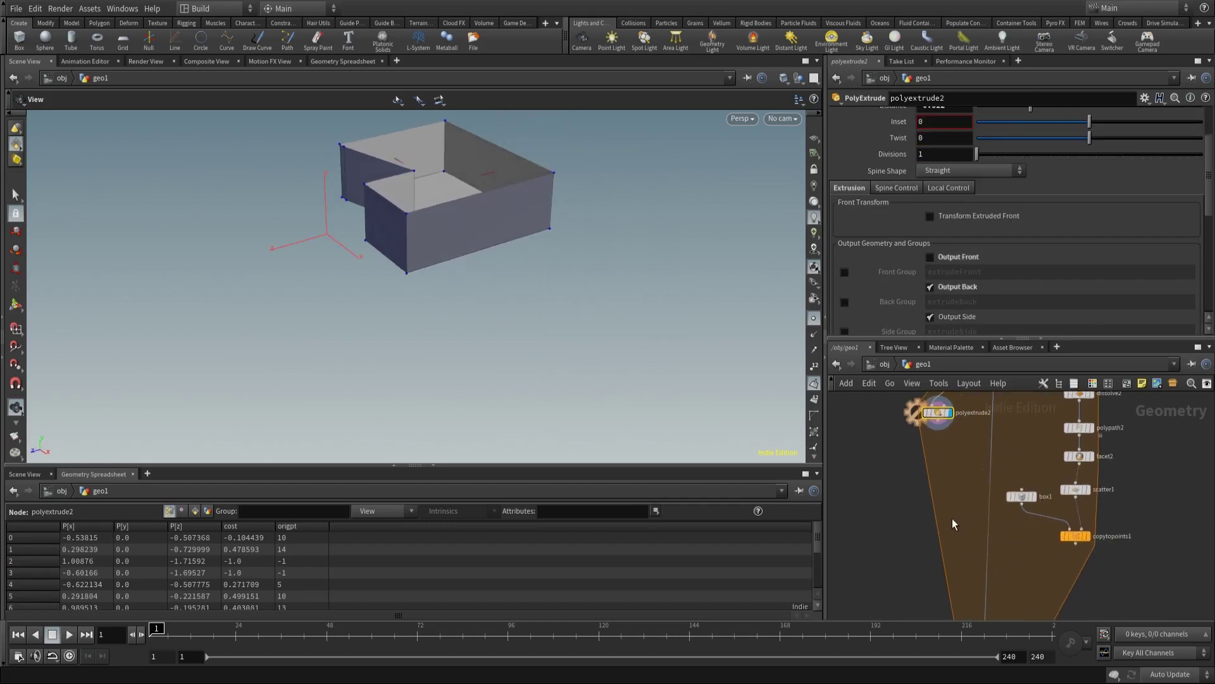
key(Tab)
text(merg)
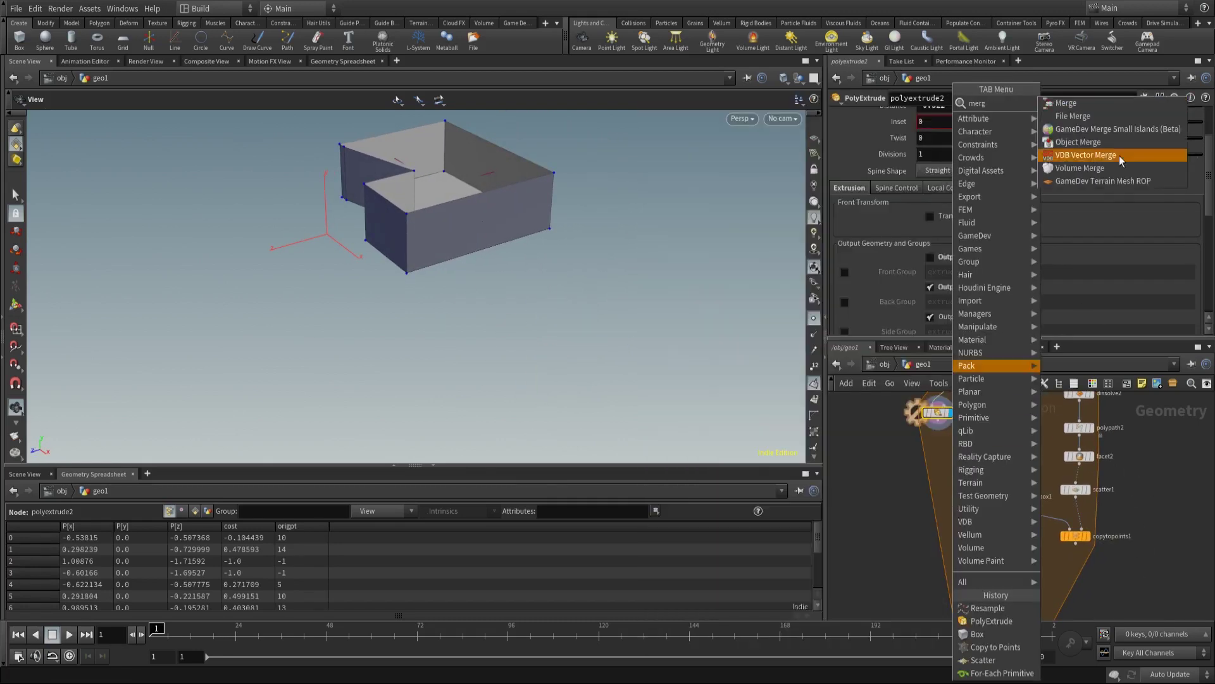
click(1065, 102)
click(947, 505)
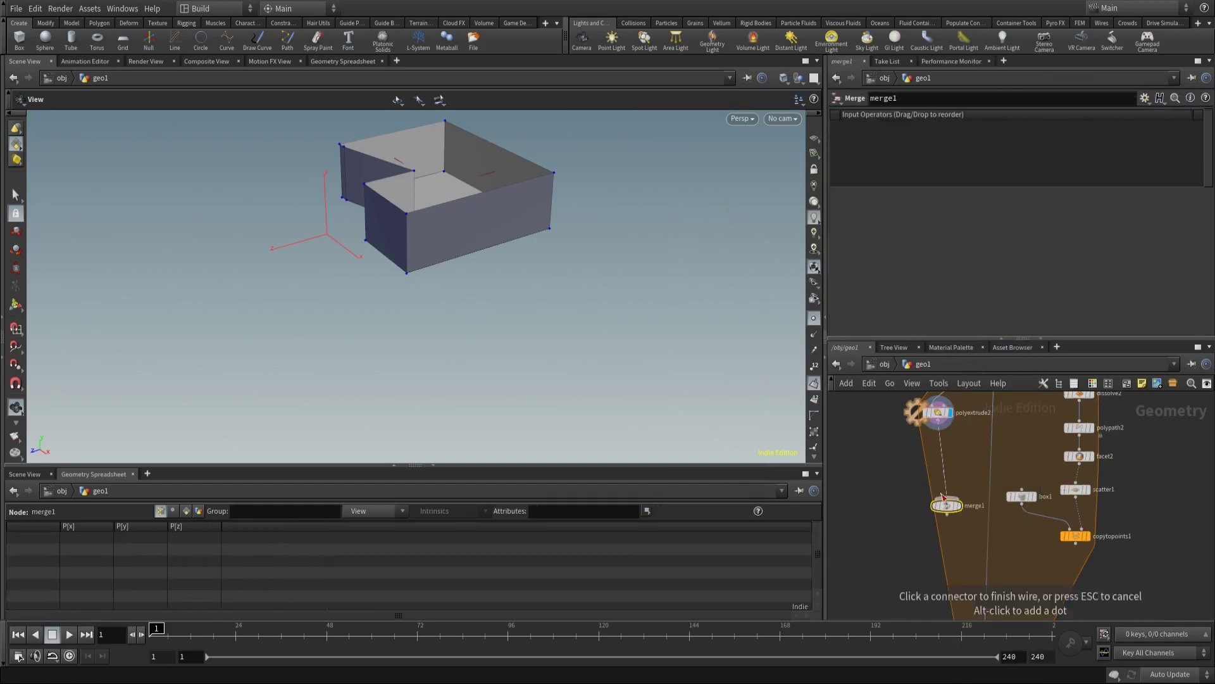
click(1074, 544)
click(959, 512)
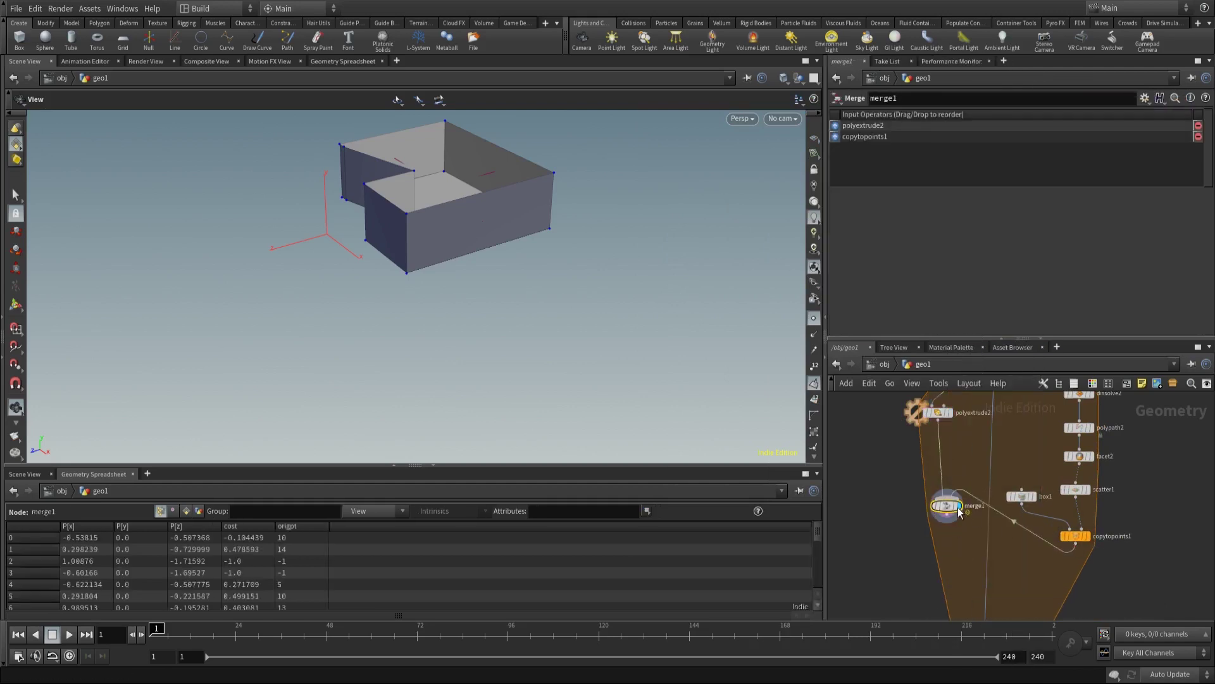
drag(779, 382, 355, 279)
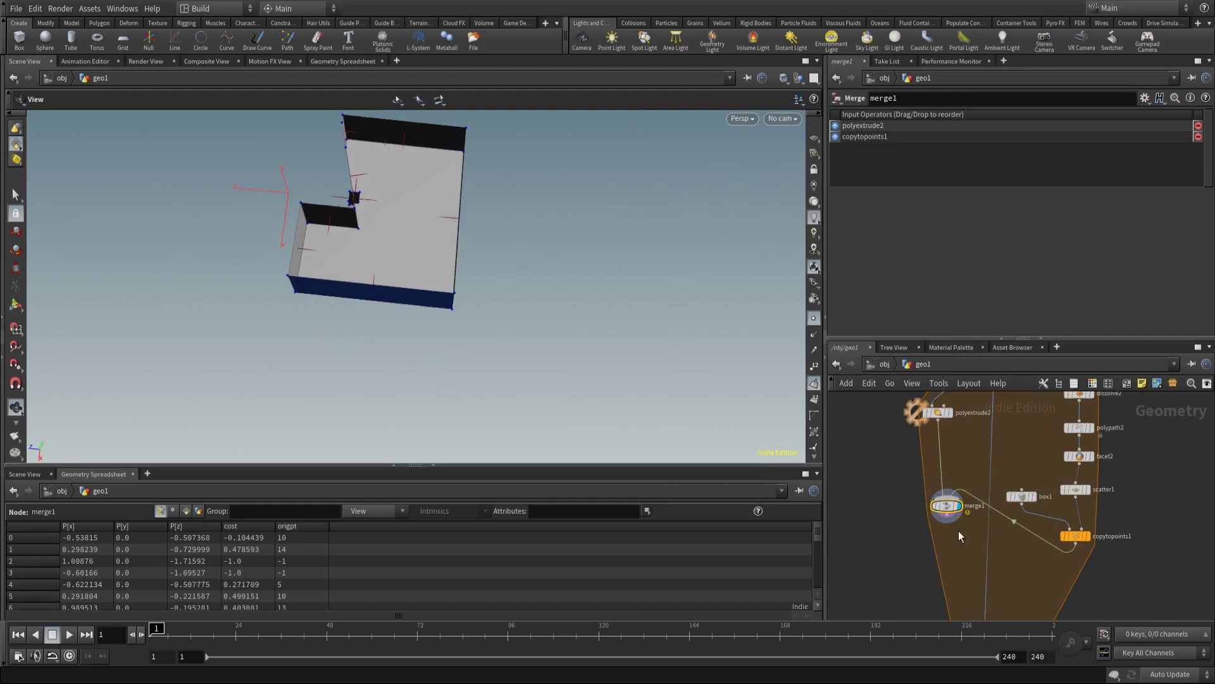
Wire merge1 into foreach_end2 and display the loop's output to inspect all the extruded rooms
drag(948, 516, 959, 478)
click(963, 476)
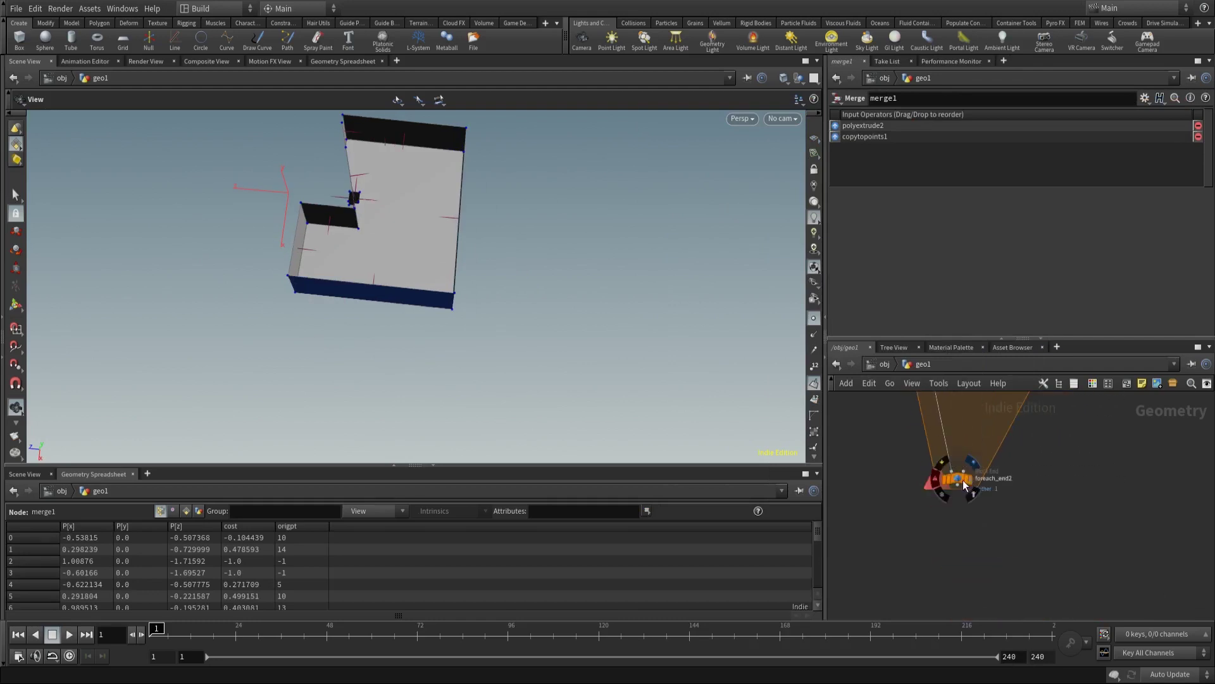
click(963, 480)
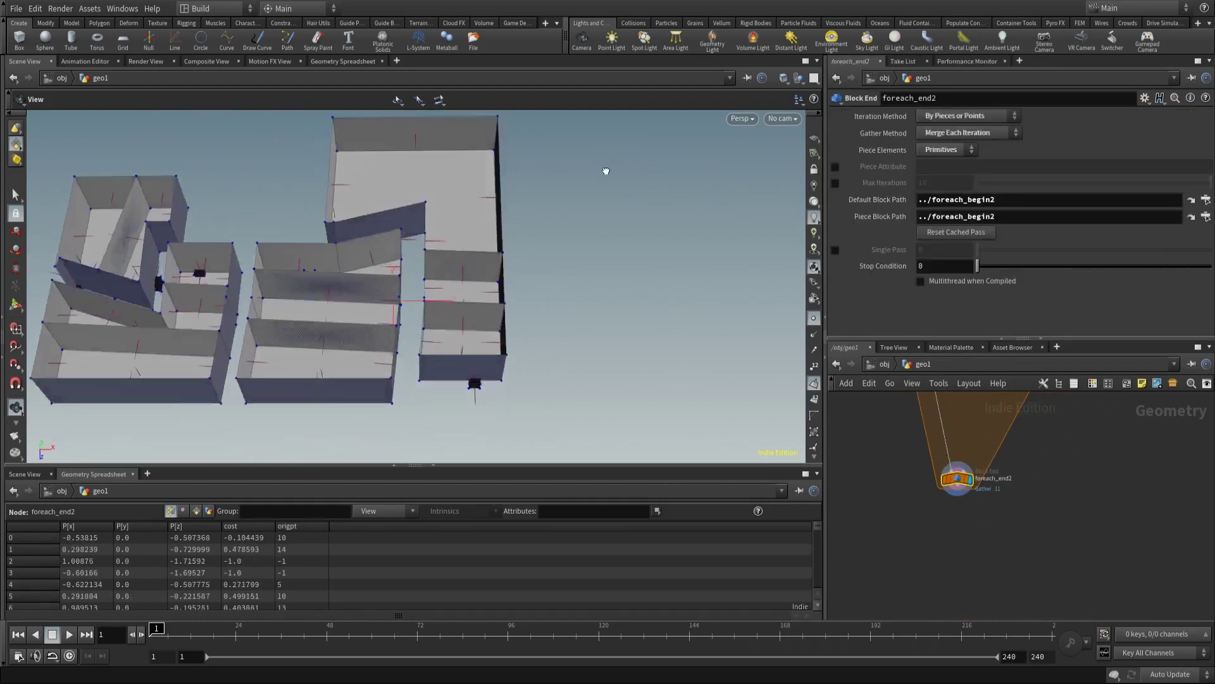
drag(606, 171, 728, 241)
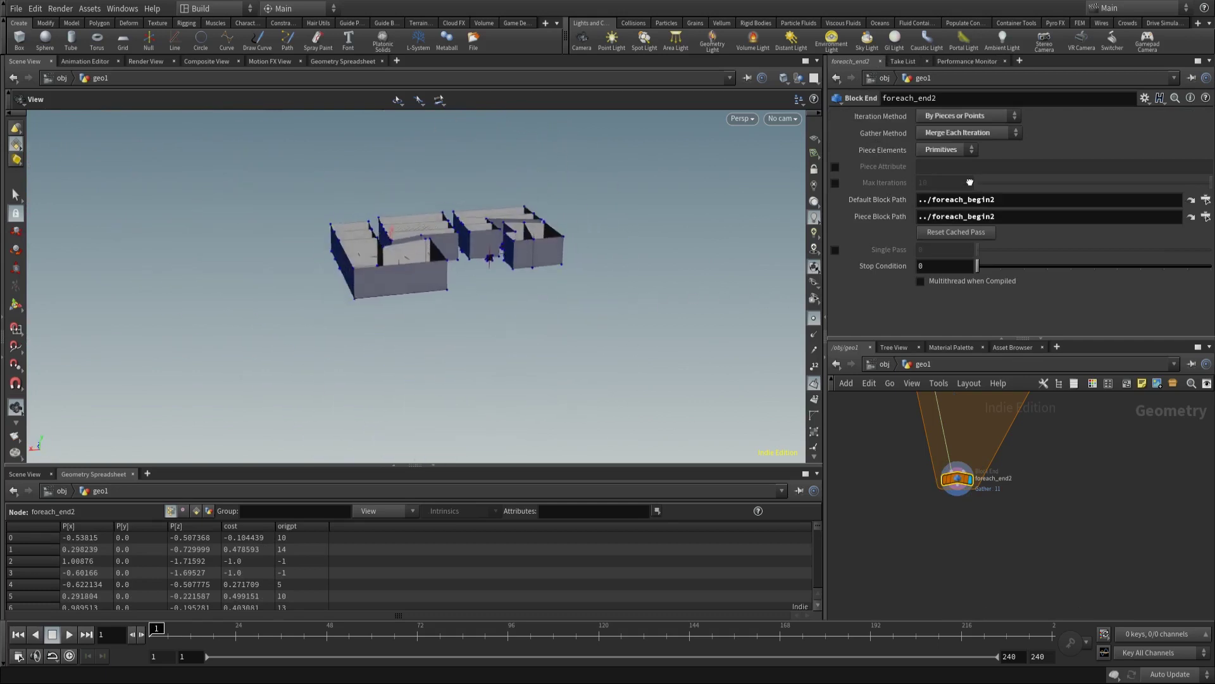
drag(969, 183, 642, 221)
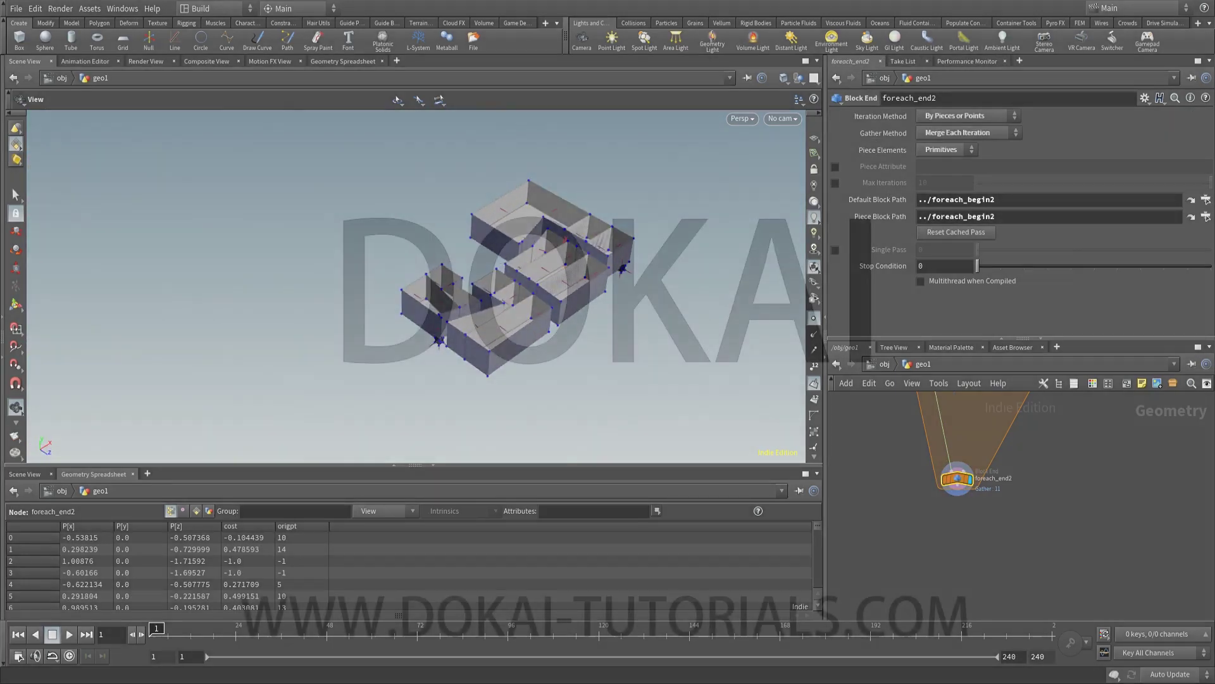